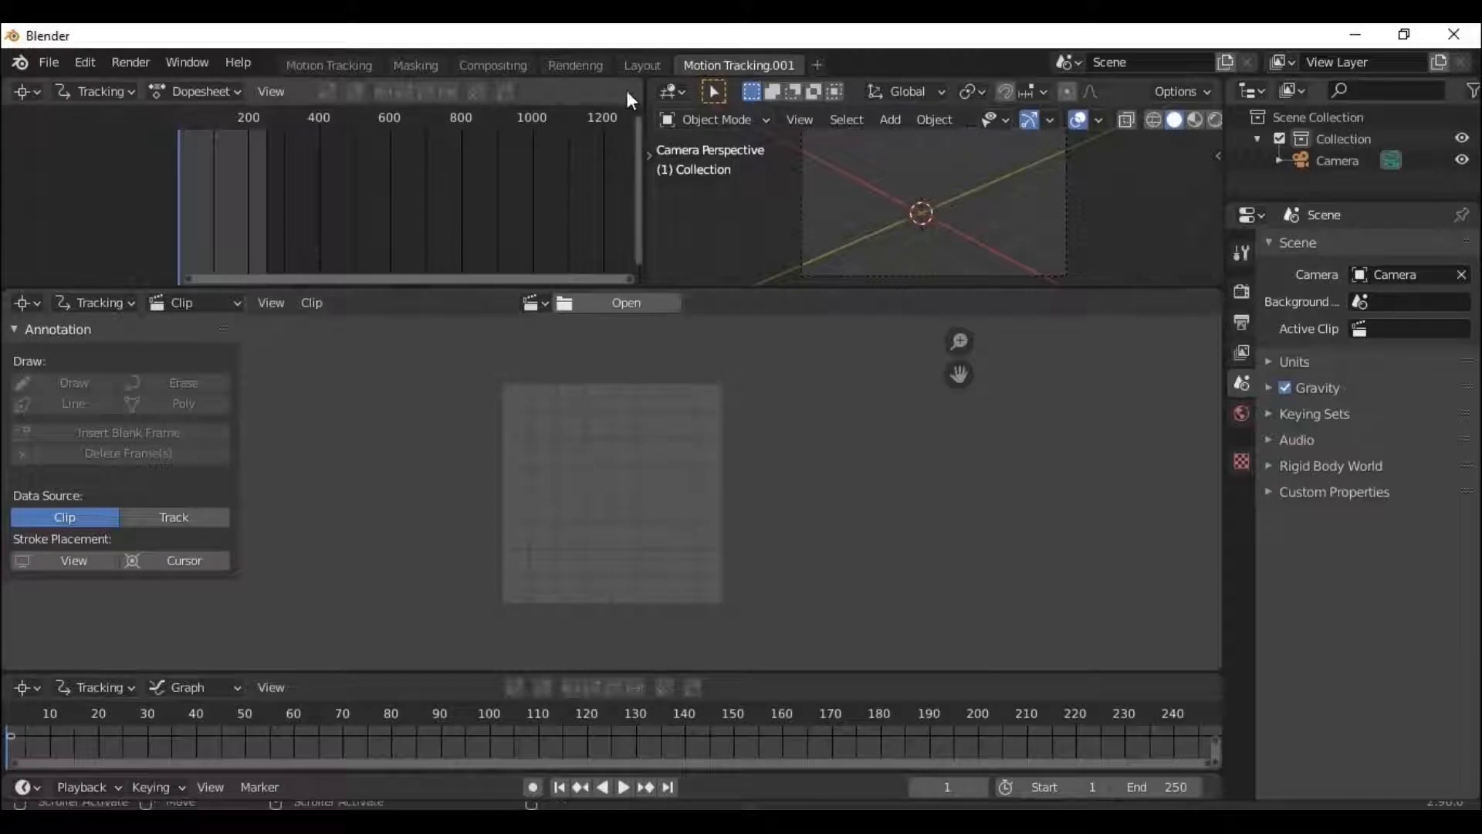
Close the dopesheet and 3D viewport areas above the clip editor, and load the footage Venice - 28205.mp4 into it.
{"action": "left_click_drag", "start_coordinate": [640, 83], "coordinate": [681, 89]}
{"action": "left_click_drag", "start_coordinate": [1216, 299], "coordinate": [1214, 247]}
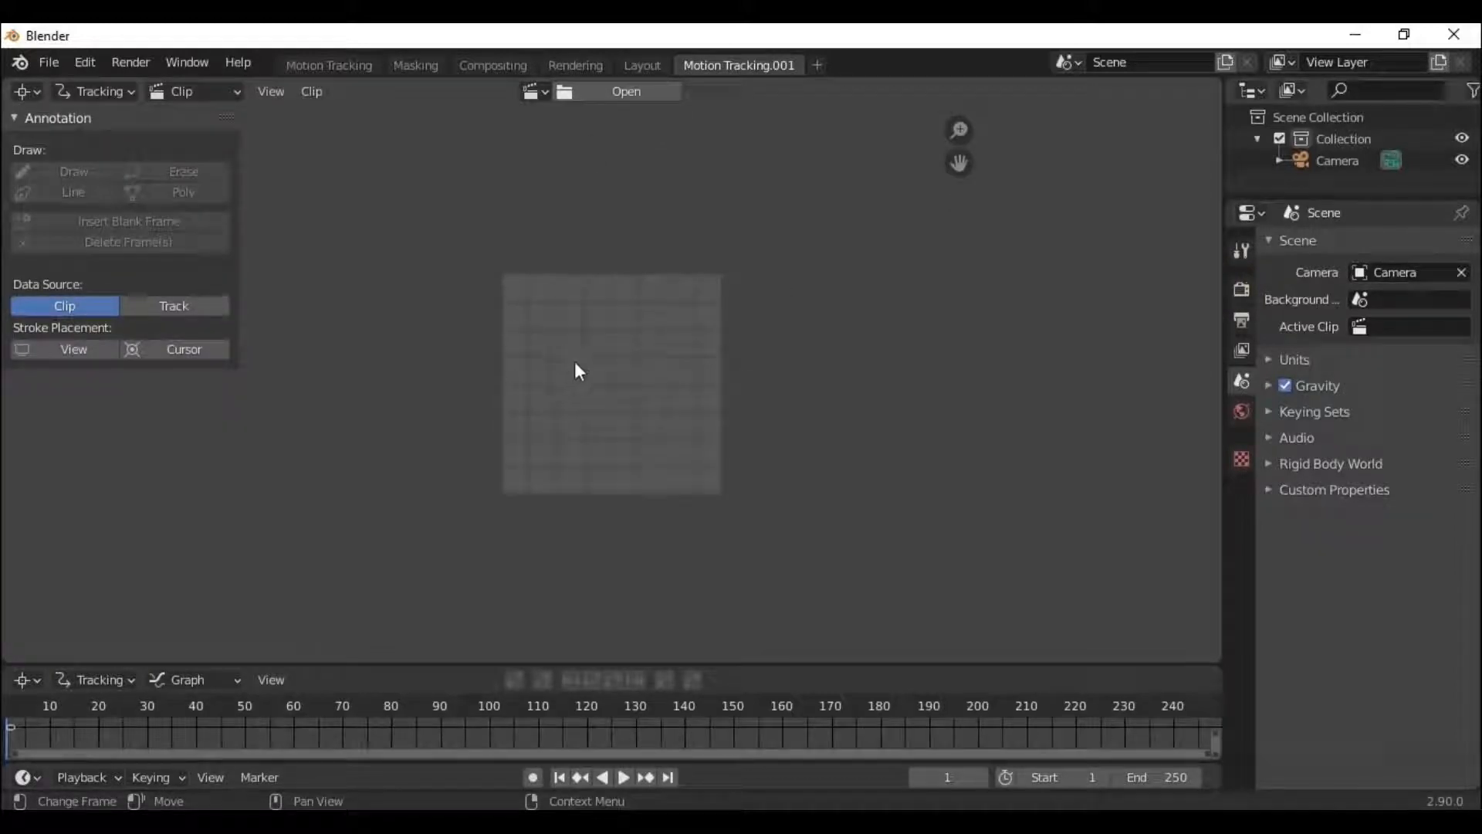
{"action": "left_click", "coordinate": [627, 94]}
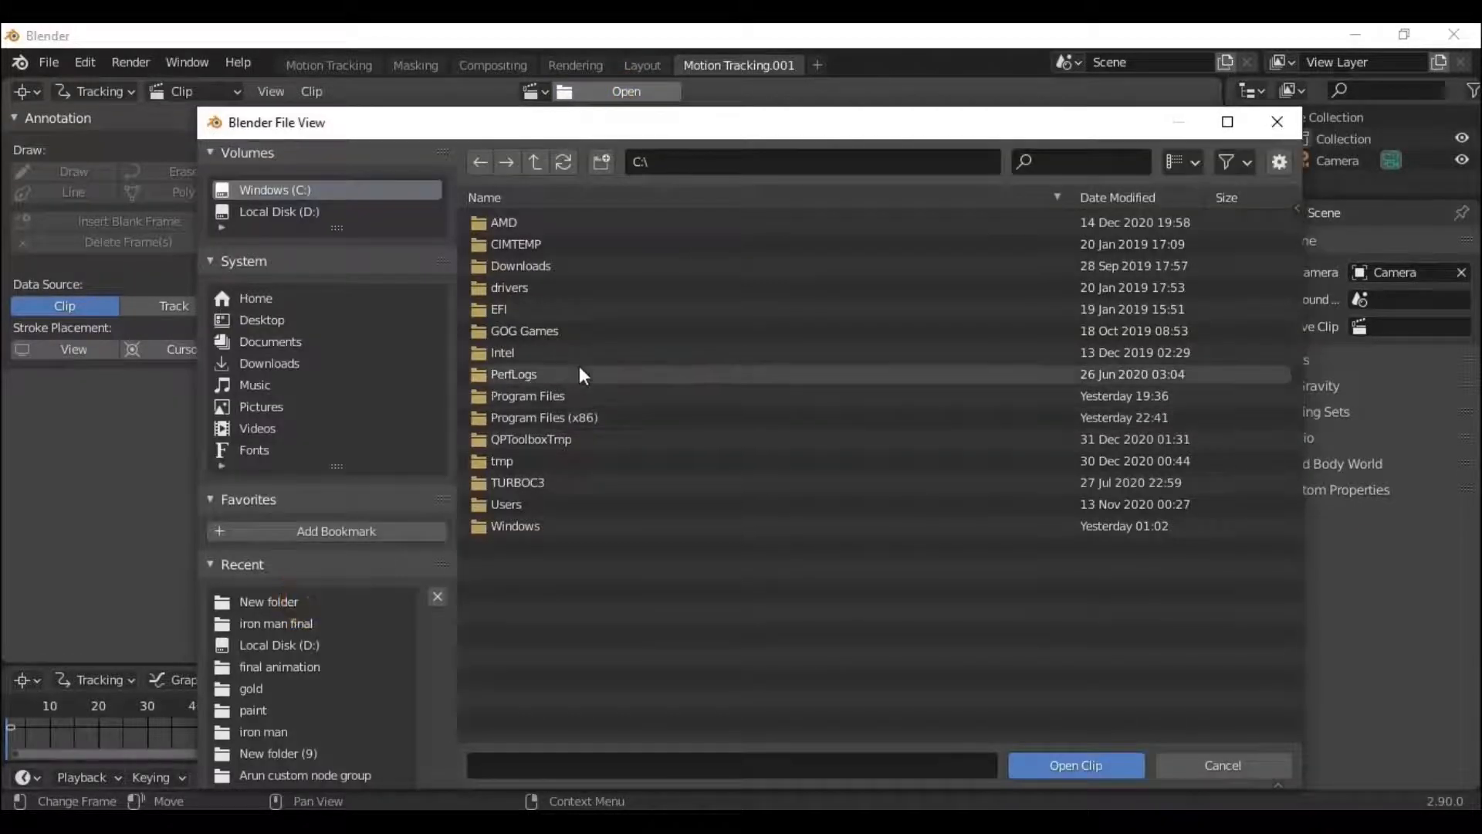
{"action": "left_click", "coordinate": [259, 604]}
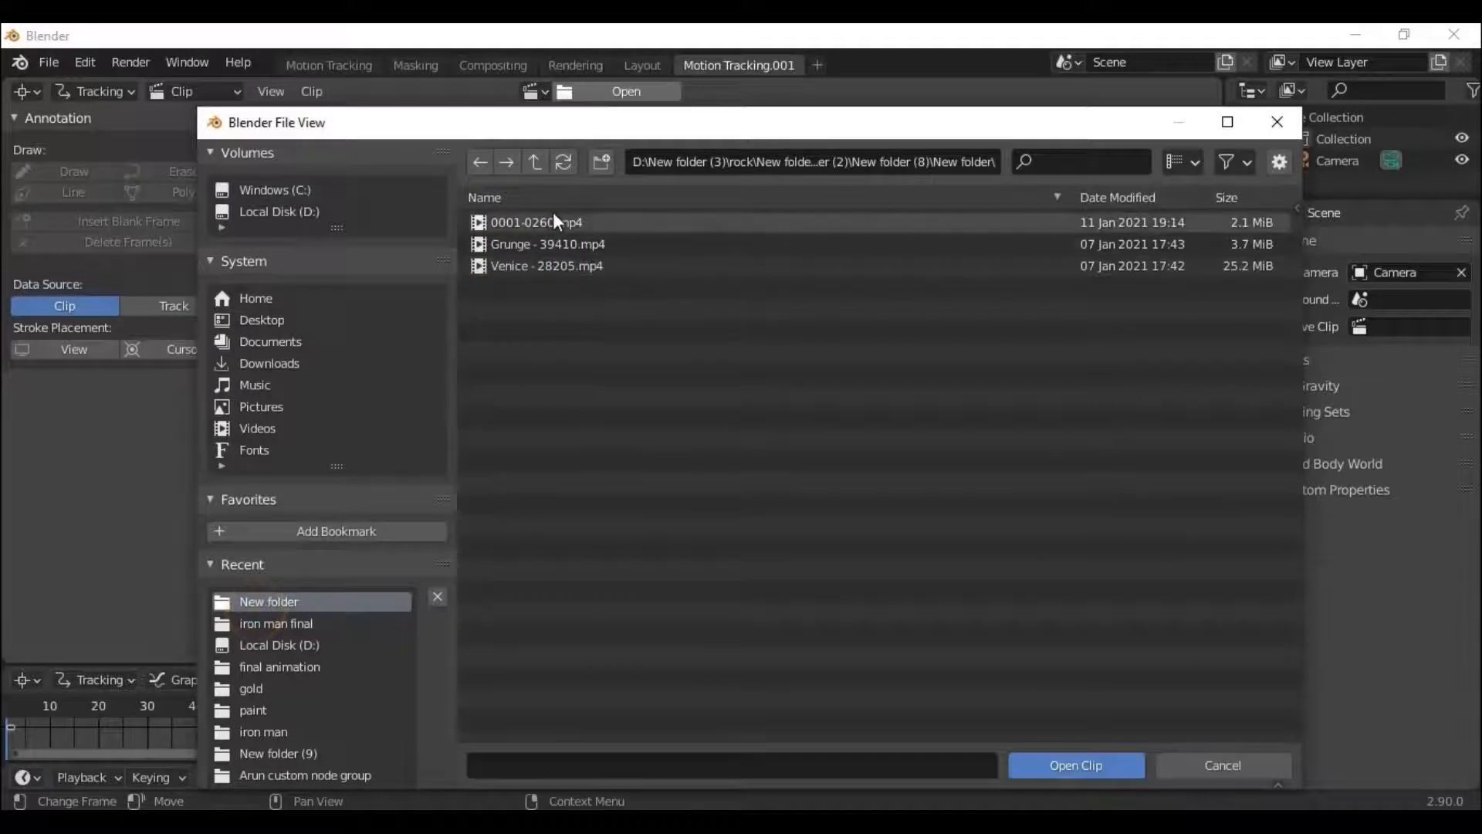
{"action": "double_click", "coordinate": [564, 267]}
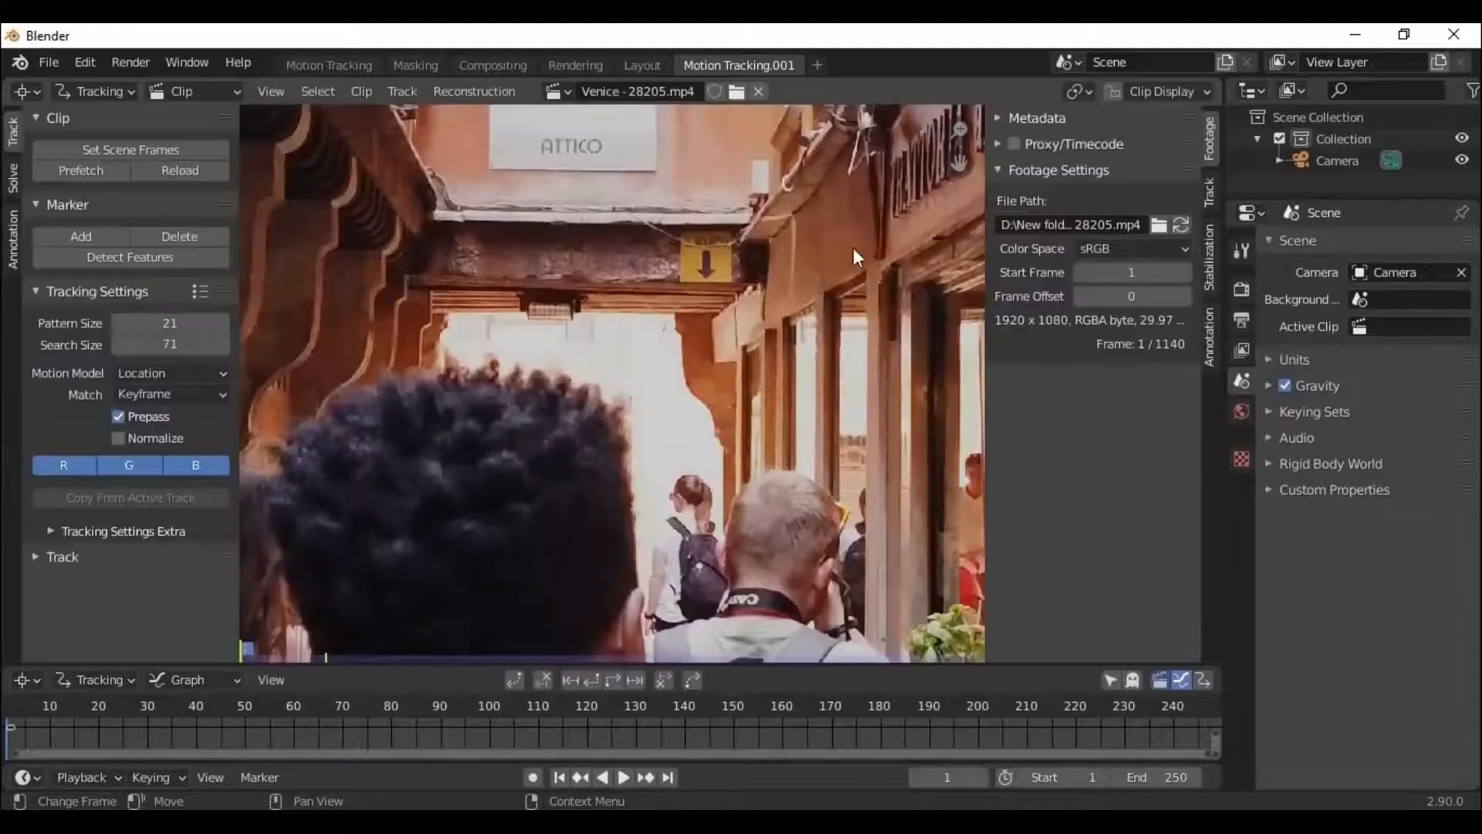
{"action": "mouse_move", "coordinate": [959, 130]}
{"action": "left_mouse_down"}
{"action": "mouse_move", "coordinate": [954, 312]}
{"action": "mouse_move", "coordinate": [963, 127]}
{"action": "left_mouse_up"}
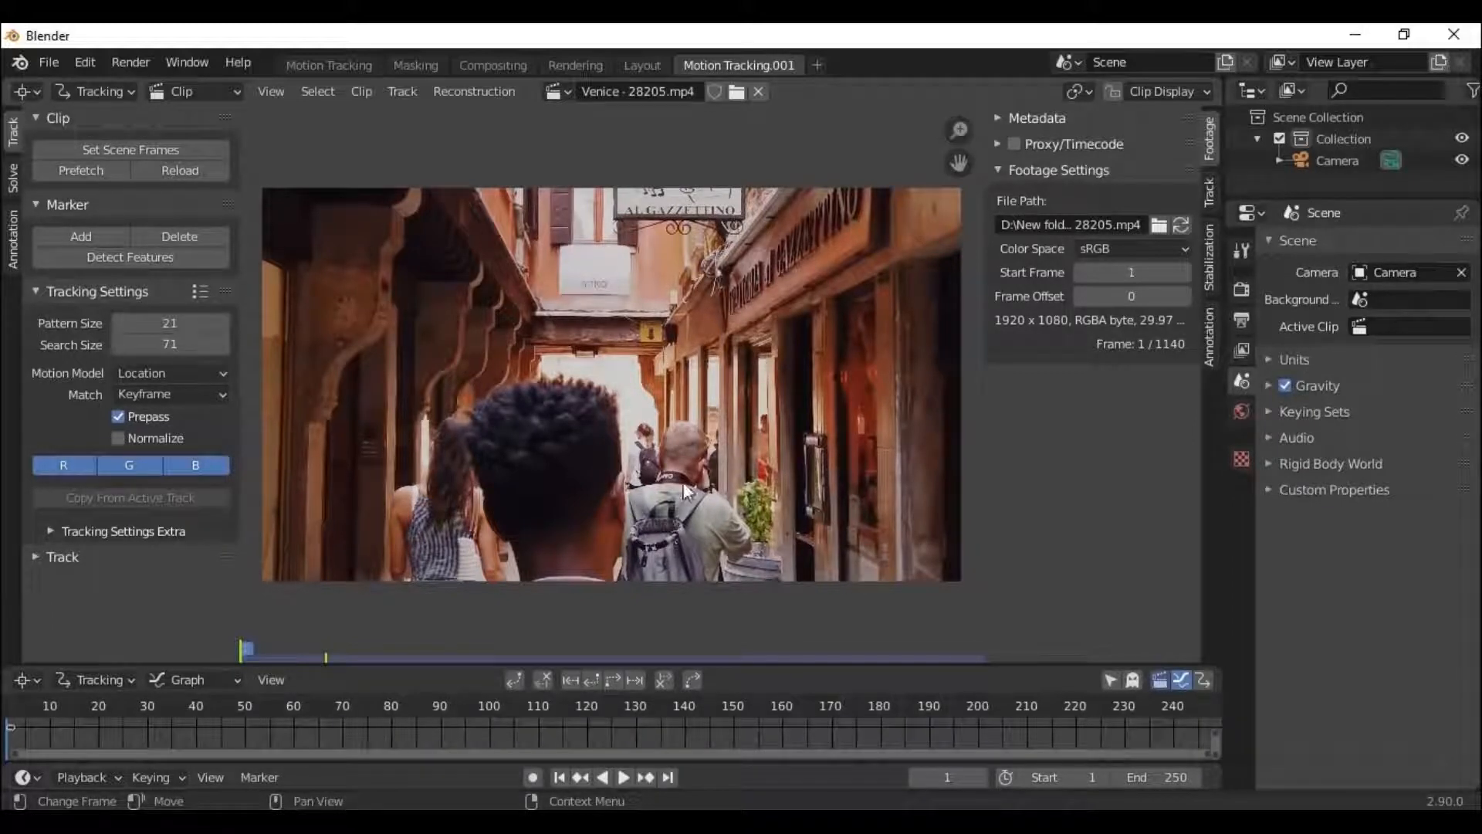
Set the scene's frame range to start at 77 and end at 327 by adding 77 to the end frame.
{"action": "scroll", "coordinate": [647, 723], "scroll_direction": "down", "scroll_amount": 5}
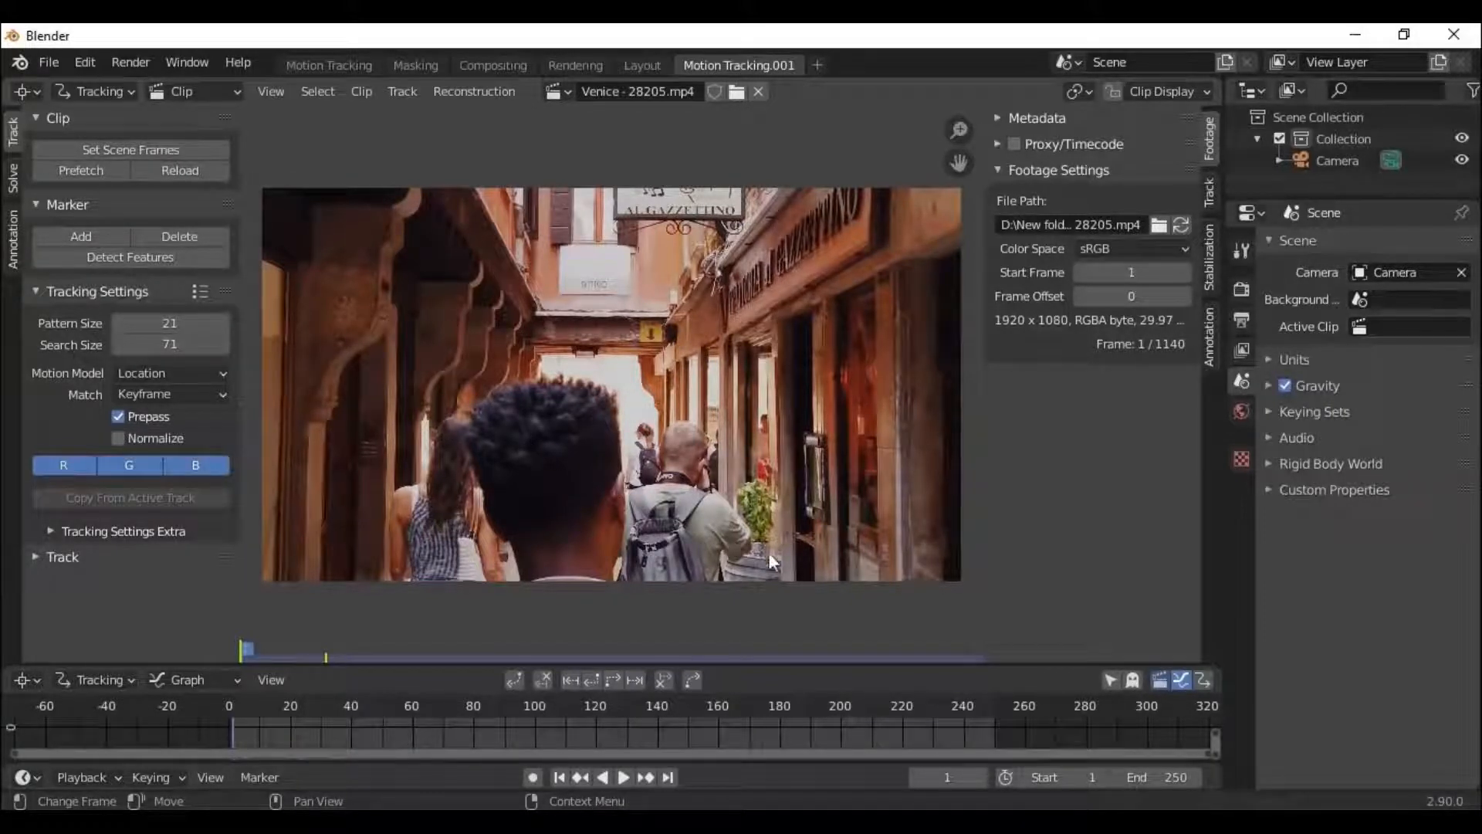
{"action": "left_click", "coordinate": [1046, 775]}
{"action": "key", "text": "BackSpace"}
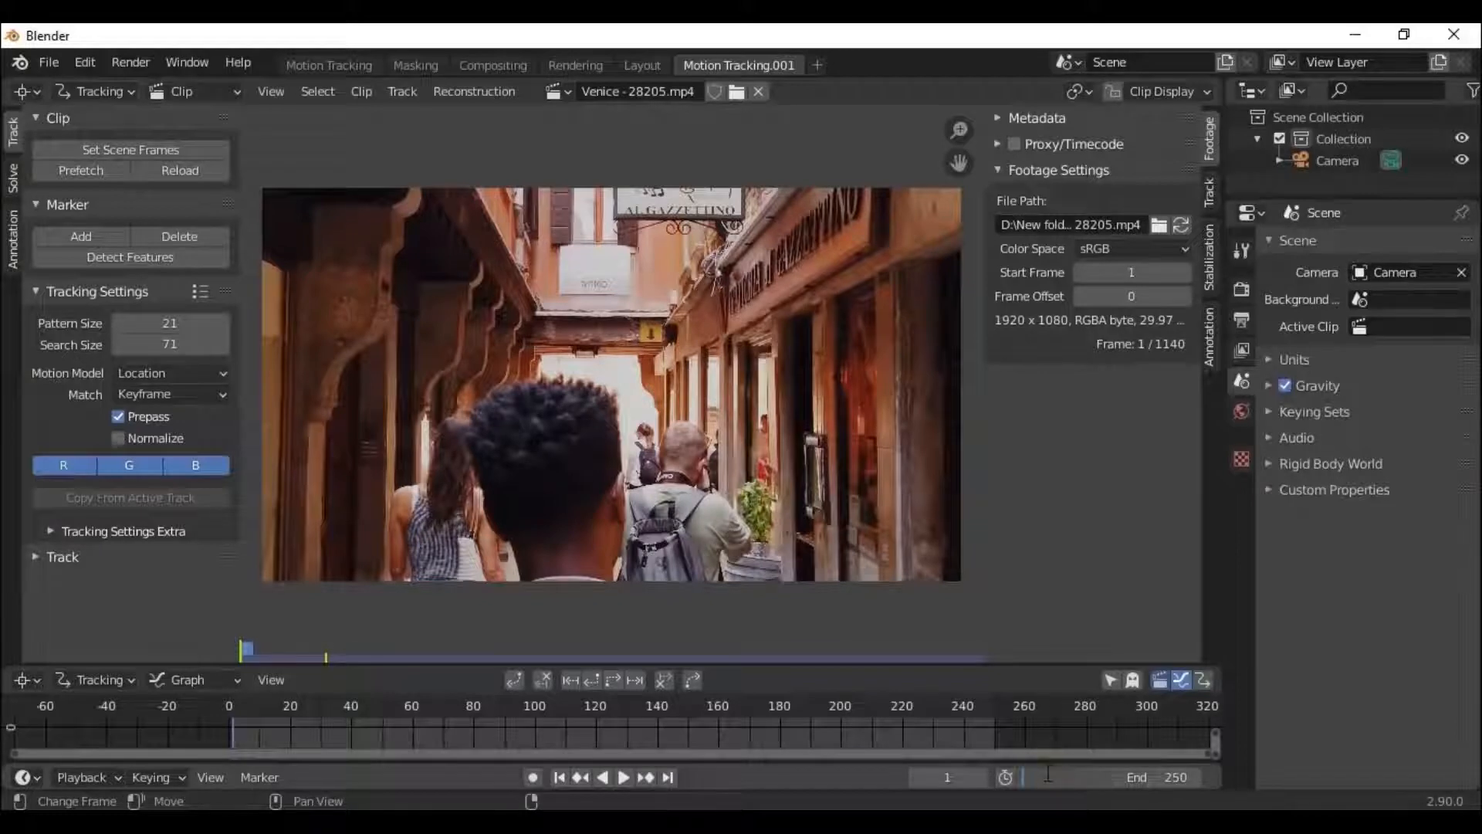
{"action": "type", "text": "77"}
{"action": "key", "text": "Return"}
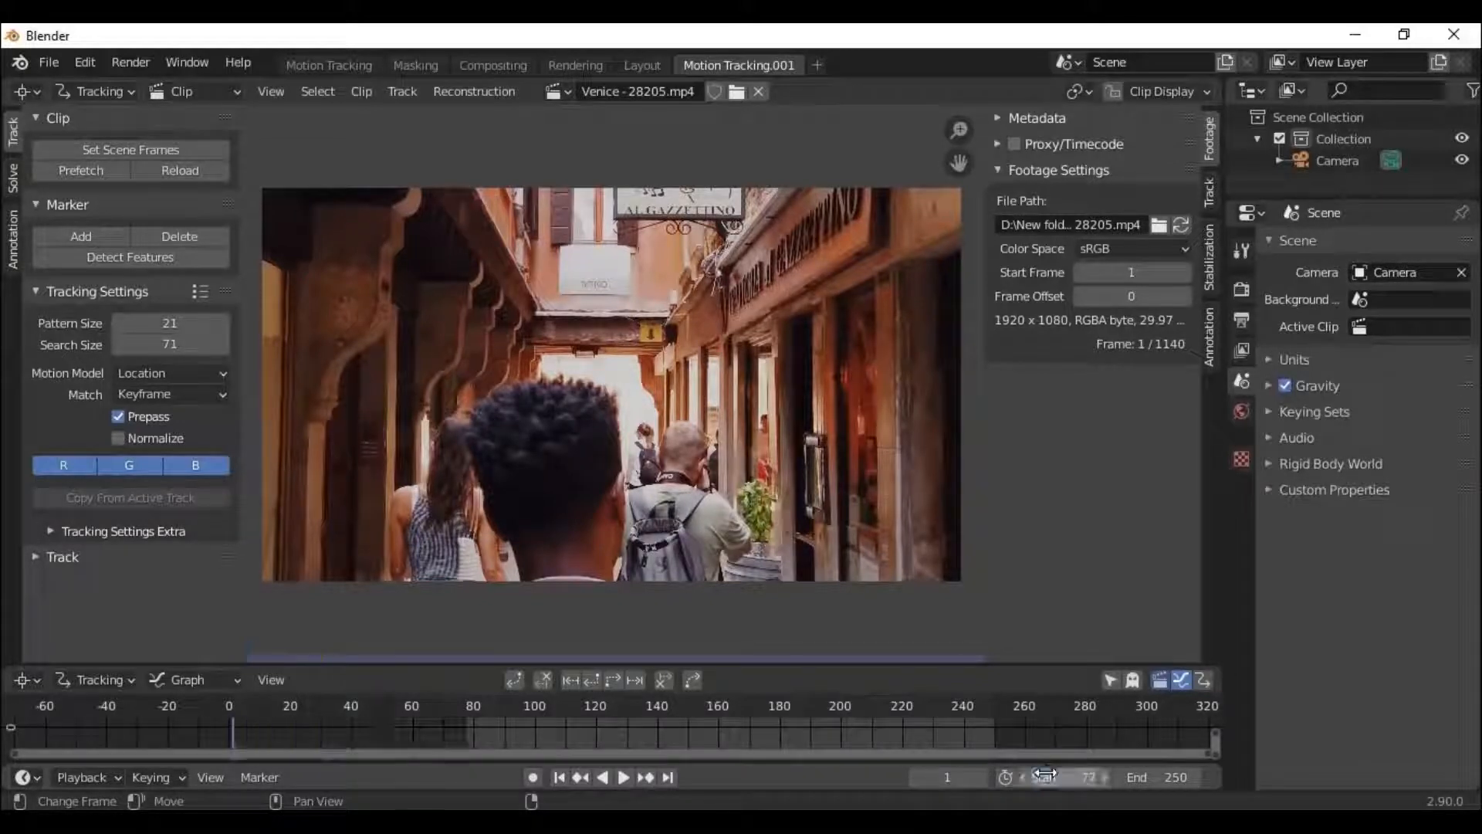
{"action": "left_click", "coordinate": [1146, 777]}
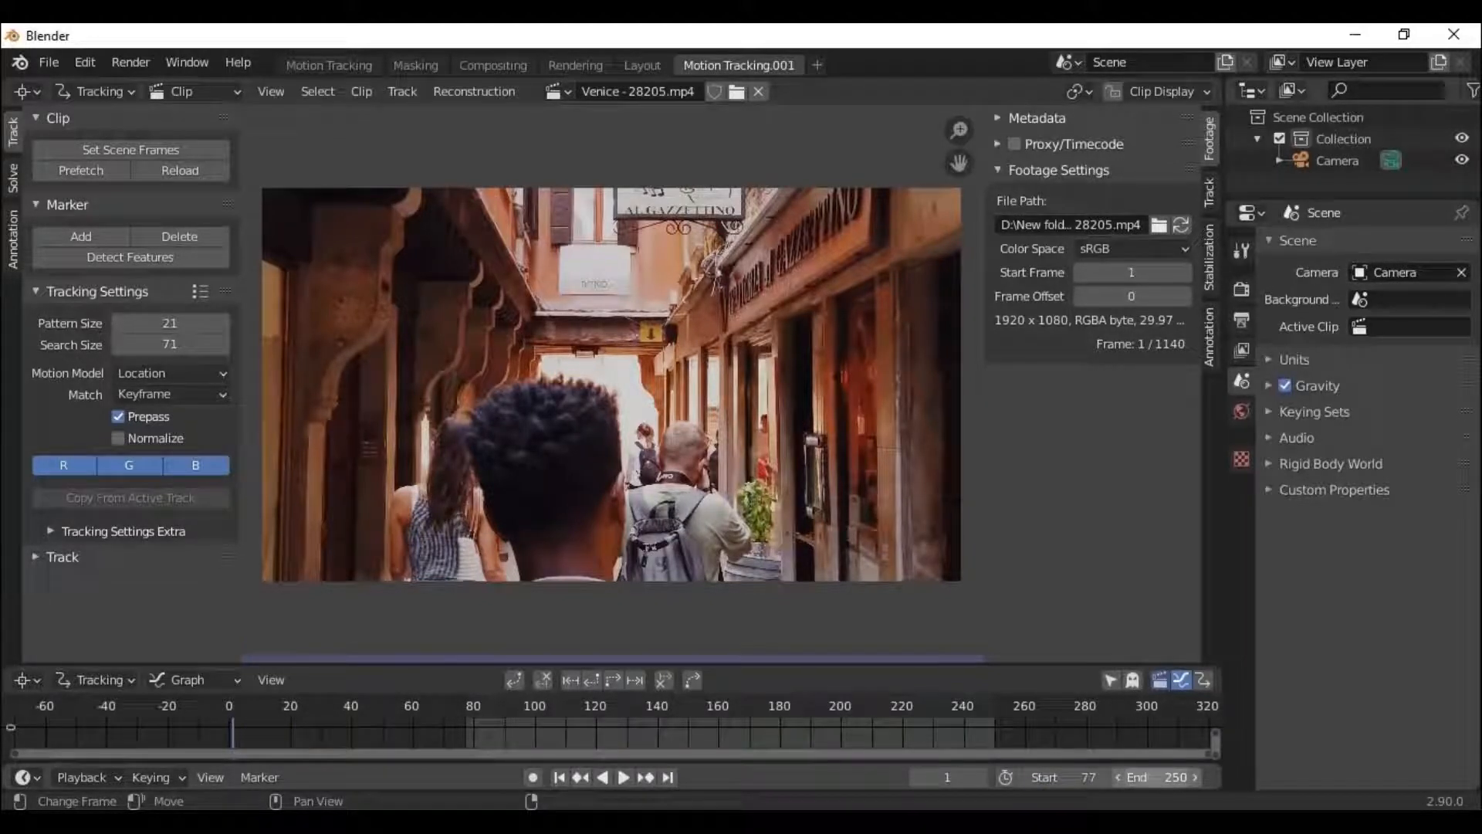
{"action": "left_click", "coordinate": [1149, 778]}
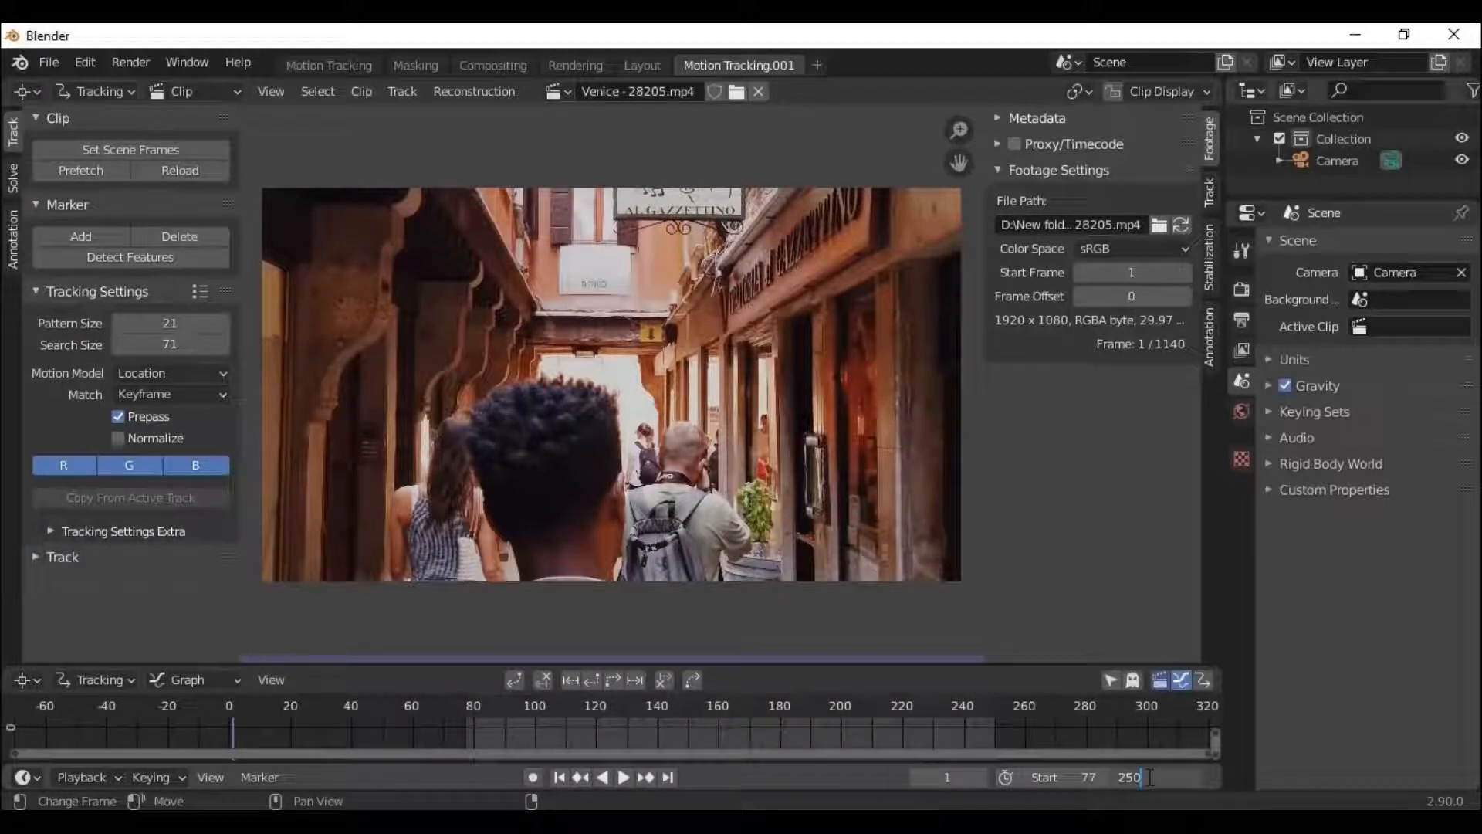
{"action": "type", "text": "+77"}
{"action": "key", "text": "Return"}
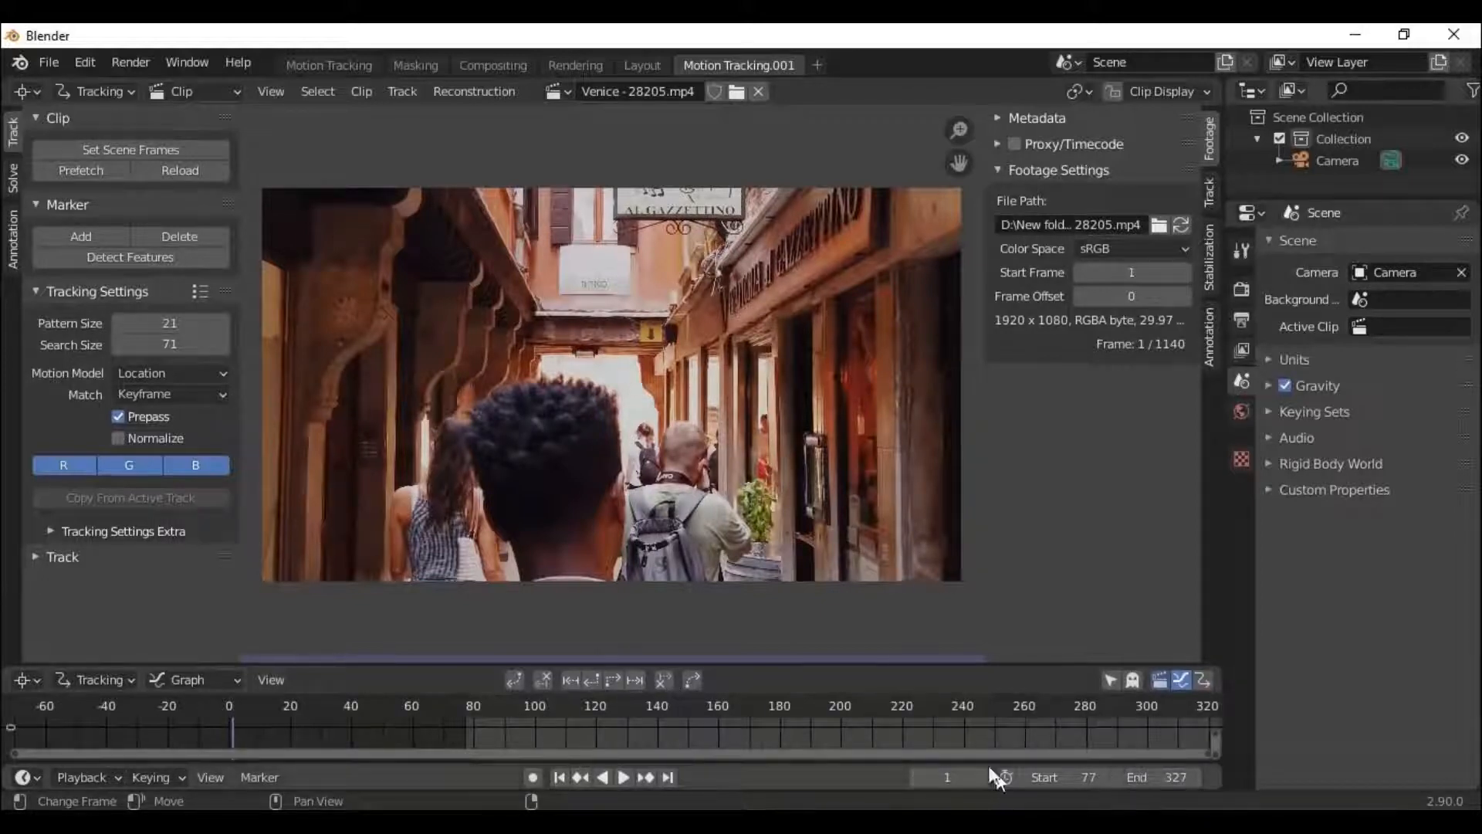
Make 77 the current frame and prefetch the clip's frames.
{"action": "left_click", "coordinate": [946, 773]}
{"action": "type", "text": "77"}
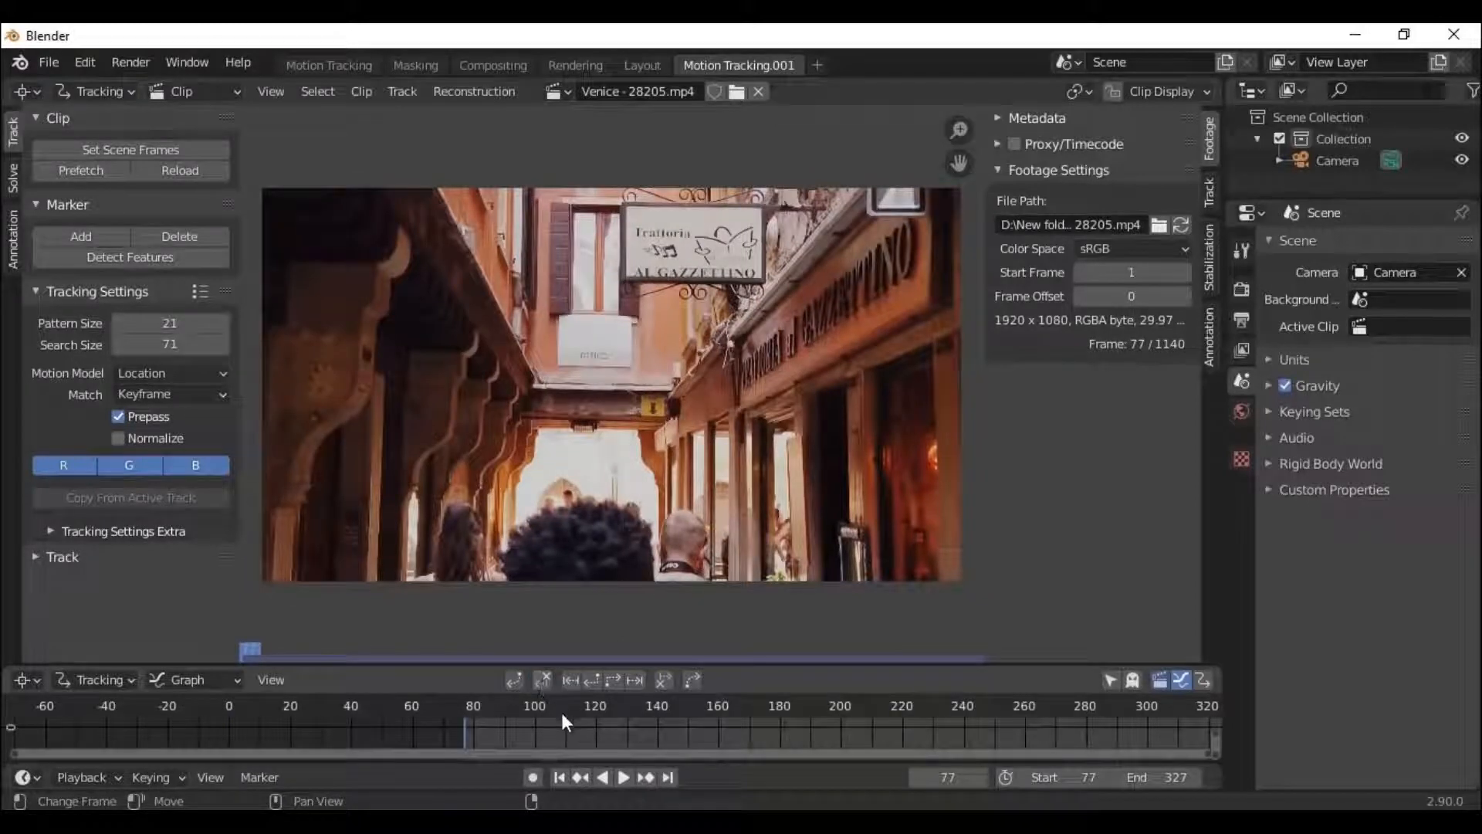
{"action": "scroll", "coordinate": [562, 712], "scroll_direction": "down", "scroll_amount": 3}
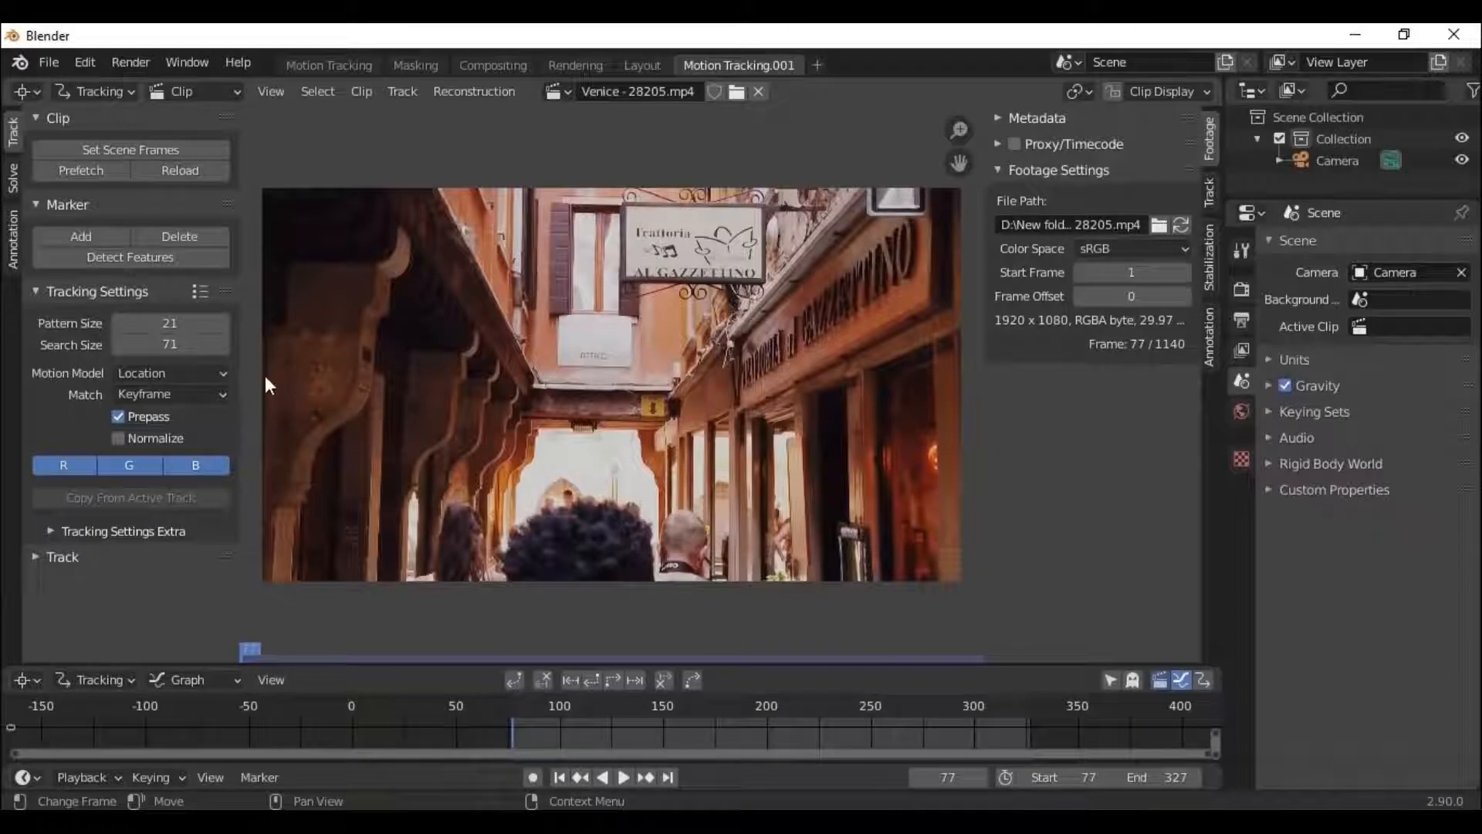
{"action": "left_click", "coordinate": [72, 173]}
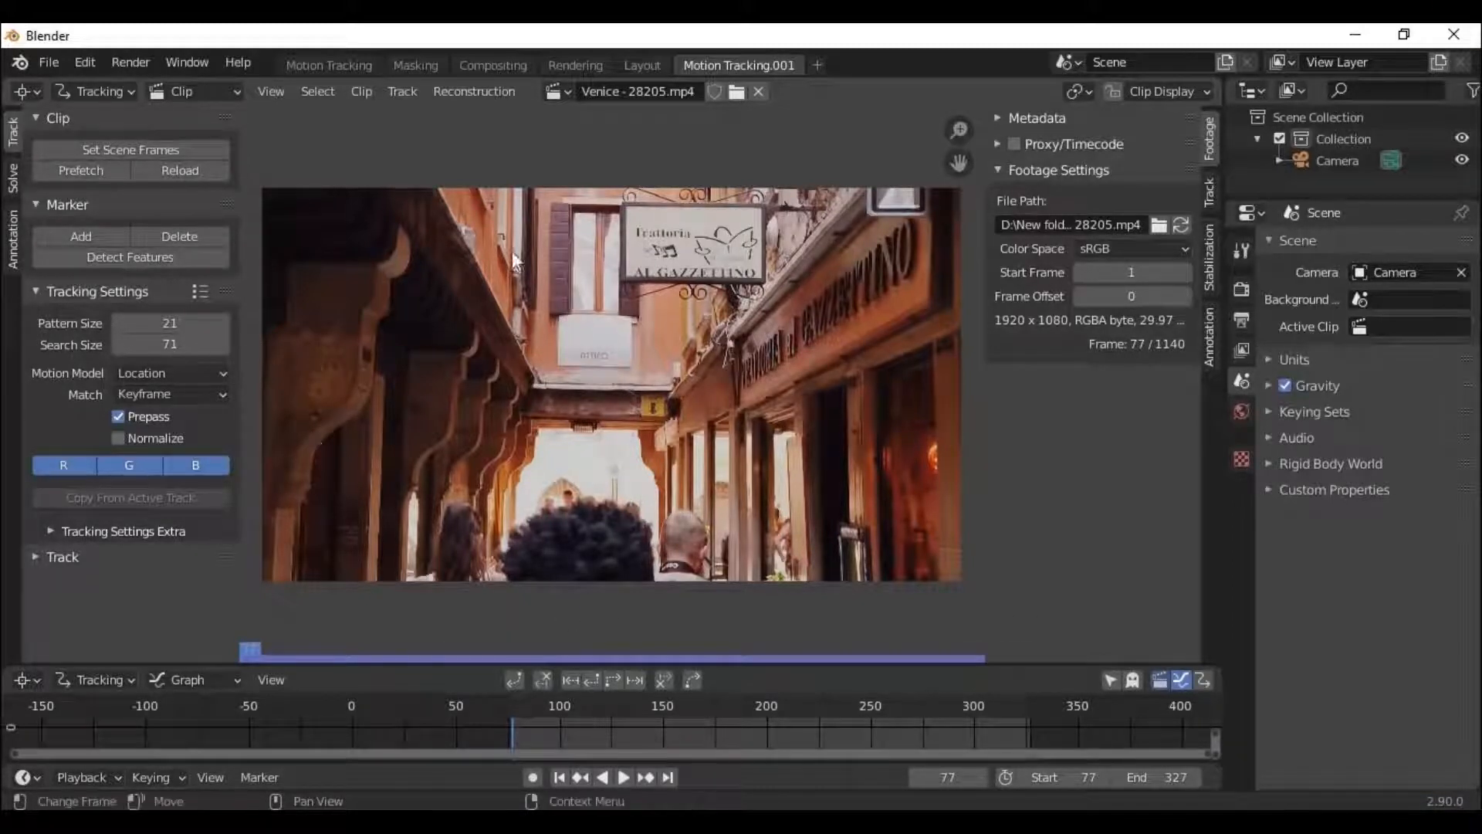
Configure the tracking settings with the Location & Scale motion model, Previous frame matching and Normalize enabled.
{"action": "left_click", "coordinate": [136, 375]}
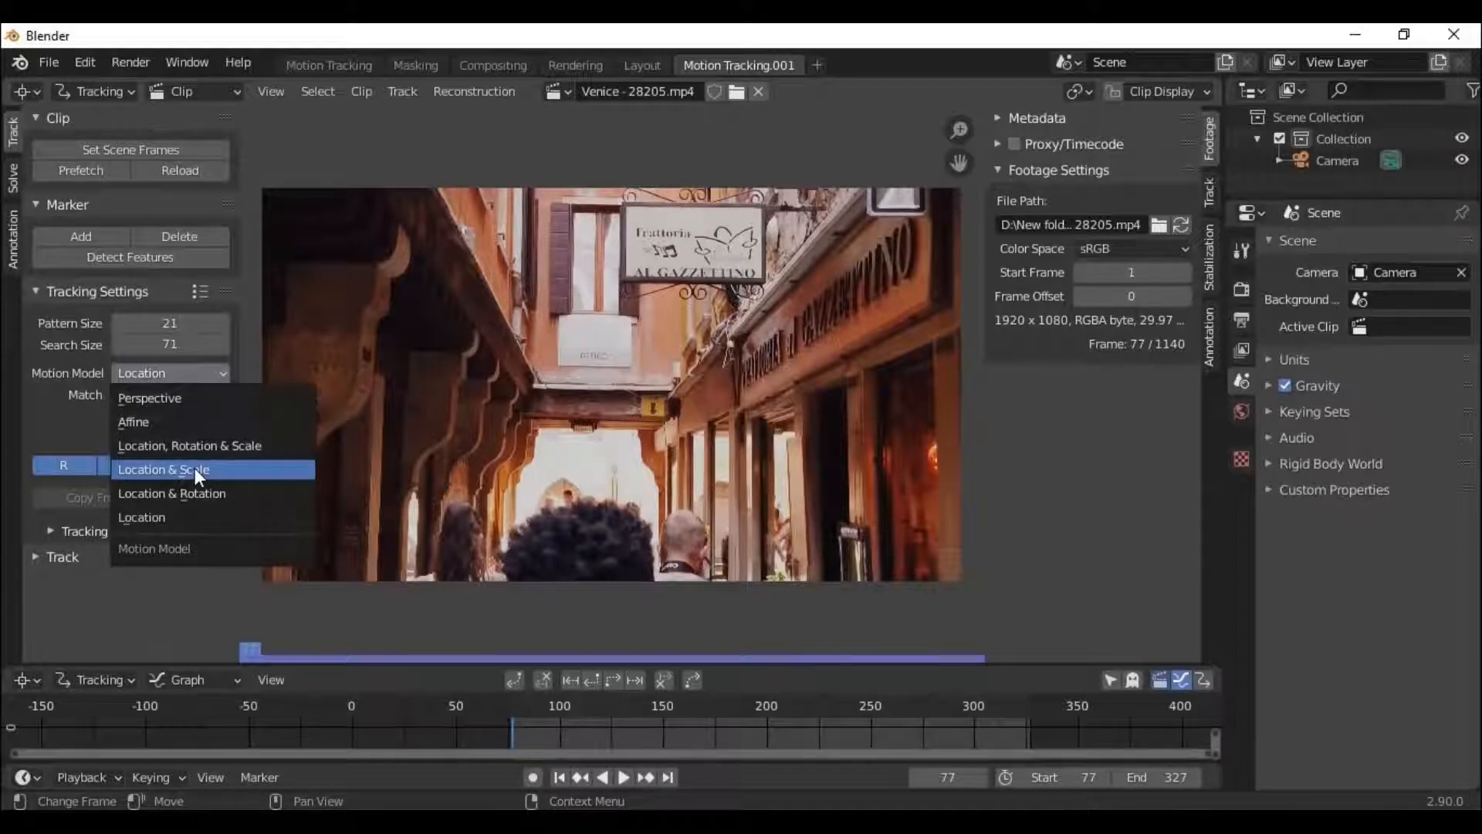
{"action": "left_click", "coordinate": [194, 467]}
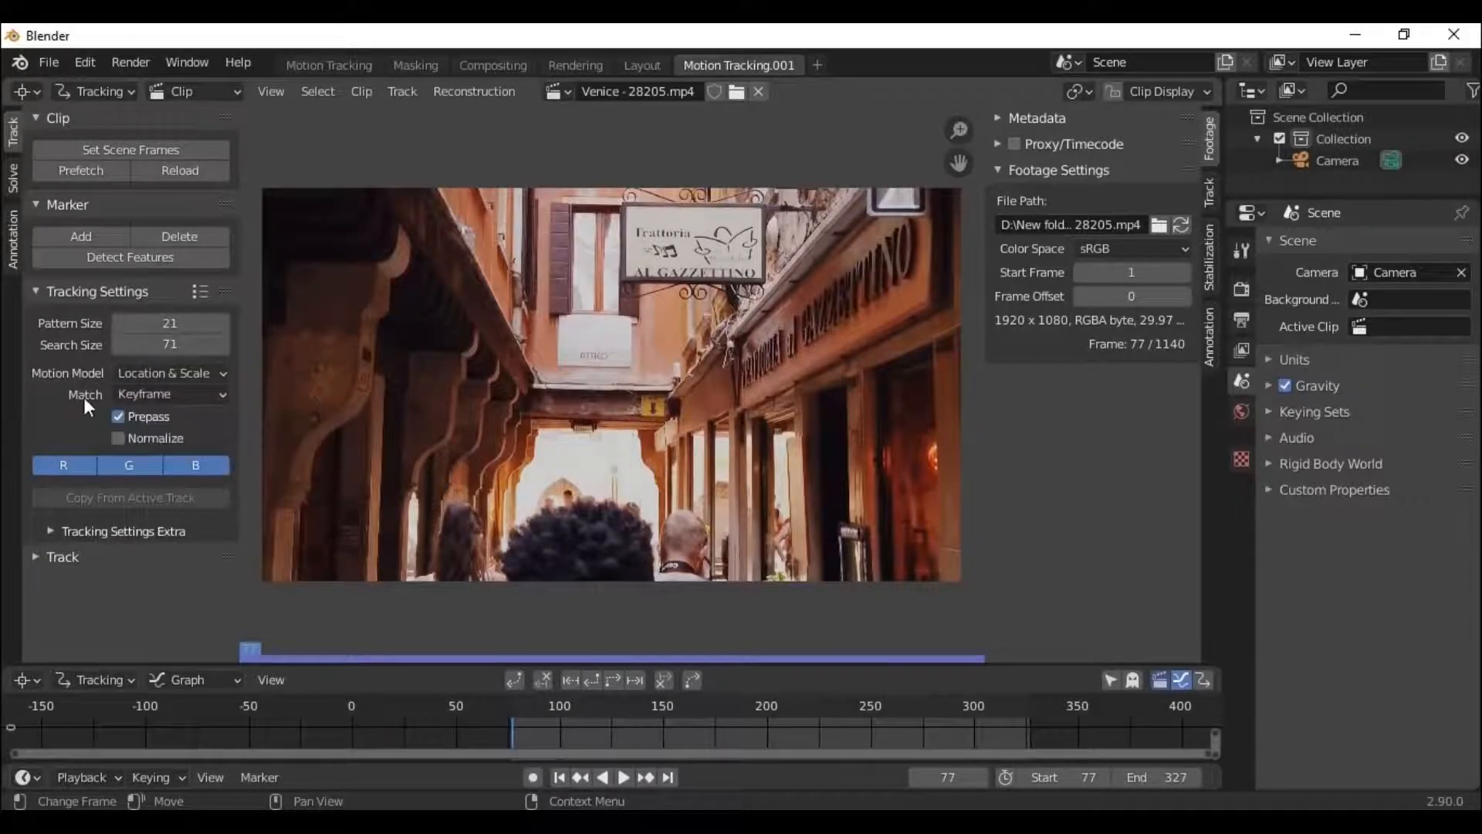
{"action": "left_click", "coordinate": [170, 395]}
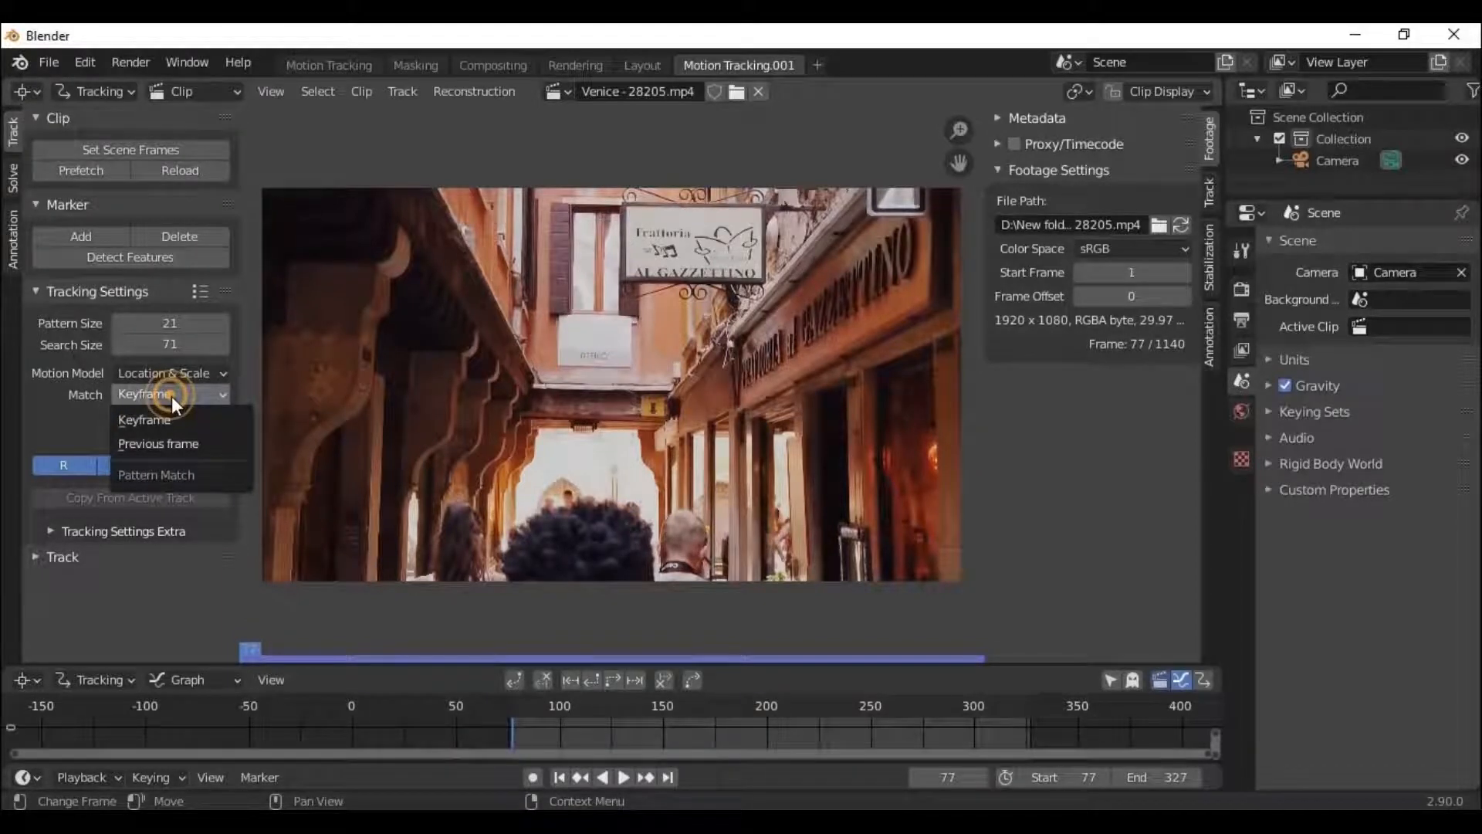
{"action": "left_click", "coordinate": [158, 445]}
{"action": "left_click", "coordinate": [117, 439]}
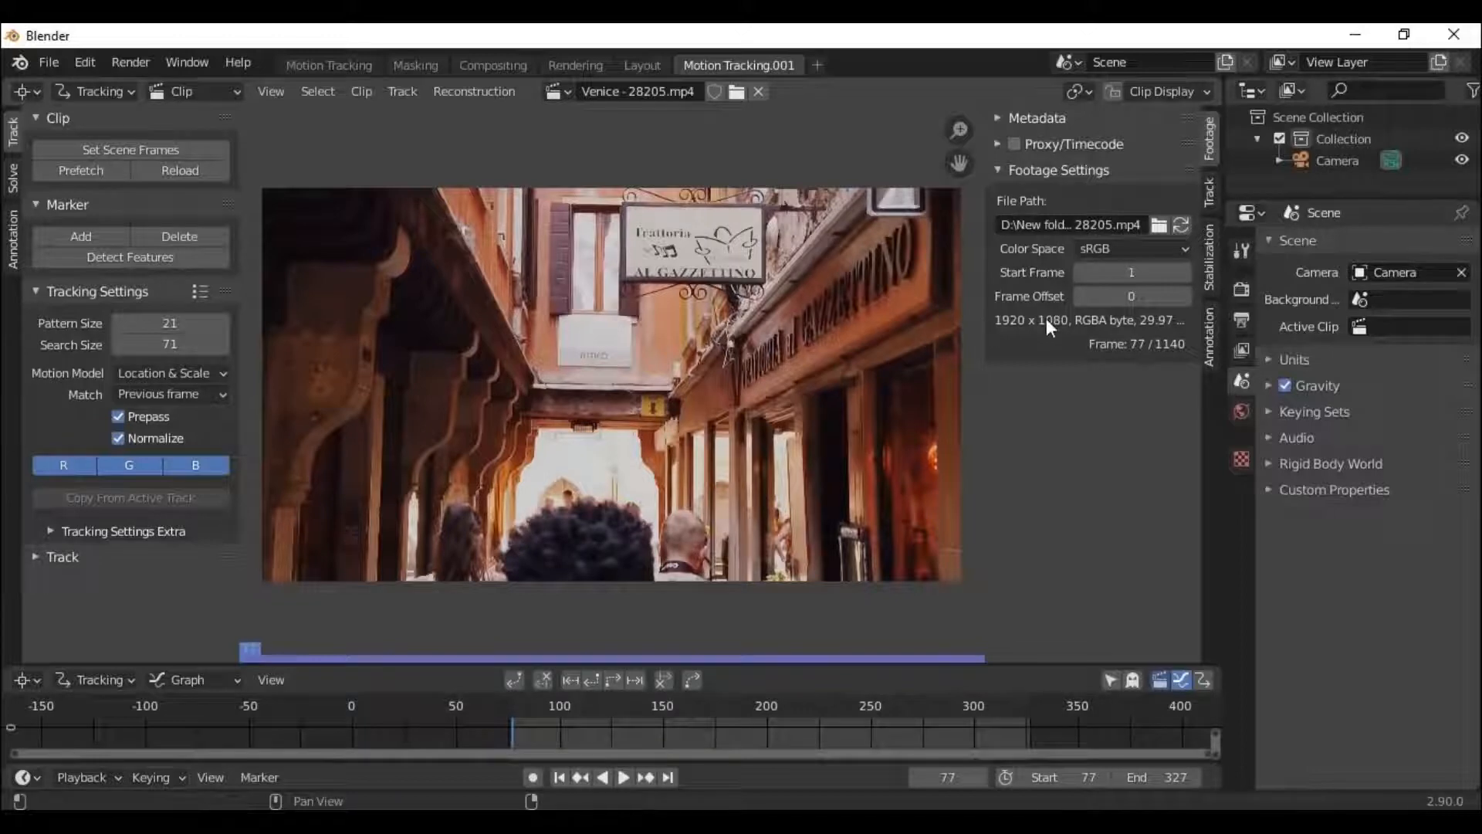
Set the scene's color management view transform to Standard in the render properties.
{"action": "left_click", "coordinate": [1241, 290]}
{"action": "left_click_drag", "start_coordinate": [1480, 414], "coordinate": [1480, 421]}
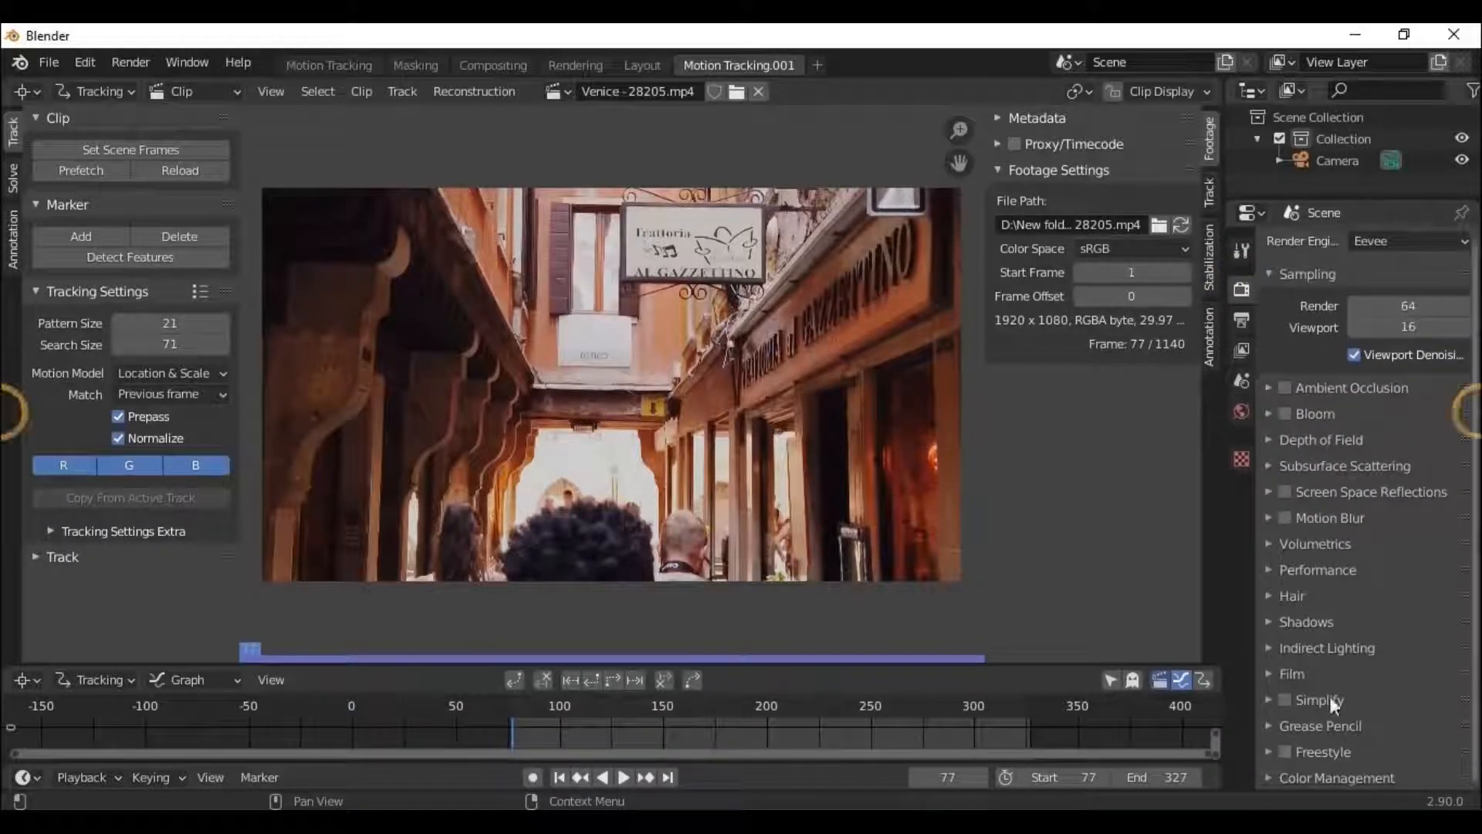
{"action": "left_click", "coordinate": [1270, 777]}
{"action": "left_click_drag", "start_coordinate": [1480, 525], "coordinate": [1479, 681]}
{"action": "scroll", "coordinate": [1479, 686], "scroll_direction": "down", "scroll_amount": 1}
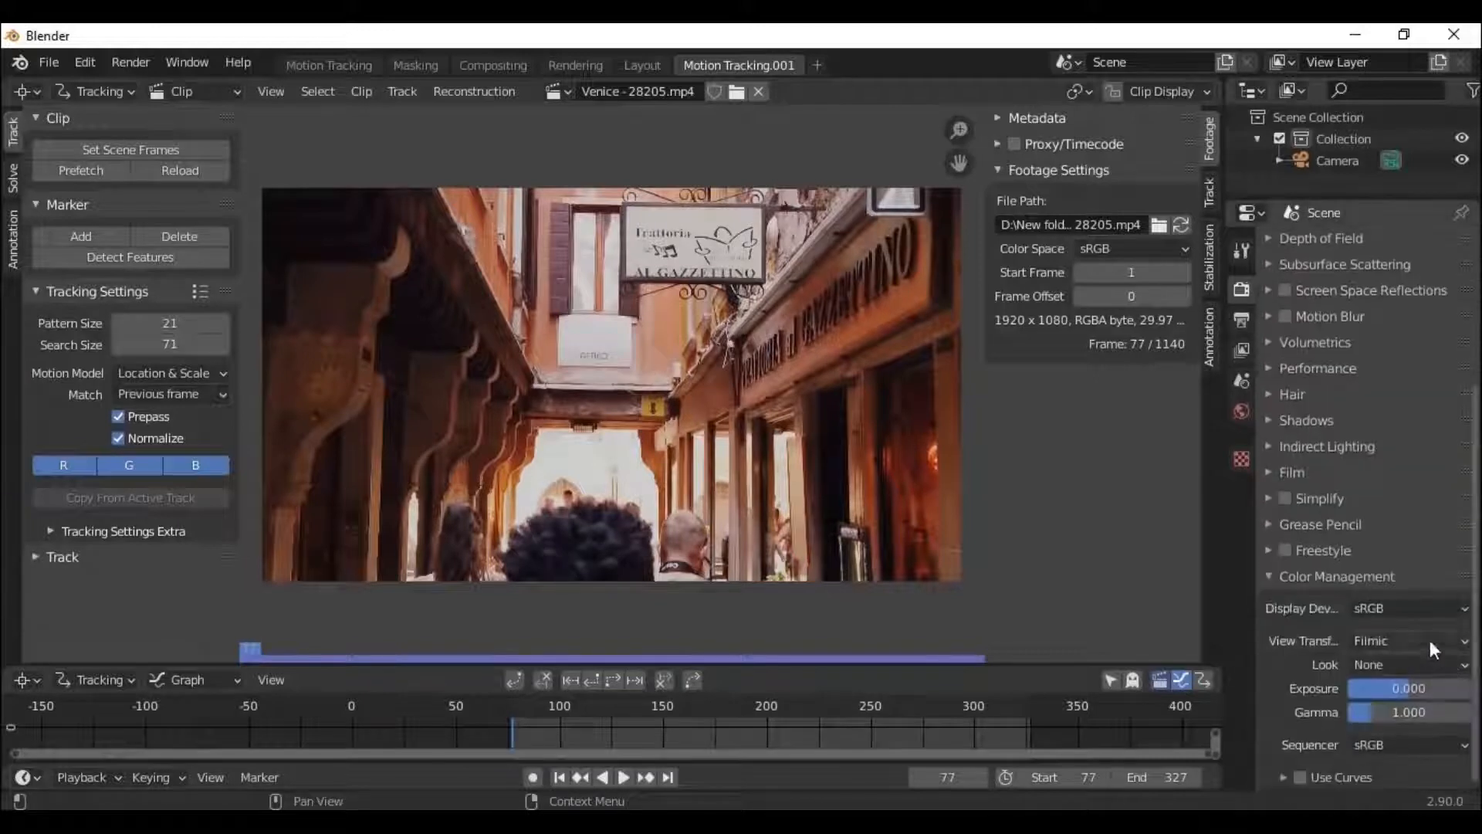
{"action": "left_click", "coordinate": [1429, 640]}
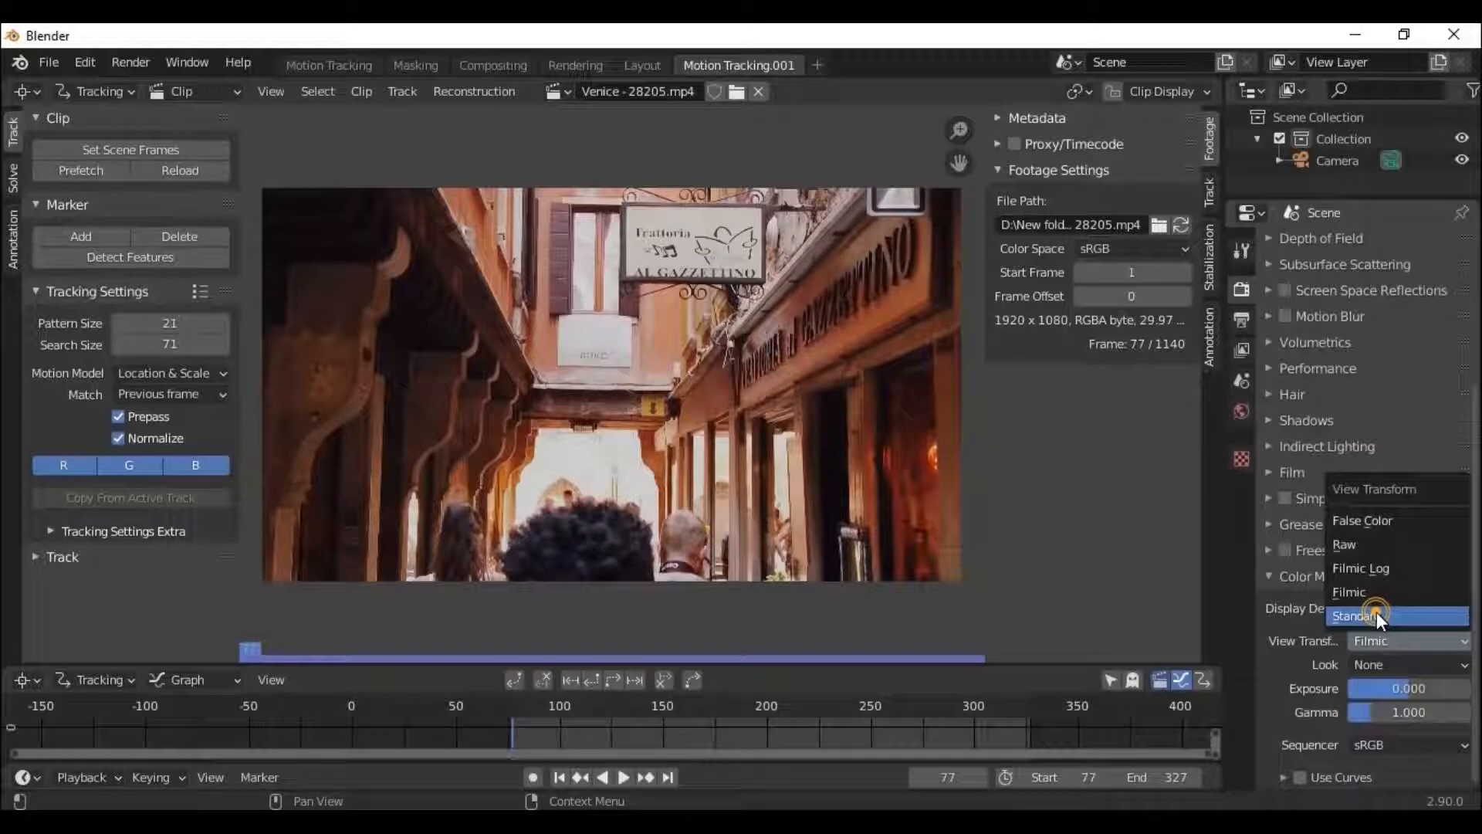
{"action": "left_click", "coordinate": [1377, 615]}
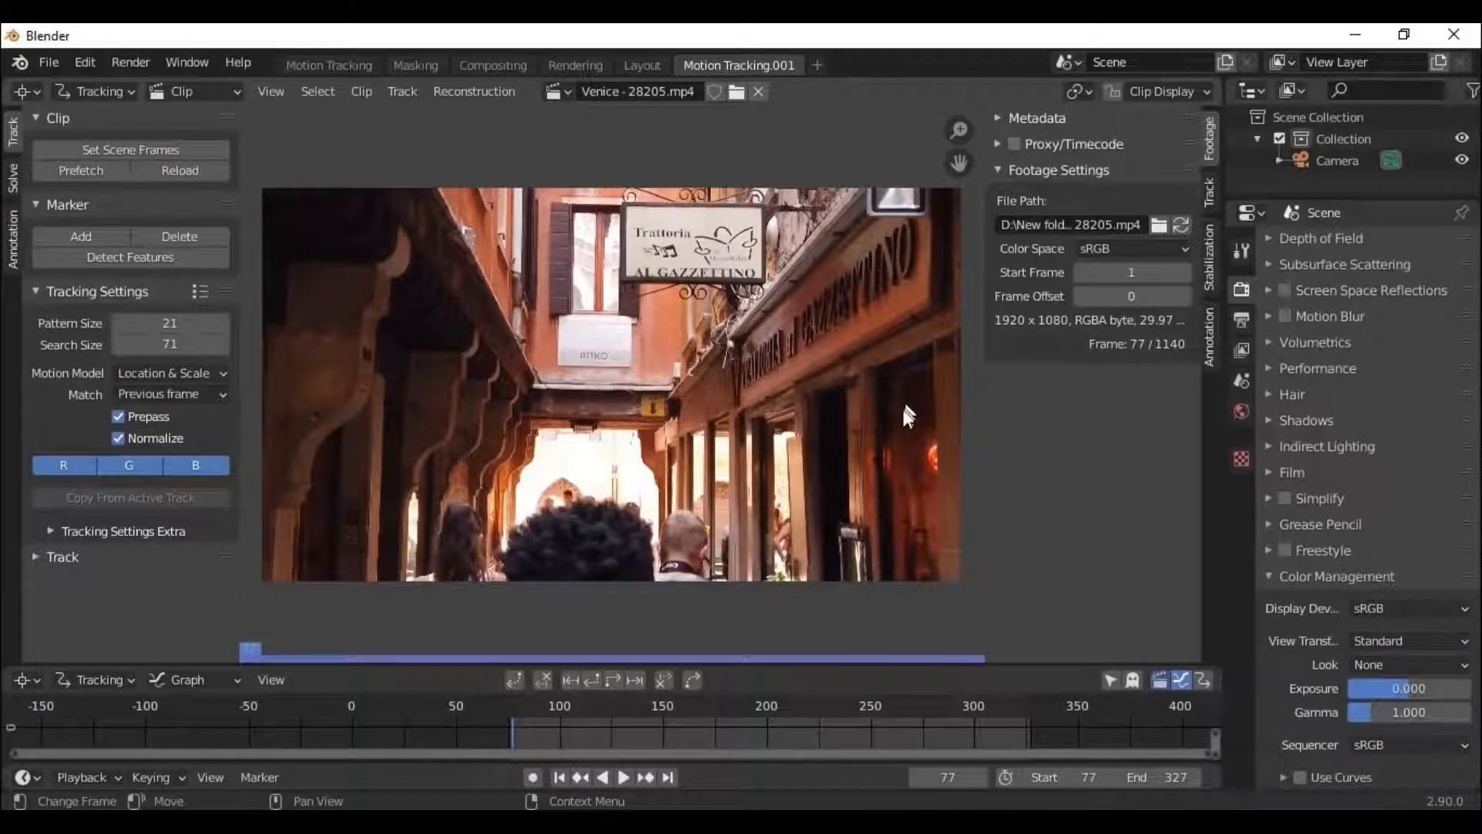
Show the track settings and place a tracking marker on each of the four corners of the Trattoria sign.
{"action": "left_click", "coordinate": [1210, 193]}
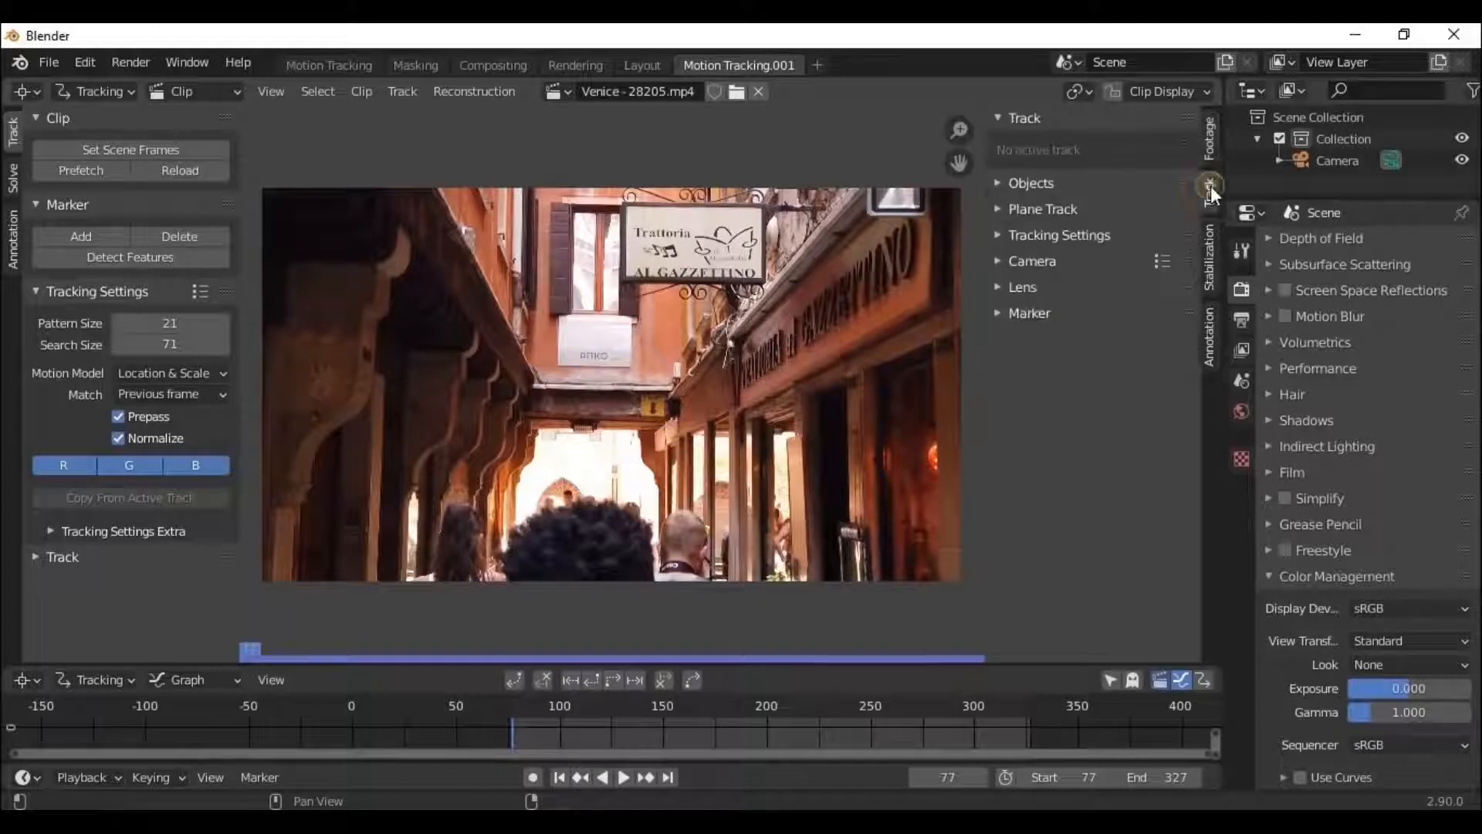
{"action": "left_click_drag", "start_coordinate": [959, 130], "coordinate": [1204, 47]}
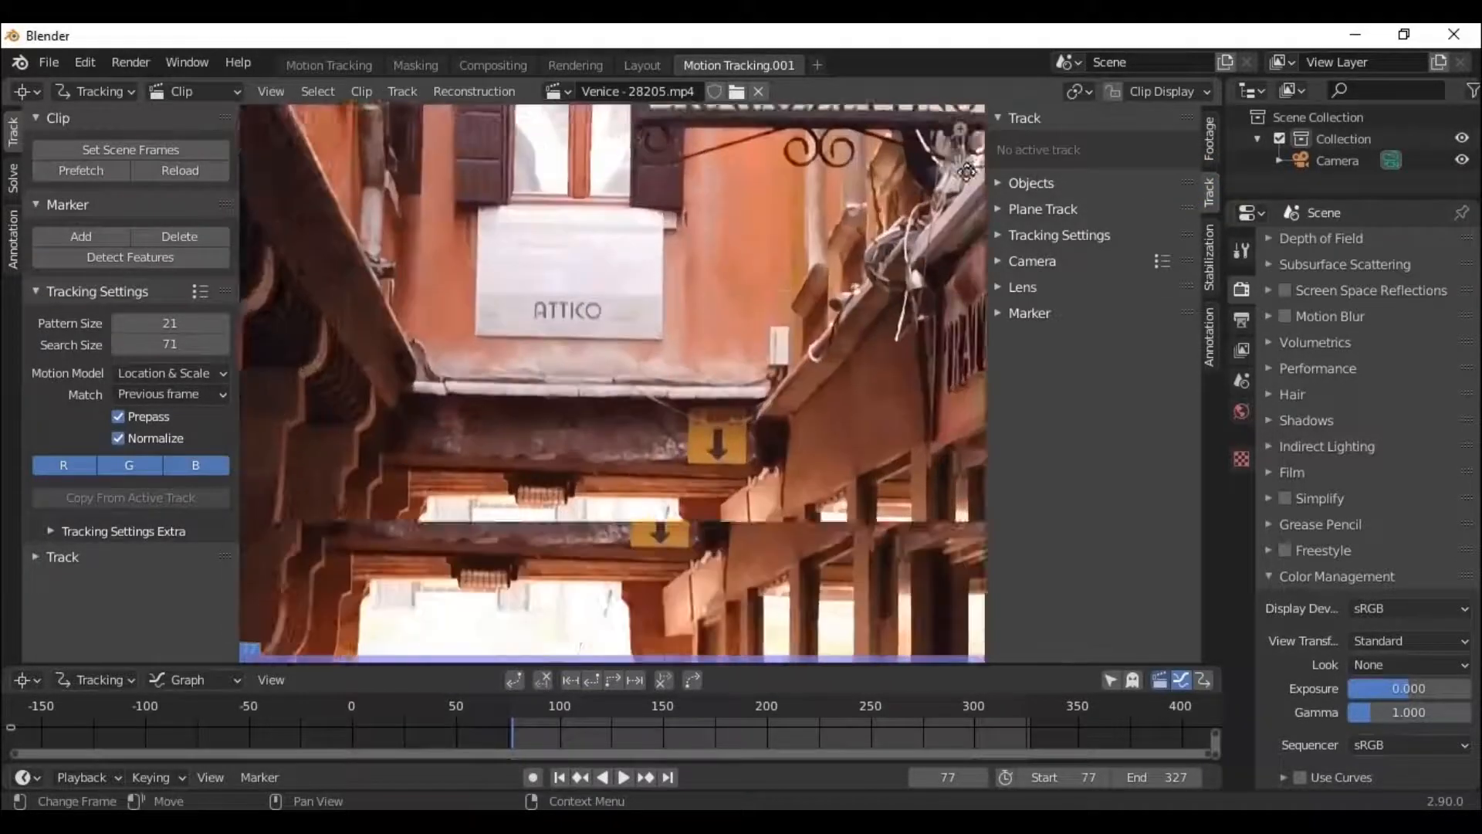
{"action": "left_click_drag", "start_coordinate": [967, 171], "coordinate": [745, 536]}
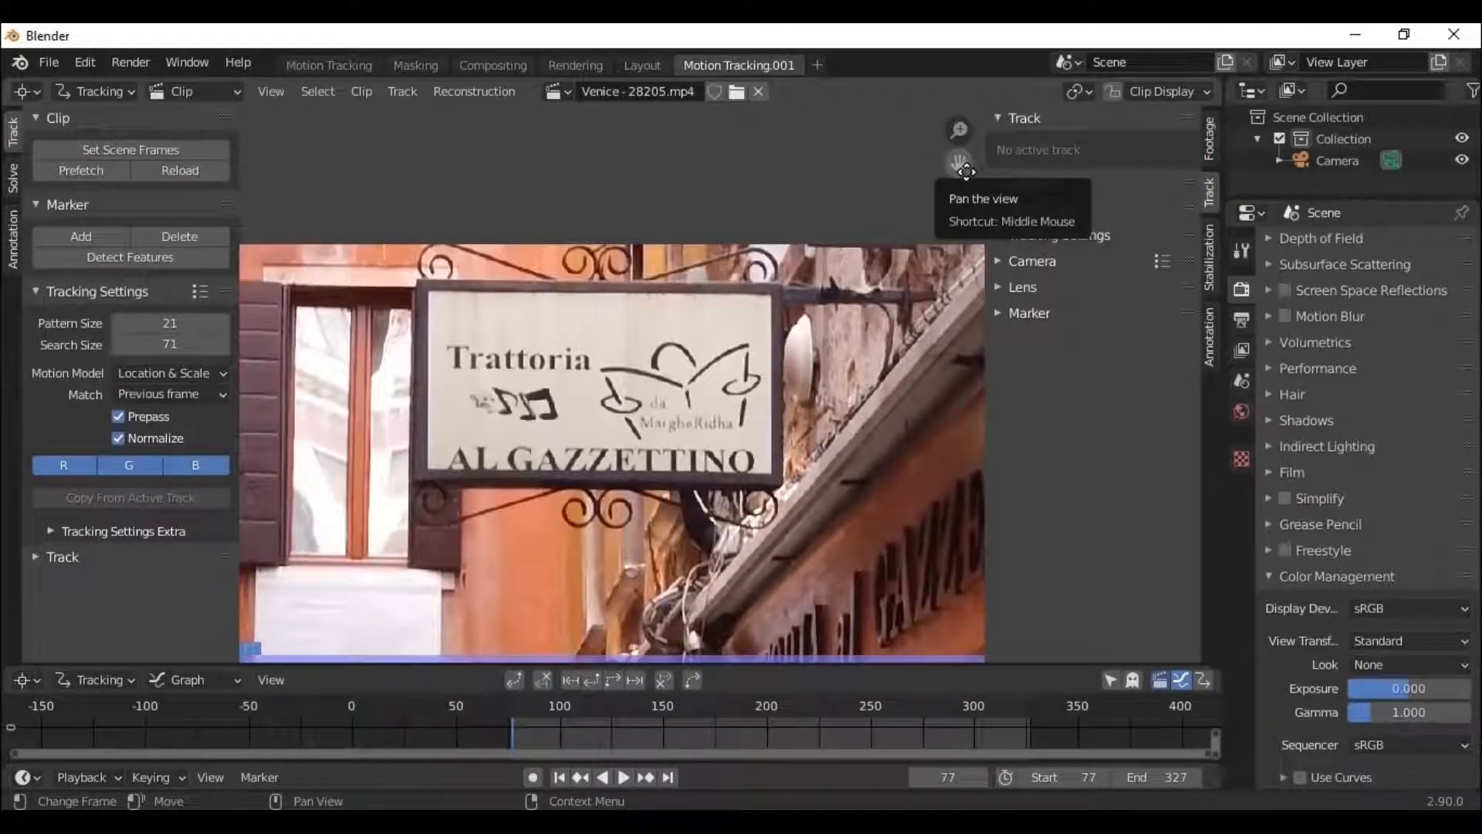
{"action": "left_click", "coordinate": [430, 291], "text": "ctrl"}
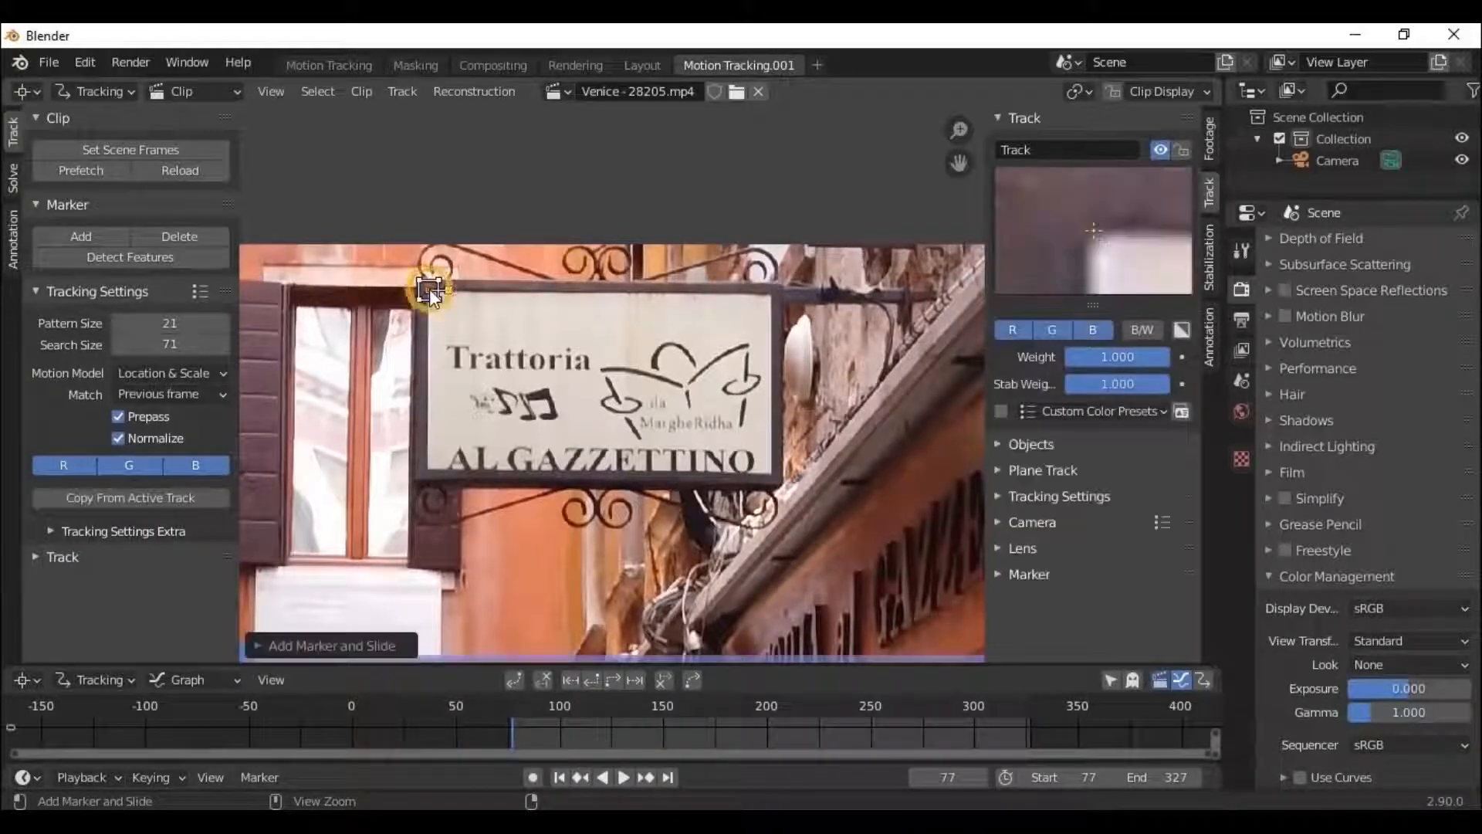
{"action": "left_click", "coordinate": [772, 295], "text": "ctrl"}
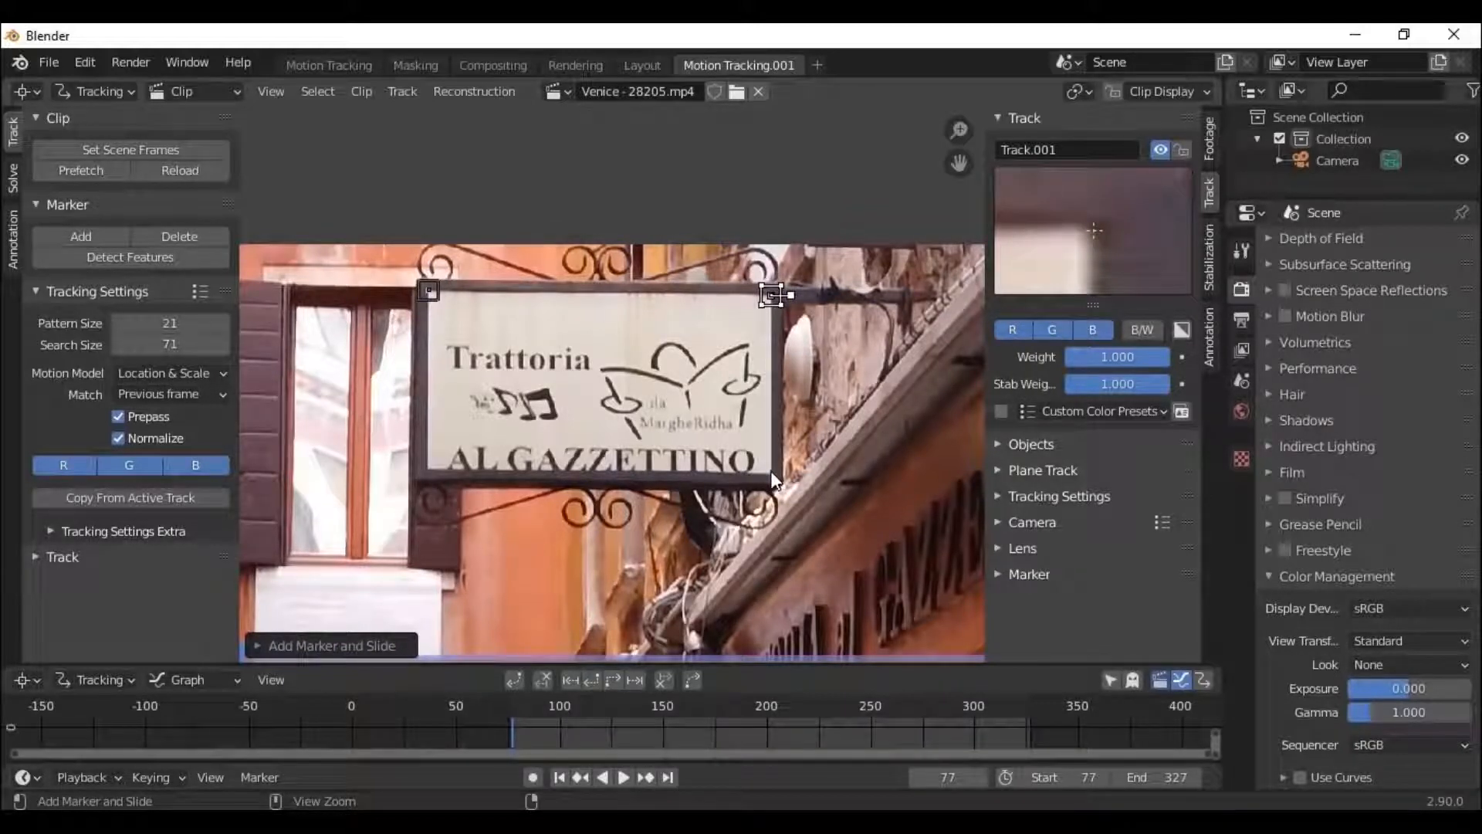
{"action": "left_click", "coordinate": [771, 471], "text": "ctrl"}
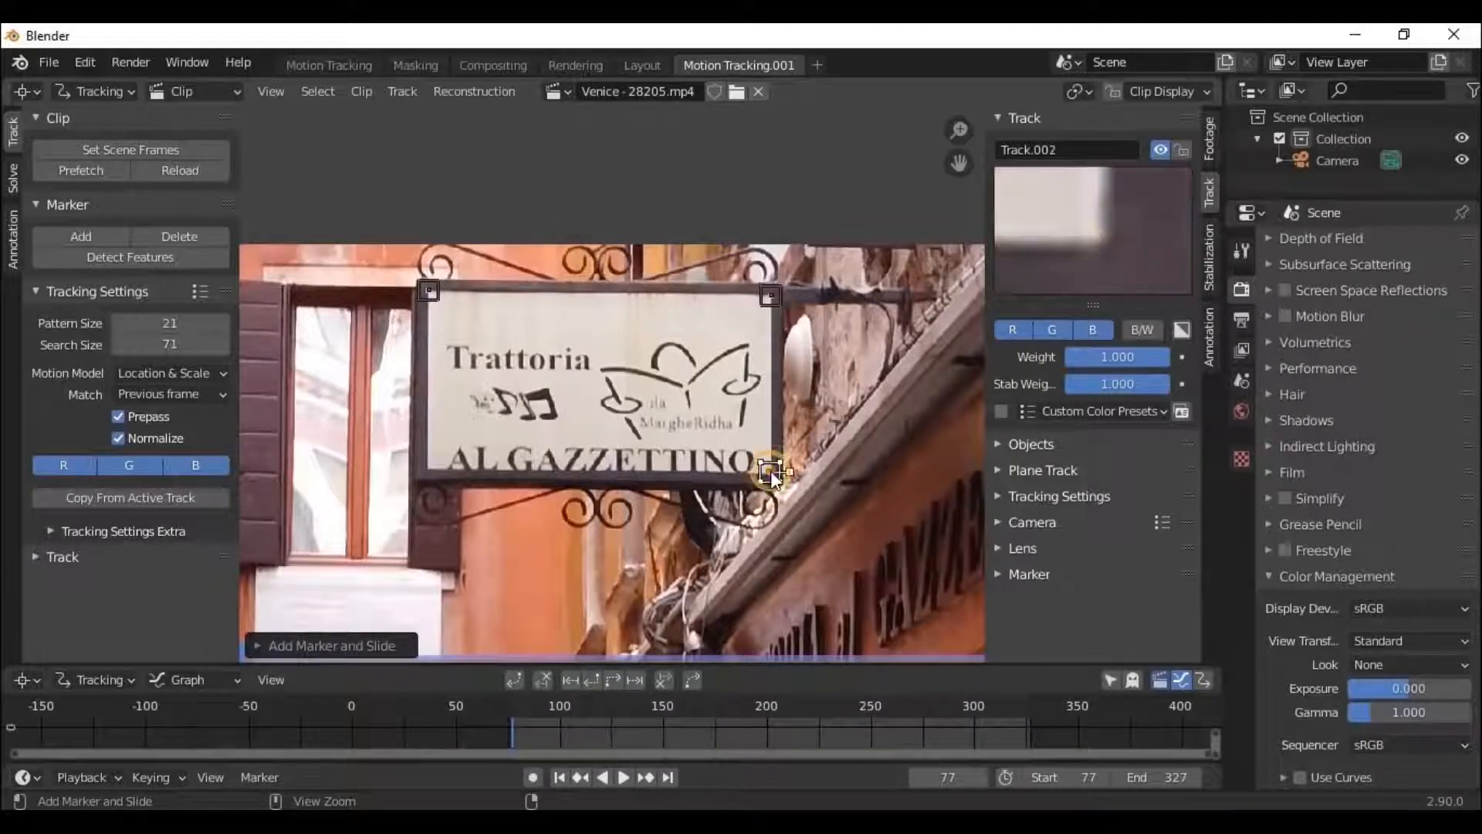
{"action": "left_click", "coordinate": [426, 465], "text": "ctrl"}
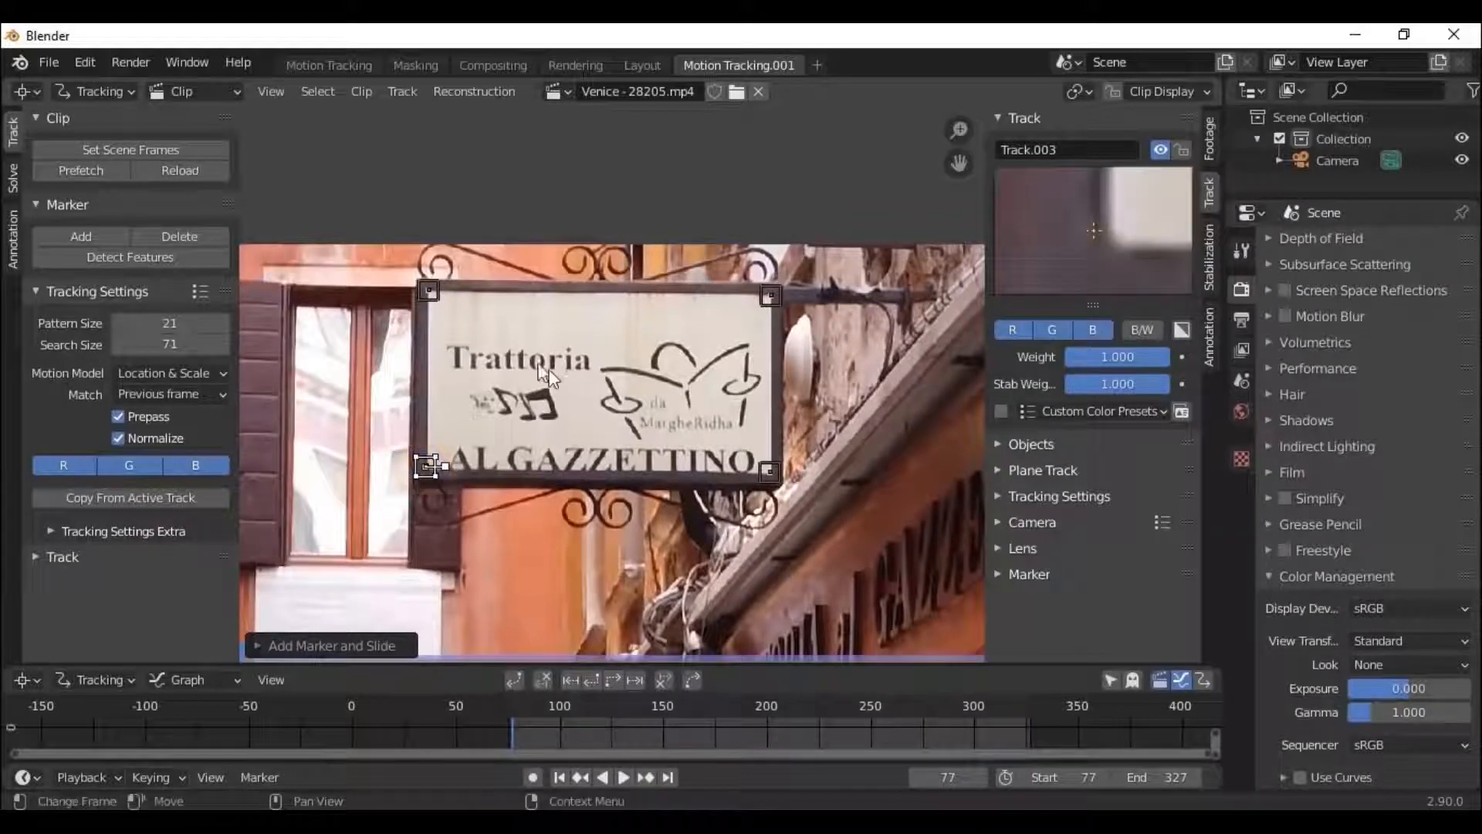
Select all four corner markers, track them forward through the frame range, and scrub the timeline to check the tracks.
{"action": "key", "text": "a"}
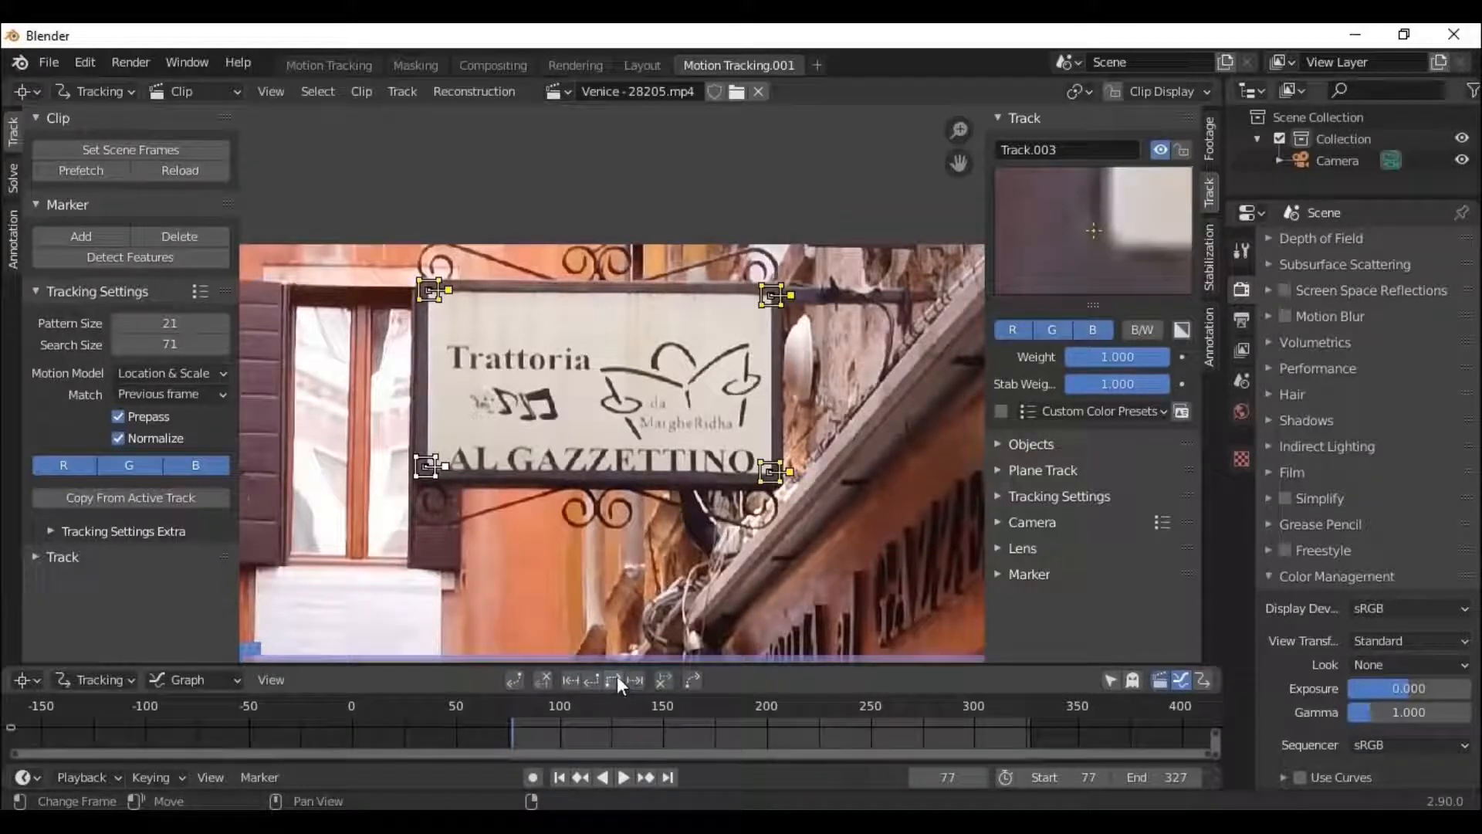
{"action": "left_click", "coordinate": [63, 556]}
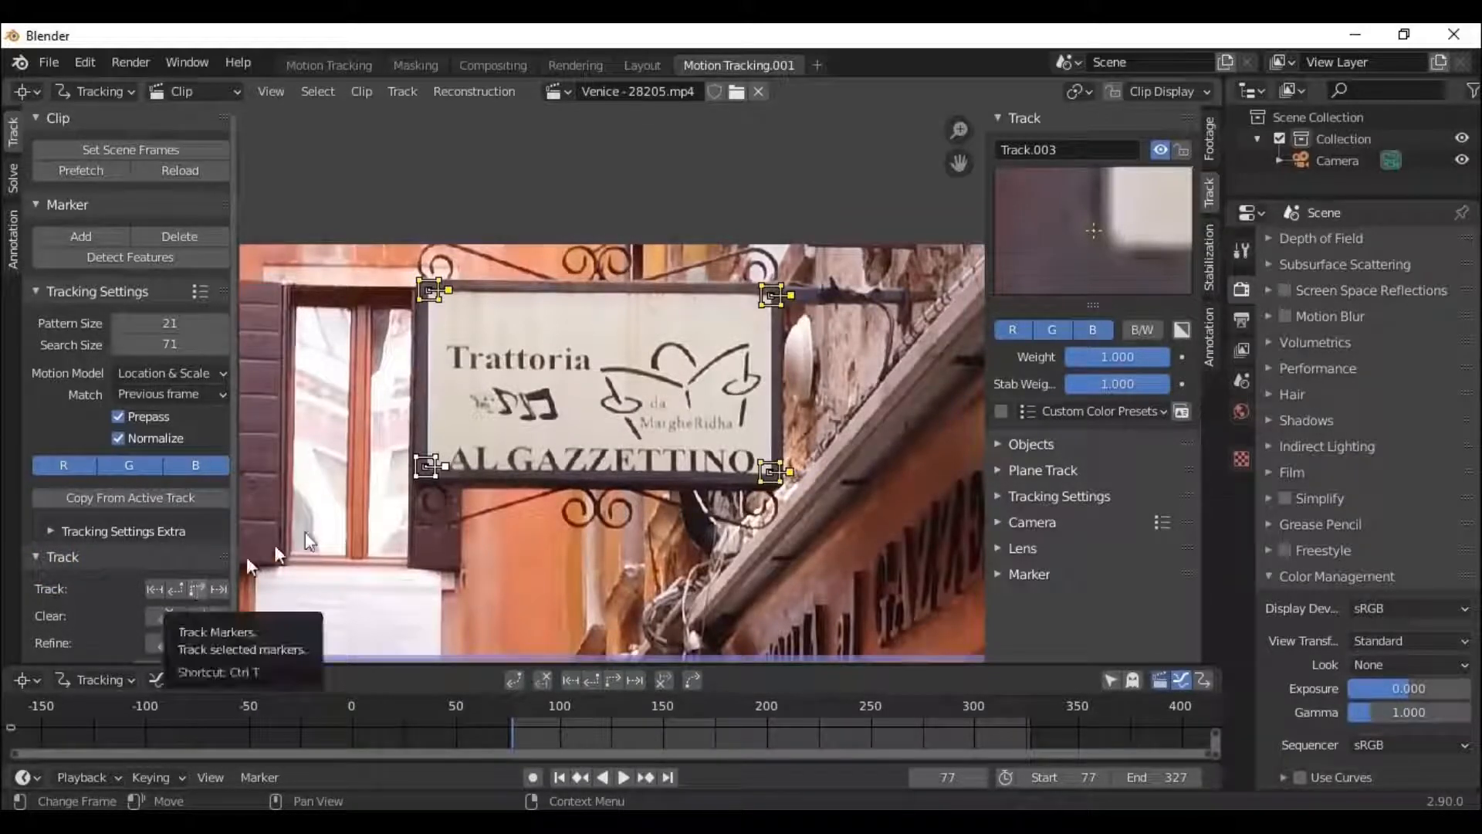
{"action": "key", "text": "ctrl+t"}
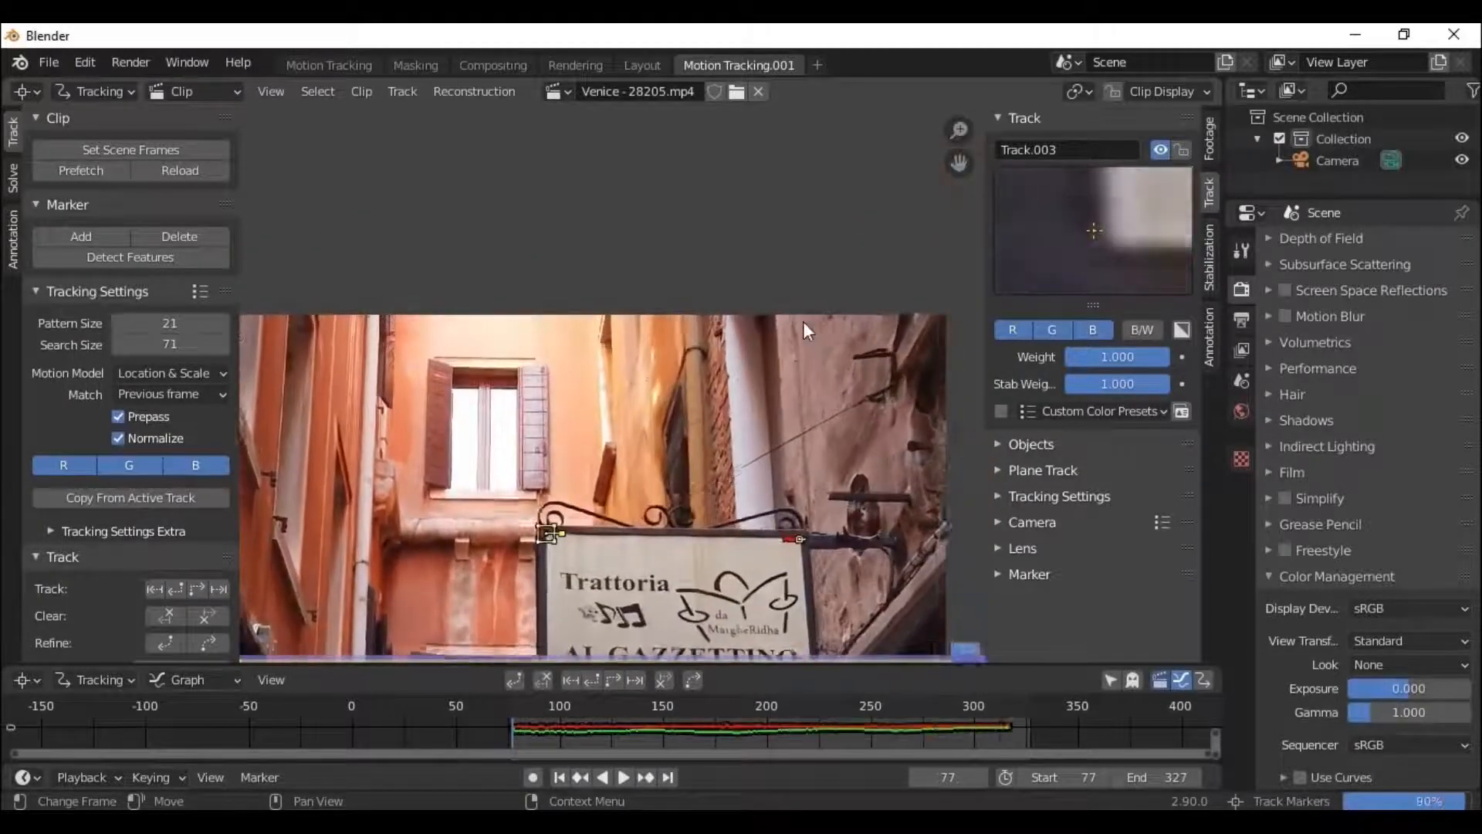
{"action": "left_click_drag", "start_coordinate": [954, 167], "coordinate": [1023, 2]}
{"action": "left_click_drag", "start_coordinate": [958, 131], "coordinate": [970, 164]}
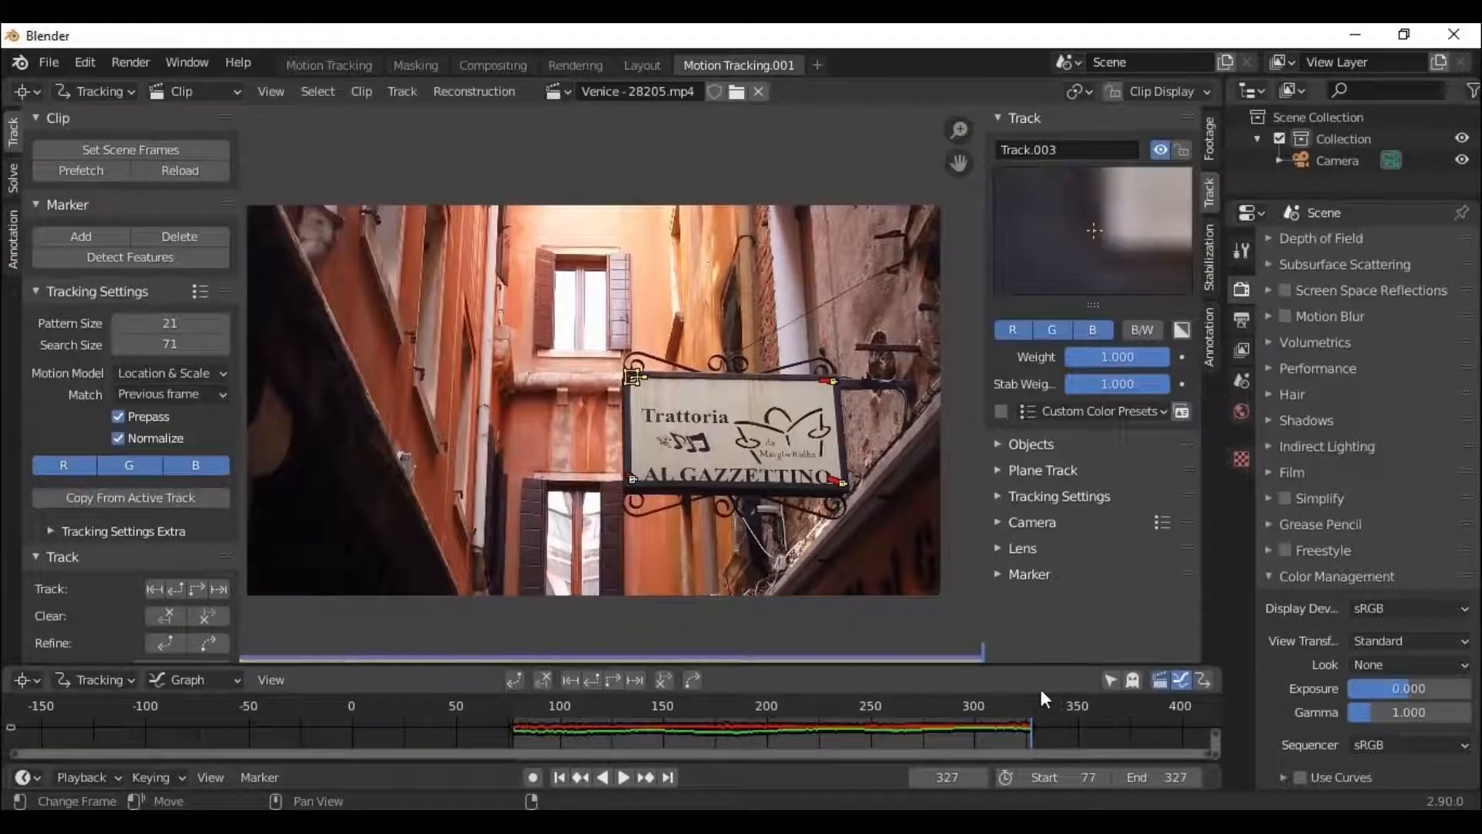
{"action": "left_click_drag", "start_coordinate": [1032, 711], "coordinate": [512, 711]}
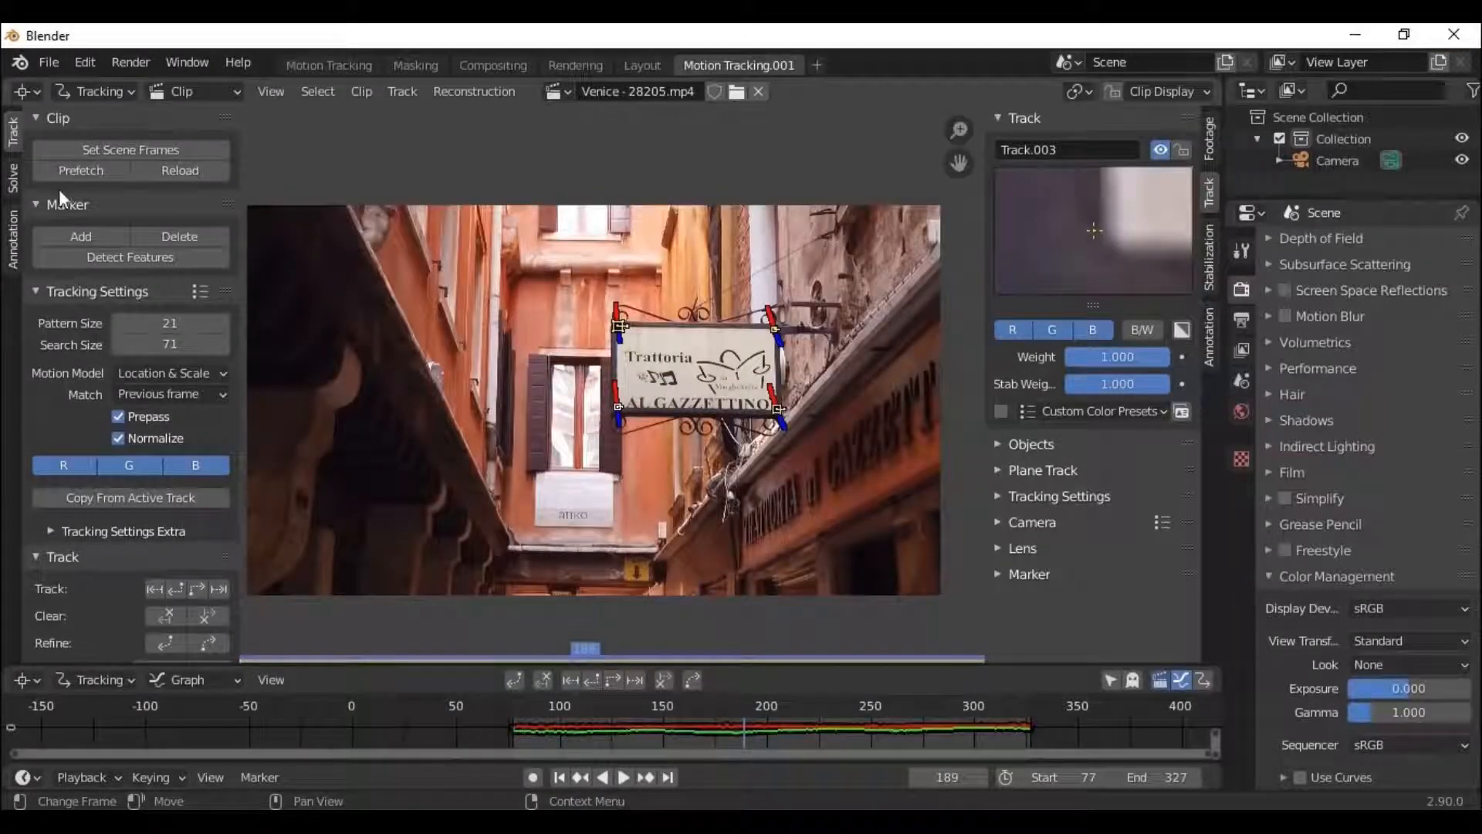
Create a plane track from the four selected corner tracks of the Trattoria sign.
{"action": "left_click", "coordinate": [13, 178]}
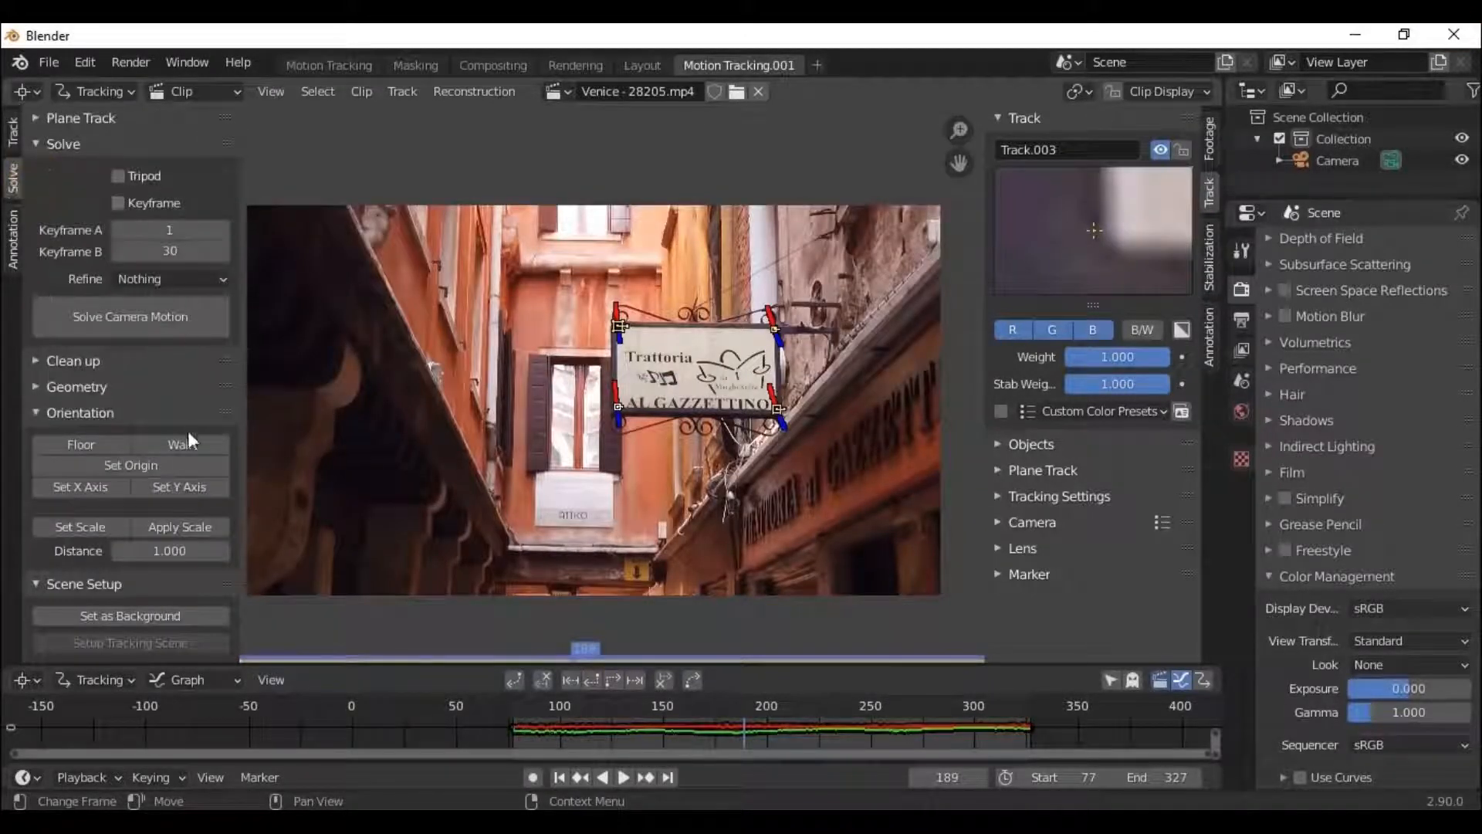
{"action": "left_click", "coordinate": [52, 581]}
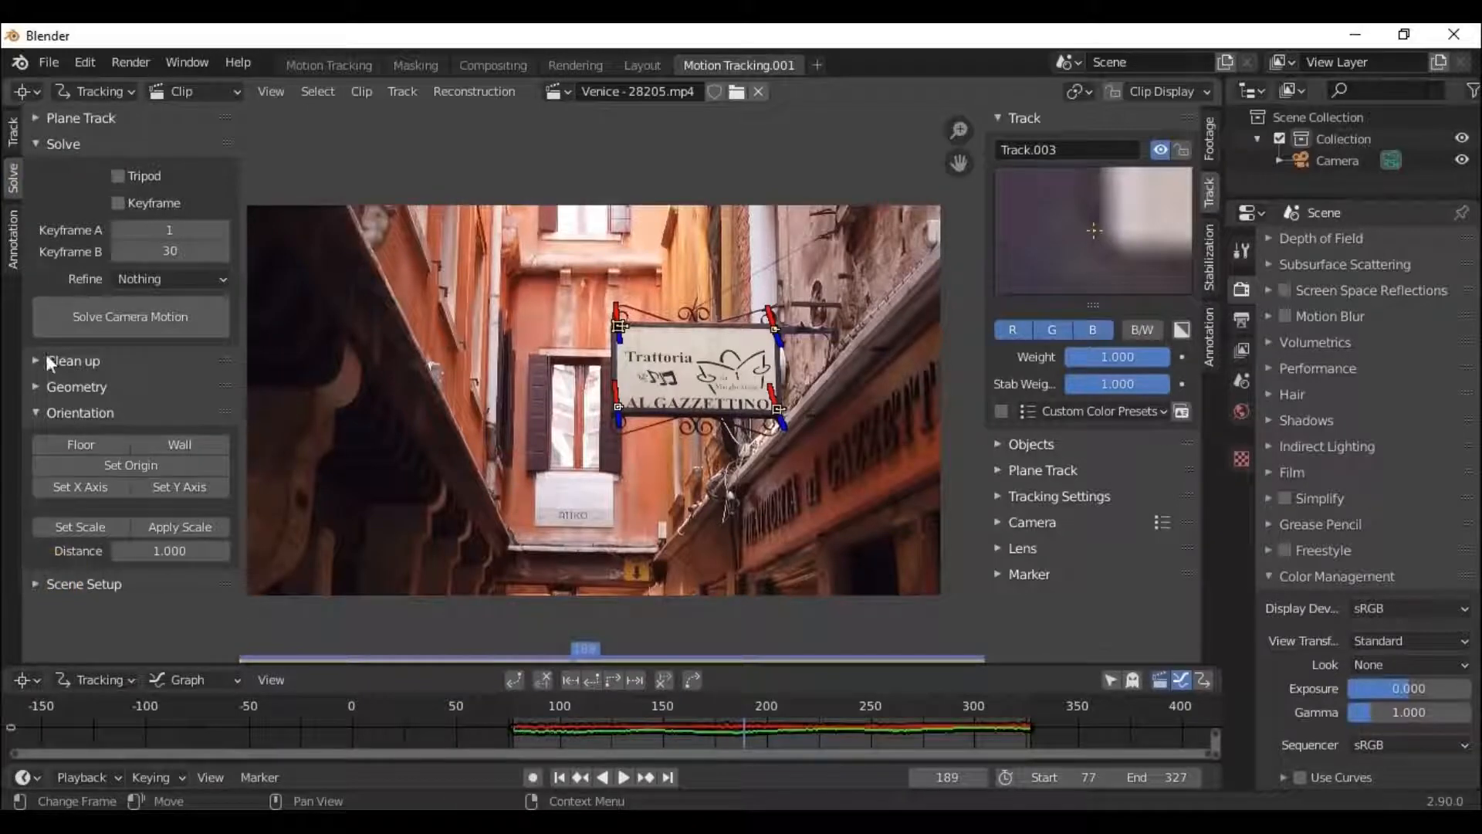
{"action": "left_click", "coordinate": [42, 143]}
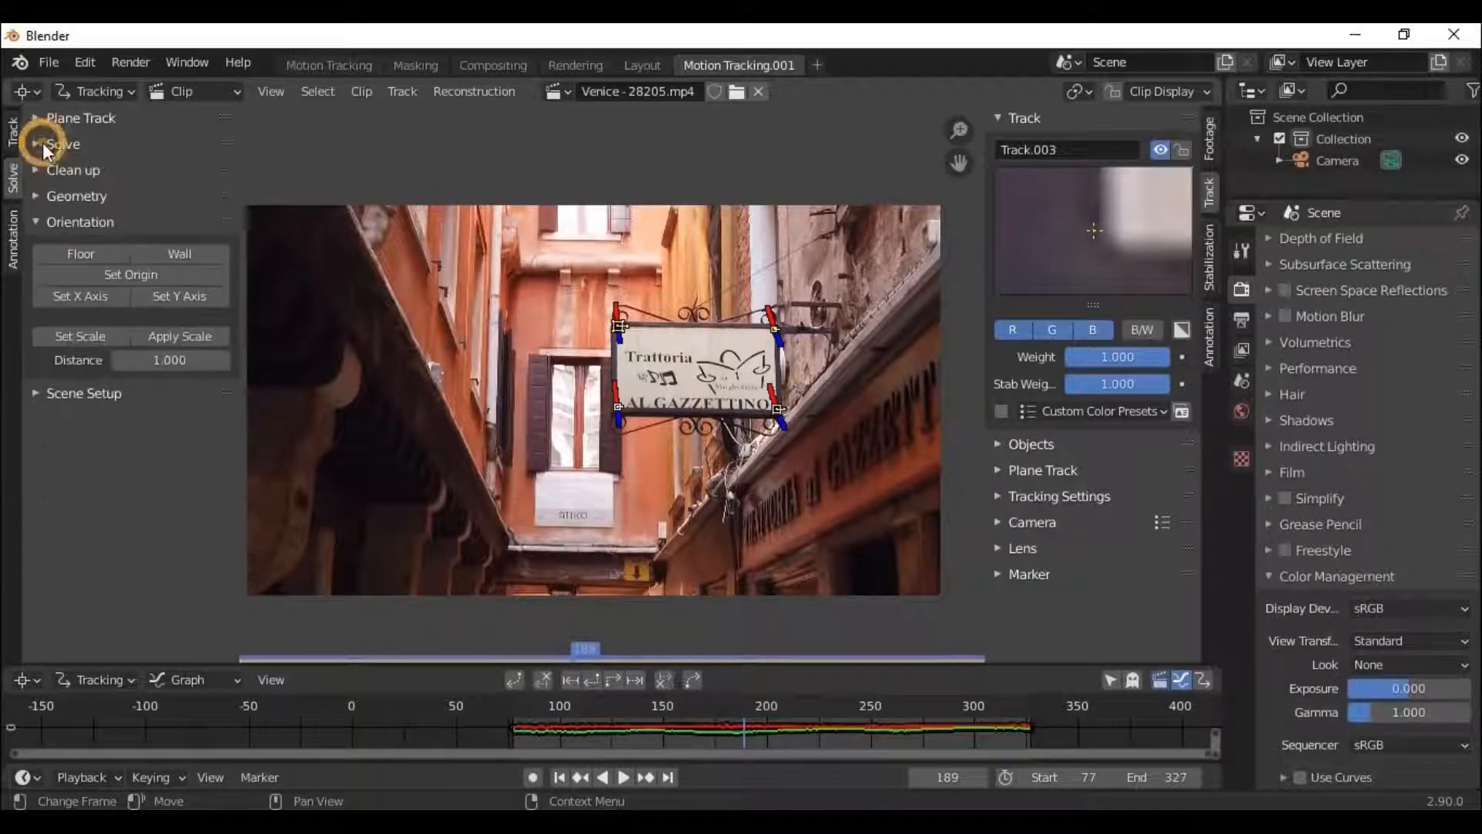
{"action": "left_click", "coordinate": [39, 222]}
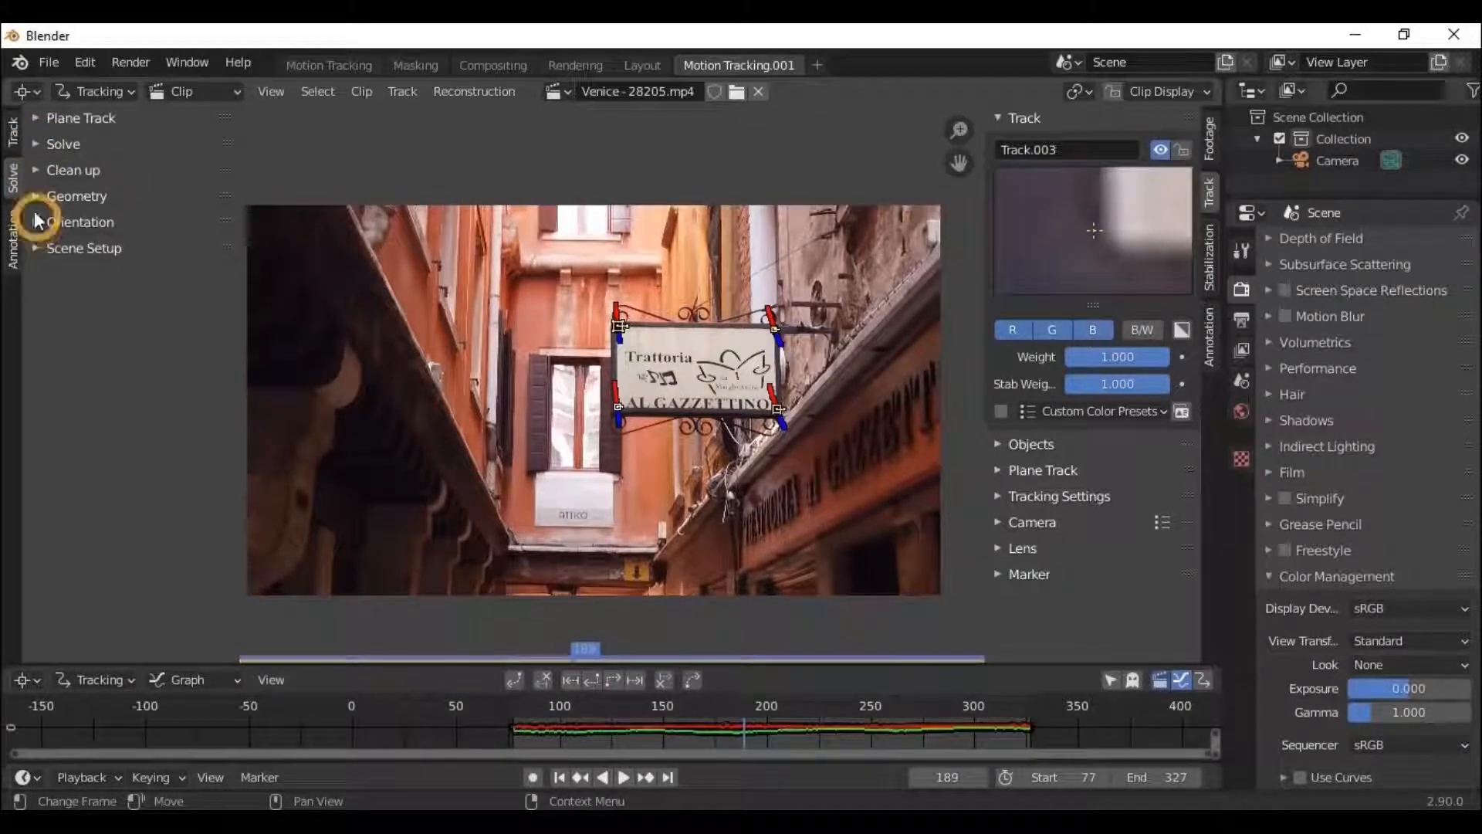
{"action": "left_click", "coordinate": [76, 116]}
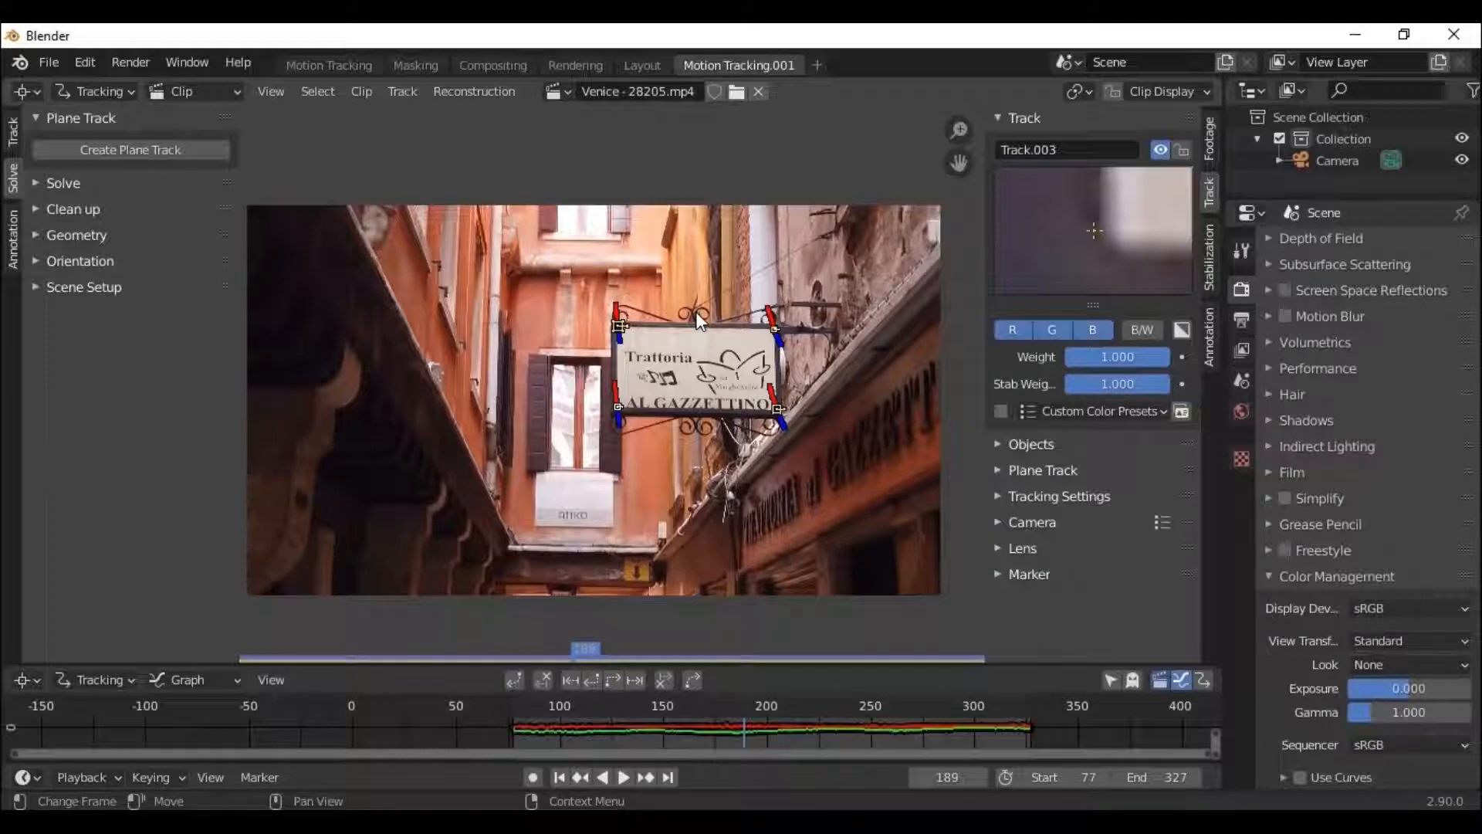
{"action": "left_click", "coordinate": [128, 143]}
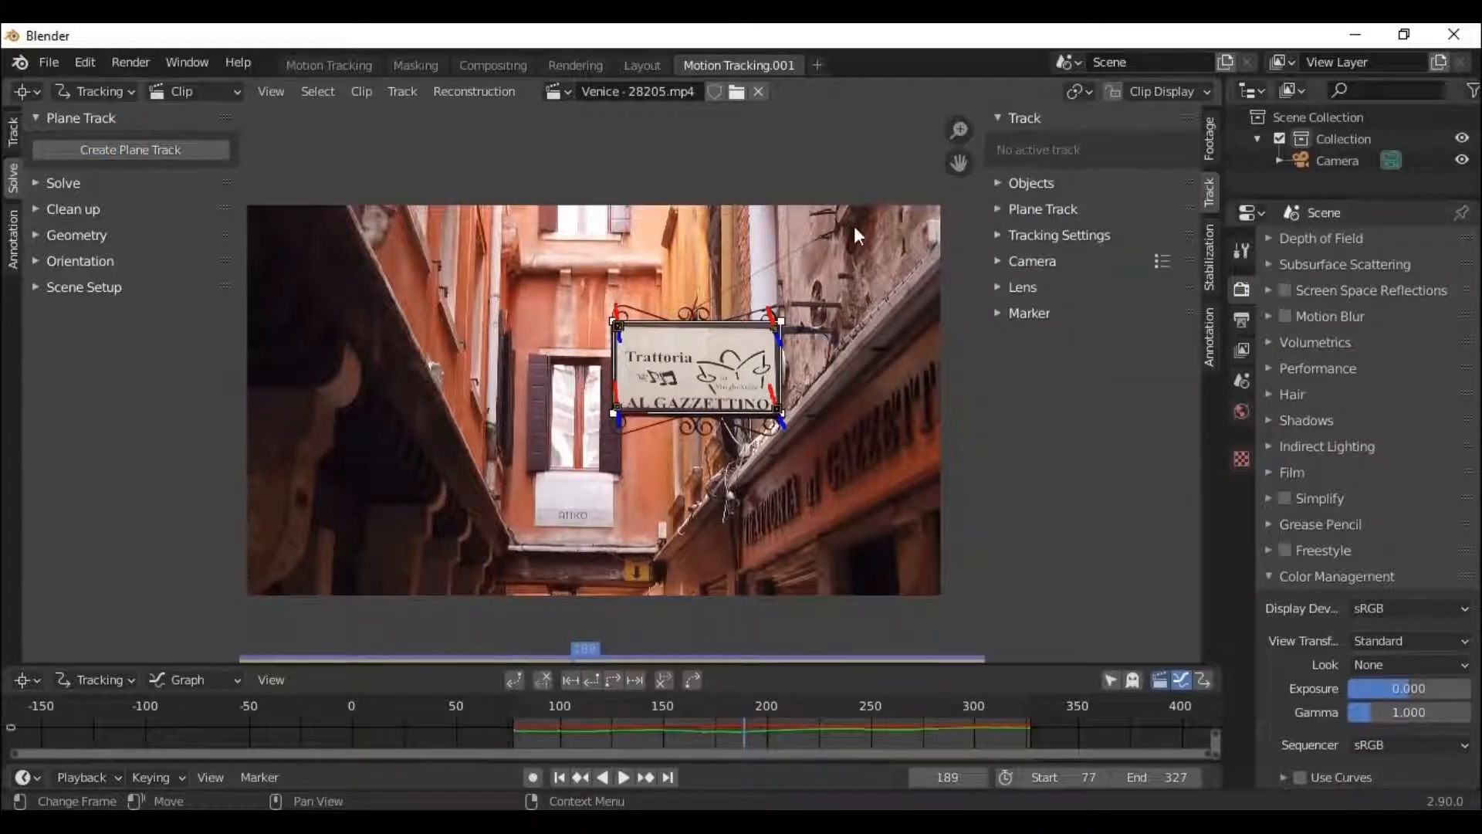
Move the plane track's two lower corners onto the lower edge of the sign's light face.
{"action": "left_click_drag", "start_coordinate": [959, 131], "coordinate": [956, 121]}
{"action": "left_click_drag", "start_coordinate": [848, 194], "coordinate": [835, 214]}
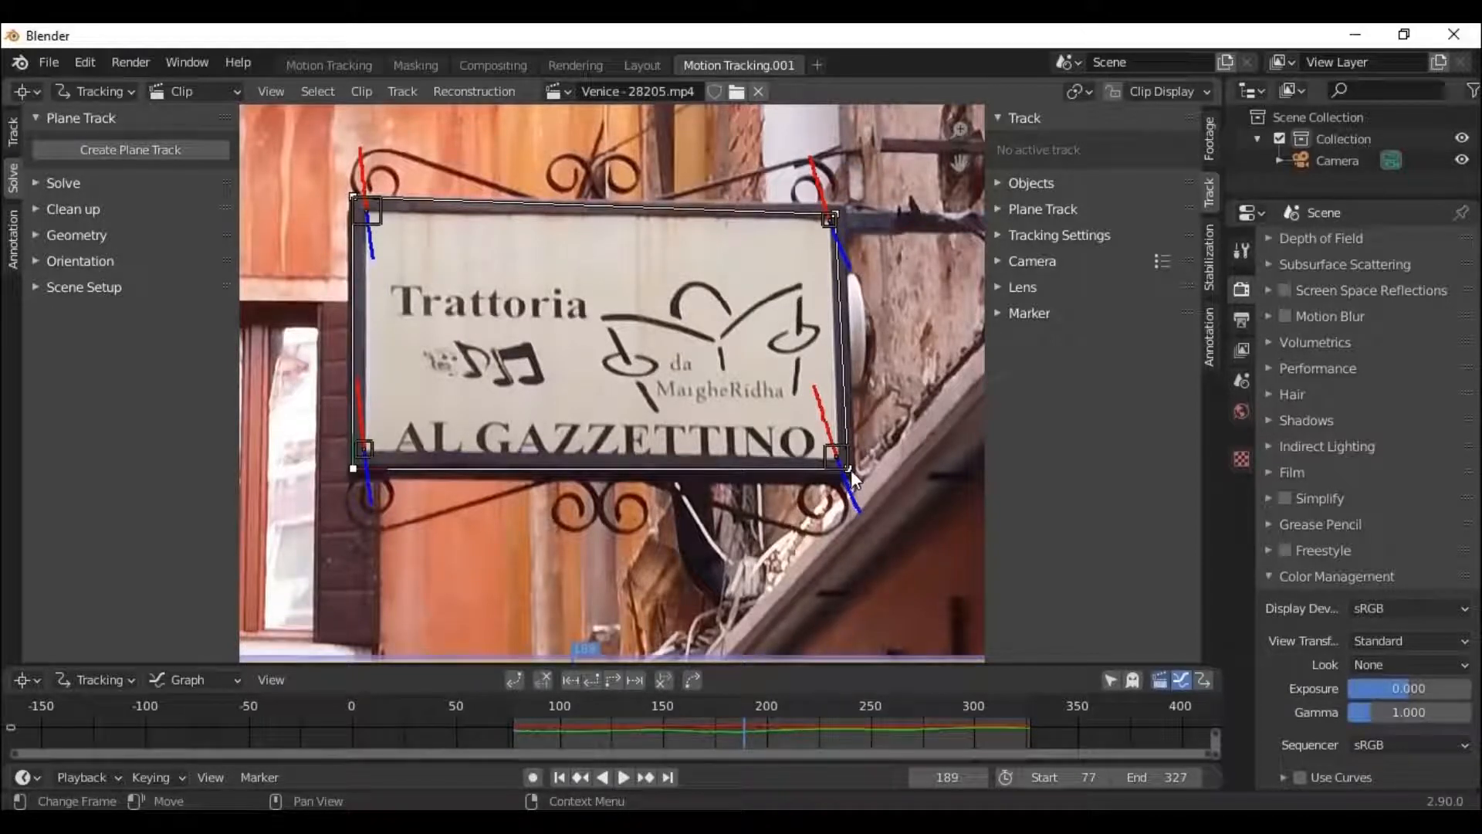
{"action": "left_click_drag", "start_coordinate": [851, 469], "coordinate": [842, 463]}
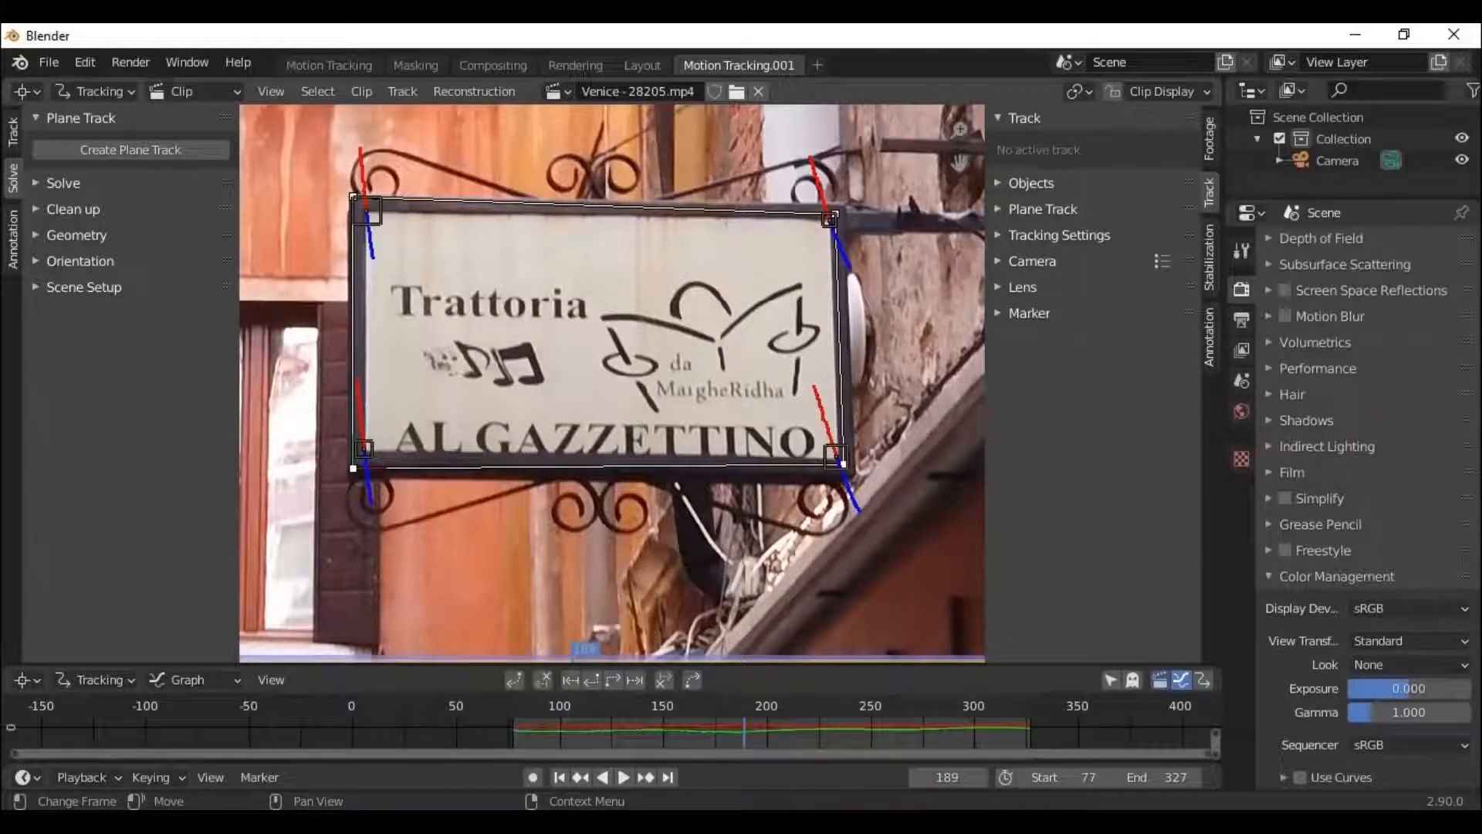
{"action": "left_click_drag", "start_coordinate": [353, 468], "coordinate": [356, 457]}
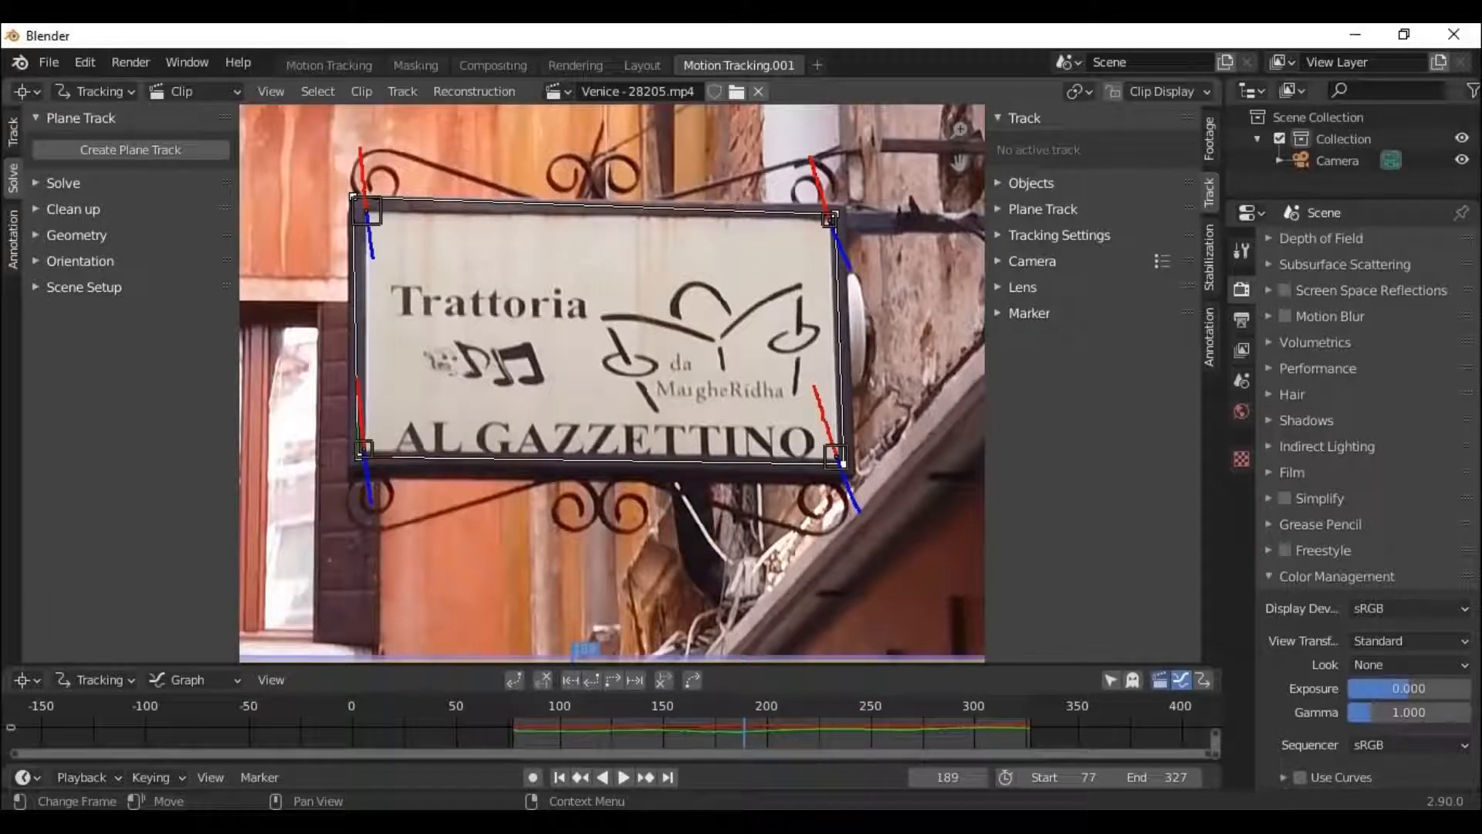
Try to move the plane track's upper-left corner inward onto the sign's corner.
{"action": "left_click", "coordinate": [352, 190]}
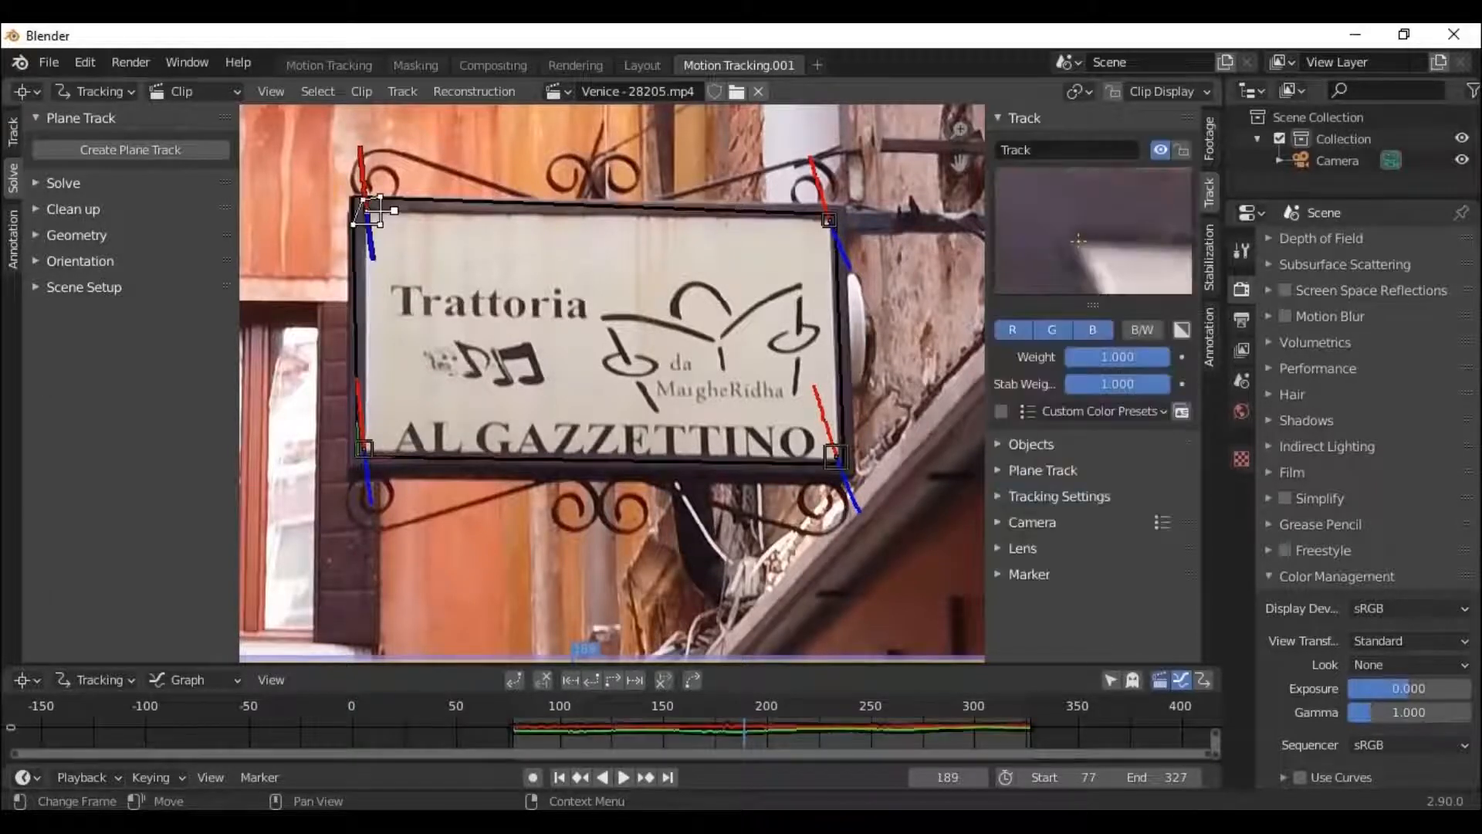
{"action": "left_click_drag", "start_coordinate": [357, 200], "coordinate": [353, 197]}
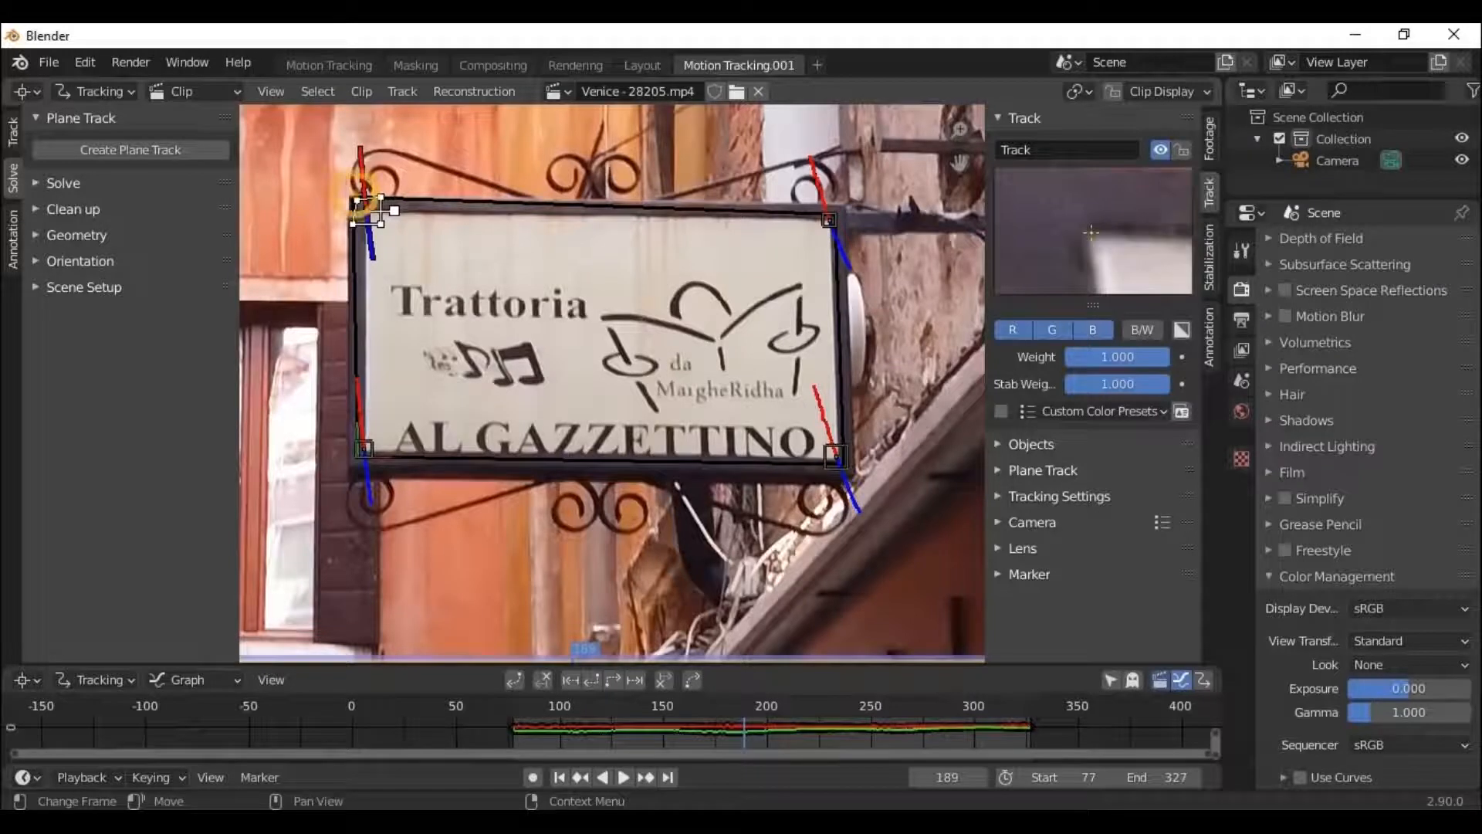
{"action": "left_click", "coordinate": [443, 201]}
{"action": "left_click", "coordinate": [354, 196]}
{"action": "left_click_drag", "start_coordinate": [354, 196], "coordinate": [362, 196]}
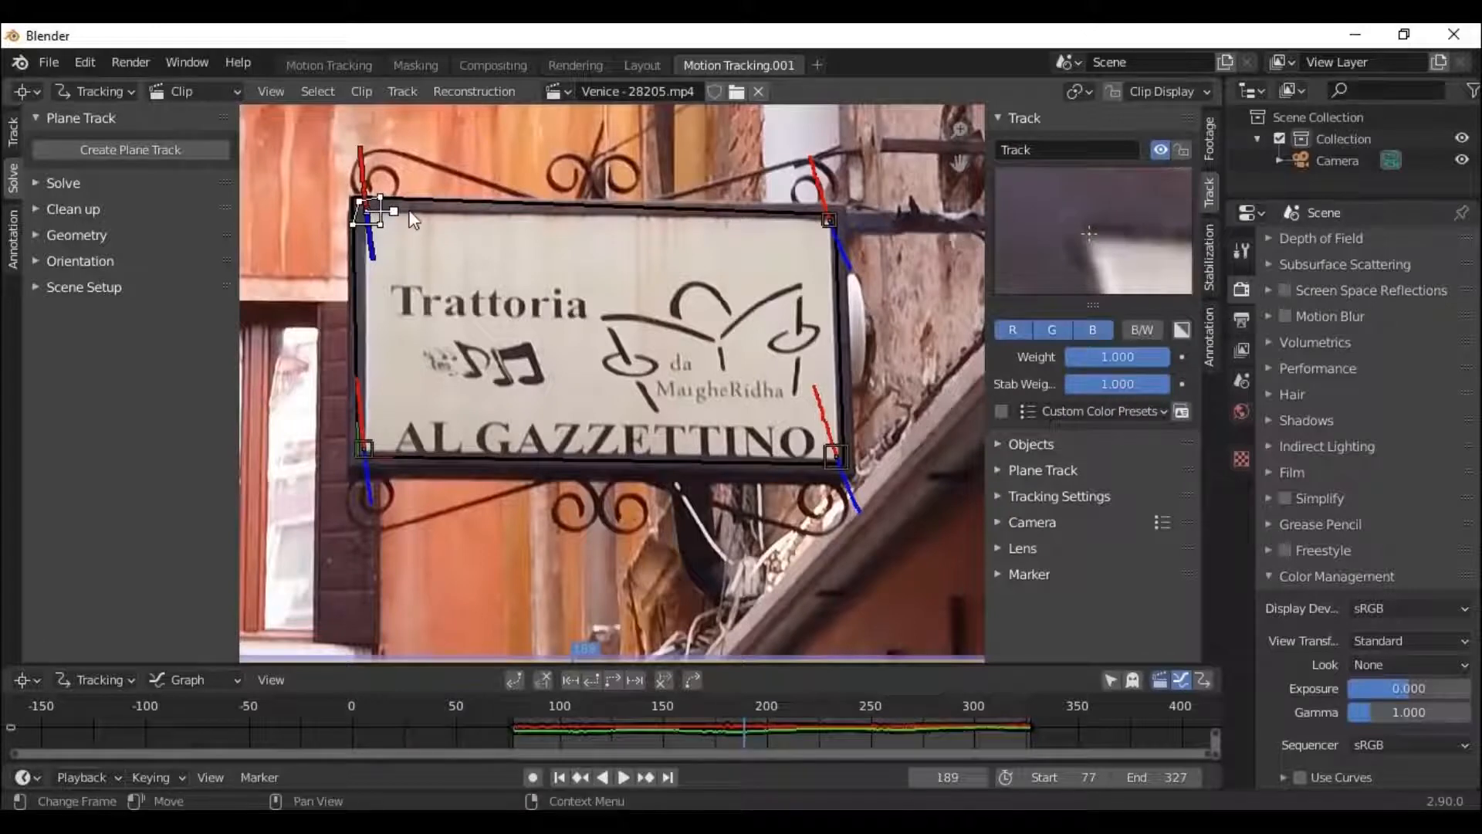
{"action": "key", "text": "ctrl+z"}
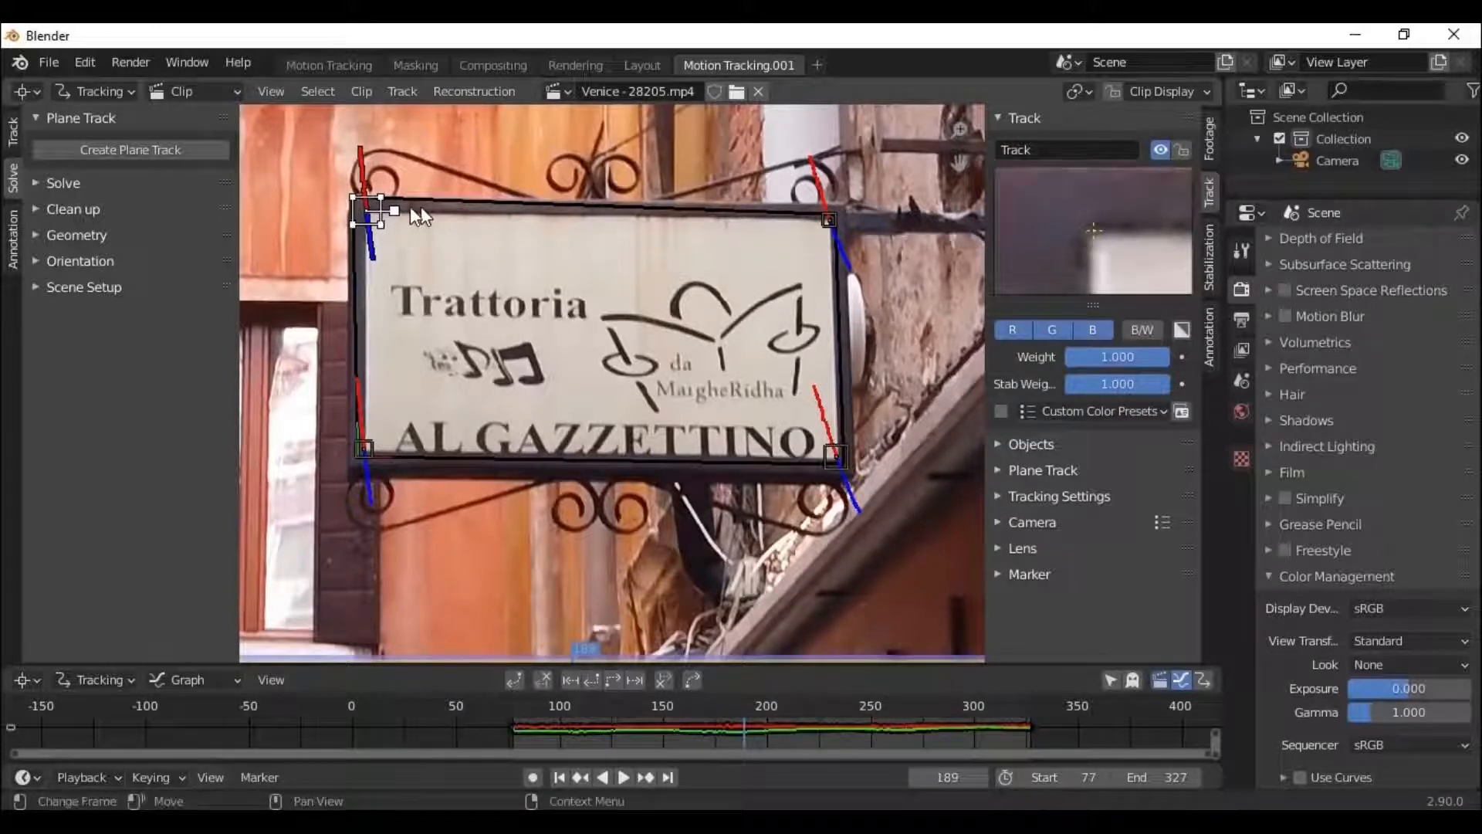
{"action": "left_click", "coordinate": [419, 202]}
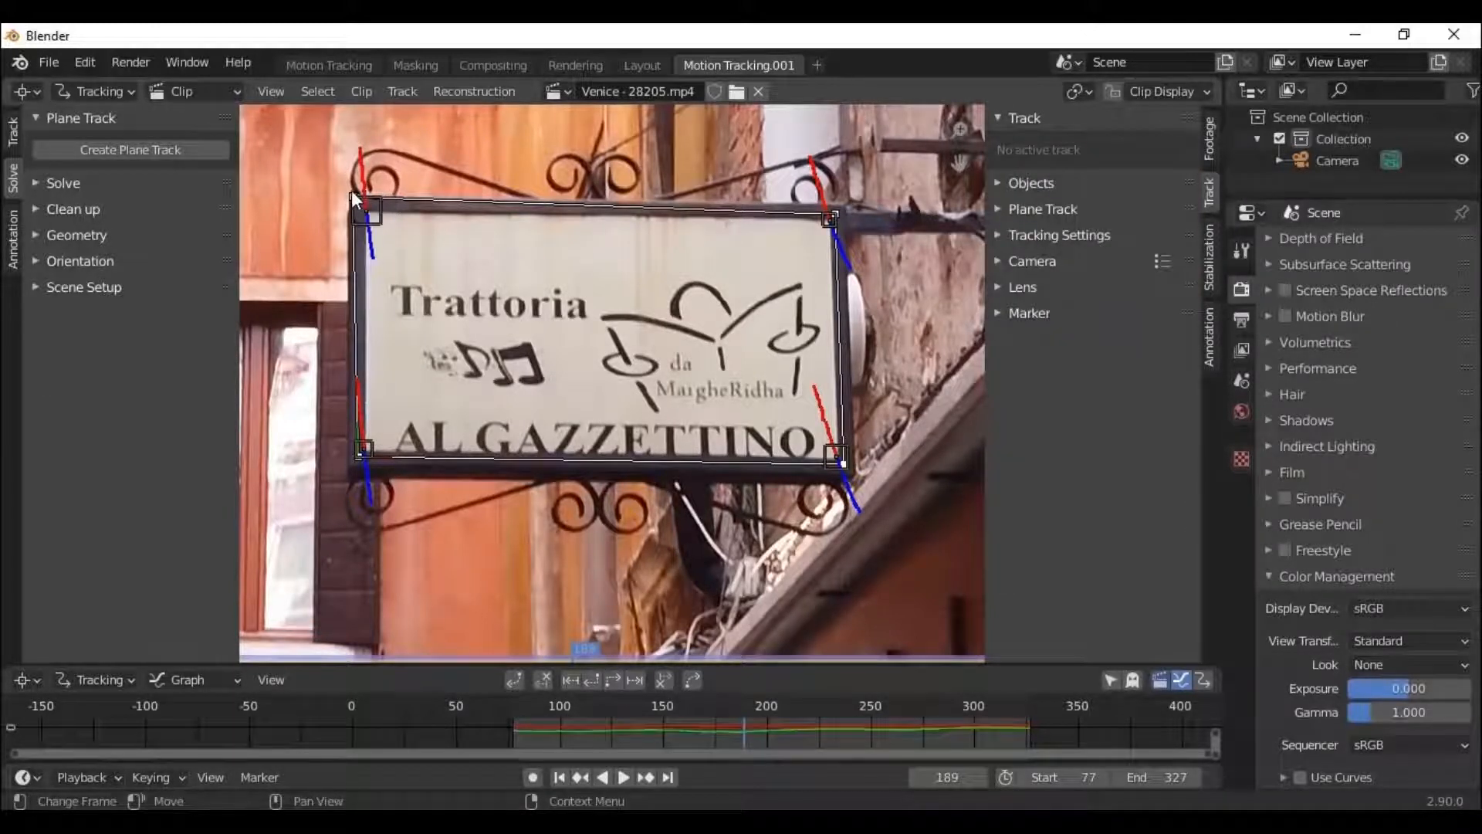
{"action": "left_click", "coordinate": [353, 200]}
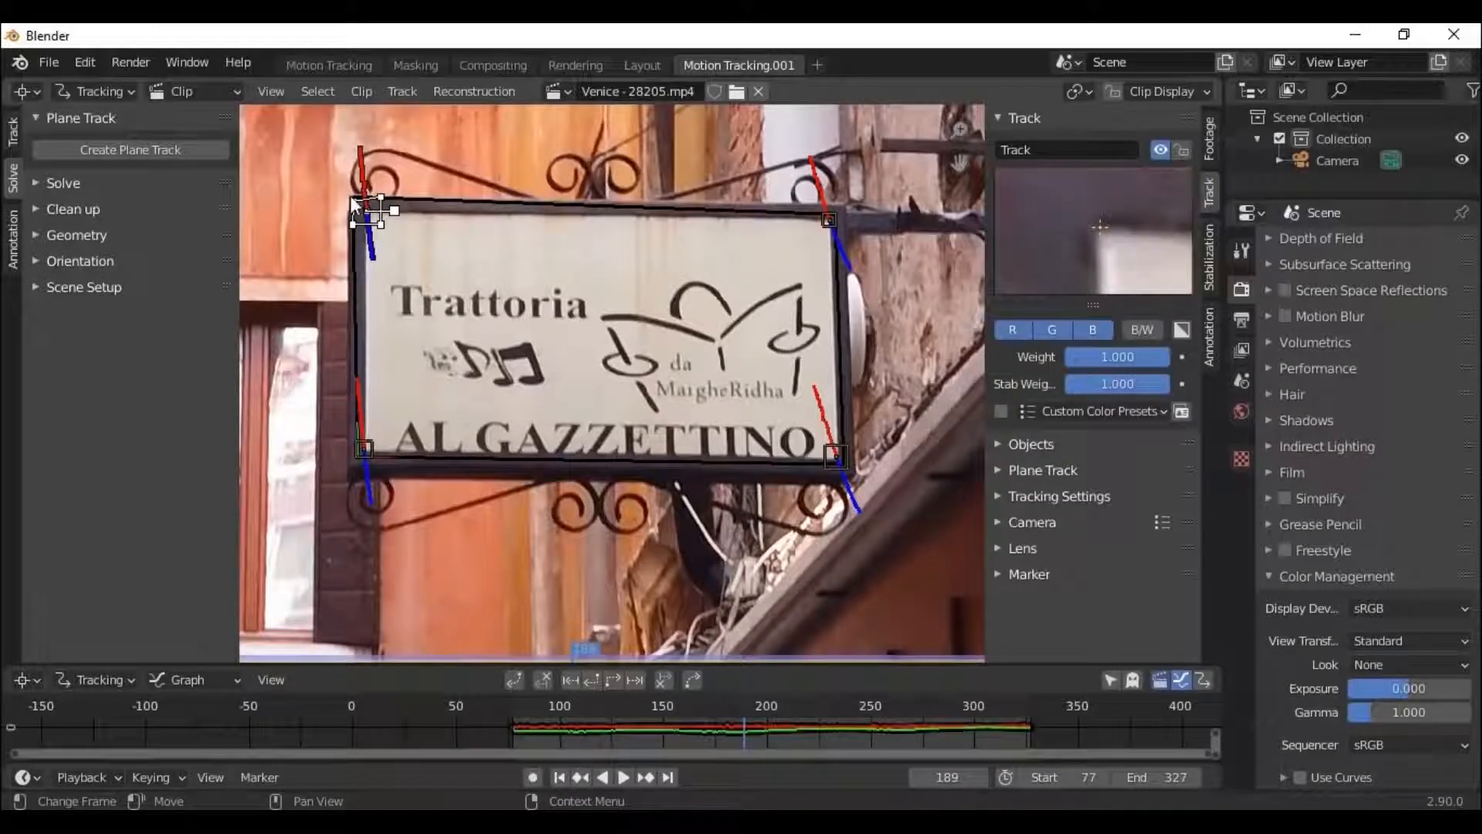
{"action": "left_click_drag", "start_coordinate": [353, 212], "coordinate": [363, 209]}
{"action": "left_click", "coordinate": [442, 202]}
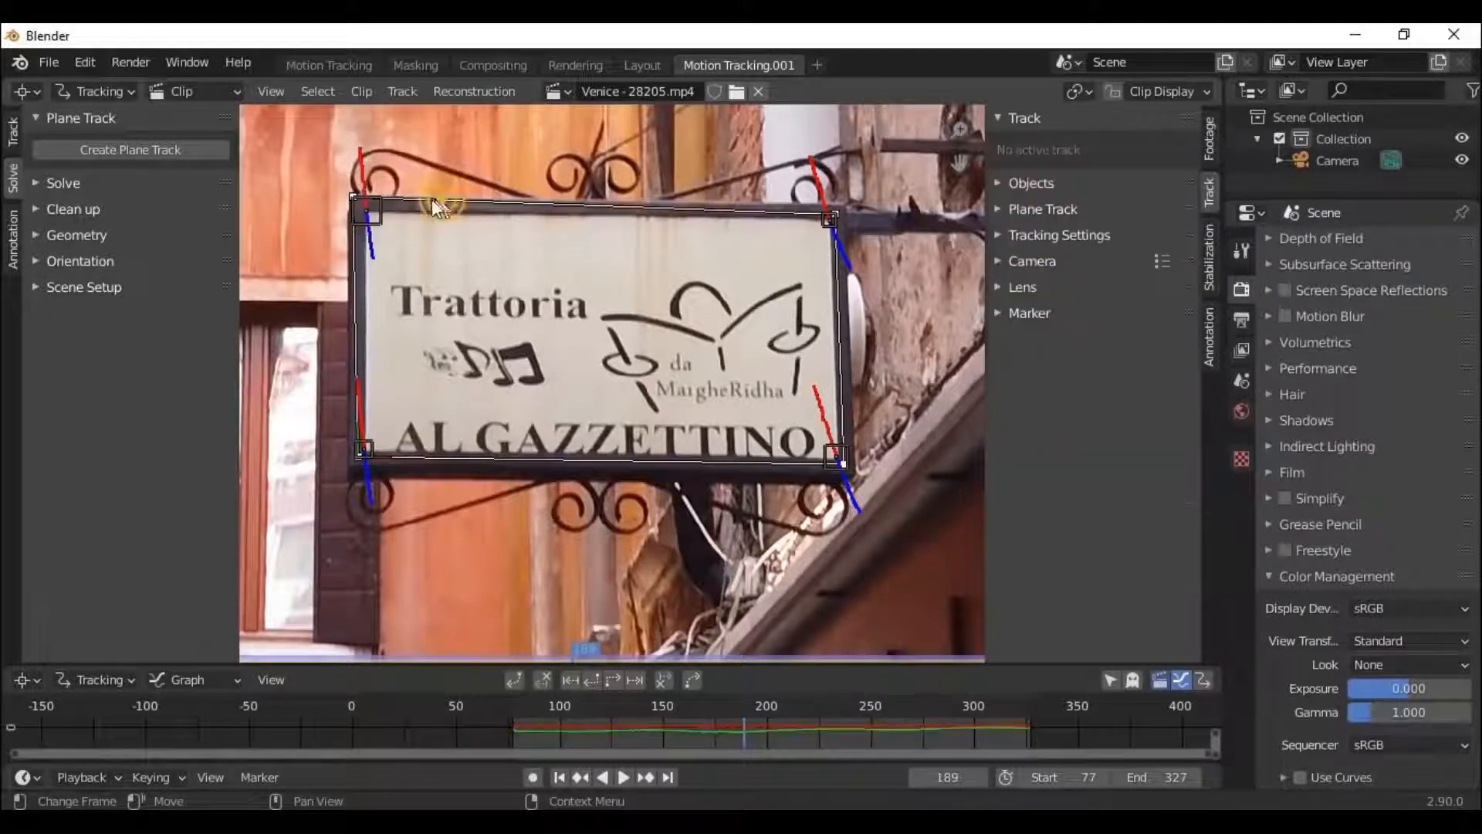
Temporarily hide the upper-left tracking marker and move the plane track's upper-left corner onto the corner of the sign's face.
{"action": "left_click", "coordinate": [364, 203]}
{"action": "key", "text": "h"}
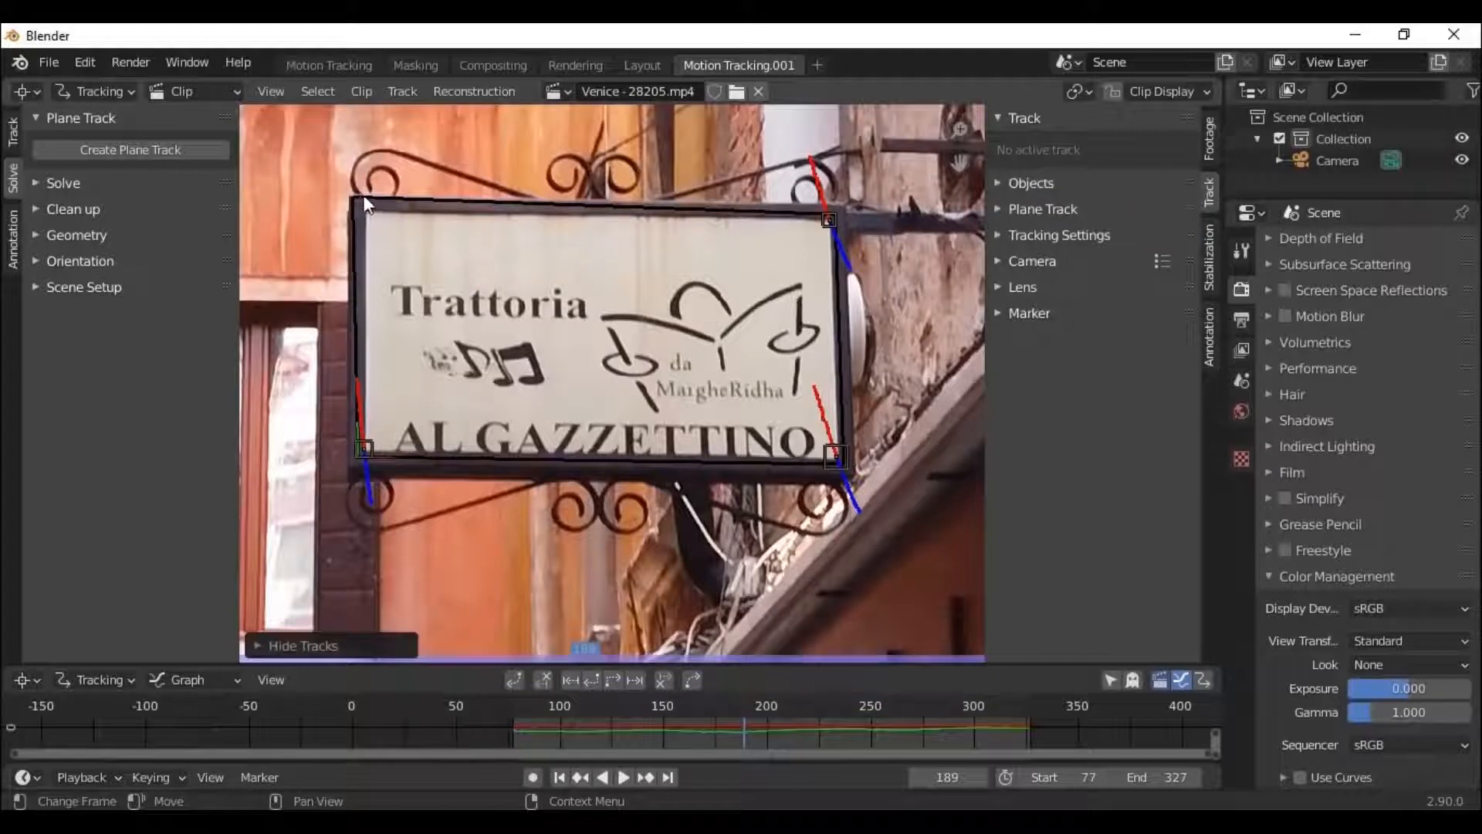
{"action": "left_click", "coordinate": [358, 202]}
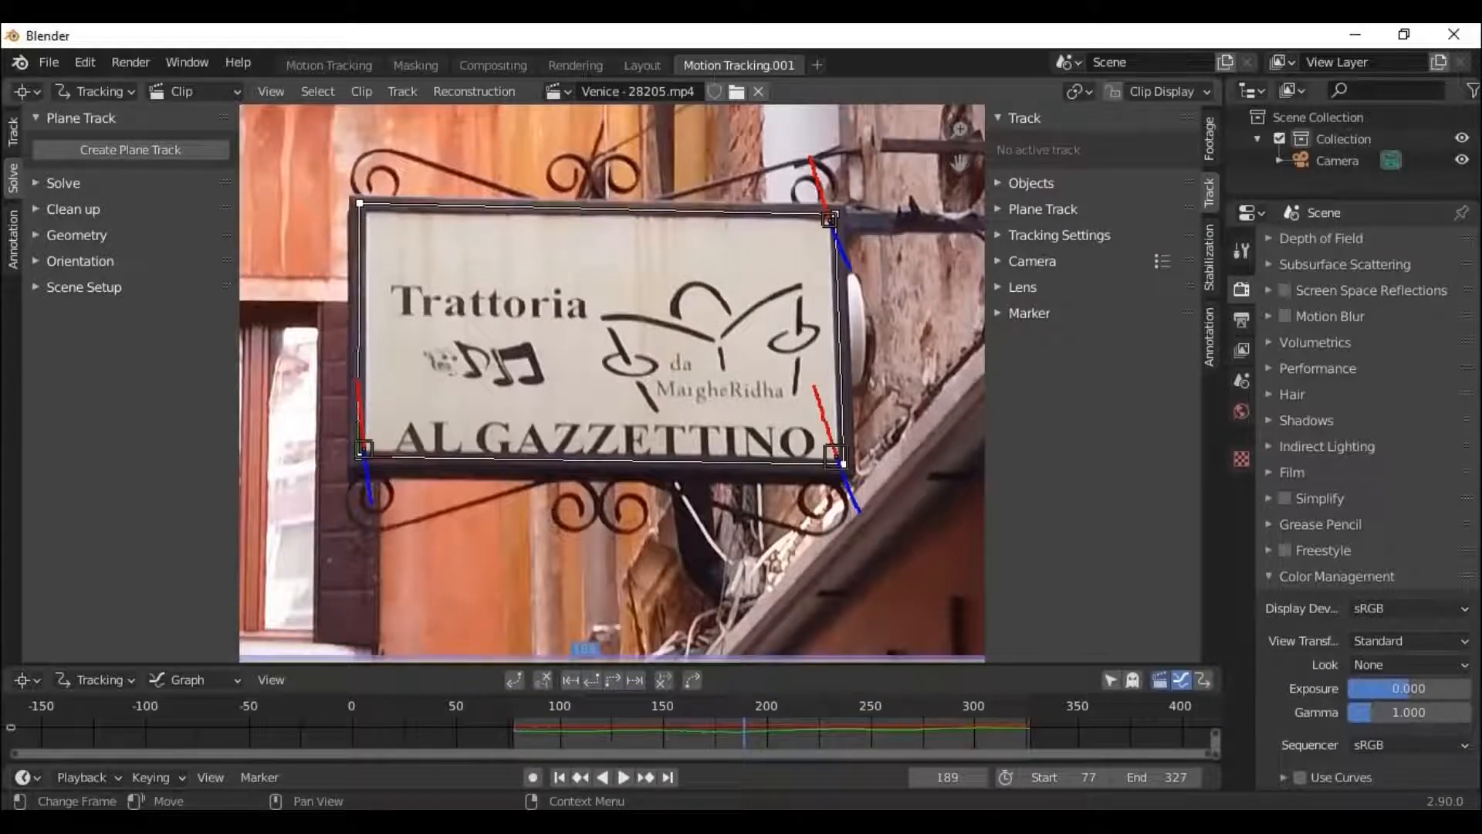
{"action": "left_click_drag", "start_coordinate": [363, 203], "coordinate": [360, 206]}
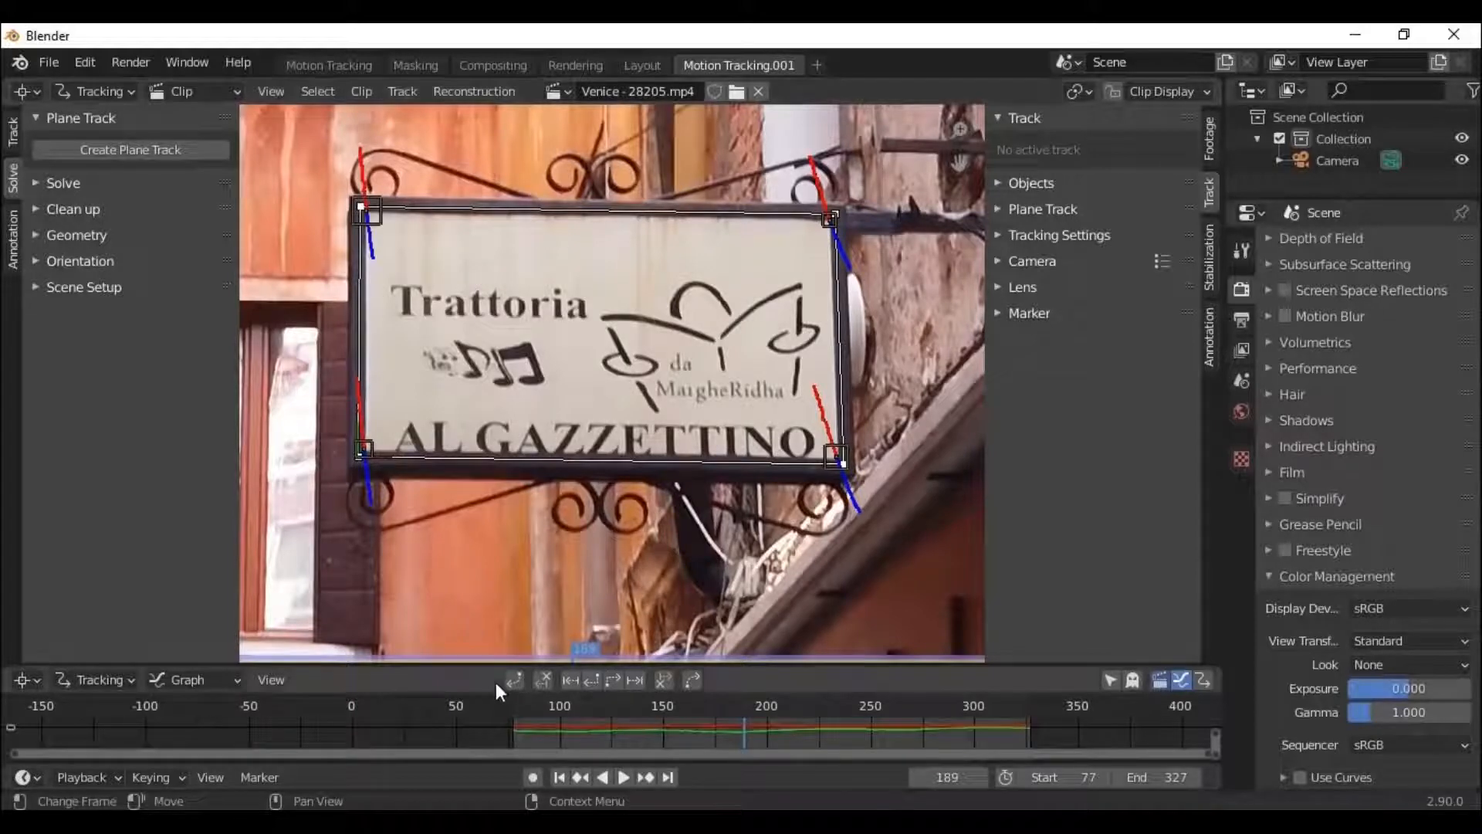
Go to frame 77, the start of the range, and check the plane track on the sign.
{"action": "left_click", "coordinate": [509, 708]}
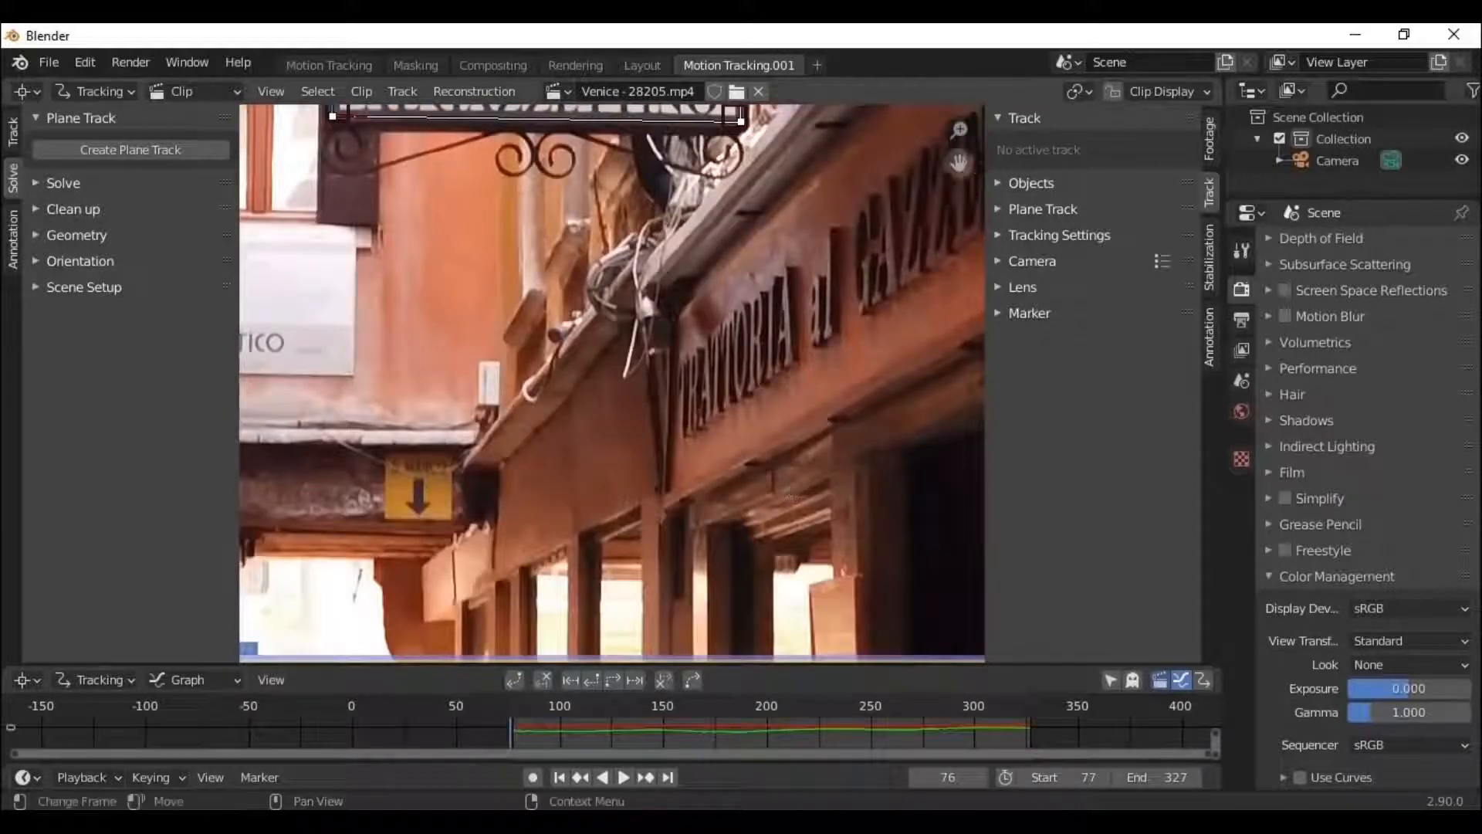
{"action": "left_click_drag", "start_coordinate": [962, 122], "coordinate": [956, 216]}
{"action": "mouse_move", "coordinate": [513, 704]}
{"action": "left_mouse_down"}
{"action": "mouse_move", "coordinate": [814, 681]}
{"action": "mouse_move", "coordinate": [511, 710]}
{"action": "left_mouse_up"}
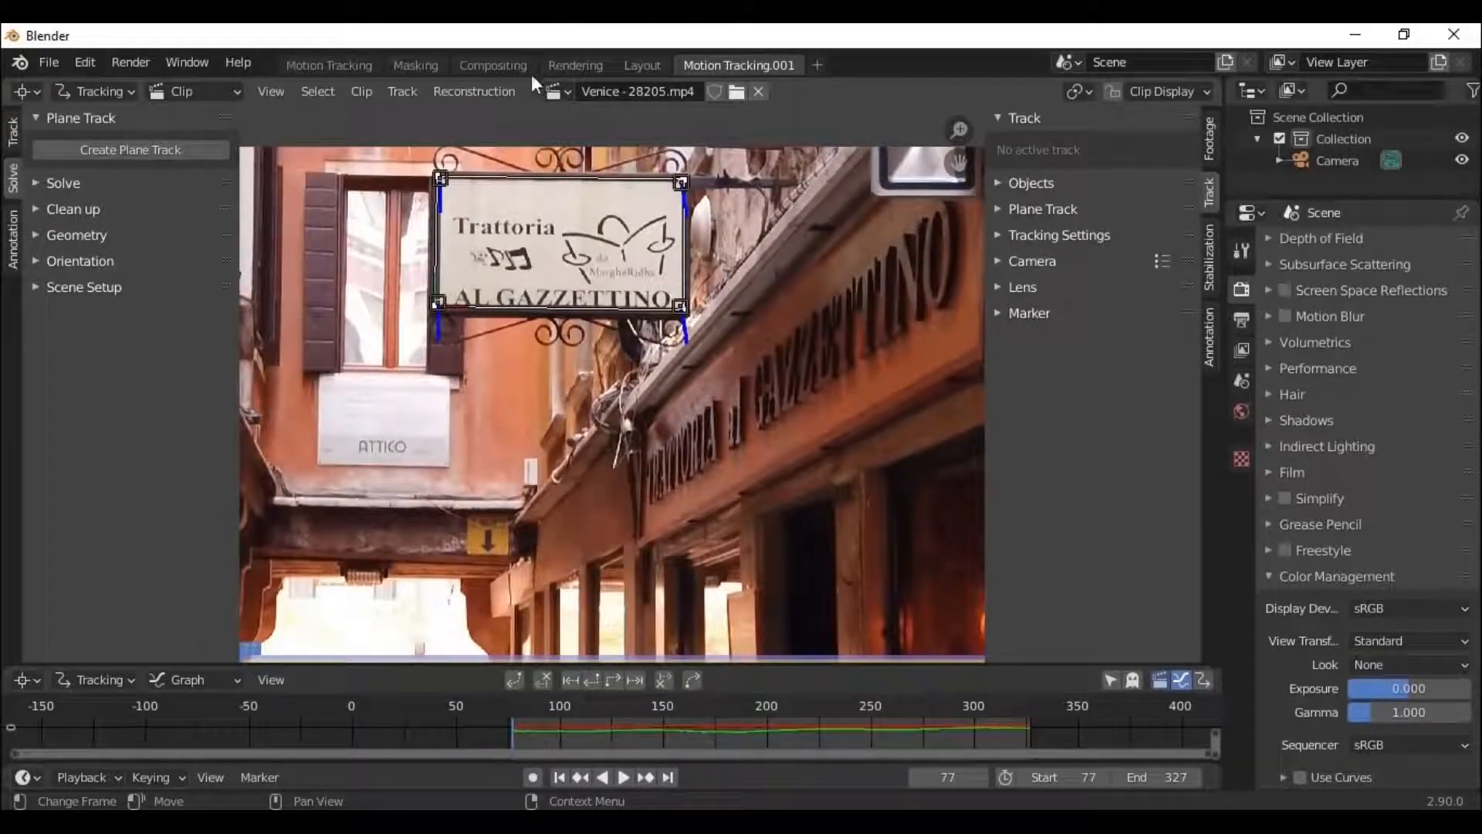
Switch to the Compositing workspace, enable Use Nodes and delete the Render Layers node.
{"action": "left_click", "coordinate": [482, 66]}
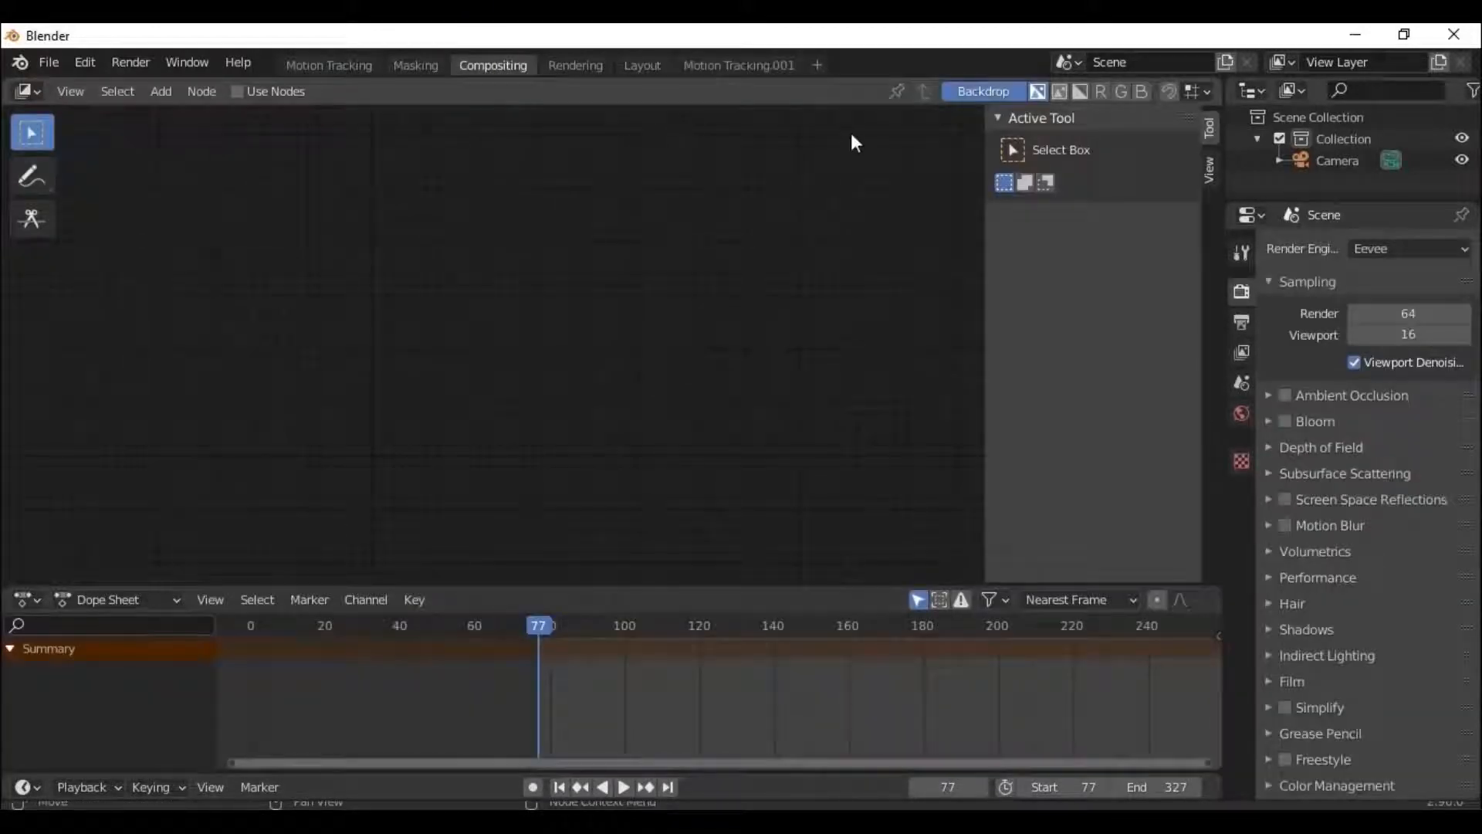
{"action": "key", "text": "n"}
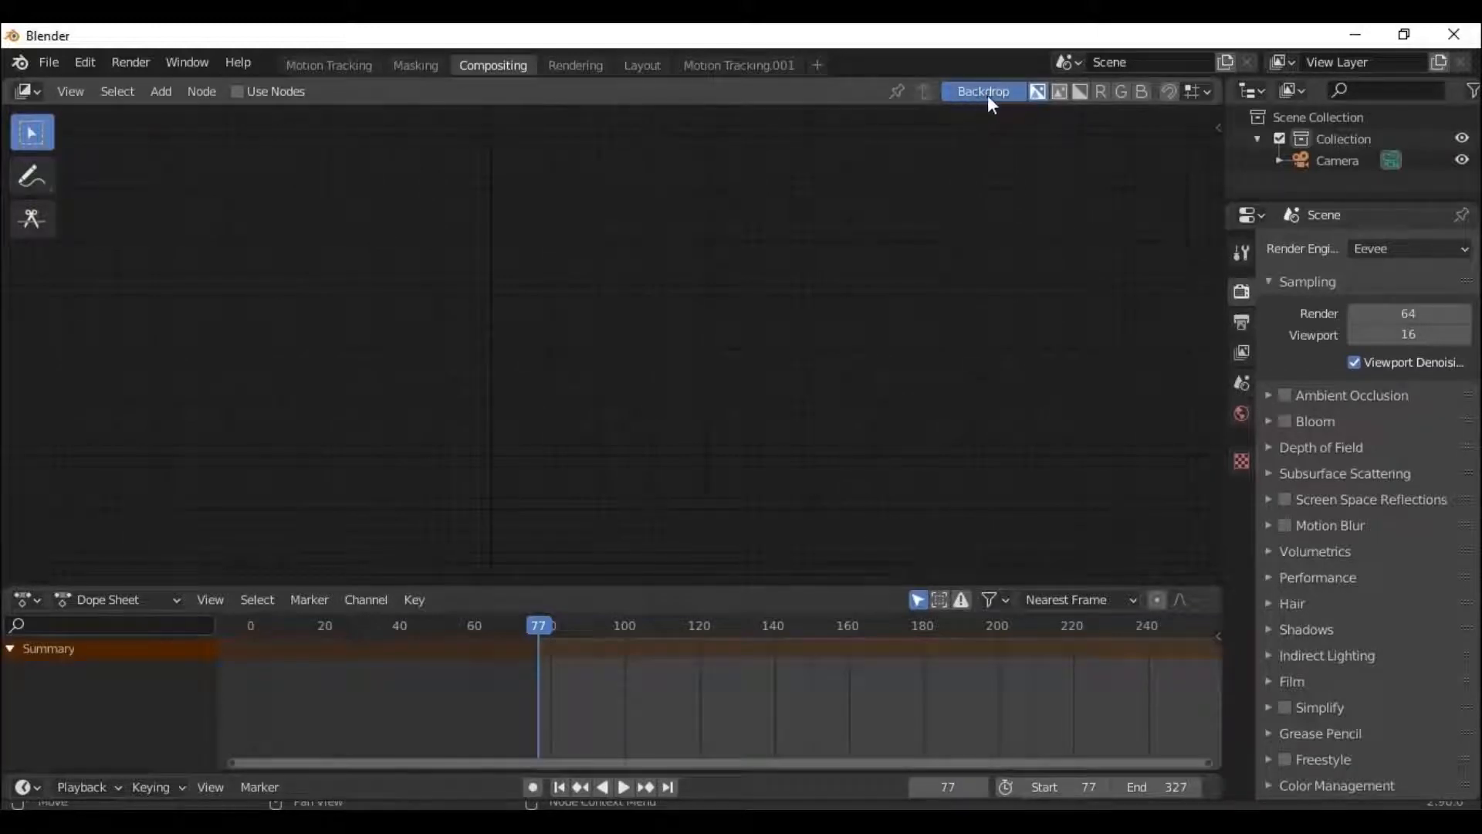
{"action": "left_click", "coordinate": [280, 94]}
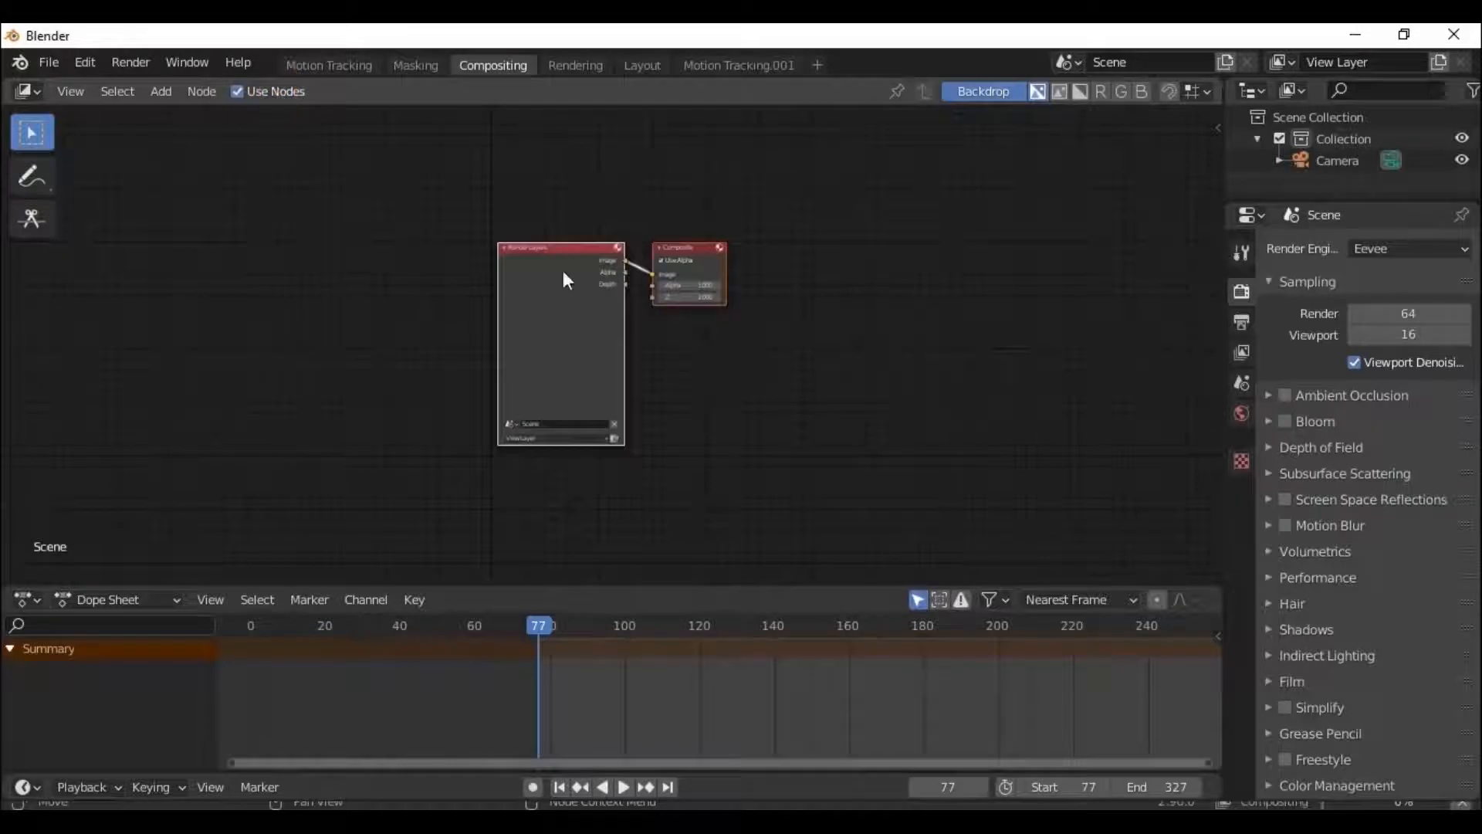
{"action": "left_click", "coordinate": [553, 304]}
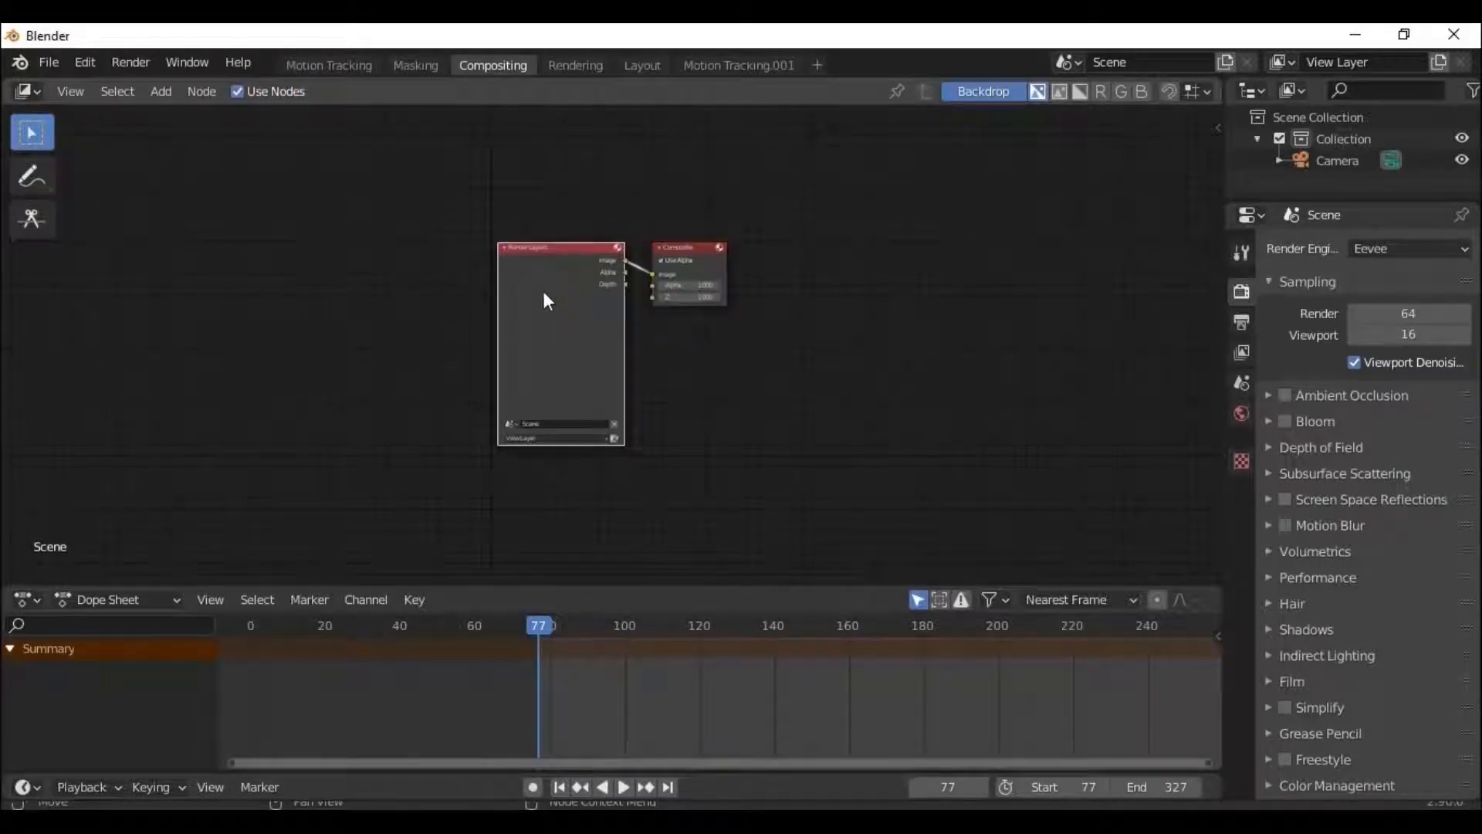
{"action": "left_click_drag", "start_coordinate": [528, 288], "coordinate": [437, 284]}
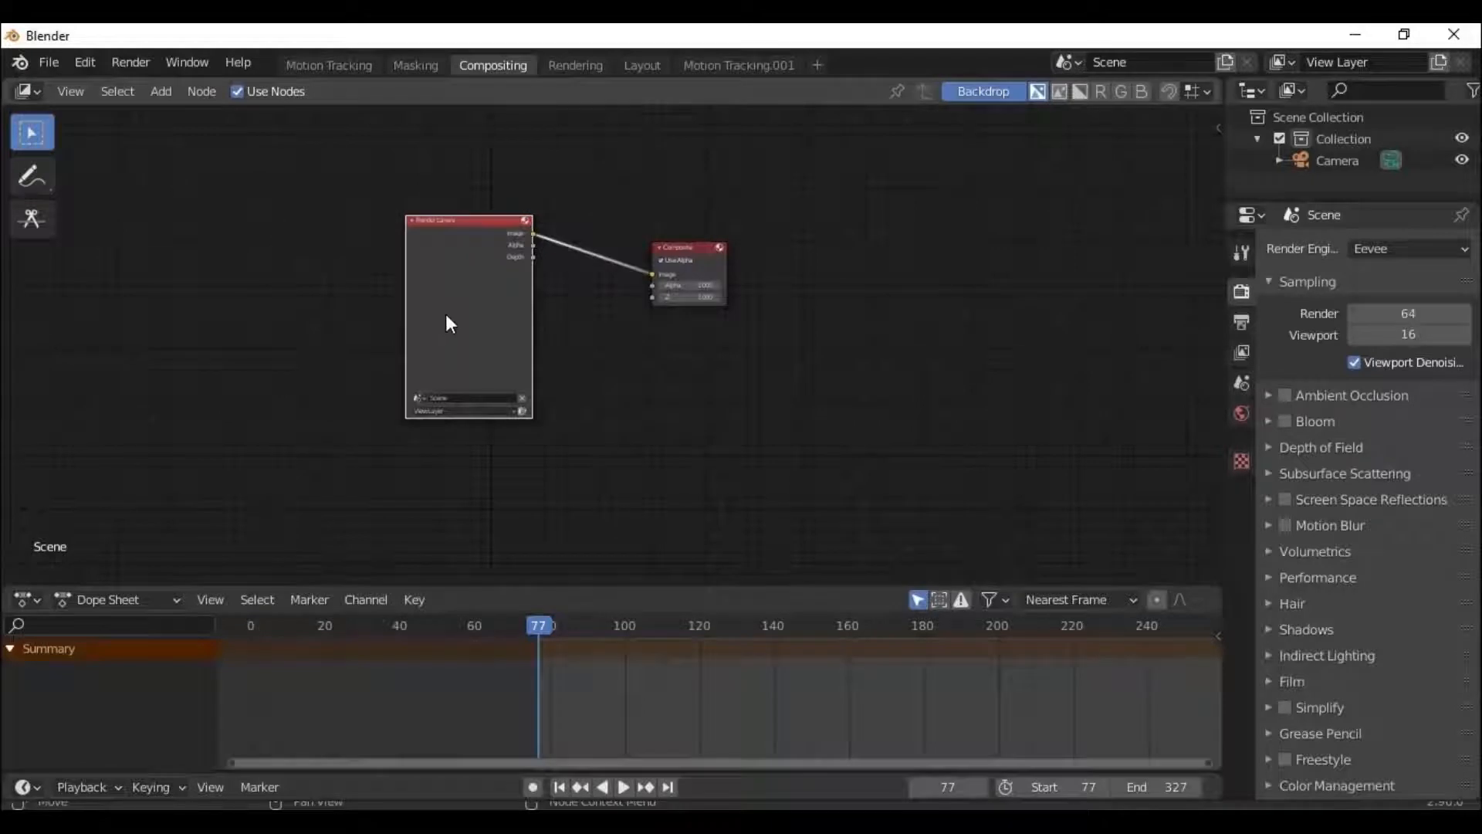
{"action": "key", "text": "x"}
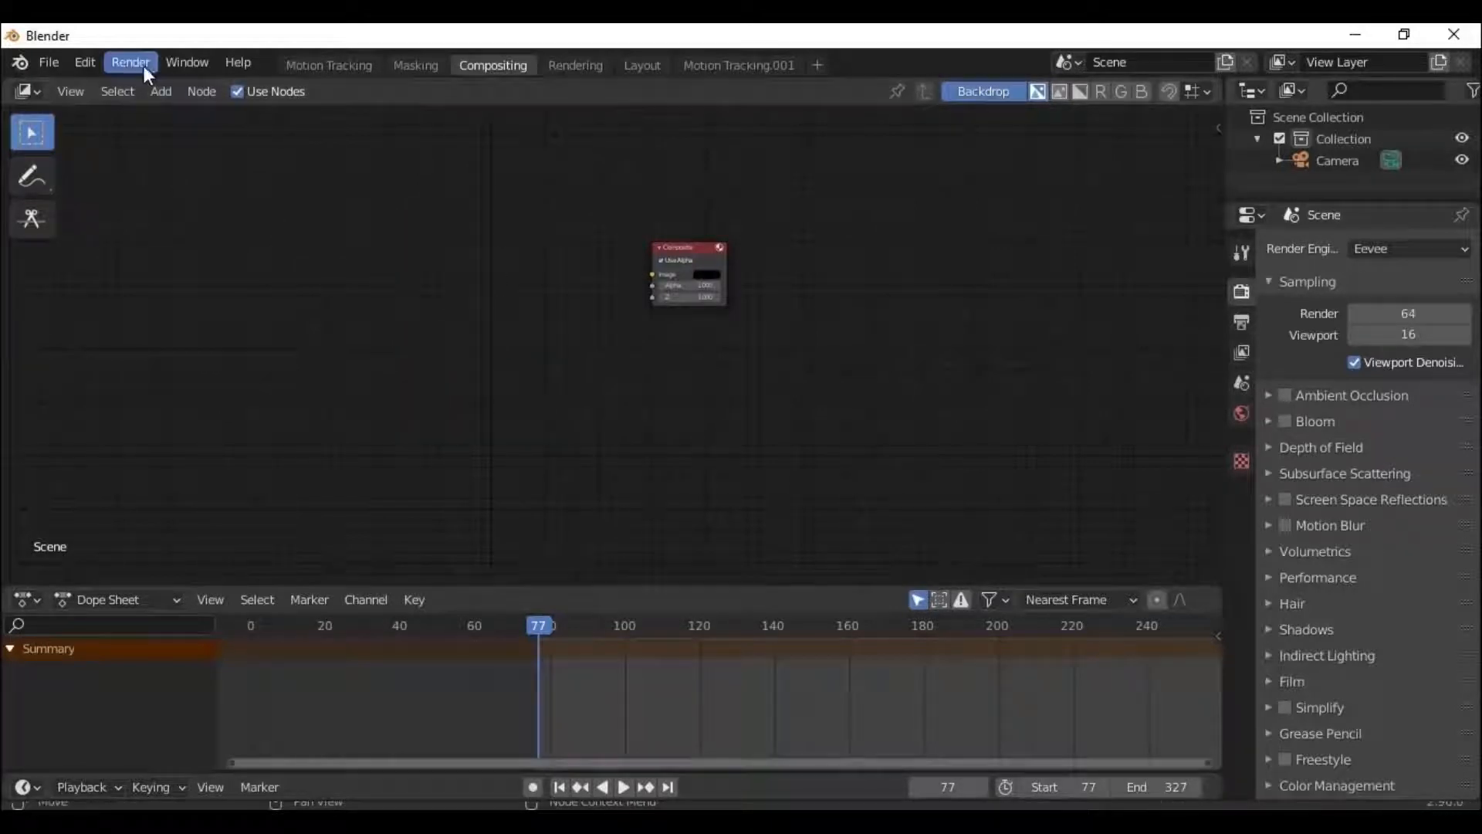
Add a Movie Clip node to the left of the Composite node and load the existing Venice - 28205.mp4 clip into it.
{"action": "left_click", "coordinate": [162, 92]}
{"action": "mouse_move", "coordinate": [195, 152]}
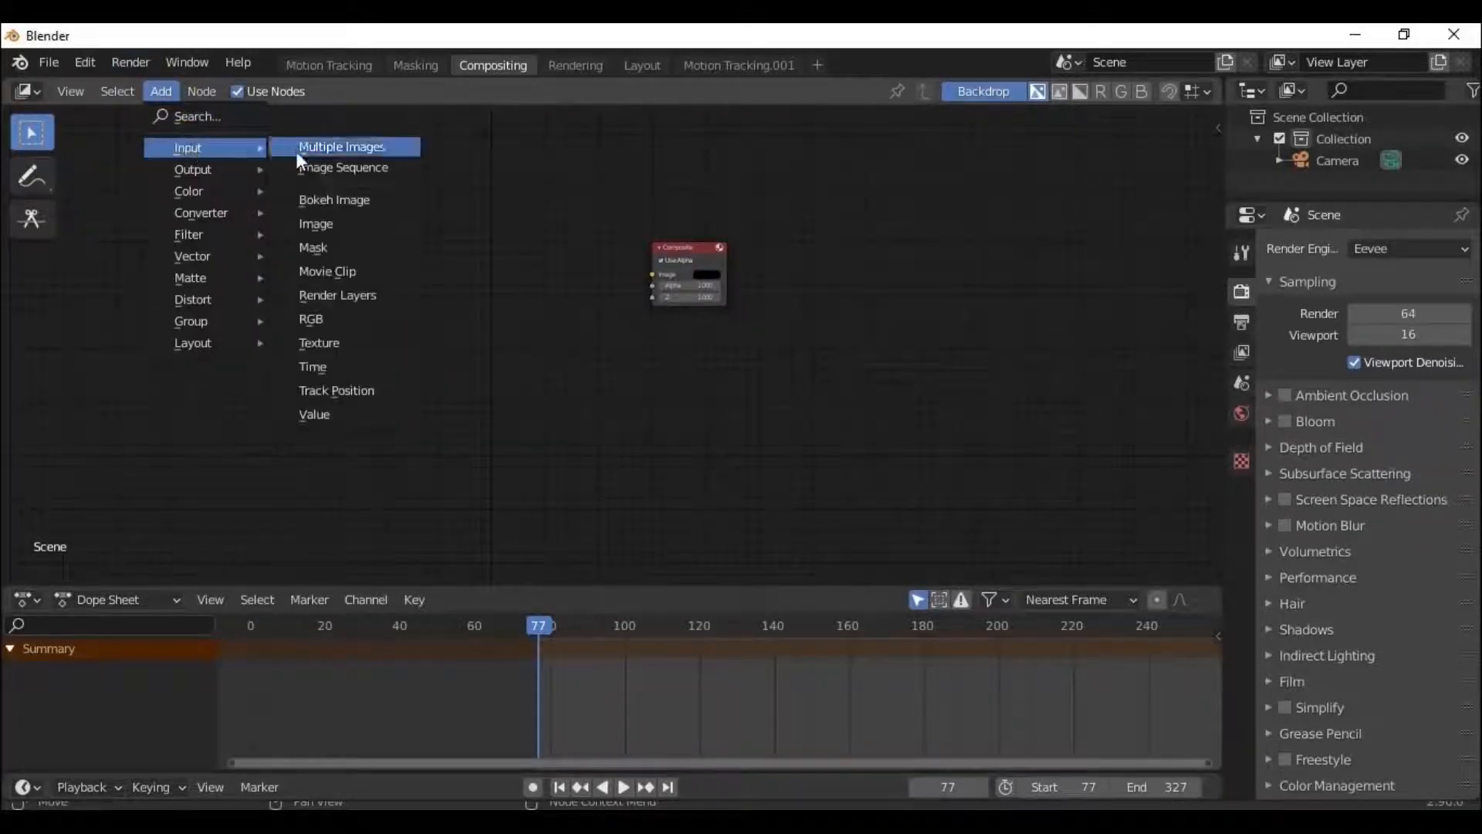
{"action": "left_click", "coordinate": [333, 266]}
{"action": "left_click", "coordinate": [421, 330]}
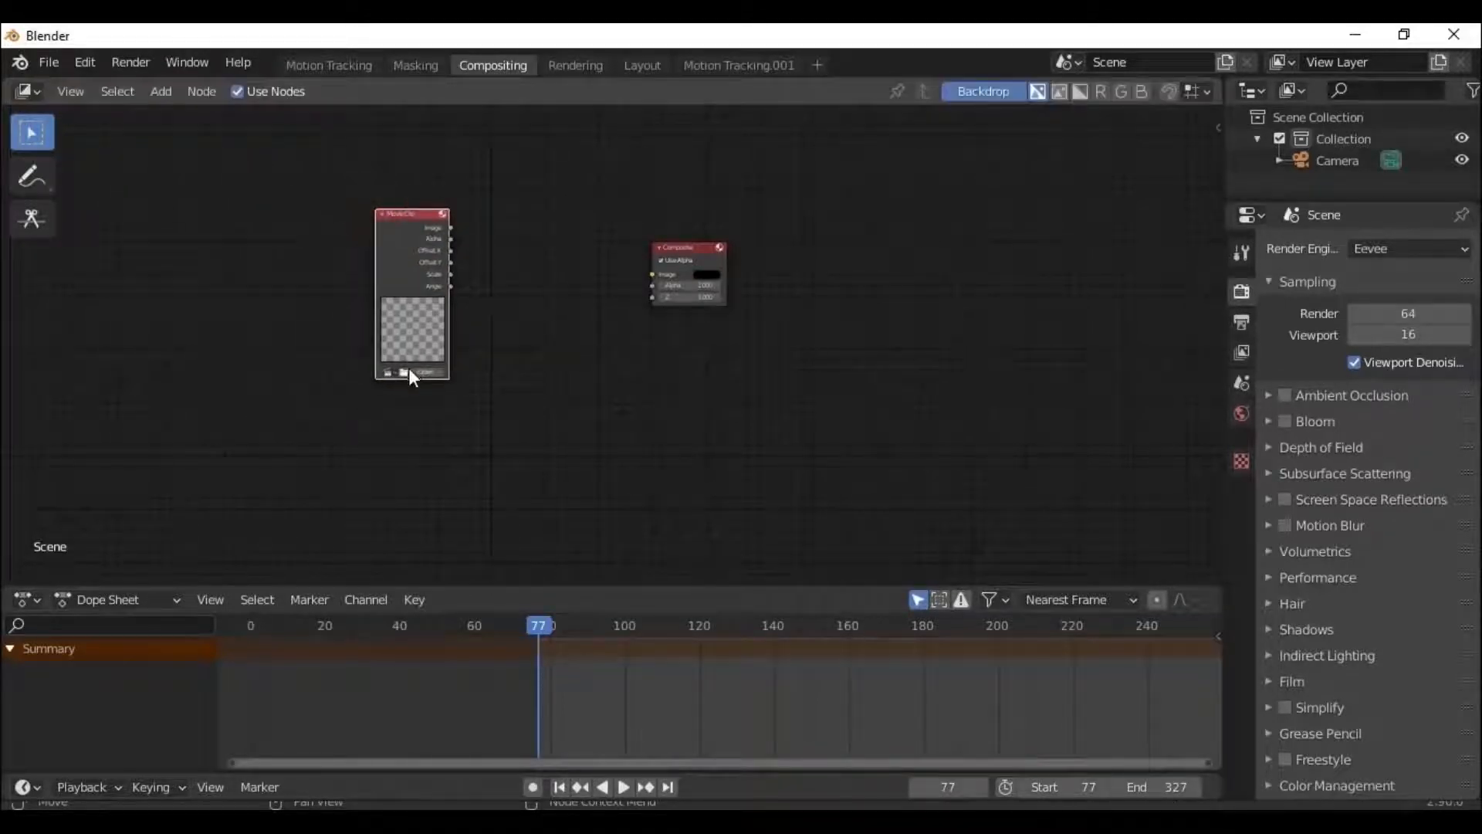
{"action": "left_click", "coordinate": [388, 372]}
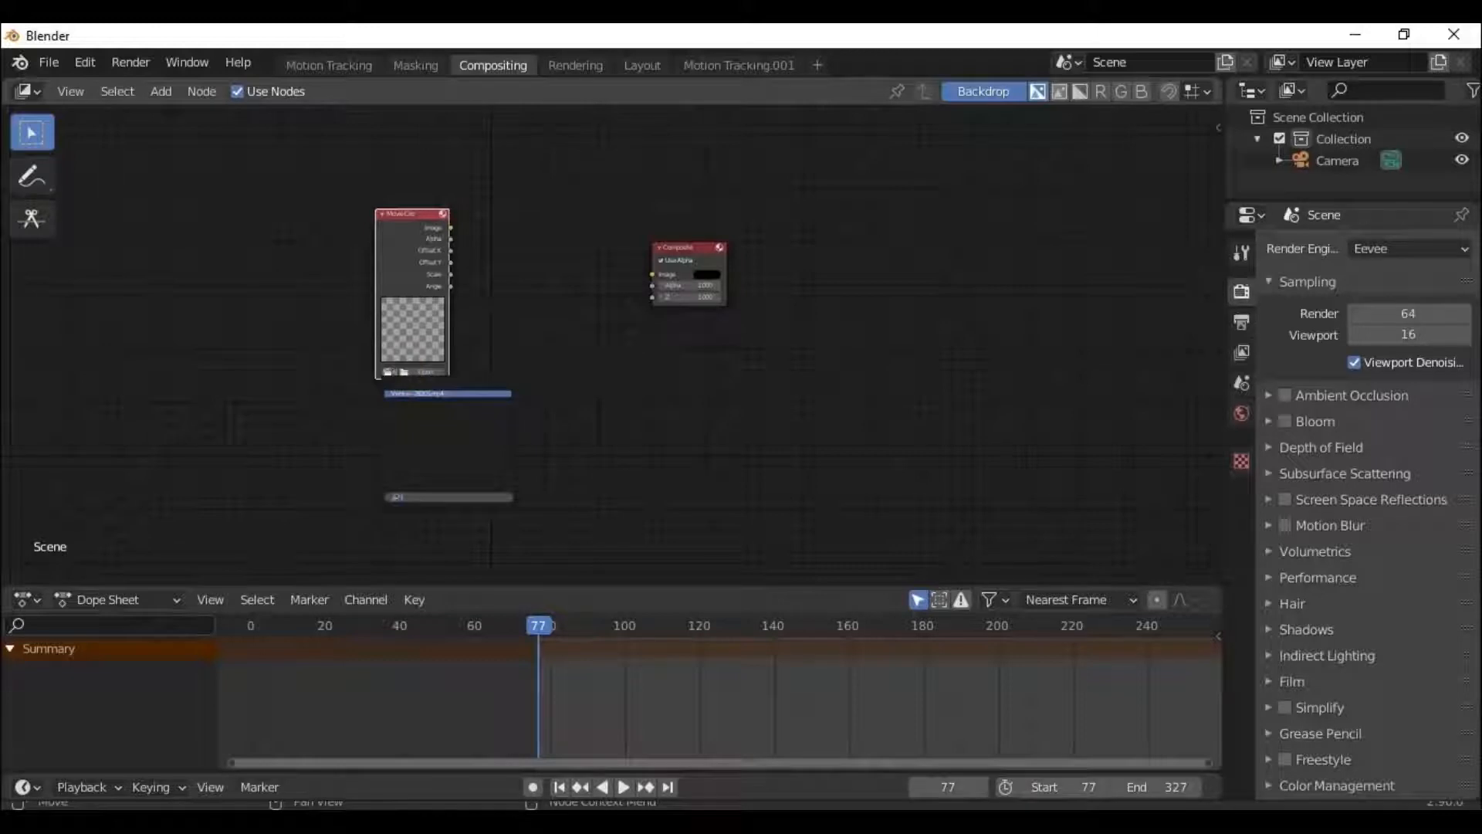
{"action": "left_click", "coordinate": [432, 394]}
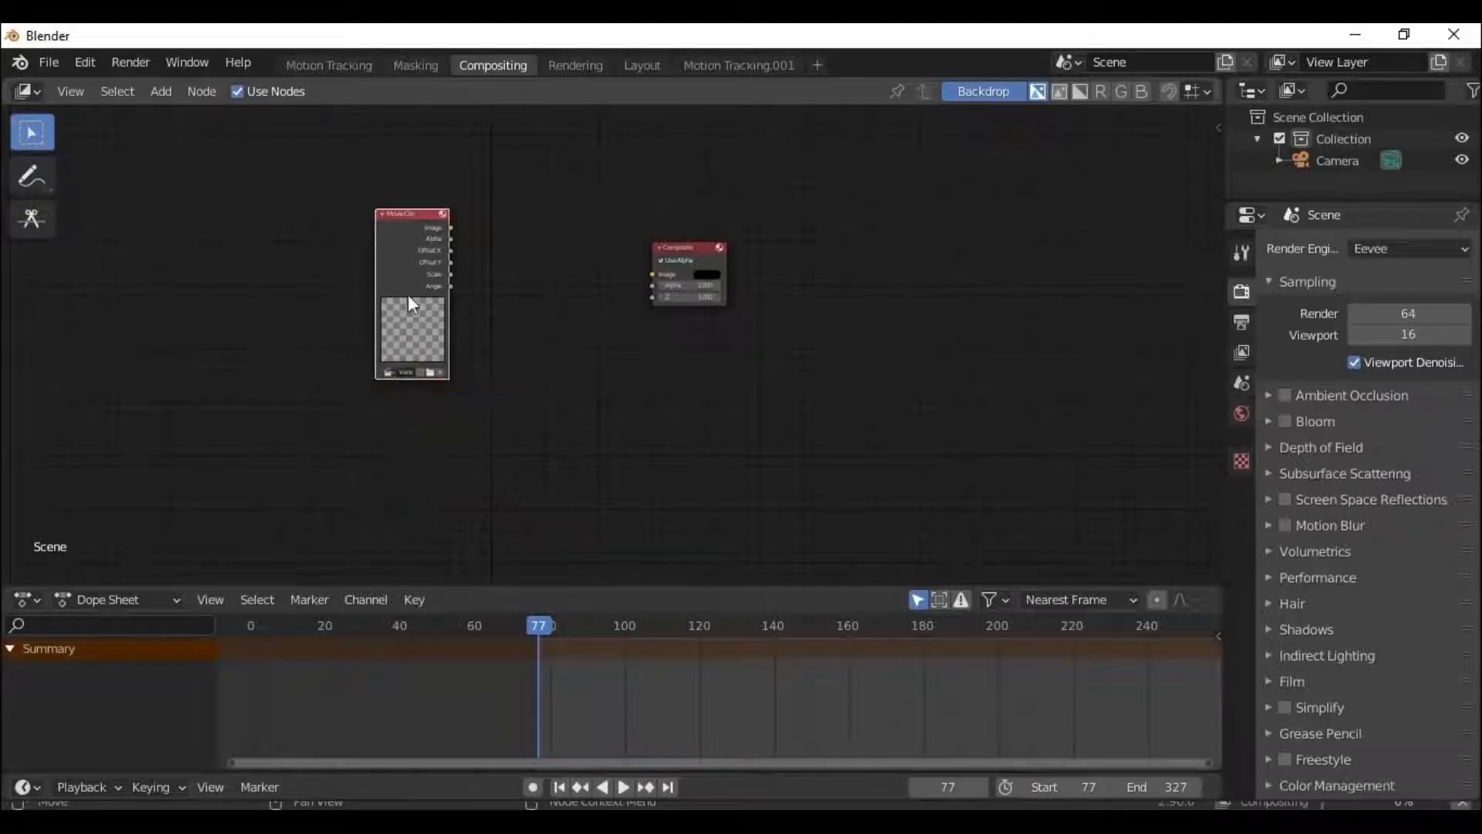
Connect the Movie Clip node's Image output to a Viewer node and place the Viewer below the Composite node.
{"action": "left_click", "coordinate": [397, 241], "text": "ctrl+shift"}
{"action": "left_click_drag", "start_coordinate": [521, 241], "coordinate": [712, 341]}
{"action": "scroll", "coordinate": [695, 247], "scroll_direction": "up", "scroll_amount": 3}
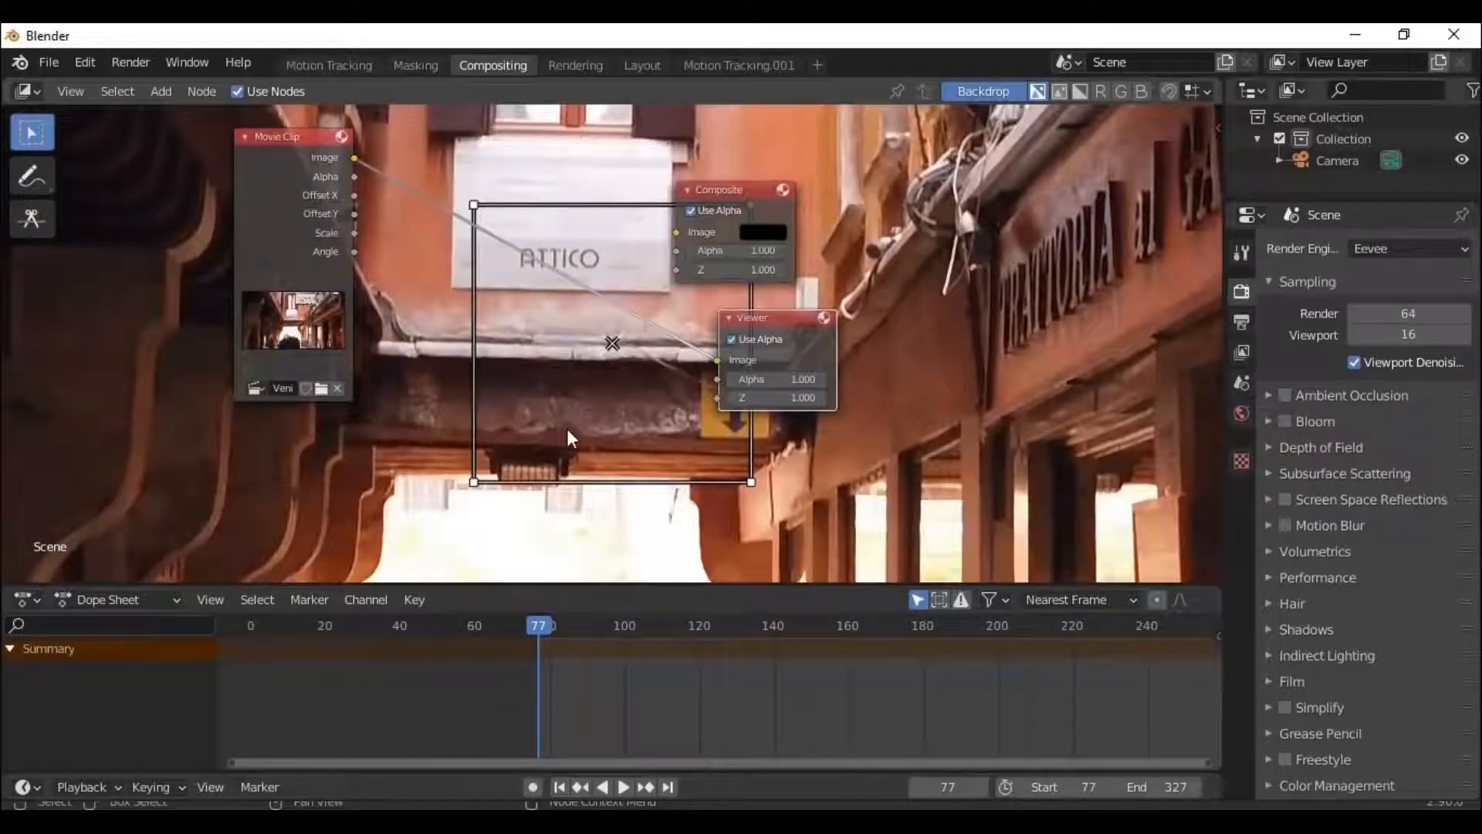
Scale the backdrop image down to show the whole frame and enlarge the node editor by shrinking the Dope Sheet area.
{"action": "key", "text": "v"}
{"action": "key", "text": "v"}
{"action": "key", "text": "v"}
{"action": "key", "text": "v"}
{"action": "key", "text": "v"}
{"action": "key", "text": "v"}
{"action": "key", "text": "alt"}
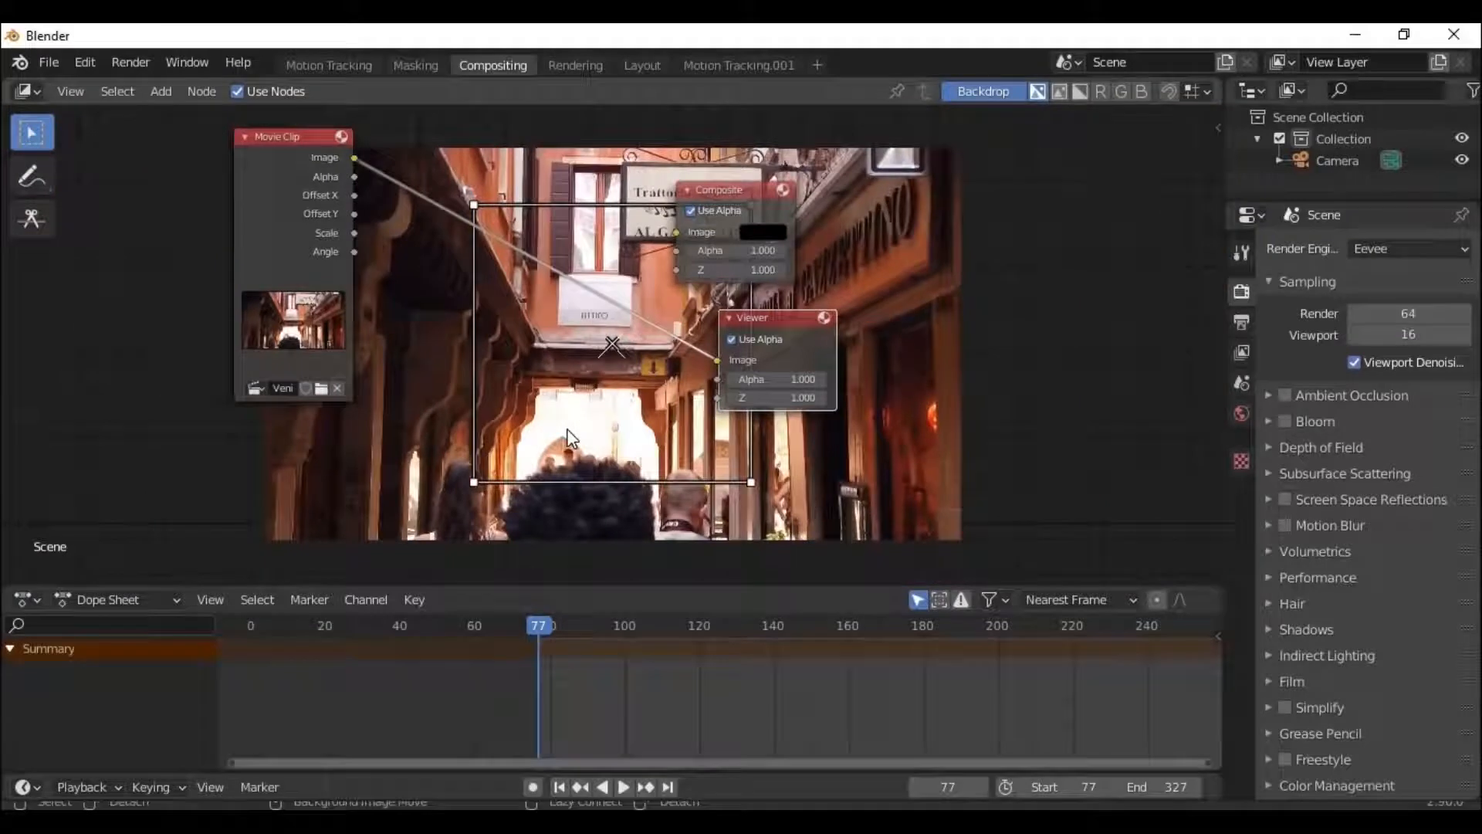
{"action": "key", "text": "alt+v"}
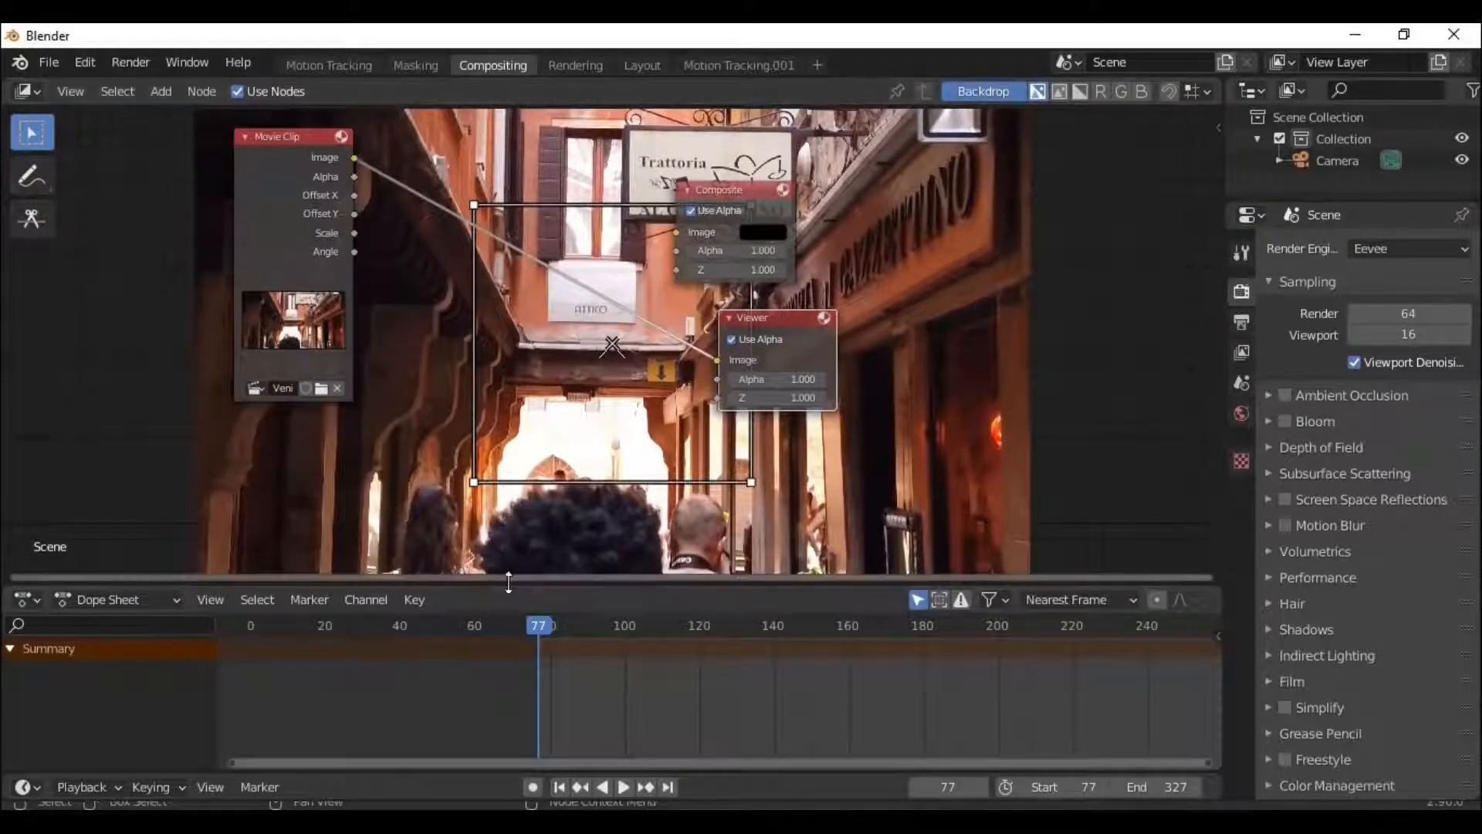
{"action": "left_click_drag", "start_coordinate": [511, 585], "coordinate": [510, 656]}
Search the add-ons in Preferences for "node" to check whether Node Wrangler is enabled, and close Preferences.
{"action": "left_click", "coordinate": [90, 56]}
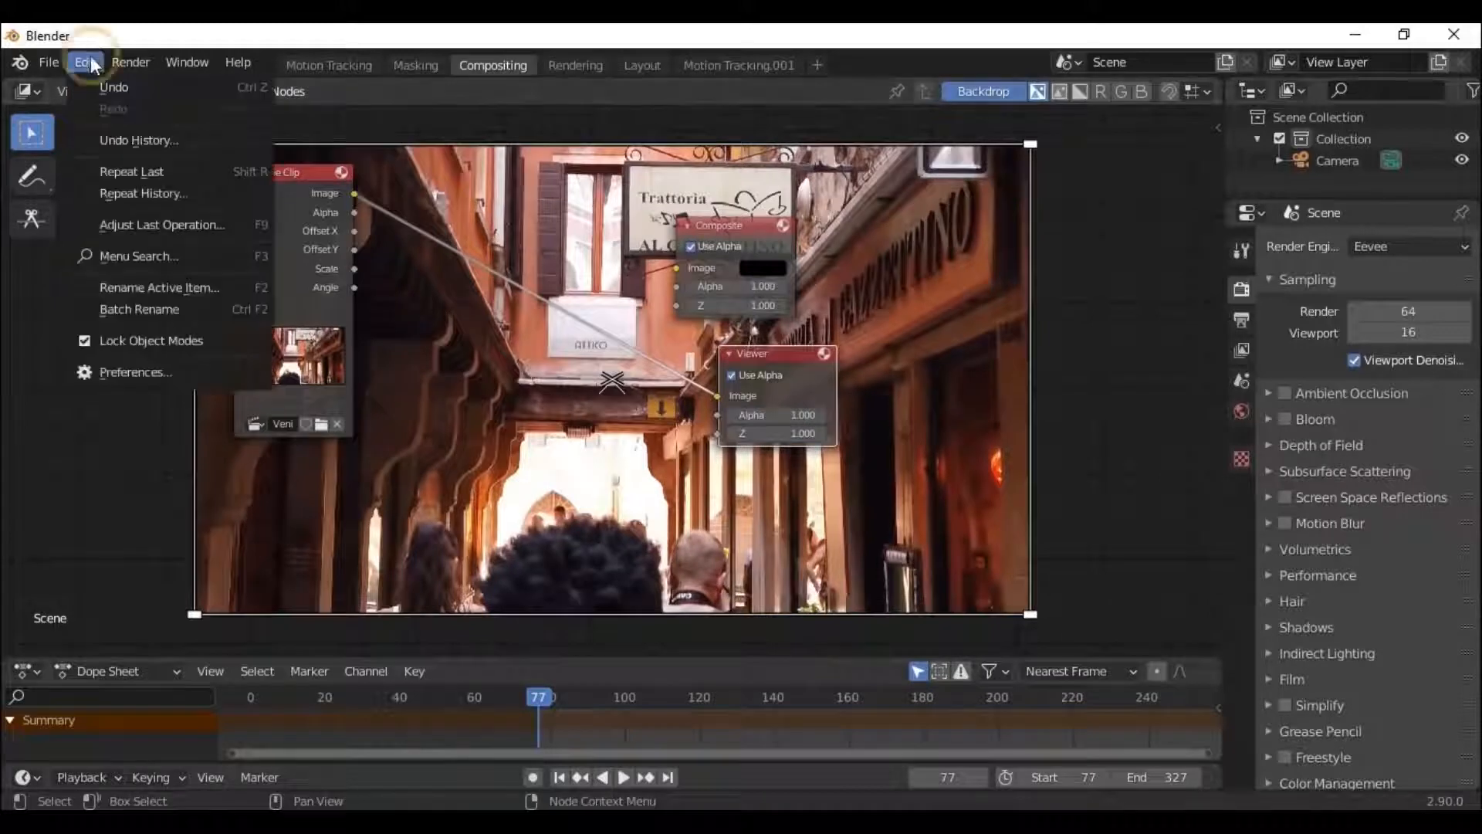
{"action": "left_click", "coordinate": [127, 373]}
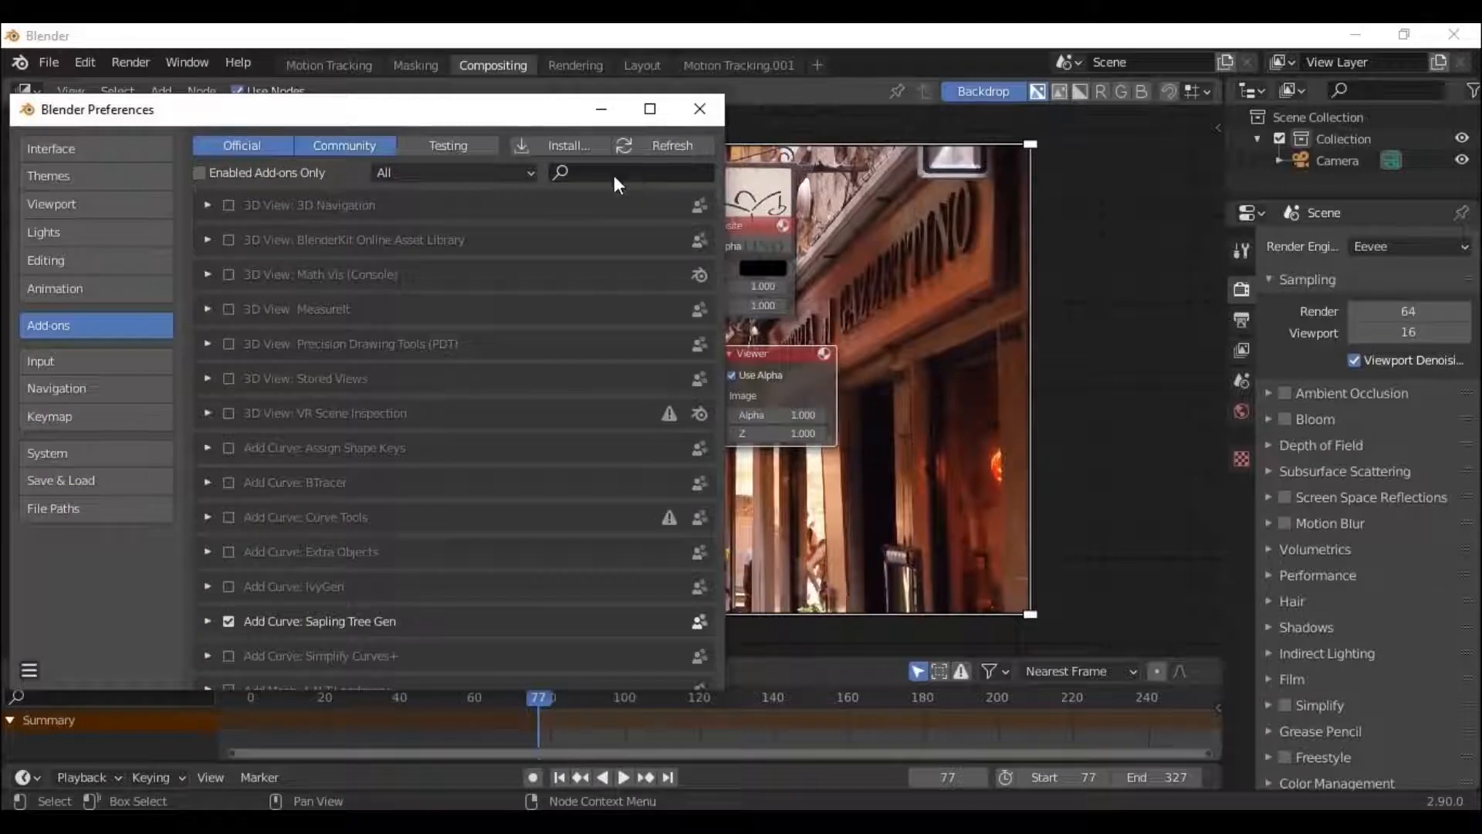
{"action": "left_click", "coordinate": [616, 176]}
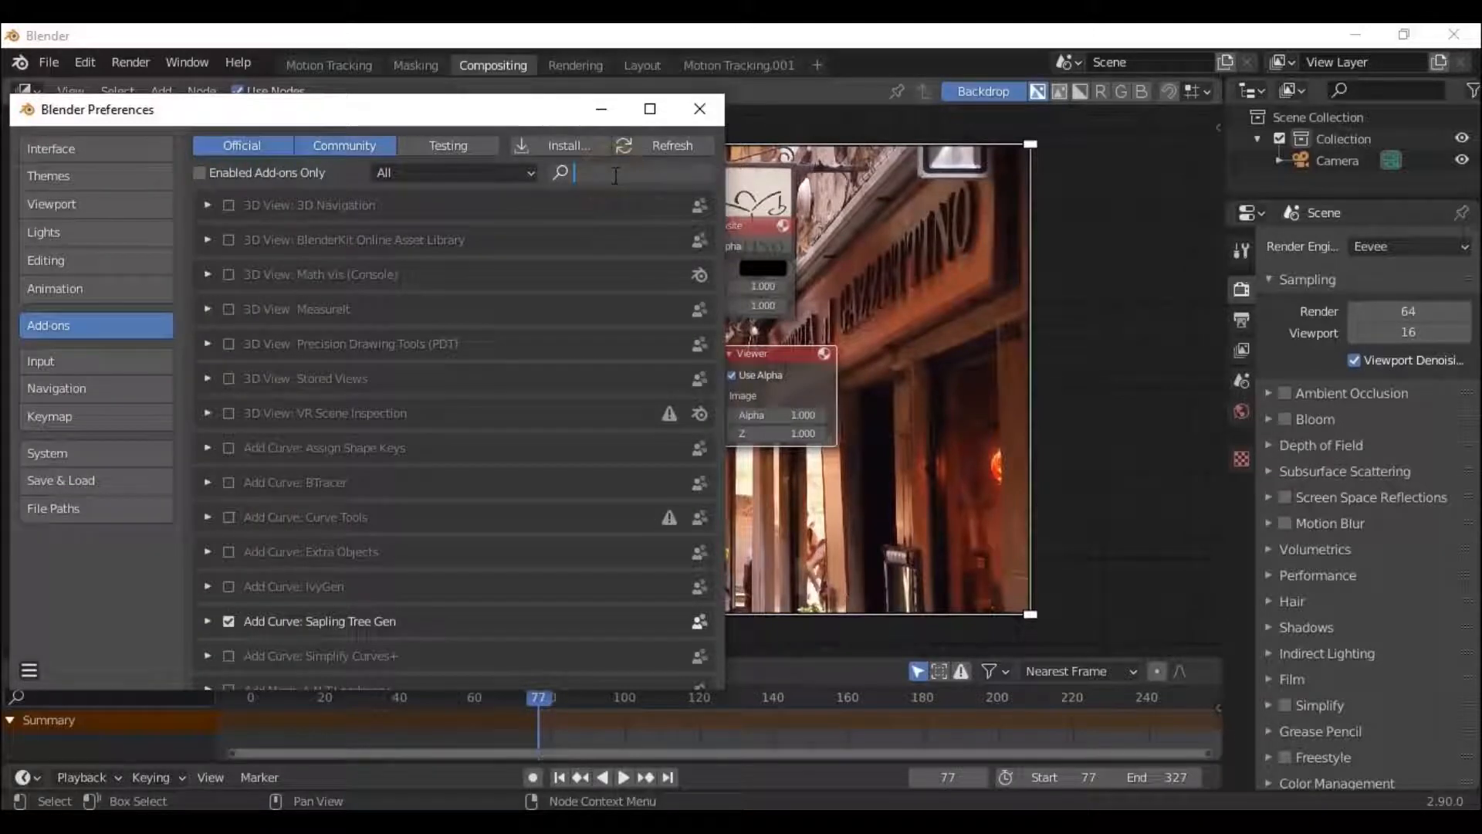
{"action": "type", "text": "node"}
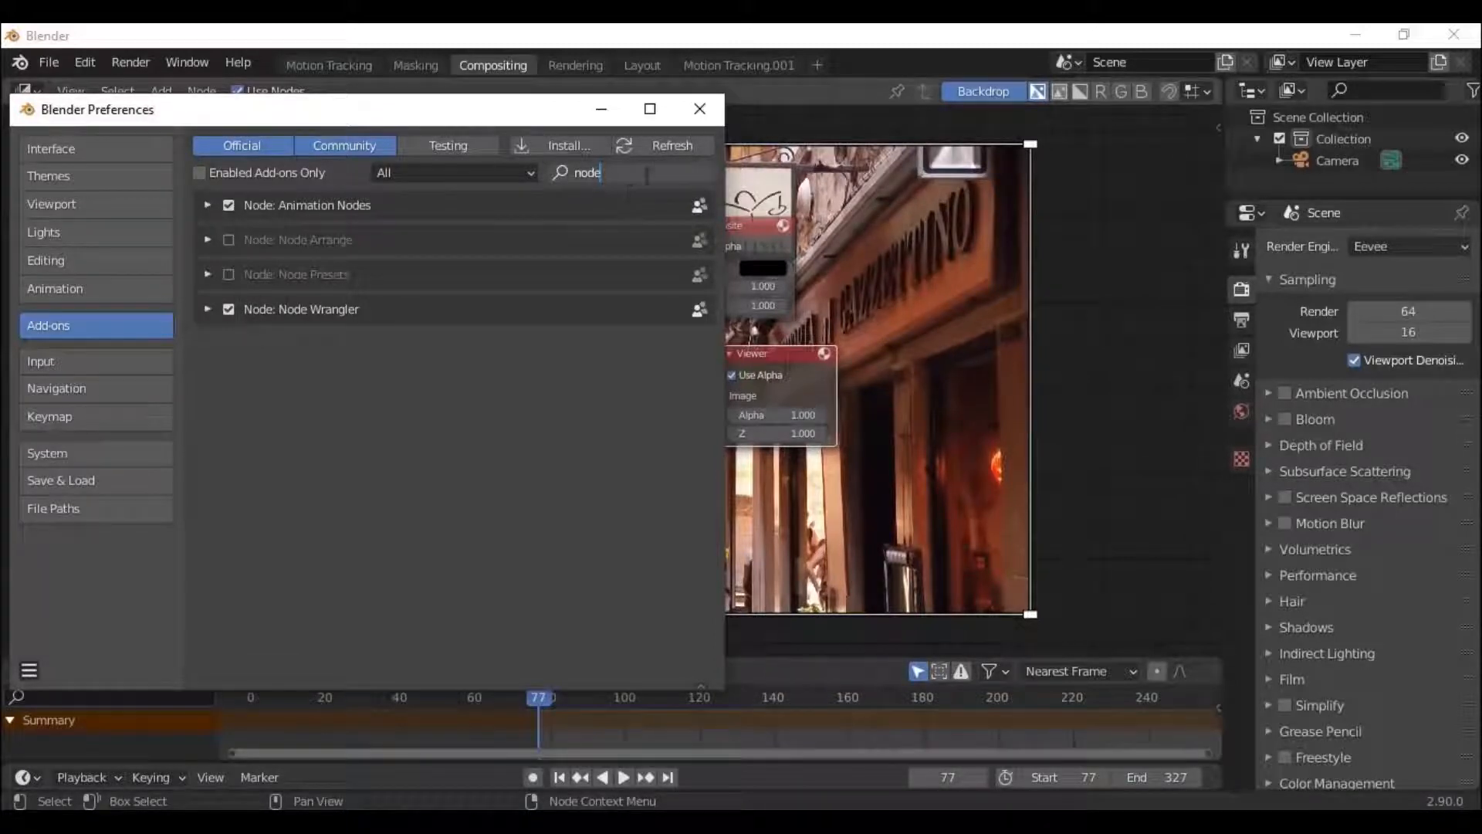
{"action": "left_click", "coordinate": [701, 109]}
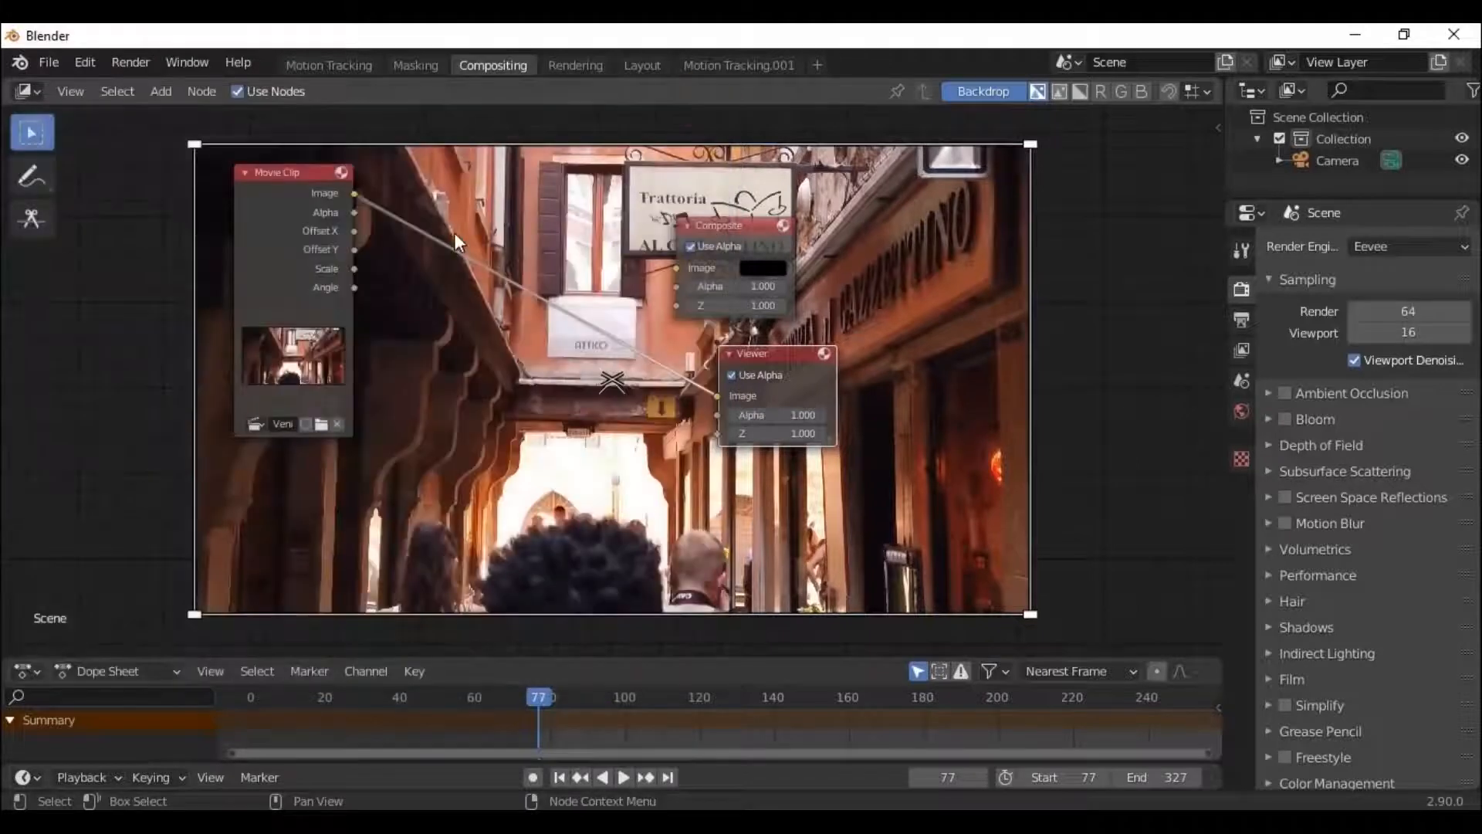
Enlarge the backdrop, connect the Movie Clip's Image output to the Composite node, and spread the three nodes apart to make room between them.
{"action": "key", "text": "alt+v"}
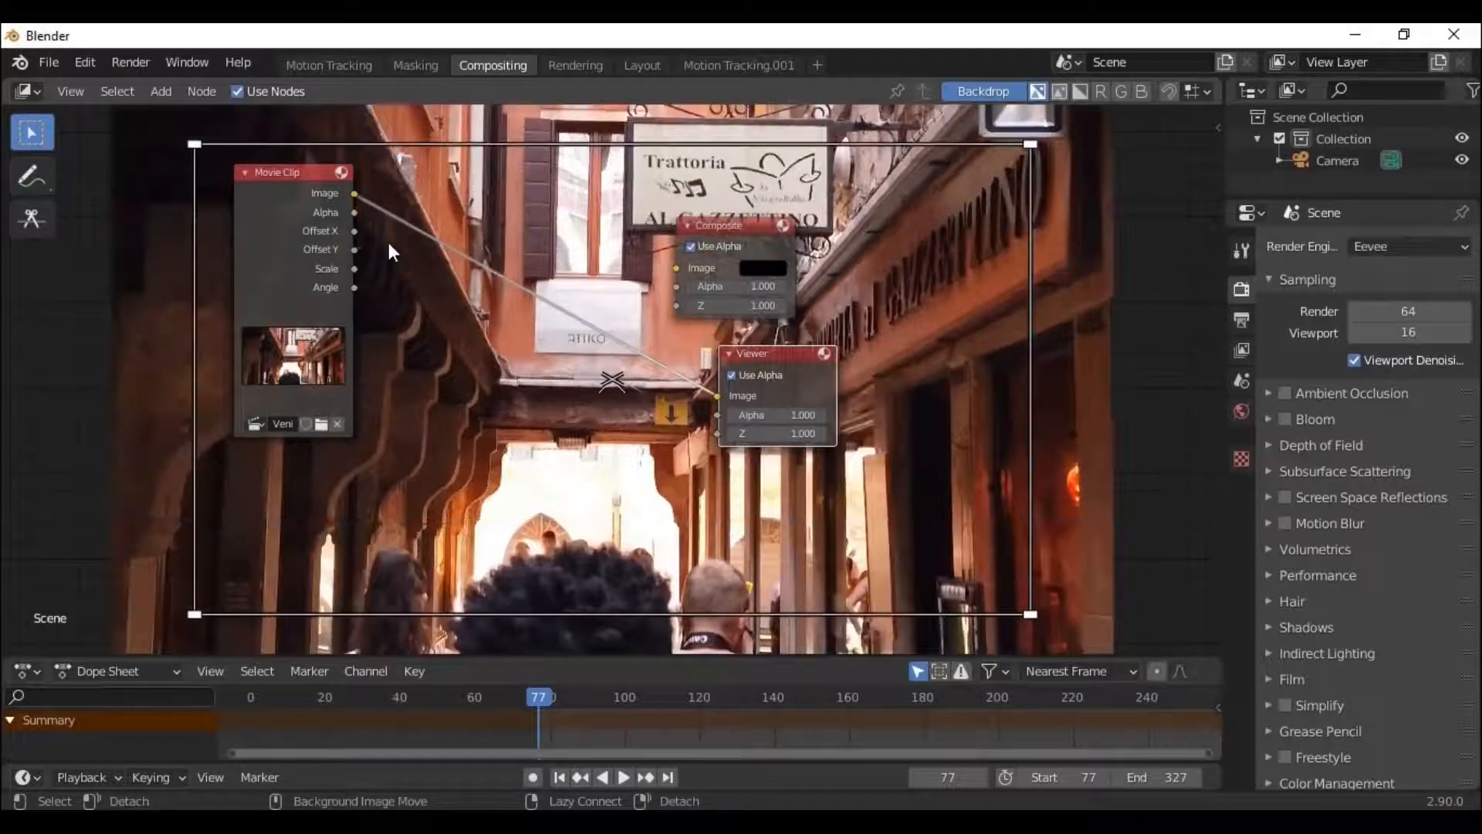
{"action": "left_click_drag", "start_coordinate": [241, 201], "coordinate": [155, 233]}
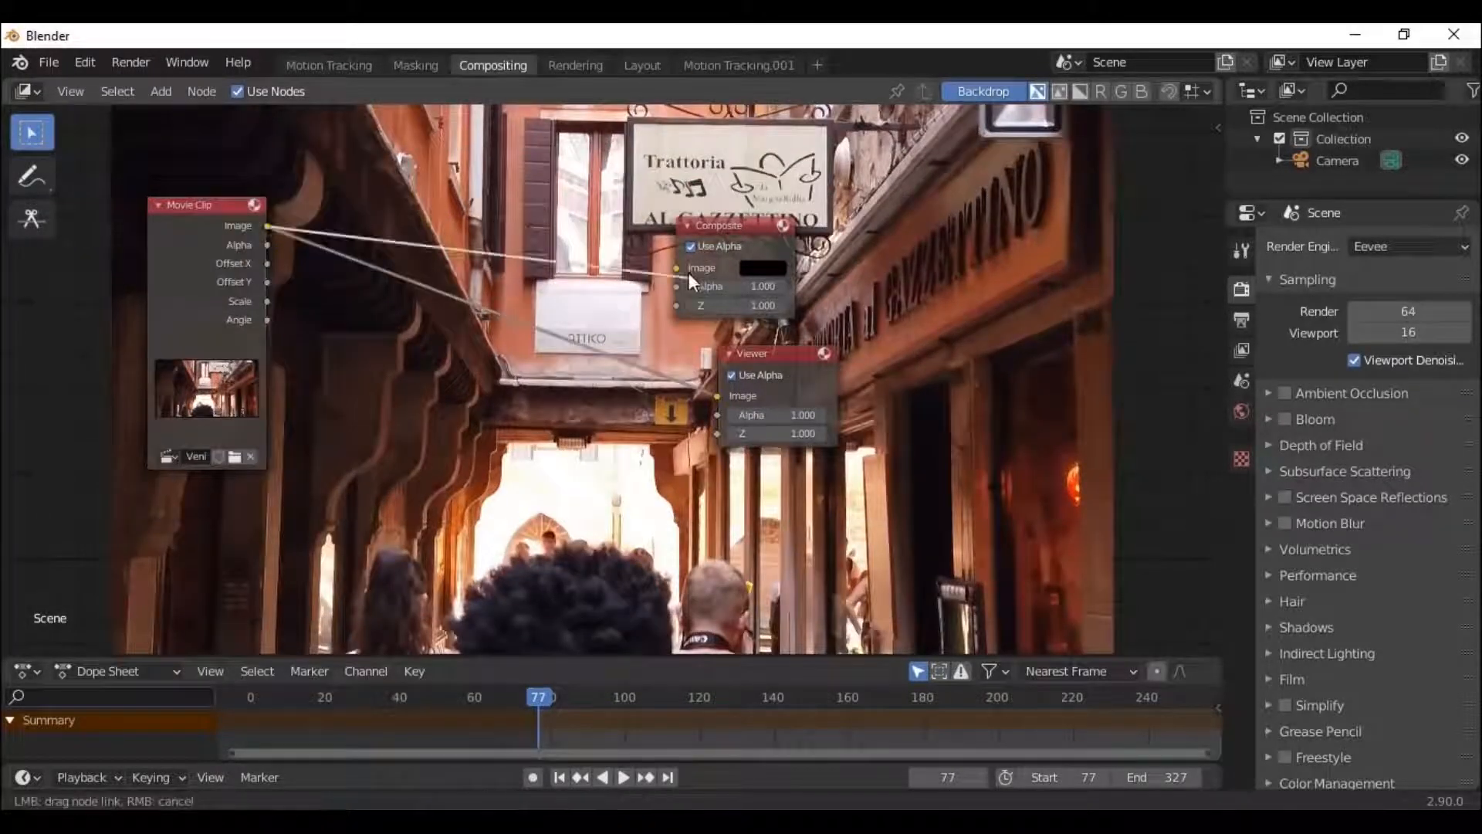
{"action": "left_click_drag", "start_coordinate": [687, 270], "coordinate": [879, 171]}
{"action": "left_click_drag", "start_coordinate": [772, 354], "coordinate": [859, 294]}
Insert a color Mix node between the Movie Clip and the Composite and Viewer nodes.
{"action": "left_click", "coordinate": [161, 90]}
{"action": "mouse_move", "coordinate": [187, 190]}
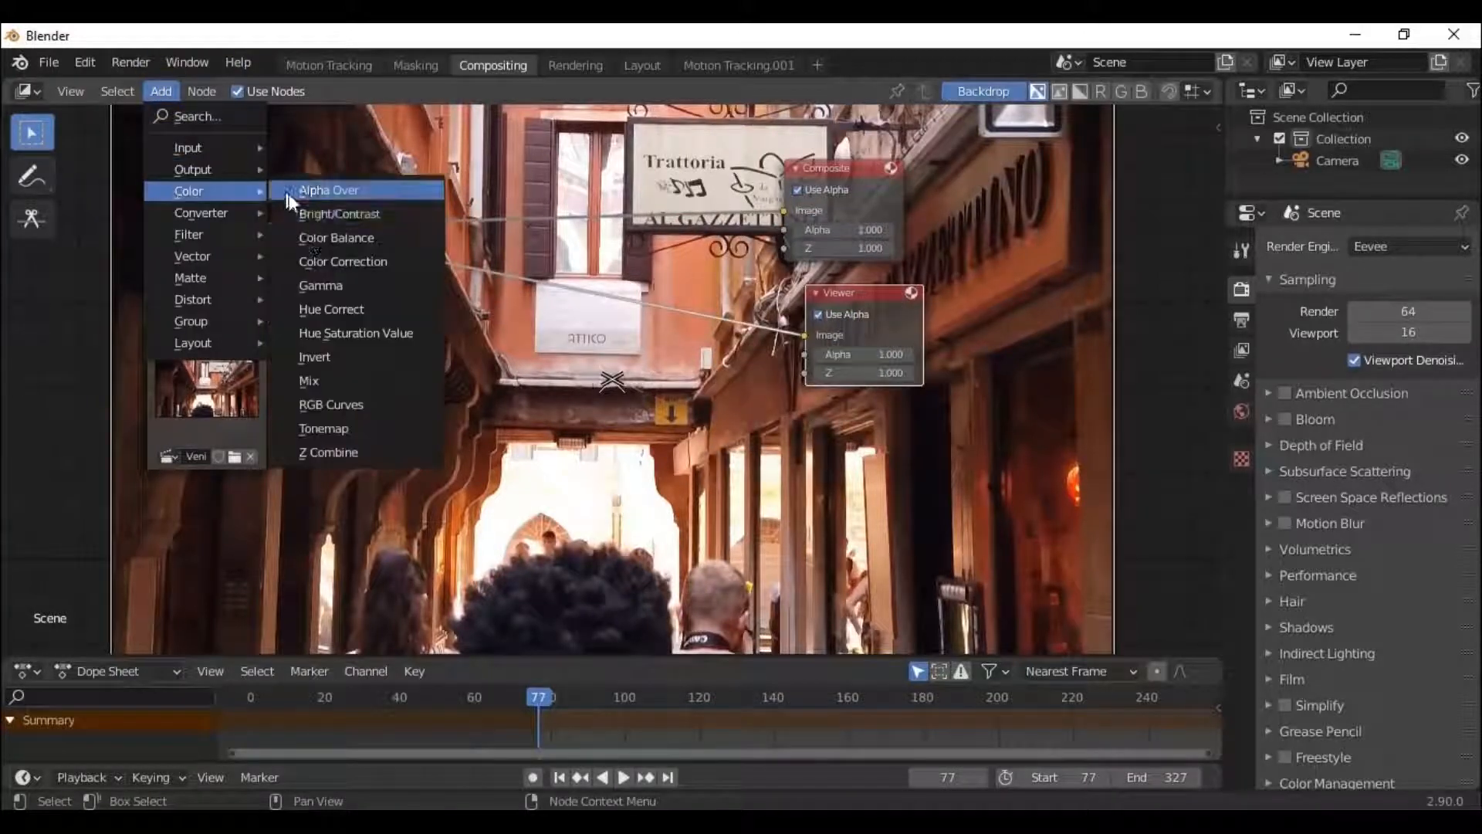
{"action": "left_click", "coordinate": [312, 378]}
{"action": "left_click", "coordinate": [502, 193]}
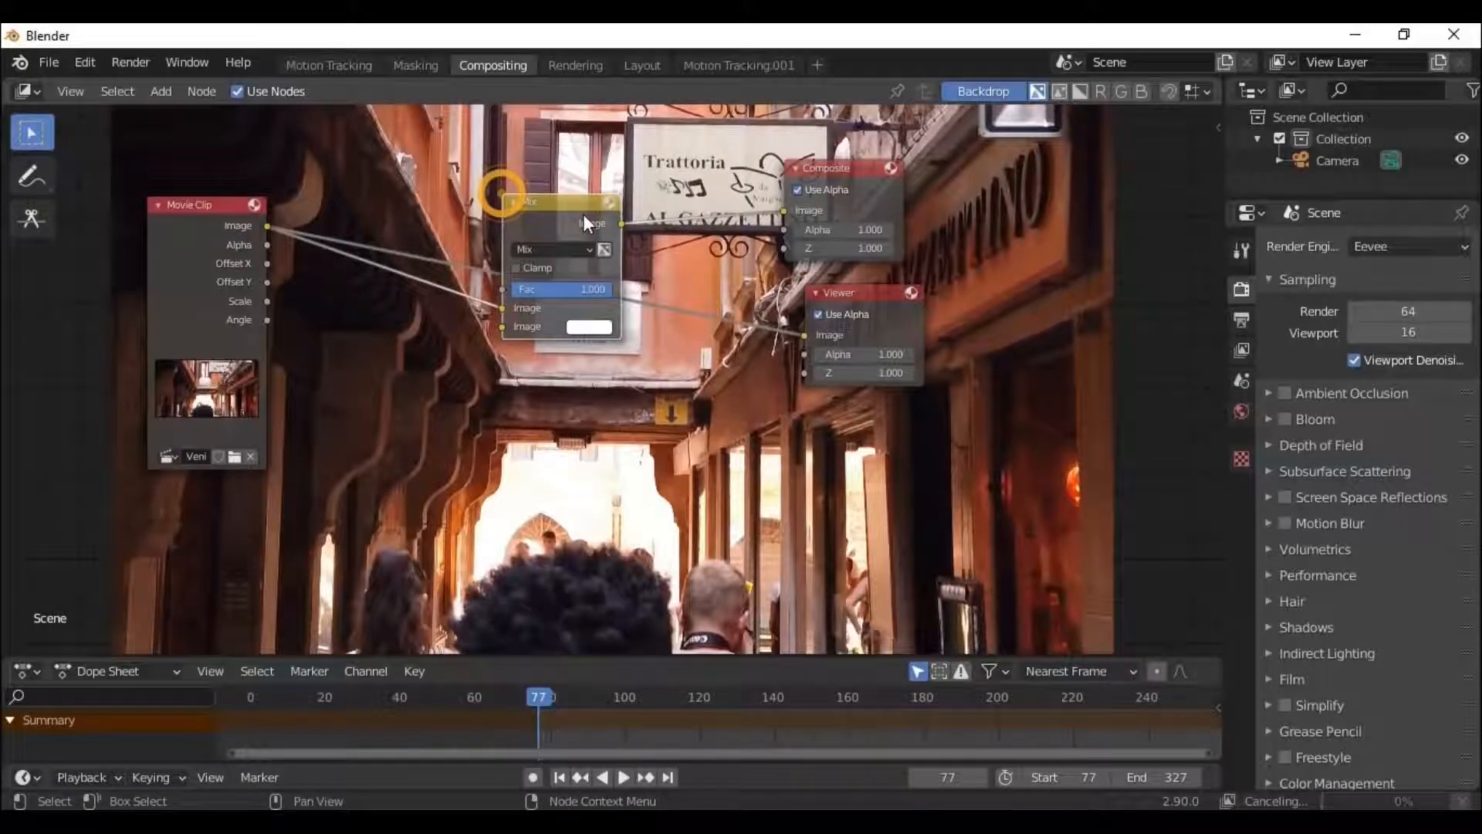
Add a Plane Track Deform node below the Mix node, using clip Venice - 28205.mp4, object Camera and track Plane Track.
{"action": "left_click", "coordinate": [161, 91]}
{"action": "mouse_move", "coordinate": [205, 278]}
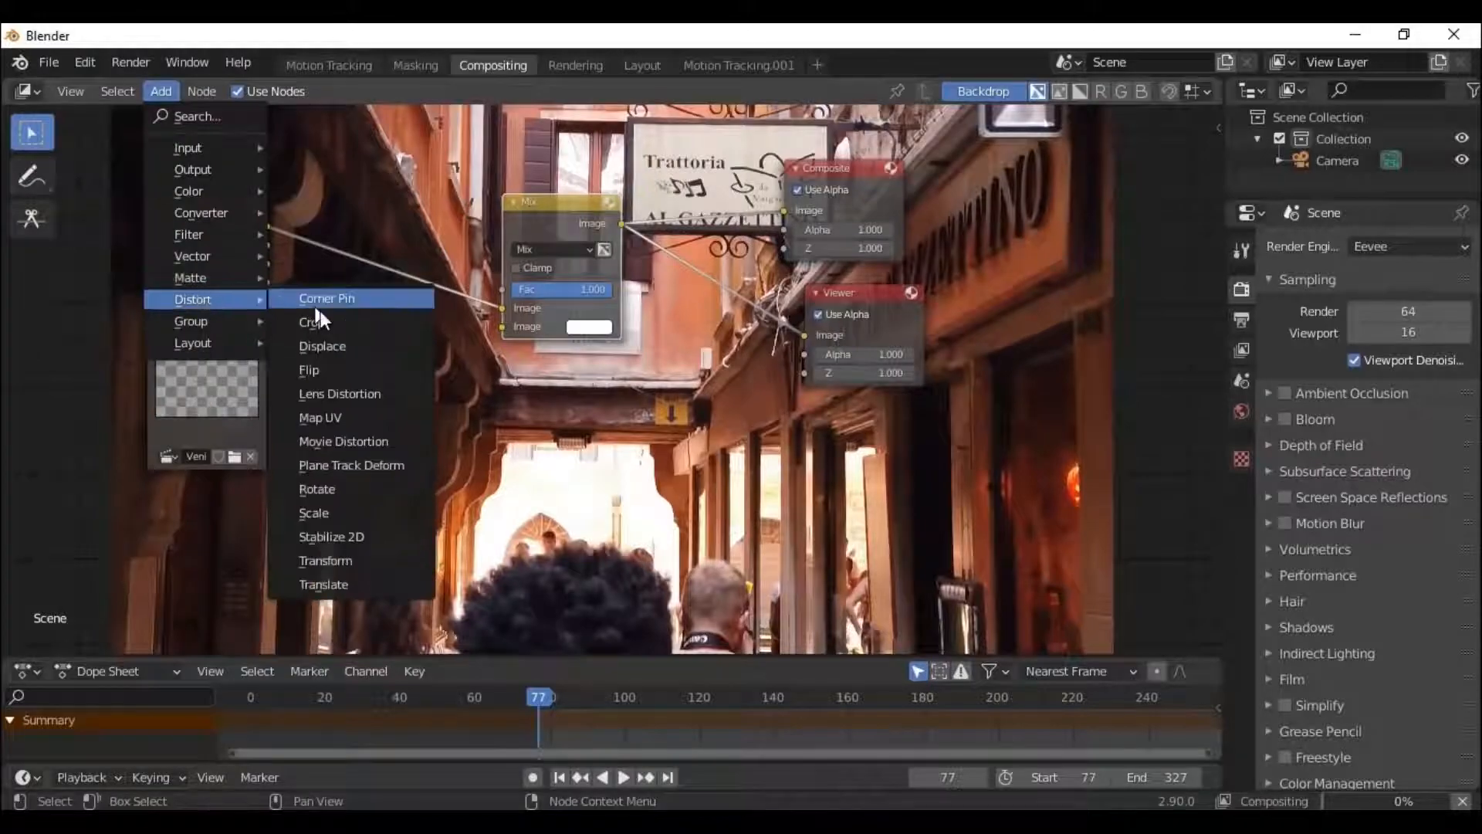
{"action": "left_click", "coordinate": [349, 465]}
{"action": "left_click", "coordinate": [361, 364]}
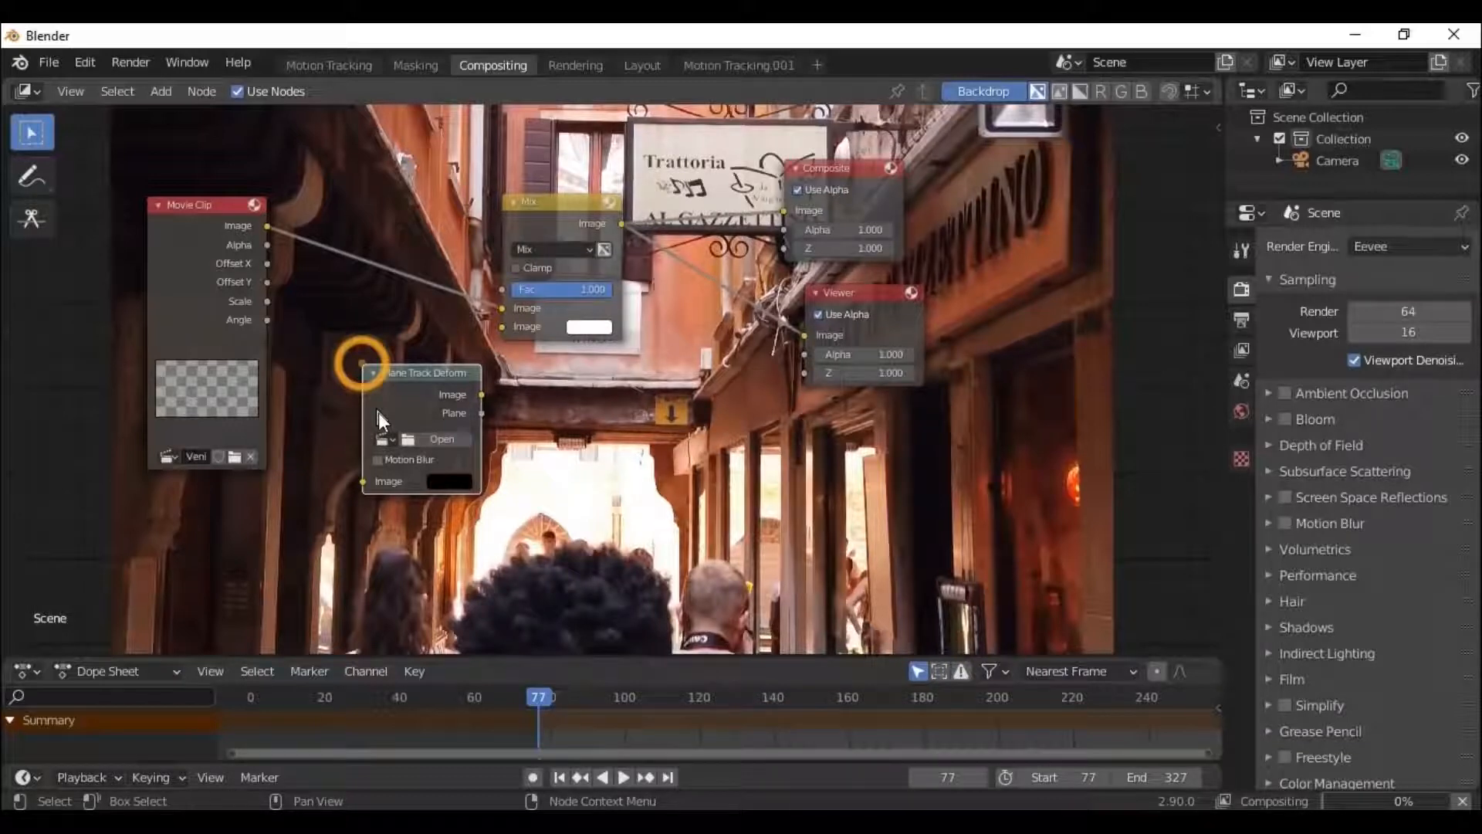
{"action": "left_click", "coordinate": [383, 439]}
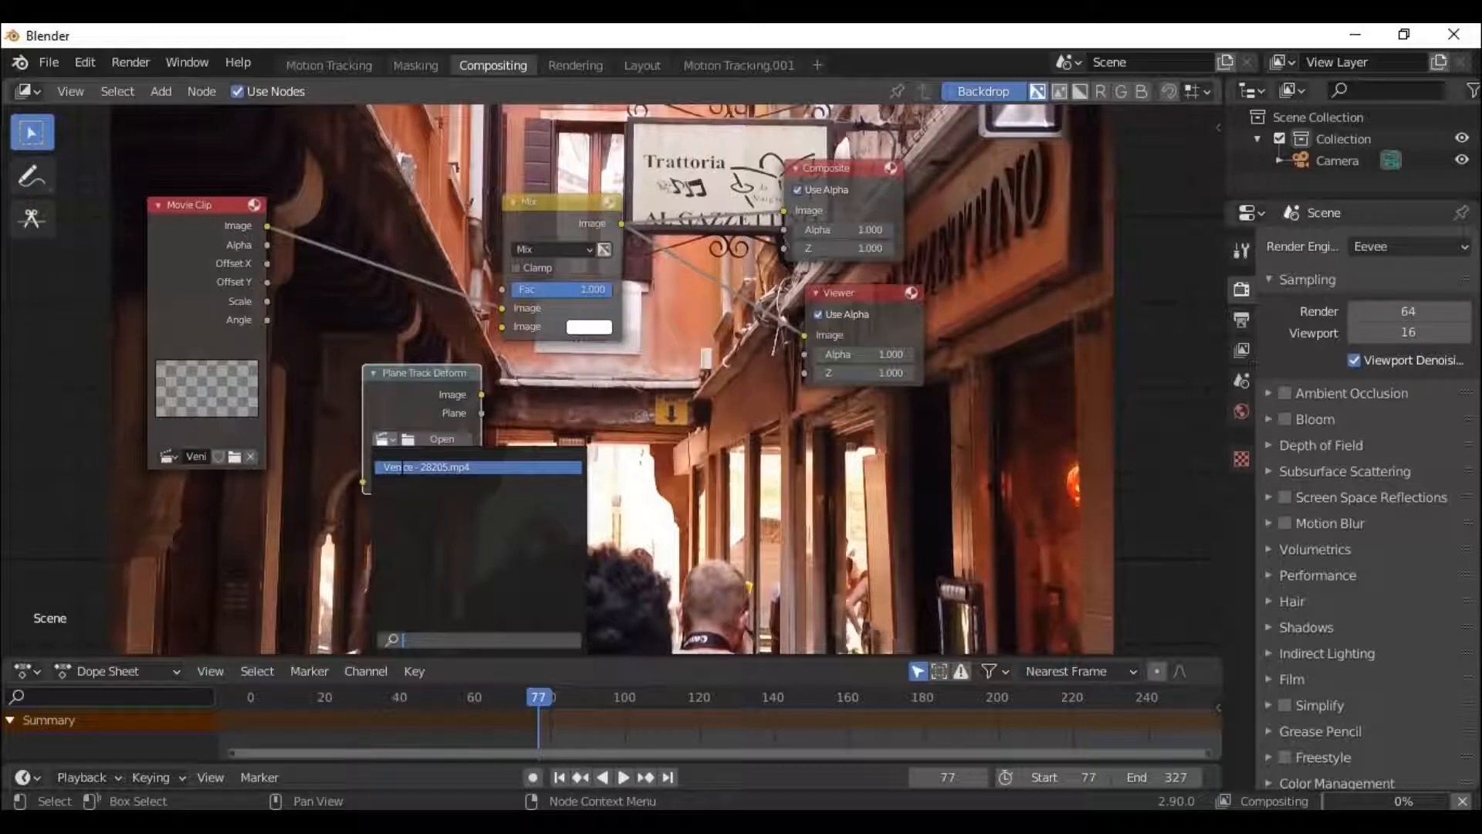
{"action": "left_click", "coordinate": [433, 467]}
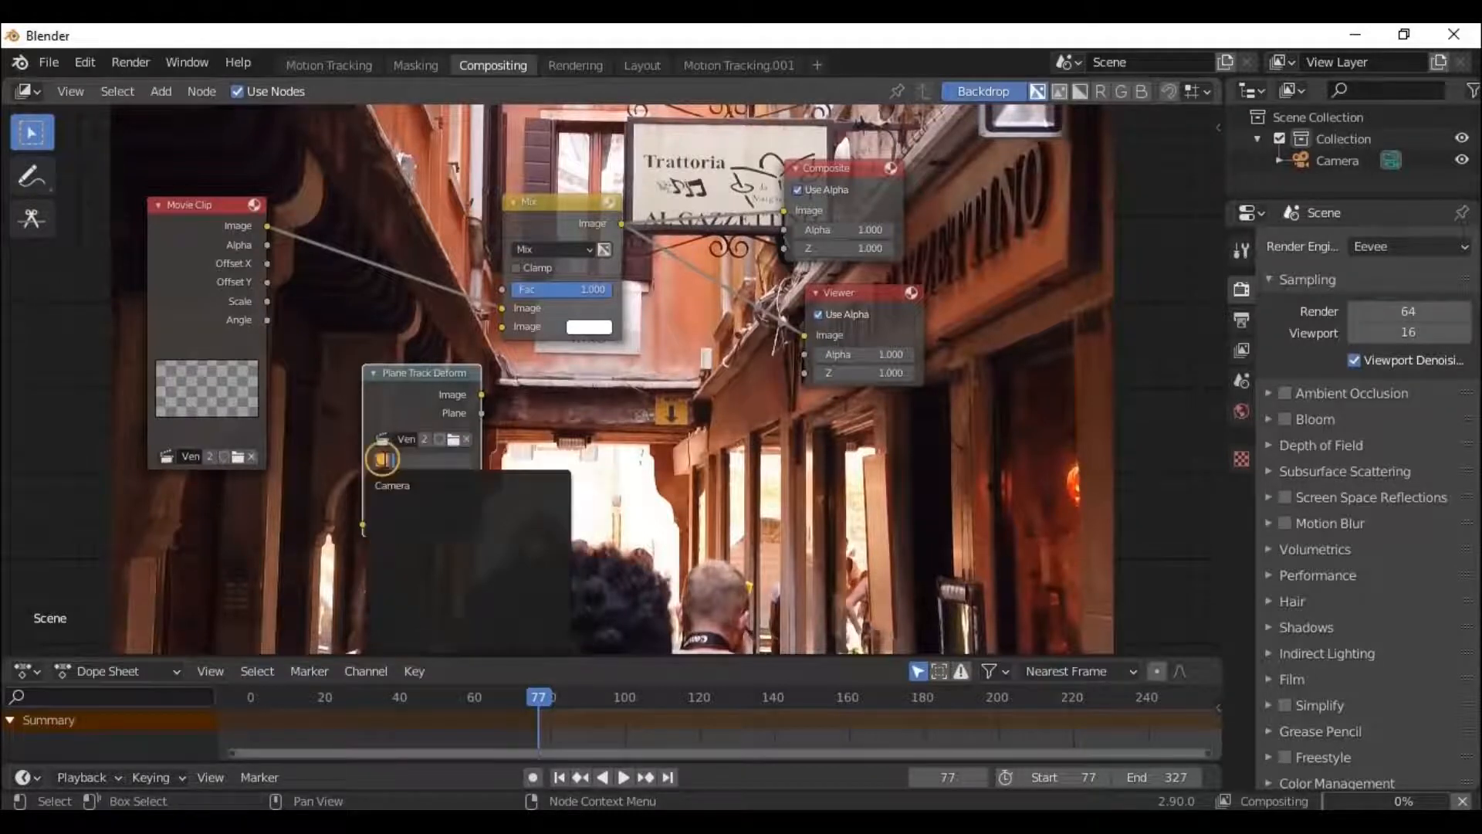
{"action": "left_click", "coordinate": [383, 459]}
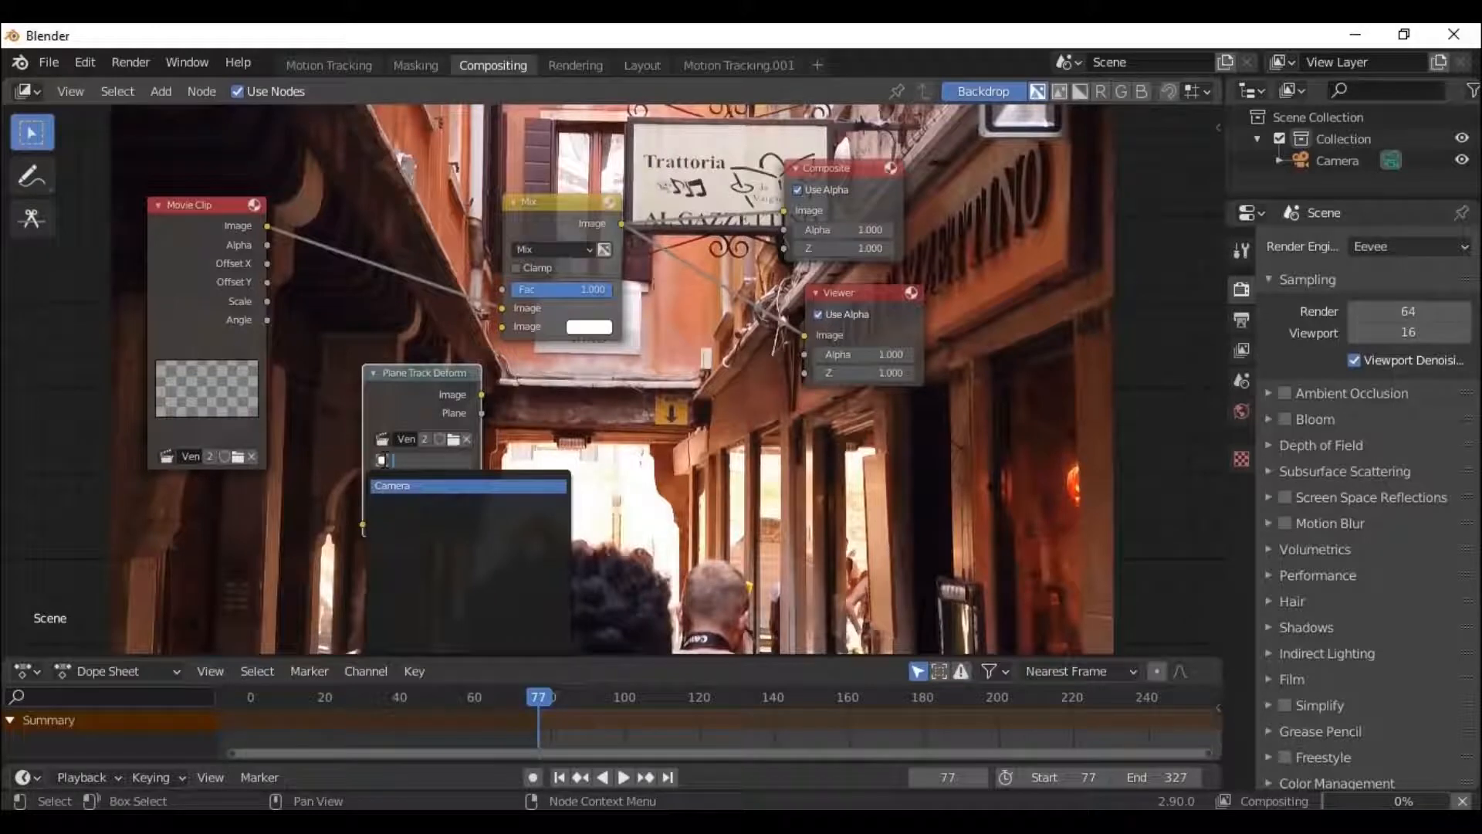
{"action": "key", "text": "Return"}
{"action": "left_click", "coordinate": [389, 482]}
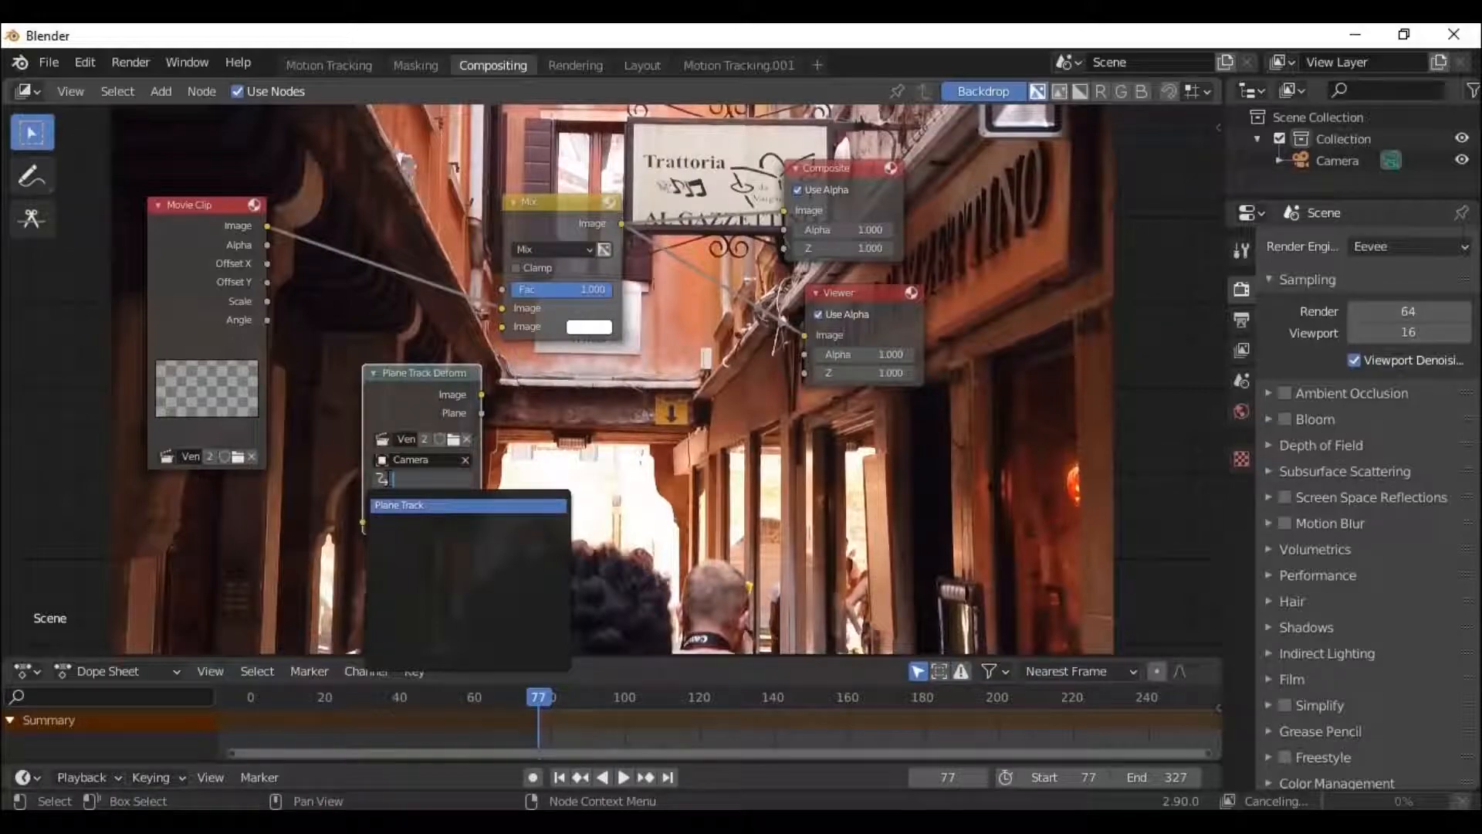
{"action": "key", "text": "Return"}
Connect the Plane Track Deform's Image output to the Mix node's second Image input, reposition the nodes and make the Mix use alpha.
{"action": "left_click_drag", "start_coordinate": [481, 395], "coordinate": [509, 326]}
{"action": "left_click_drag", "start_coordinate": [164, 219], "coordinate": [95, 157]}
{"action": "left_click_drag", "start_coordinate": [435, 392], "coordinate": [320, 374]}
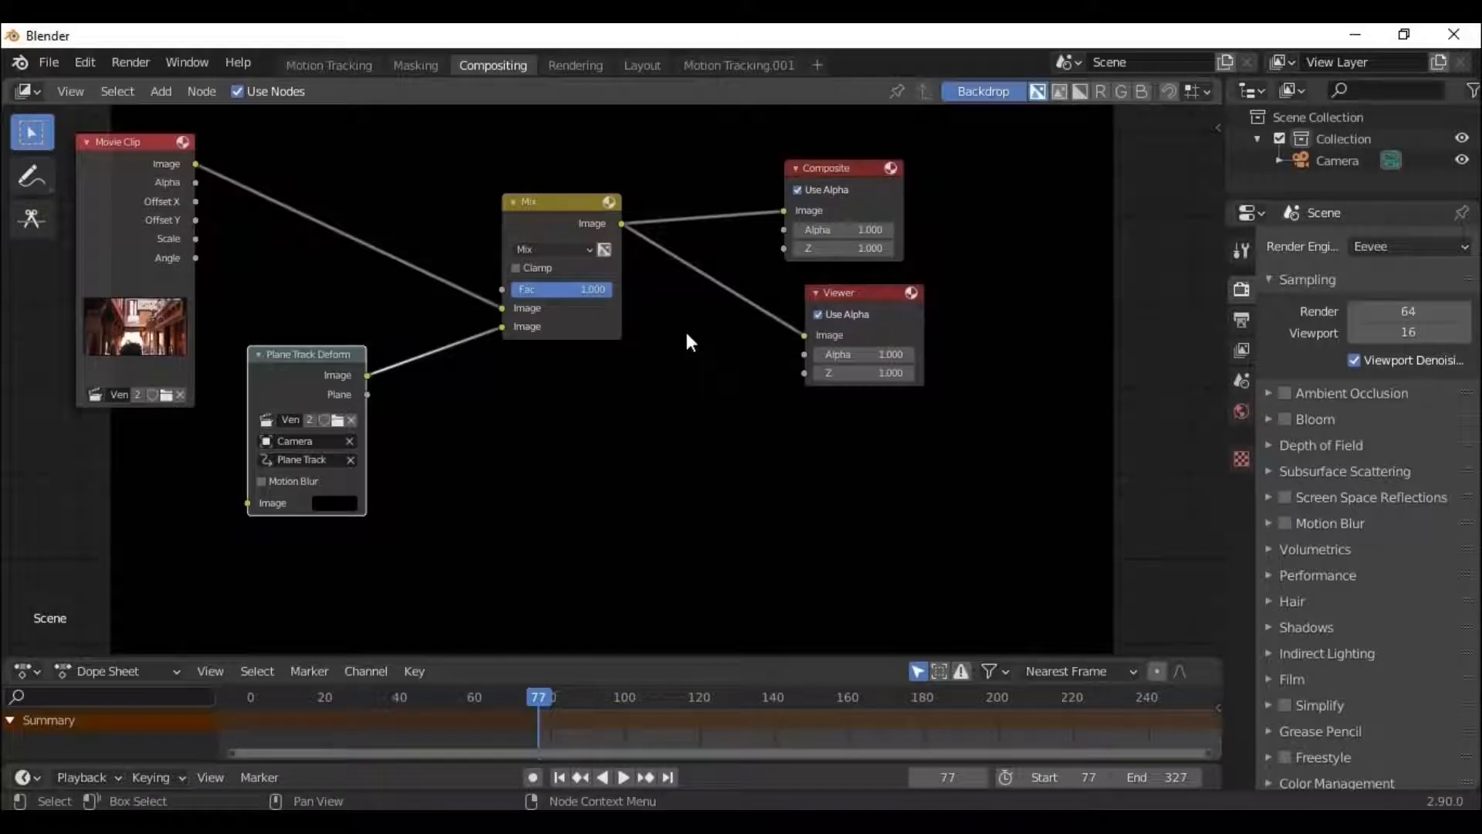
{"action": "left_click", "coordinate": [604, 249]}
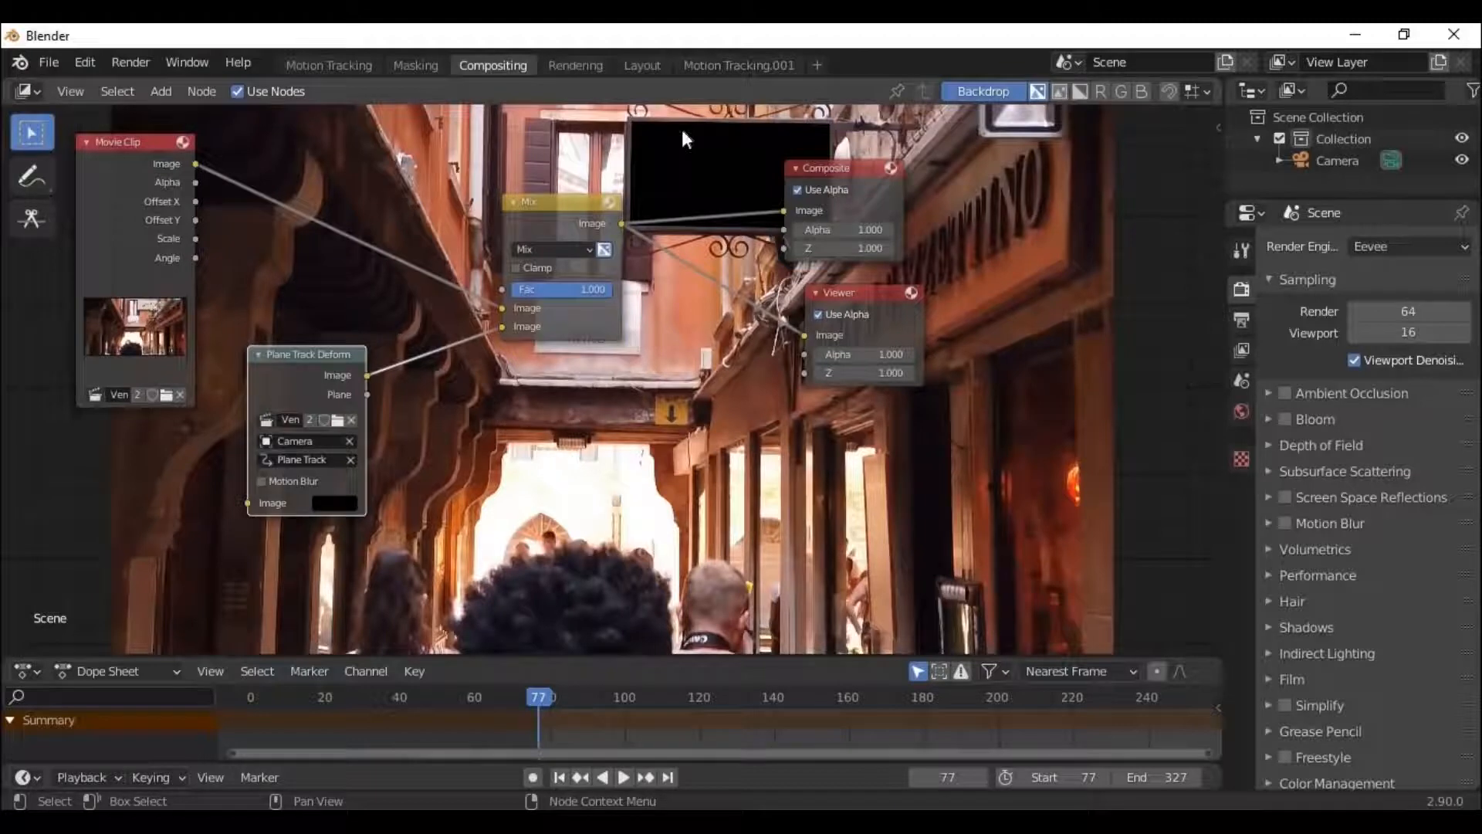
{"action": "left_click_drag", "start_coordinate": [298, 357], "coordinate": [355, 353]}
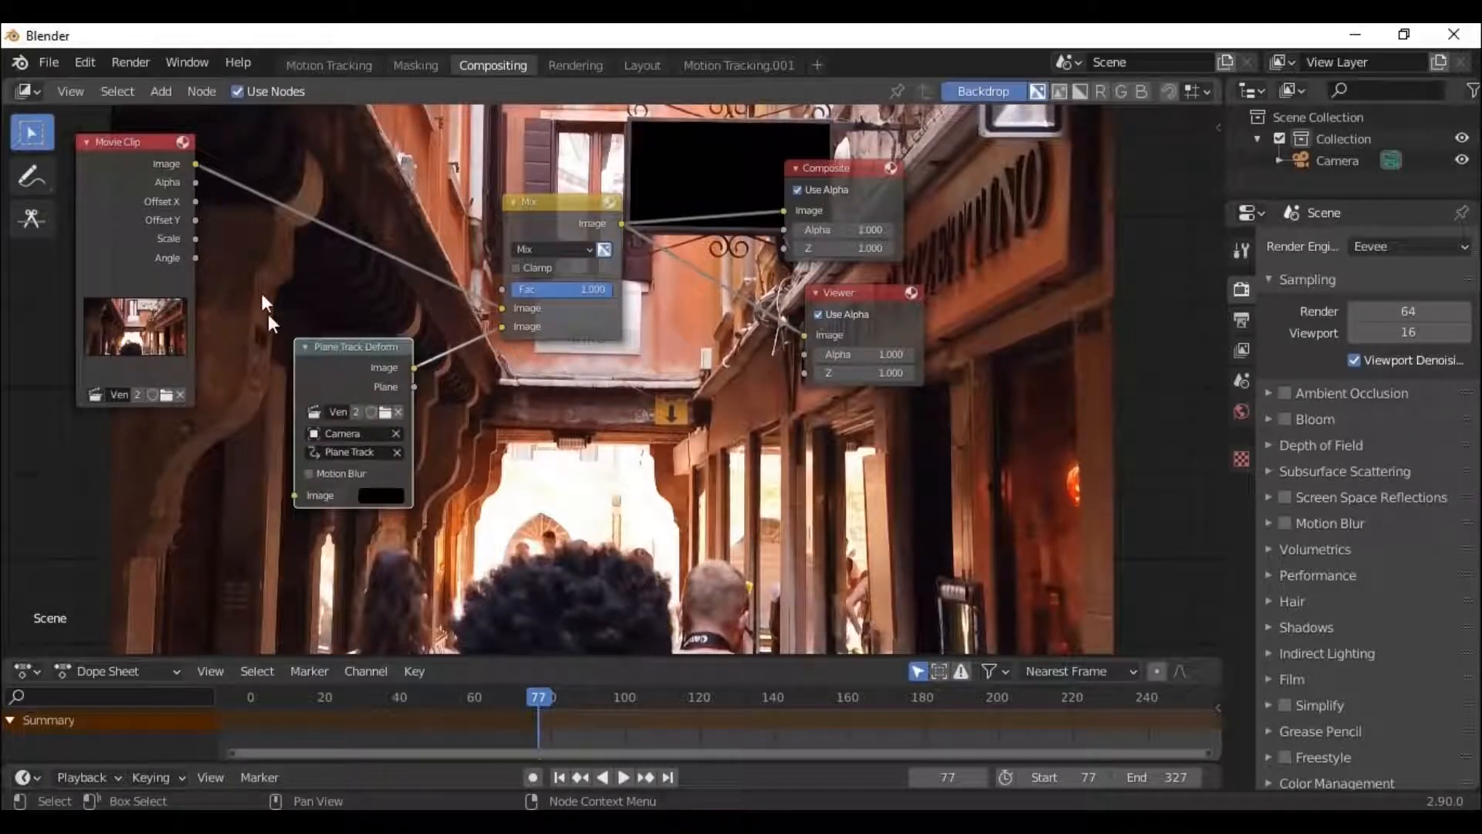
Add a second Movie Clip node below the first one and load 0001-0260.mp4 into it.
{"action": "left_click", "coordinate": [161, 92]}
{"action": "mouse_move", "coordinate": [271, 146]}
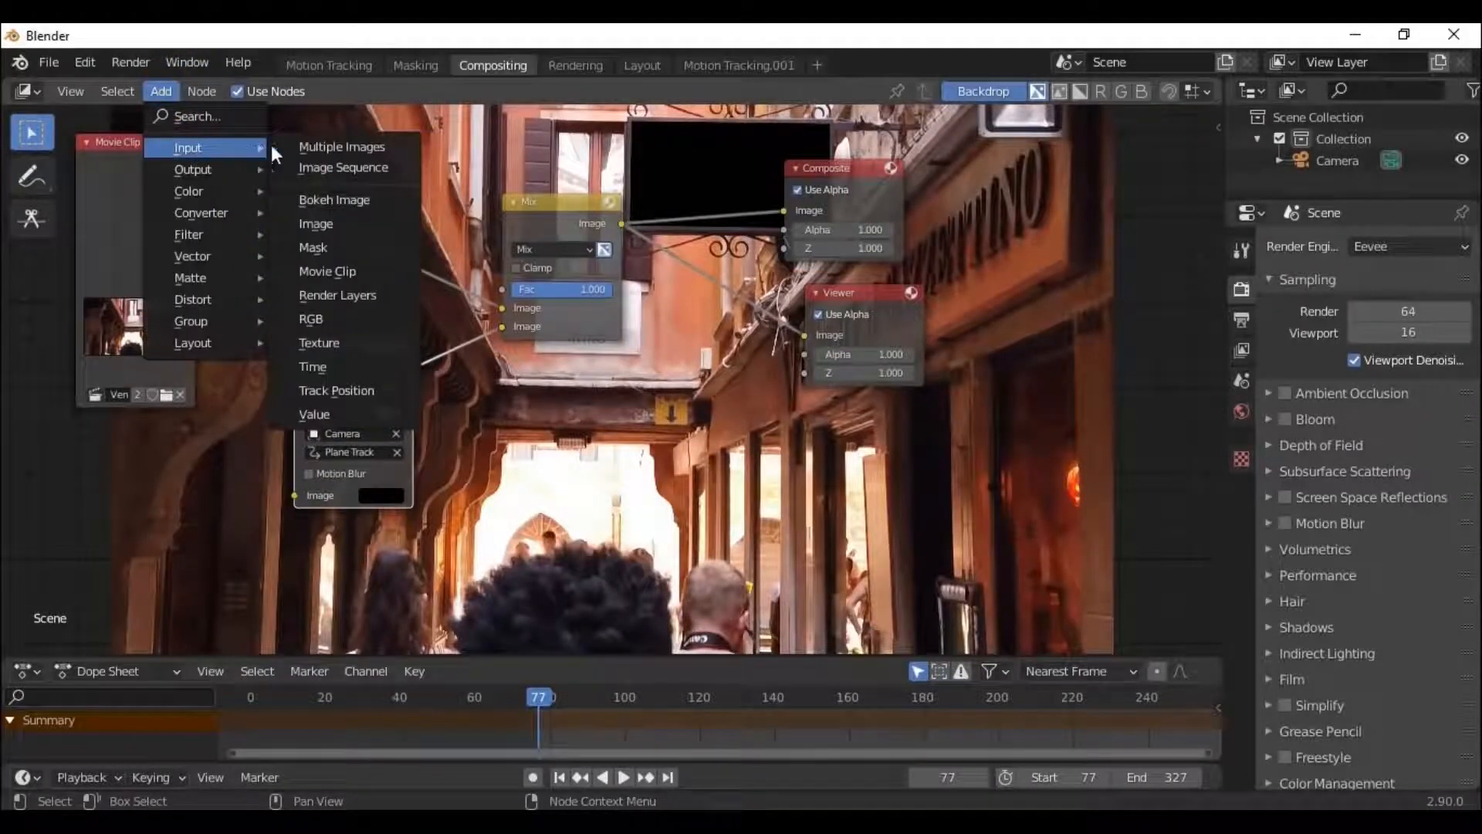
{"action": "left_click", "coordinate": [327, 271]}
{"action": "left_click", "coordinate": [122, 621]}
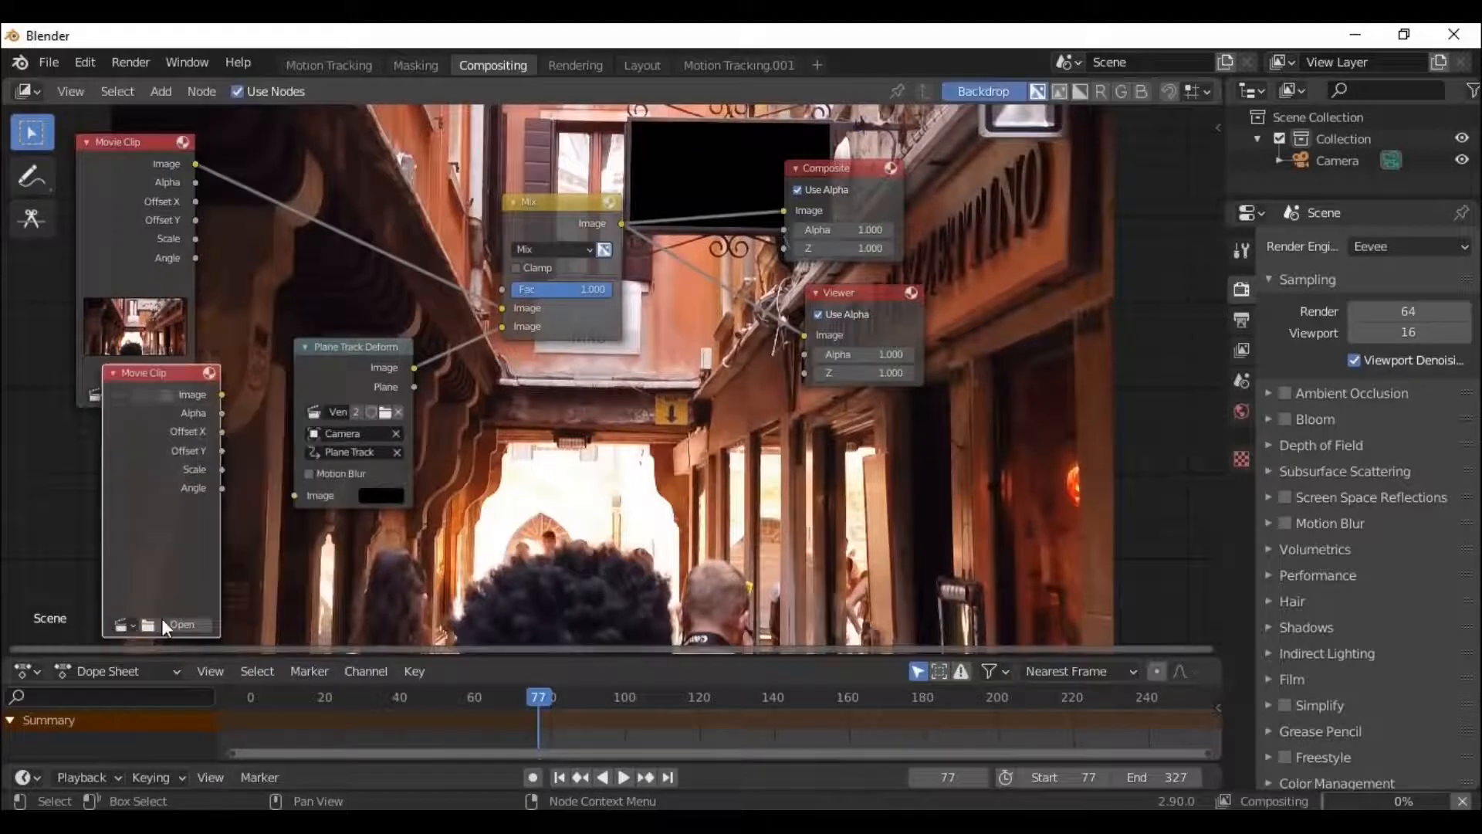
{"action": "left_click", "coordinate": [164, 627]}
{"action": "left_click", "coordinate": [542, 219]}
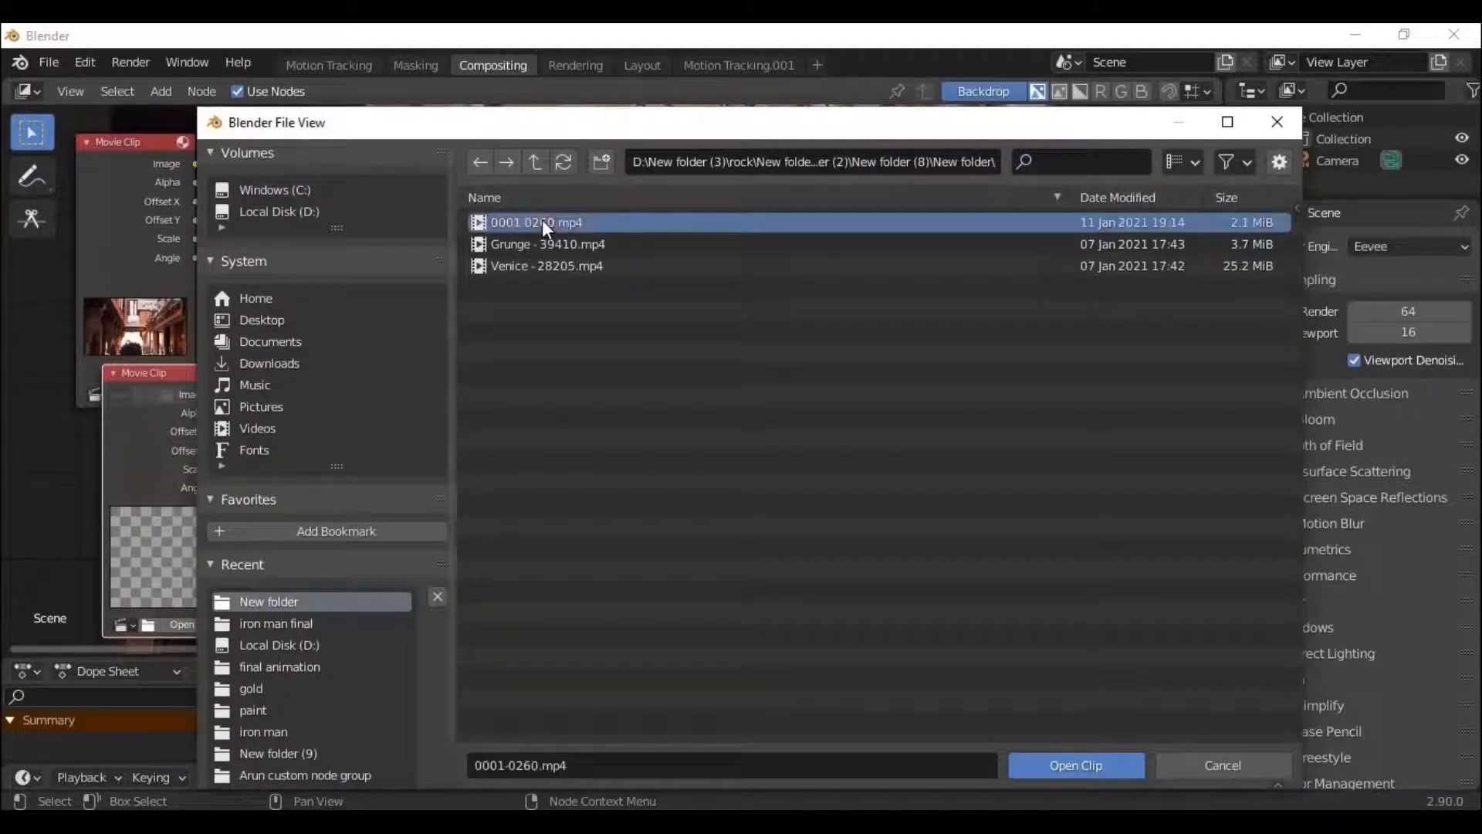
{"action": "left_click", "coordinate": [1031, 764]}
Connect the second Movie Clip's Image output to the Plane Track Deform's Image input and spread out the overlapping nodes.
{"action": "left_click_drag", "start_coordinate": [221, 395], "coordinate": [295, 495]}
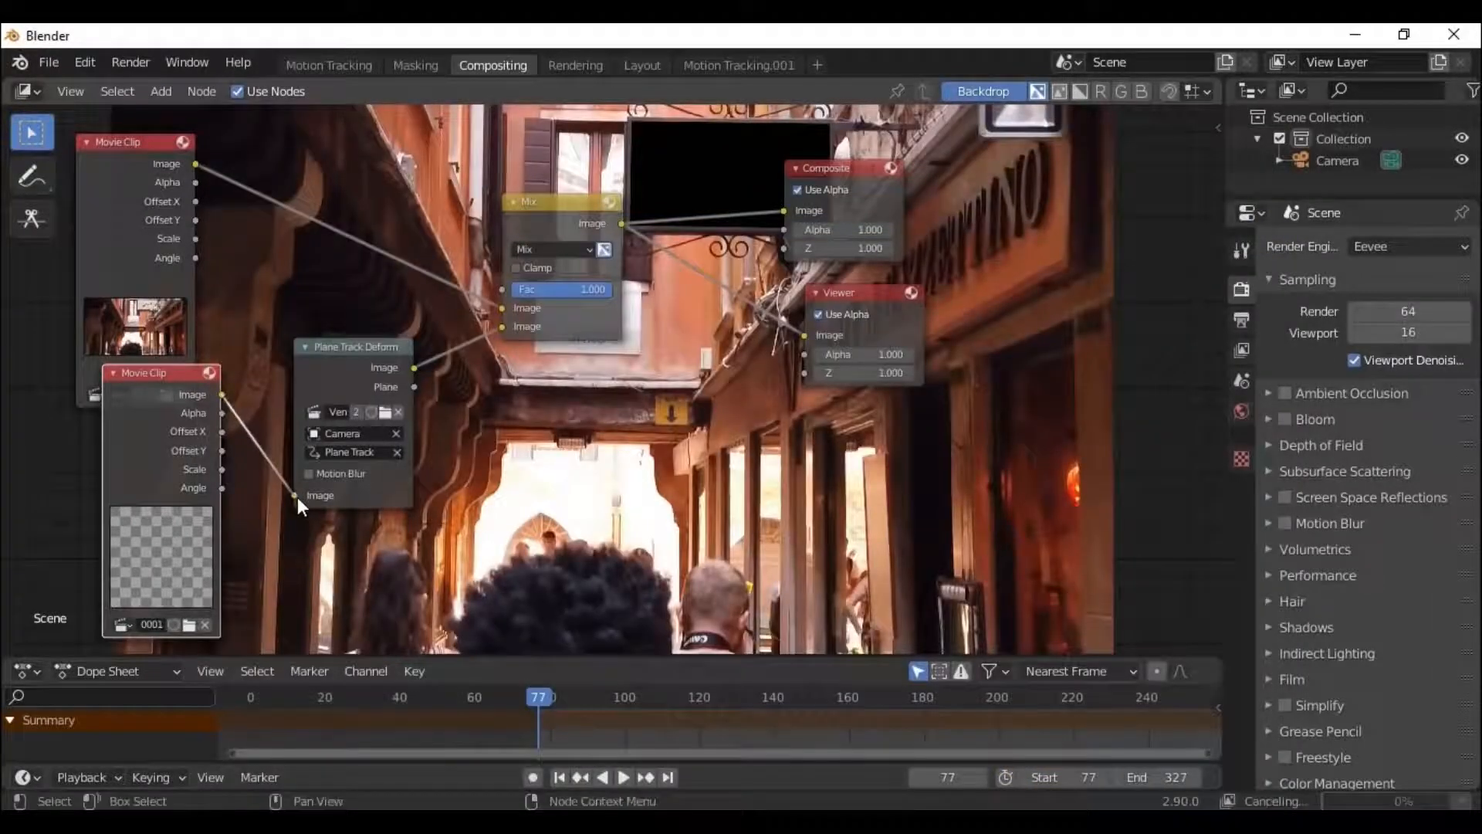
{"action": "left_click_drag", "start_coordinate": [150, 388], "coordinate": [57, 419]}
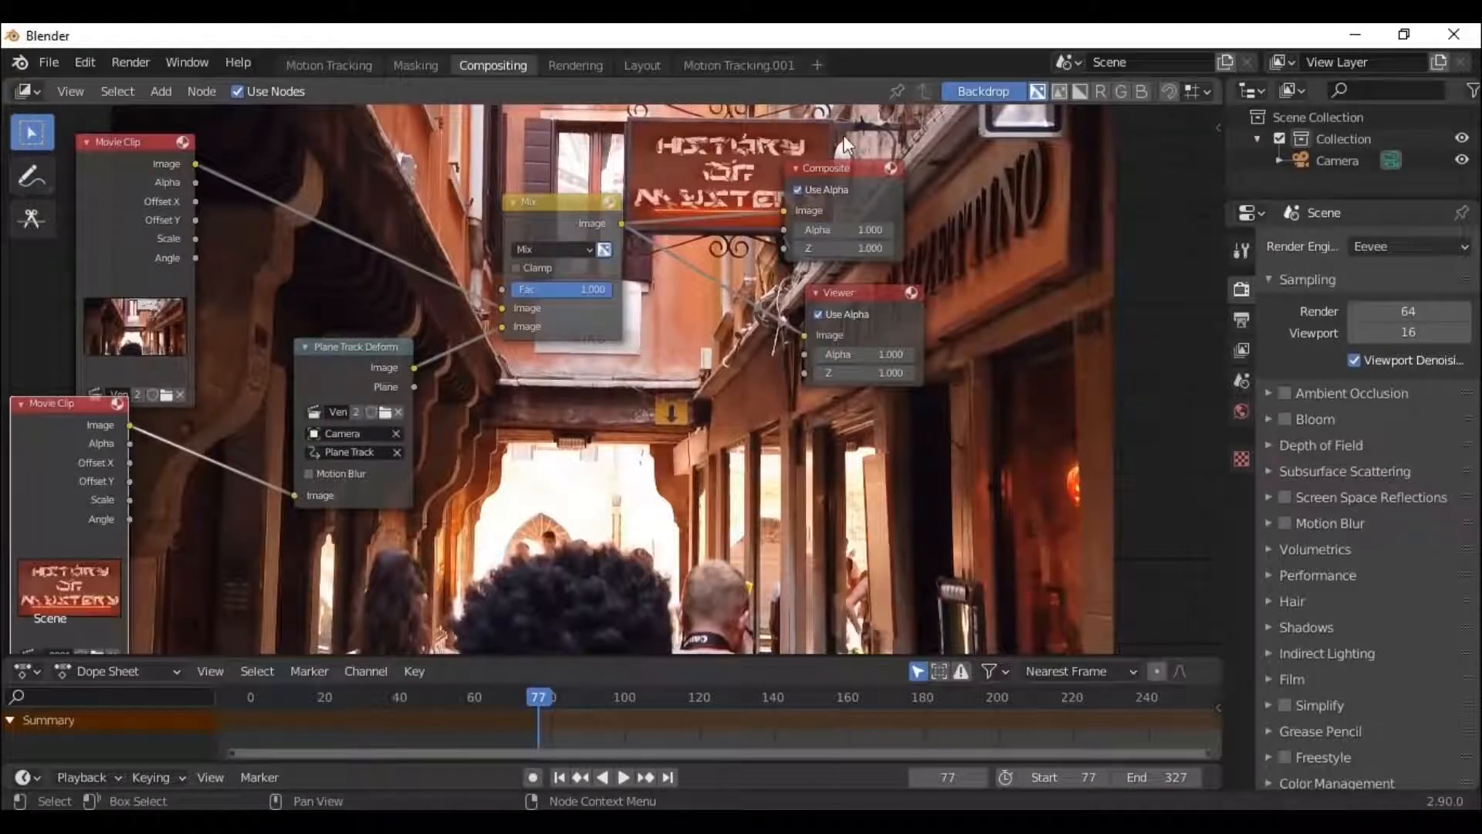
{"action": "left_click_drag", "start_coordinate": [327, 337], "coordinate": [362, 395]}
{"action": "left_click_drag", "start_coordinate": [99, 180], "coordinate": [54, 153]}
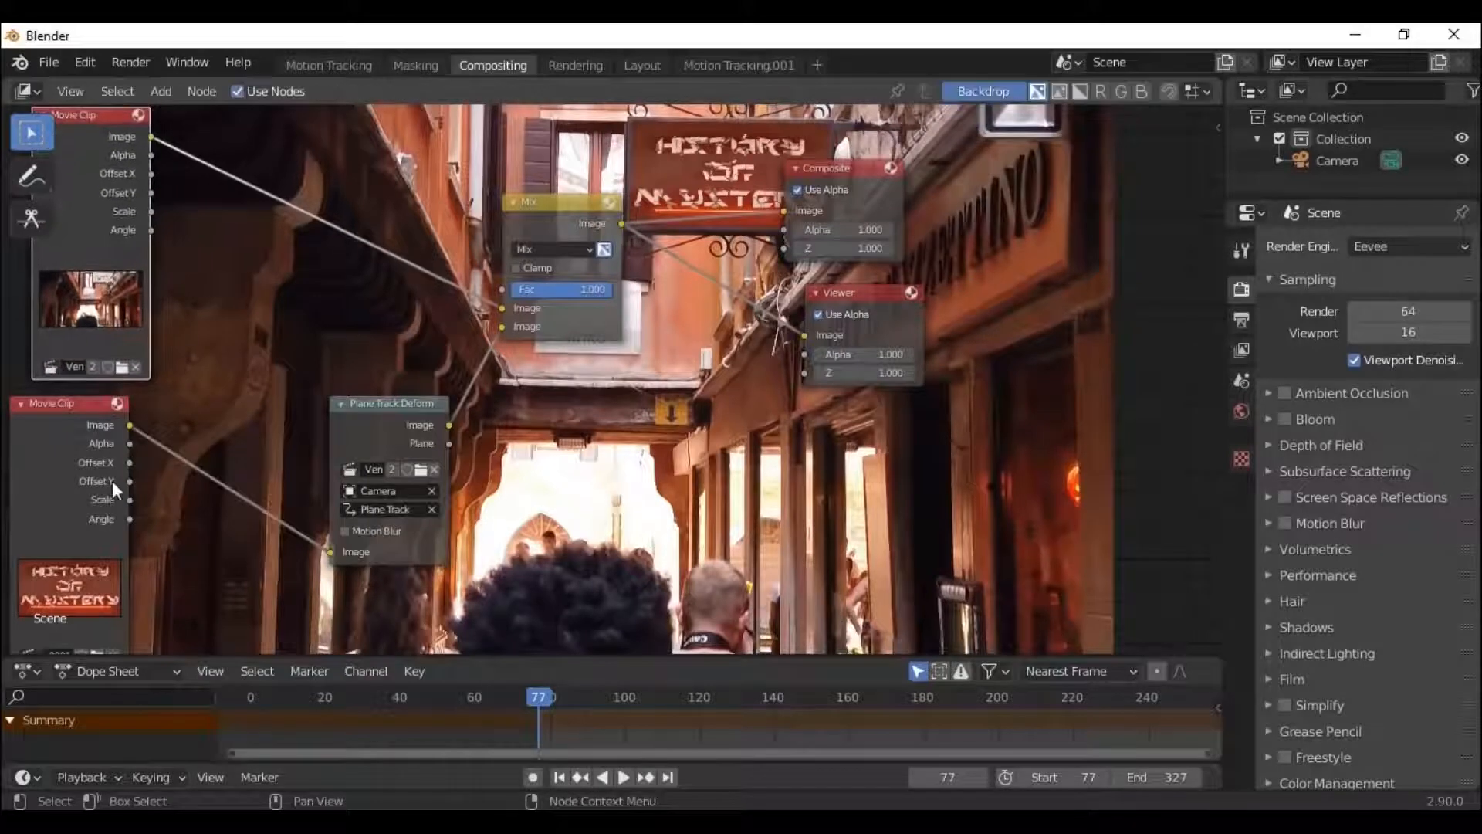
{"action": "left_click", "coordinate": [54, 414]}
{"action": "left_click_drag", "start_coordinate": [338, 452], "coordinate": [358, 420]}
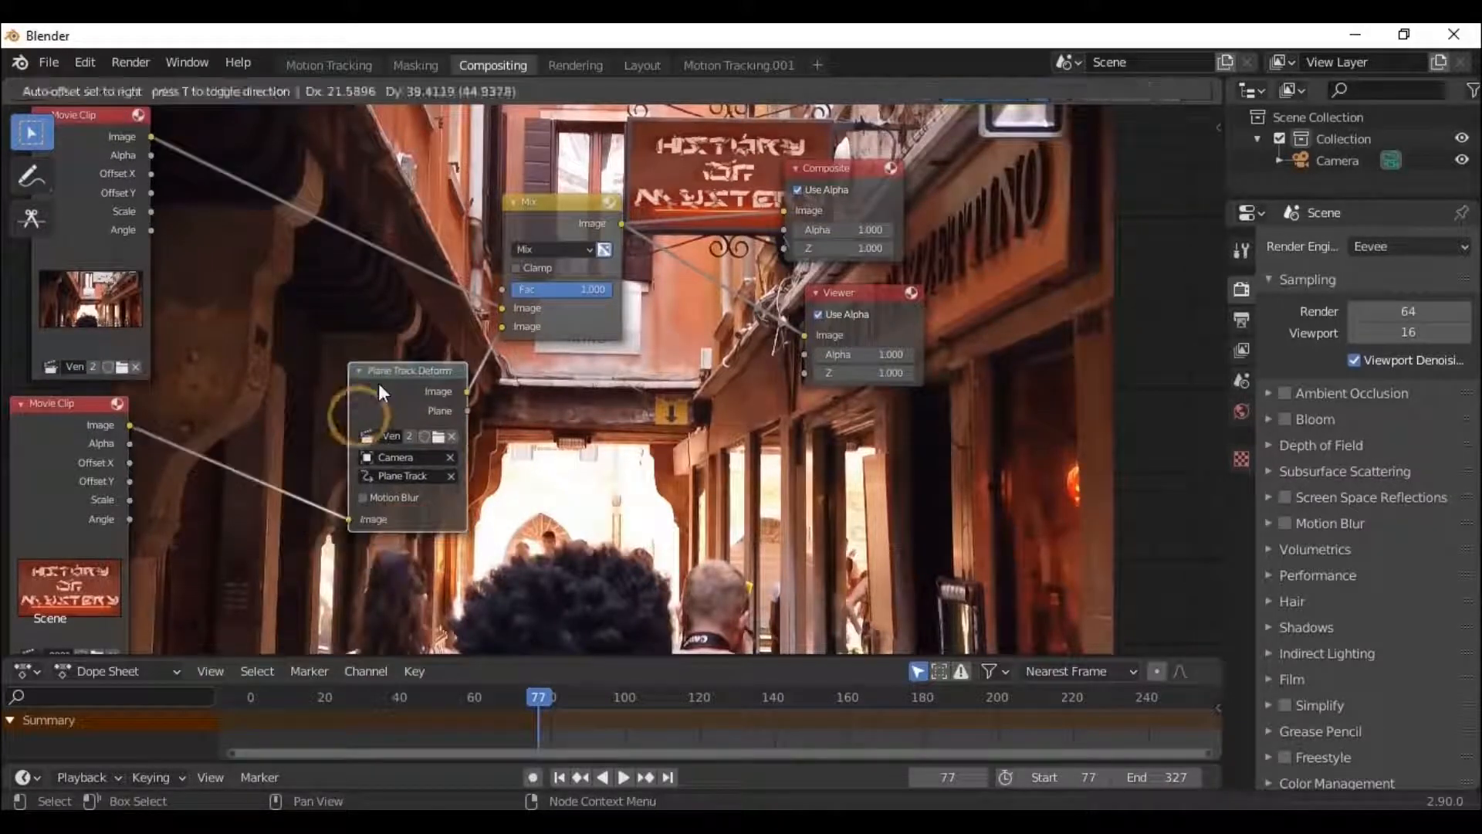
Preview the second Movie Clip in the Viewer and insert a Mix node between that clip and the Plane Track Deform node.
{"action": "left_click", "coordinate": [72, 429], "text": "ctrl+shift"}
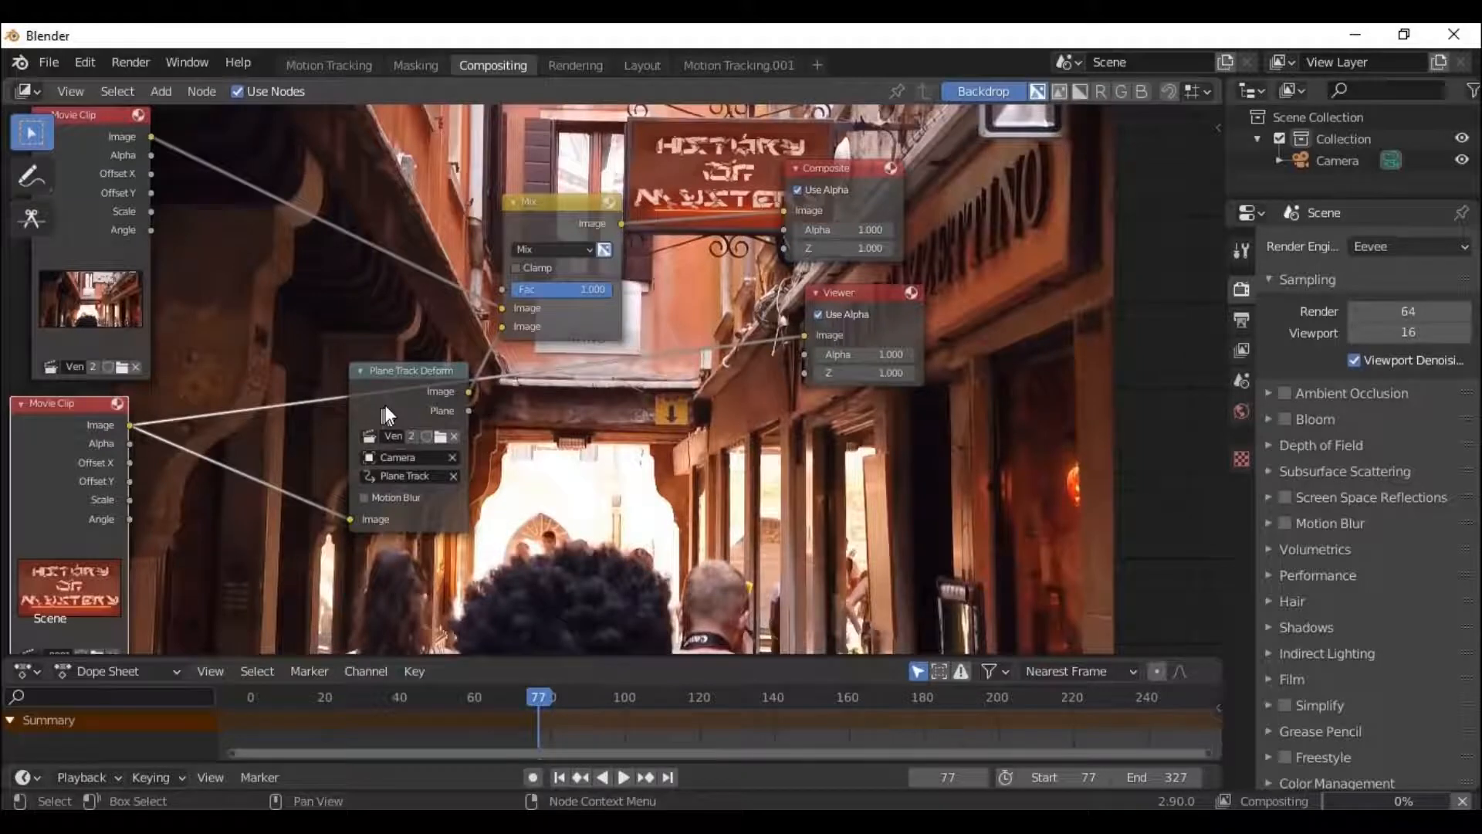
{"action": "left_click_drag", "start_coordinate": [416, 390], "coordinate": [460, 386]}
{"action": "left_click", "coordinate": [167, 88]}
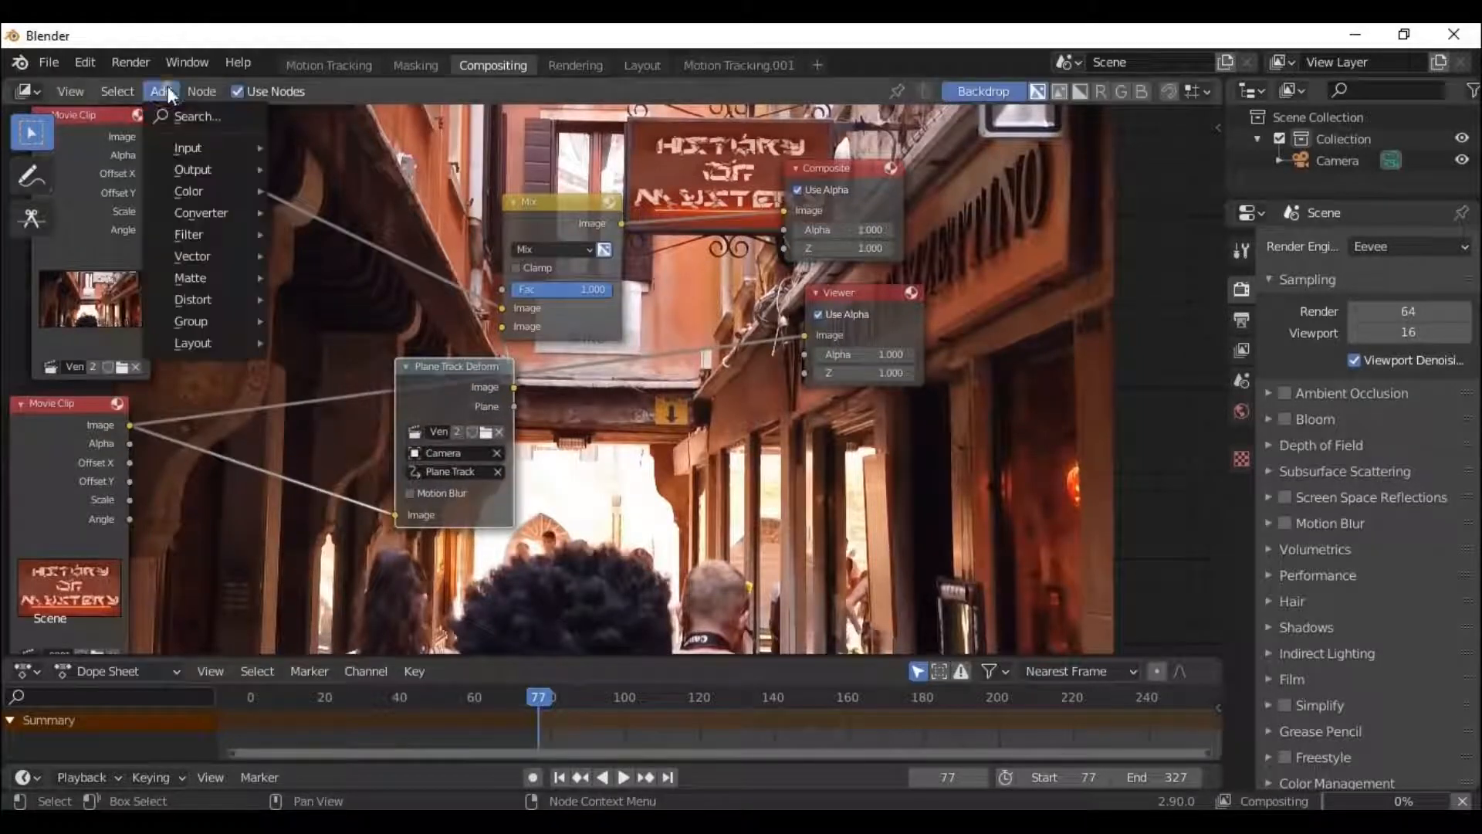
{"action": "mouse_move", "coordinate": [262, 191]}
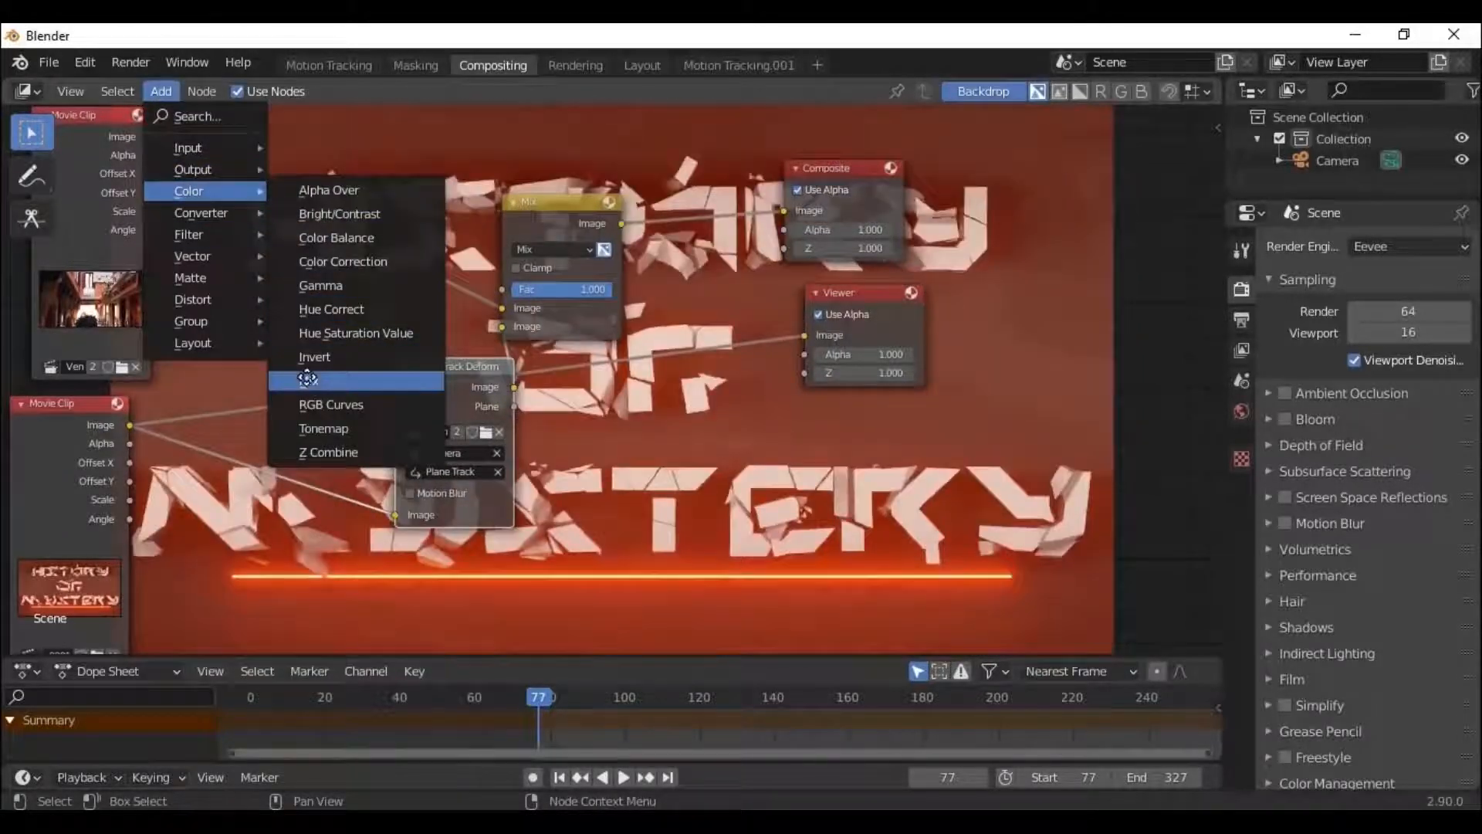
{"action": "left_click", "coordinate": [307, 376]}
{"action": "left_click", "coordinate": [208, 432]}
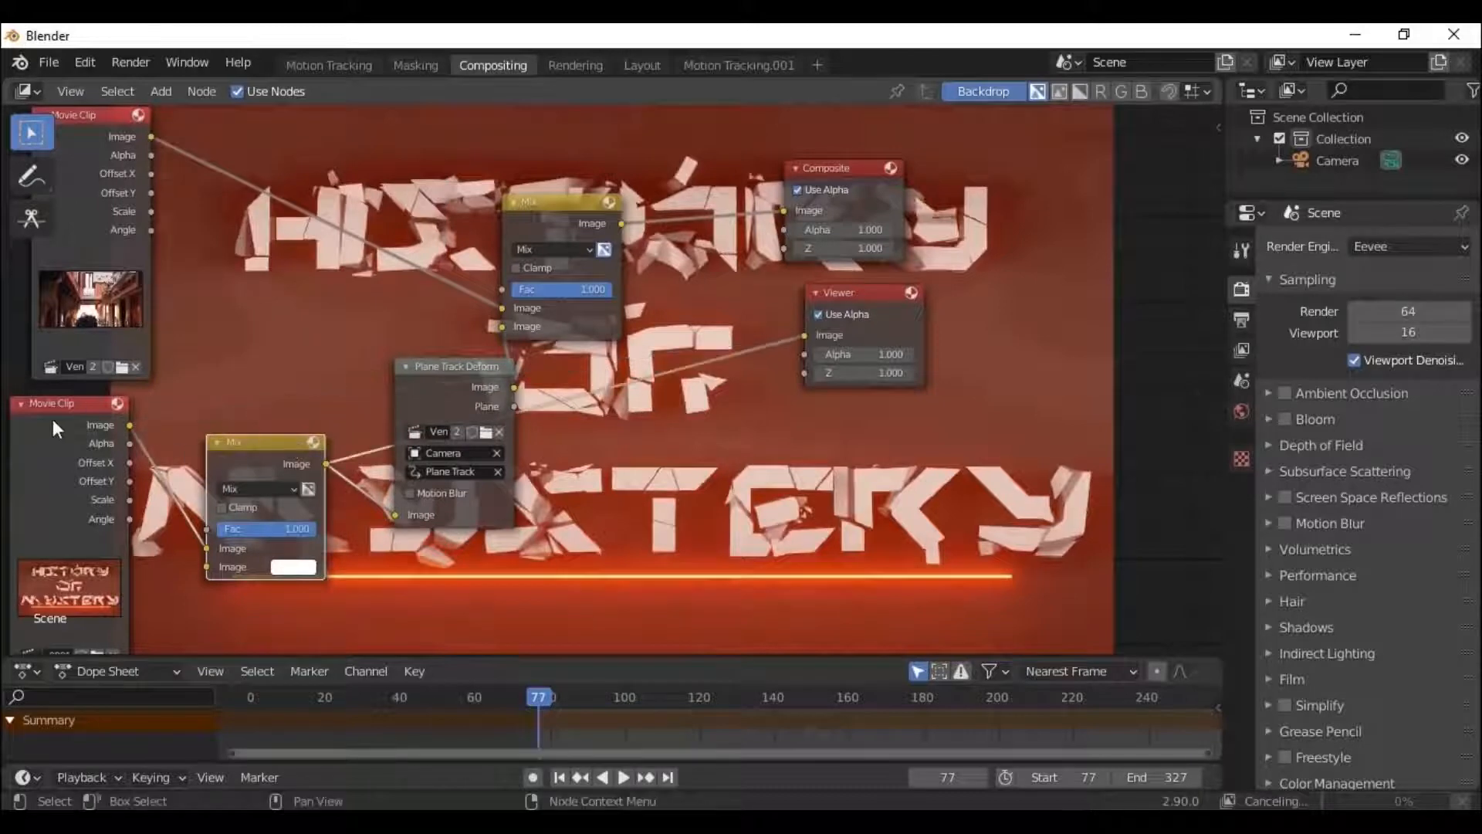
Add a Box Mask node above the second Movie Clip and connect its Mask output to the new Mix node's Fac input.
{"action": "left_click_drag", "start_coordinate": [53, 419], "coordinate": [14, 516]}
{"action": "left_click_drag", "start_coordinate": [440, 649], "coordinate": [316, 648]}
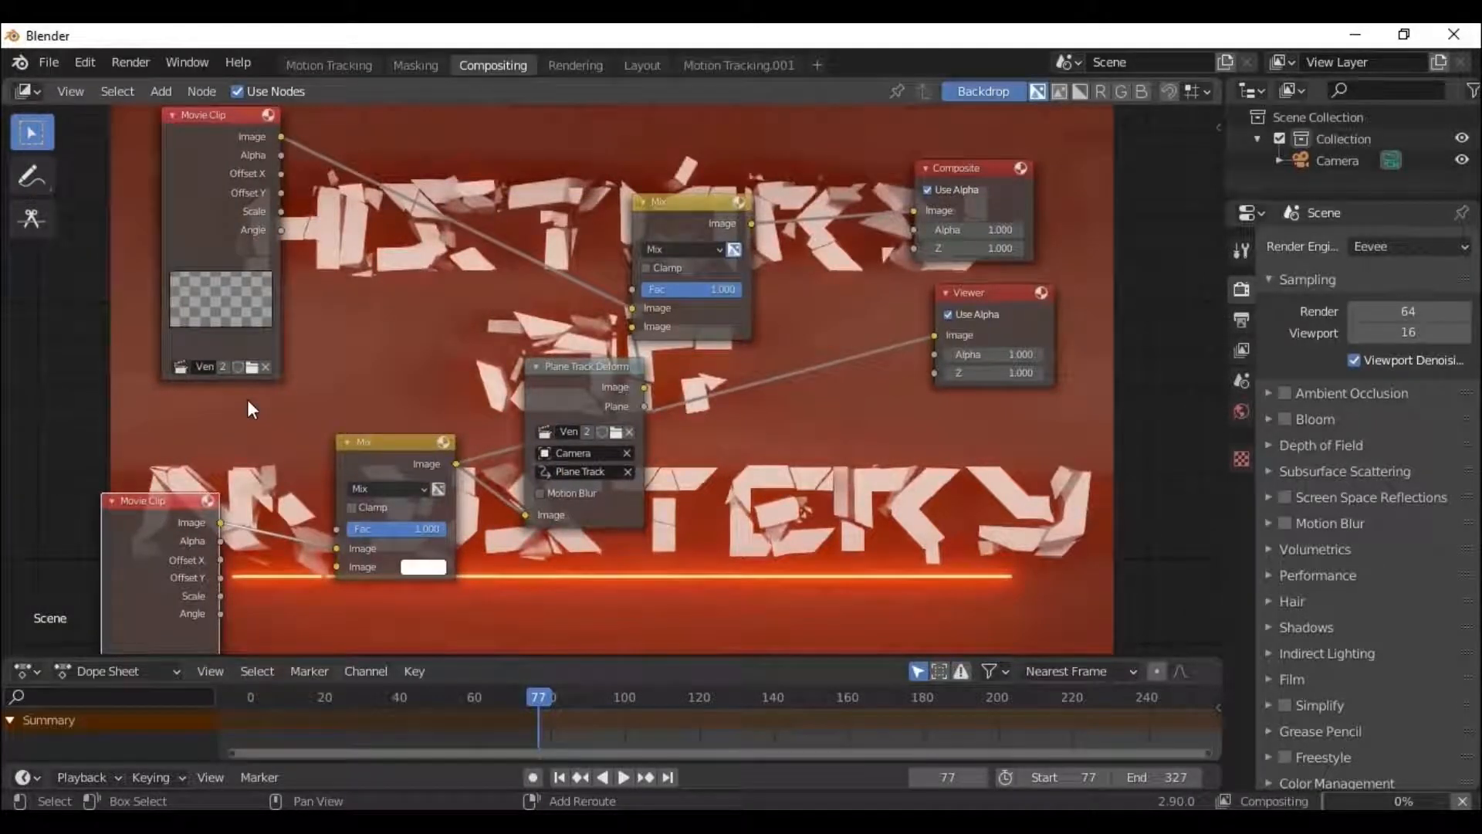
{"action": "key", "text": "shift+a"}
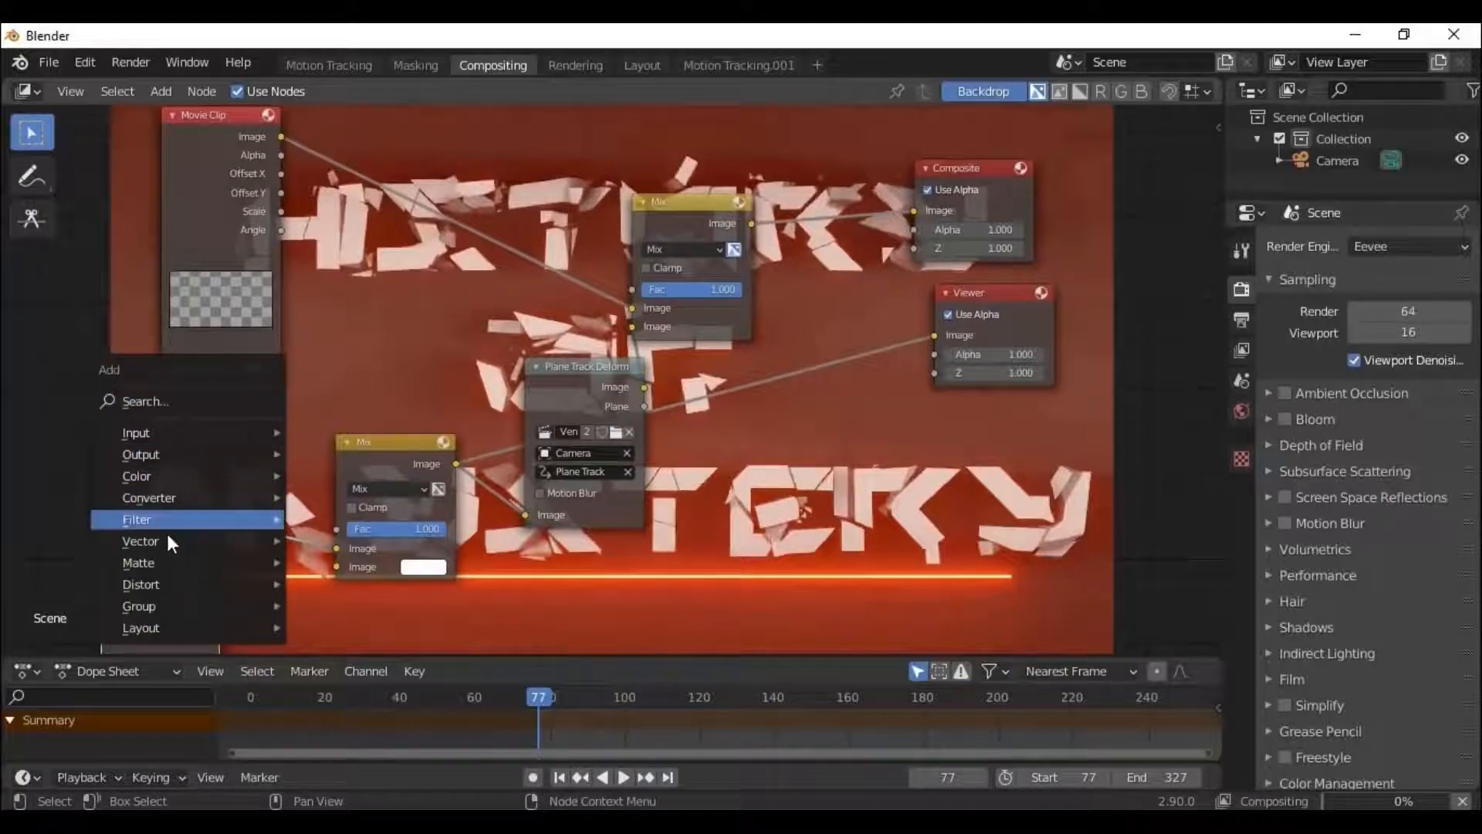
{"action": "mouse_move", "coordinate": [185, 563]}
{"action": "left_click", "coordinate": [322, 267]}
{"action": "left_click", "coordinate": [284, 289]}
{"action": "left_click_drag", "start_coordinate": [295, 316], "coordinate": [340, 531]}
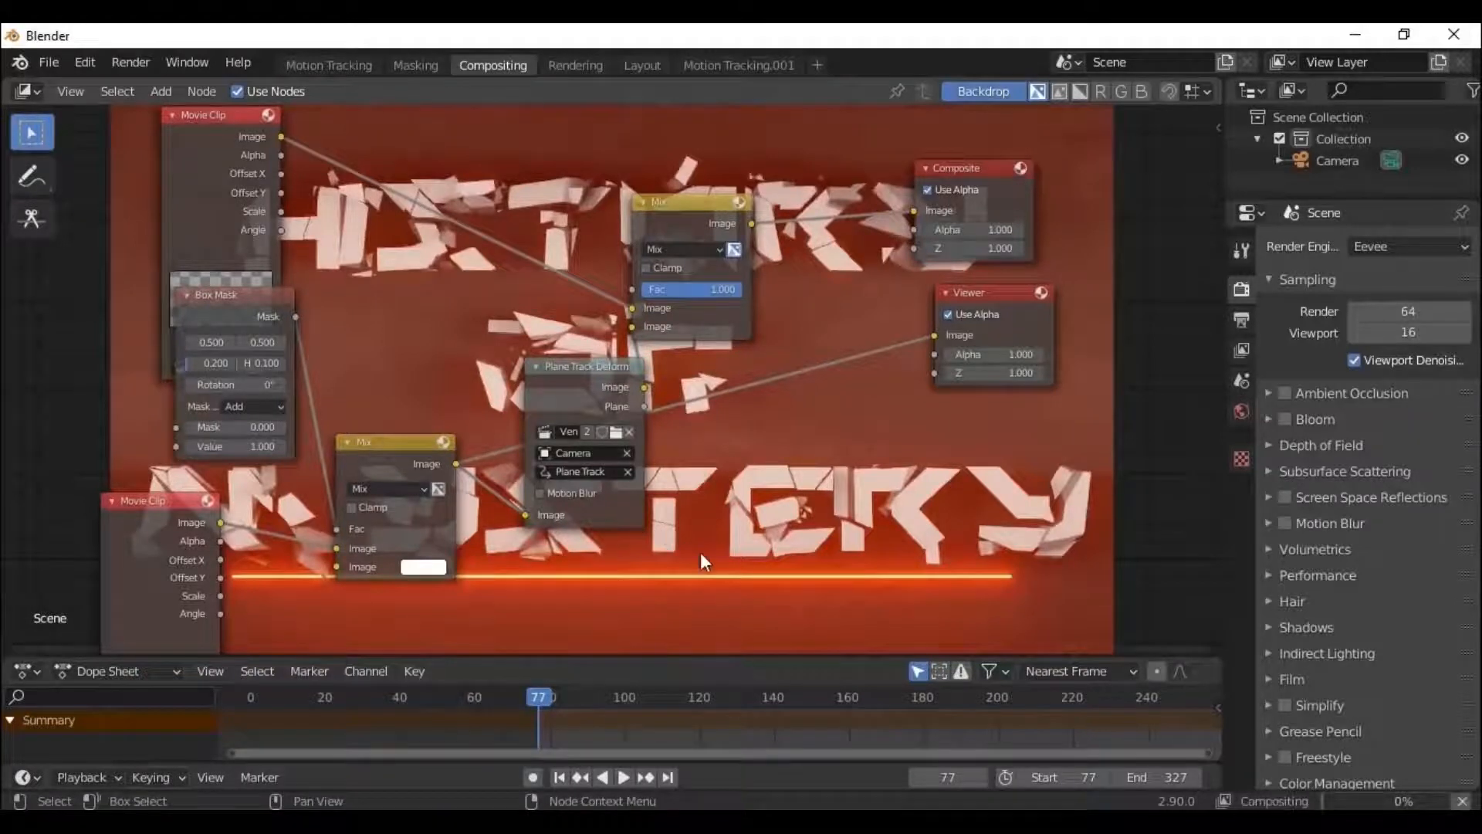
Shrink the backdrop to show the whole frame and set the Box Mask's width to 1.133 and height to 0.632.
{"action": "key", "text": "v"}
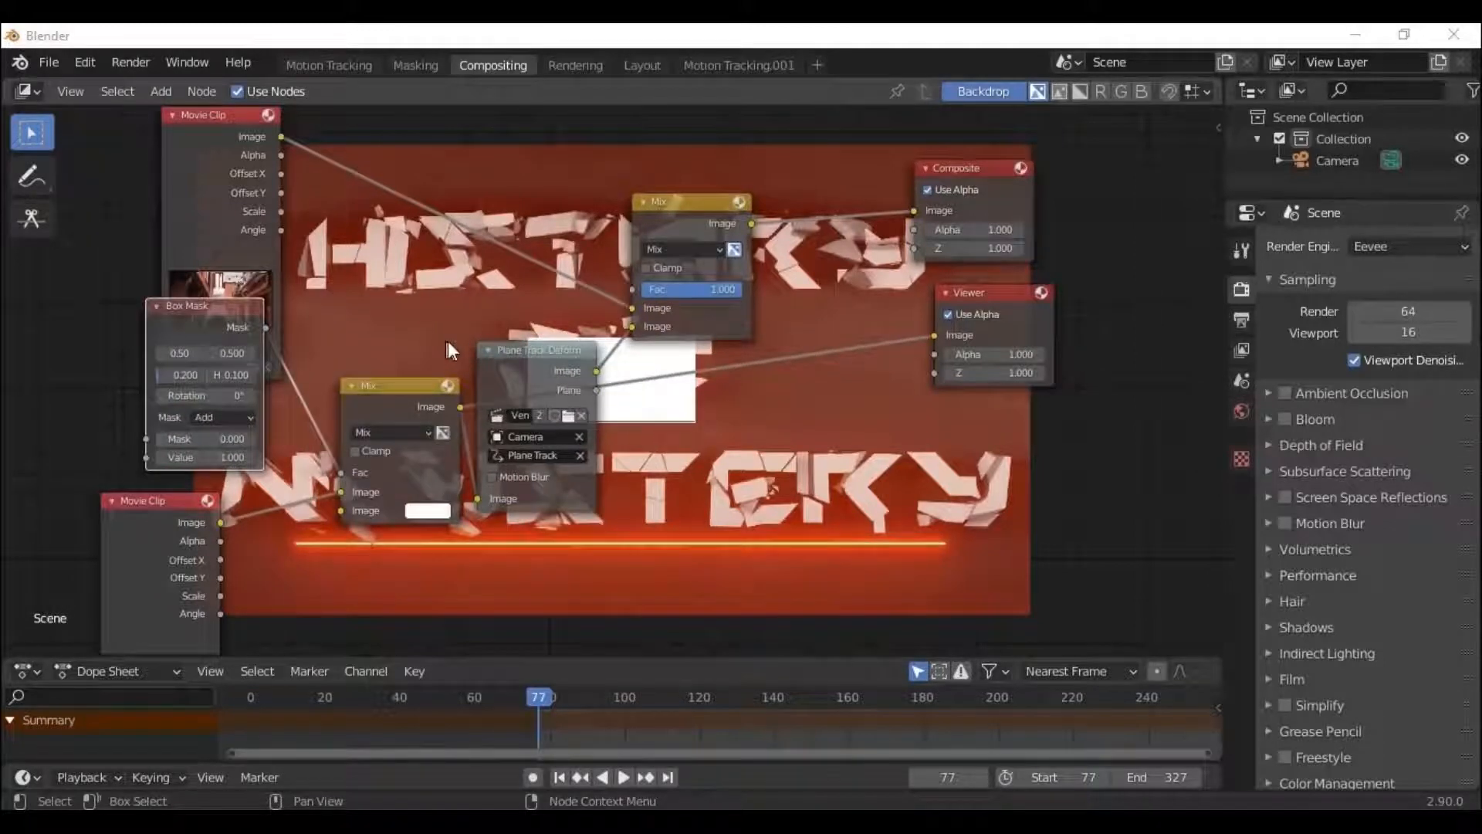
{"action": "left_click_drag", "start_coordinate": [182, 373], "coordinate": [243, 373]}
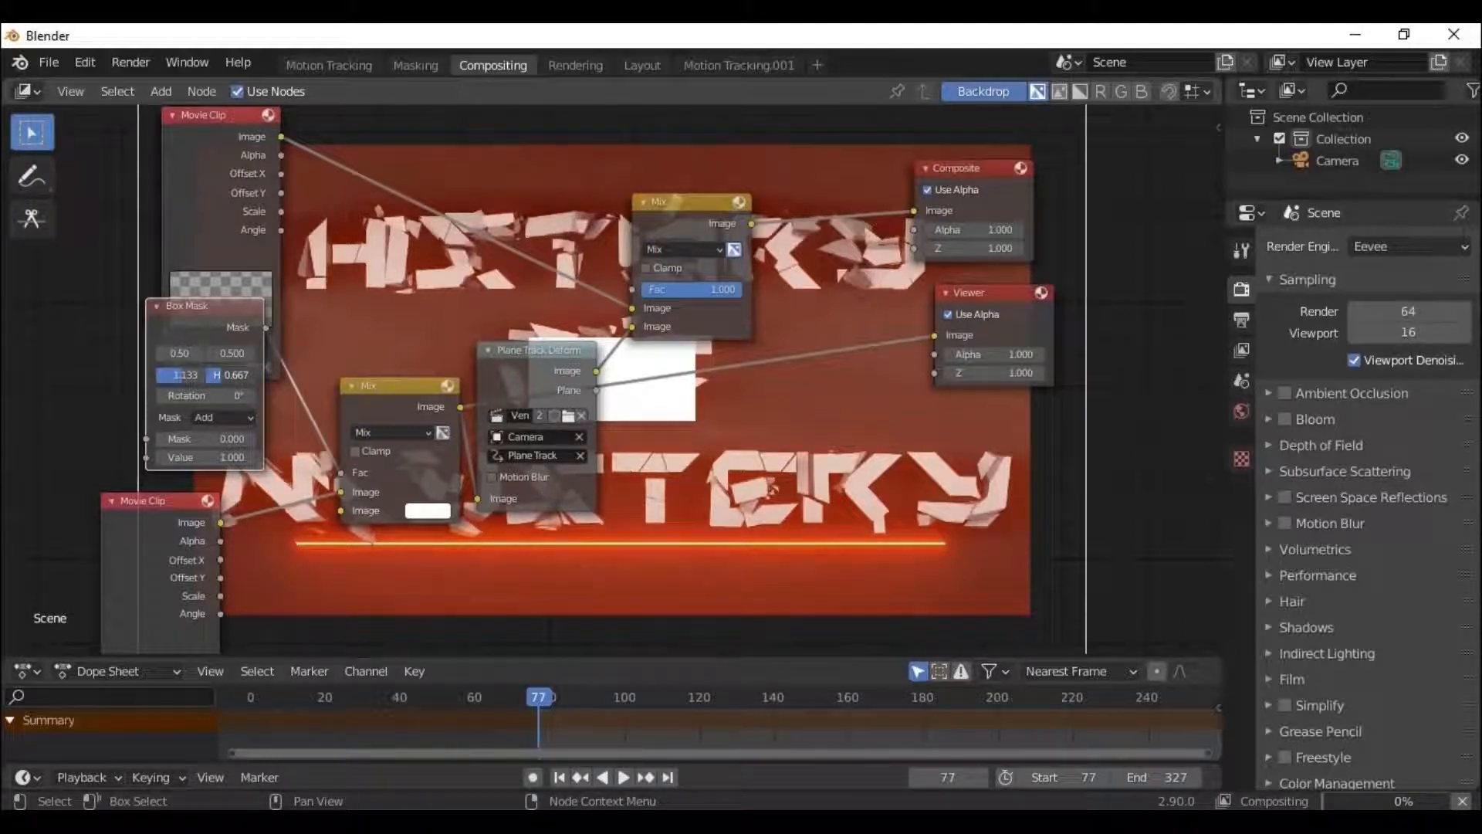
{"action": "mouse_move", "coordinate": [244, 374]}
{"action": "left_mouse_down"}
{"action": "mouse_move", "coordinate": [218, 374]}
{"action": "mouse_move", "coordinate": [238, 374]}
{"action": "left_mouse_up"}
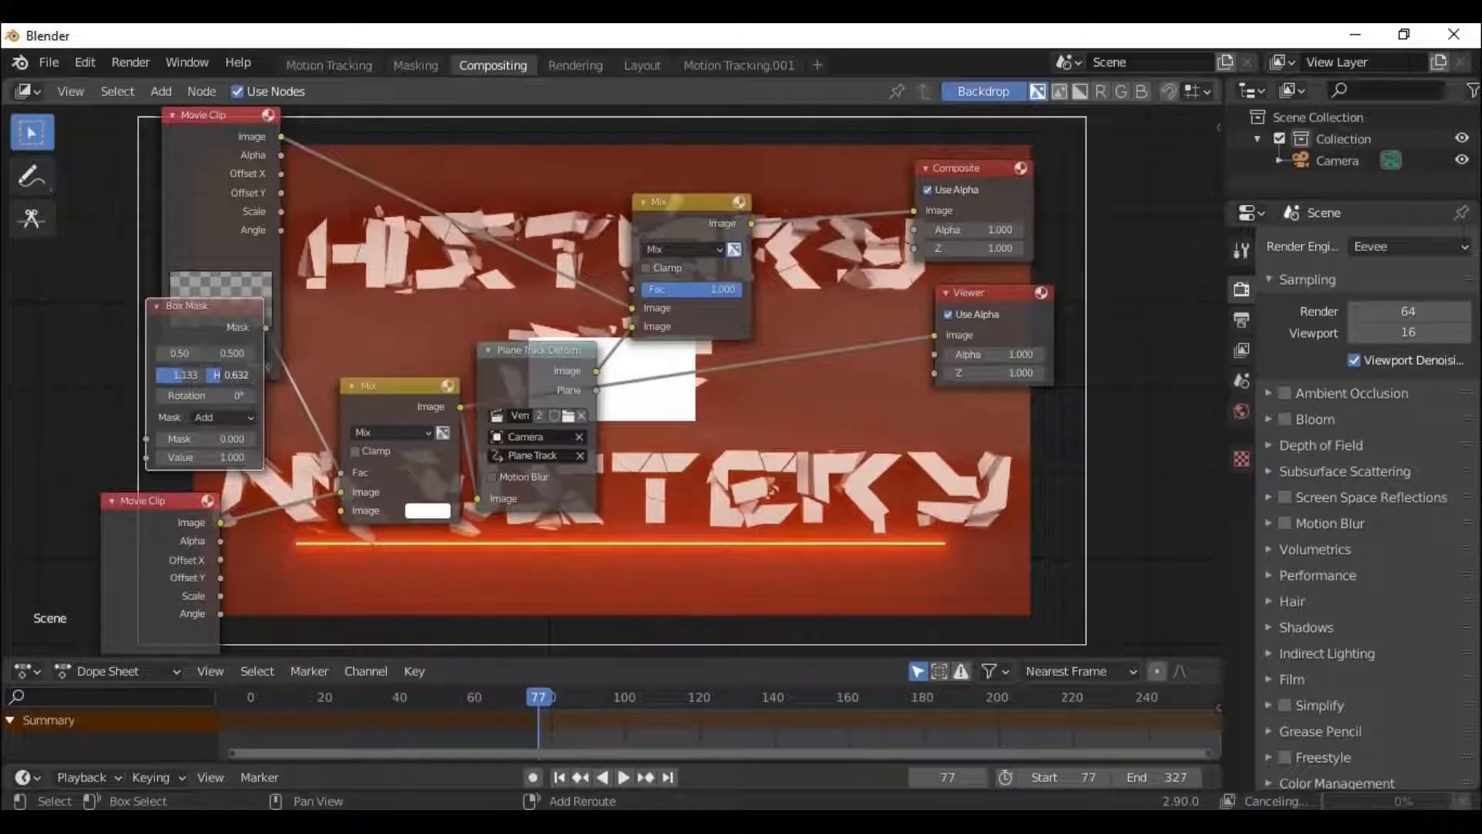
Add a second Box Mask node beside the existing one and connect its Mask output to the existing node's Mask input.
{"action": "left_click_drag", "start_coordinate": [176, 319], "coordinate": [161, 317]}
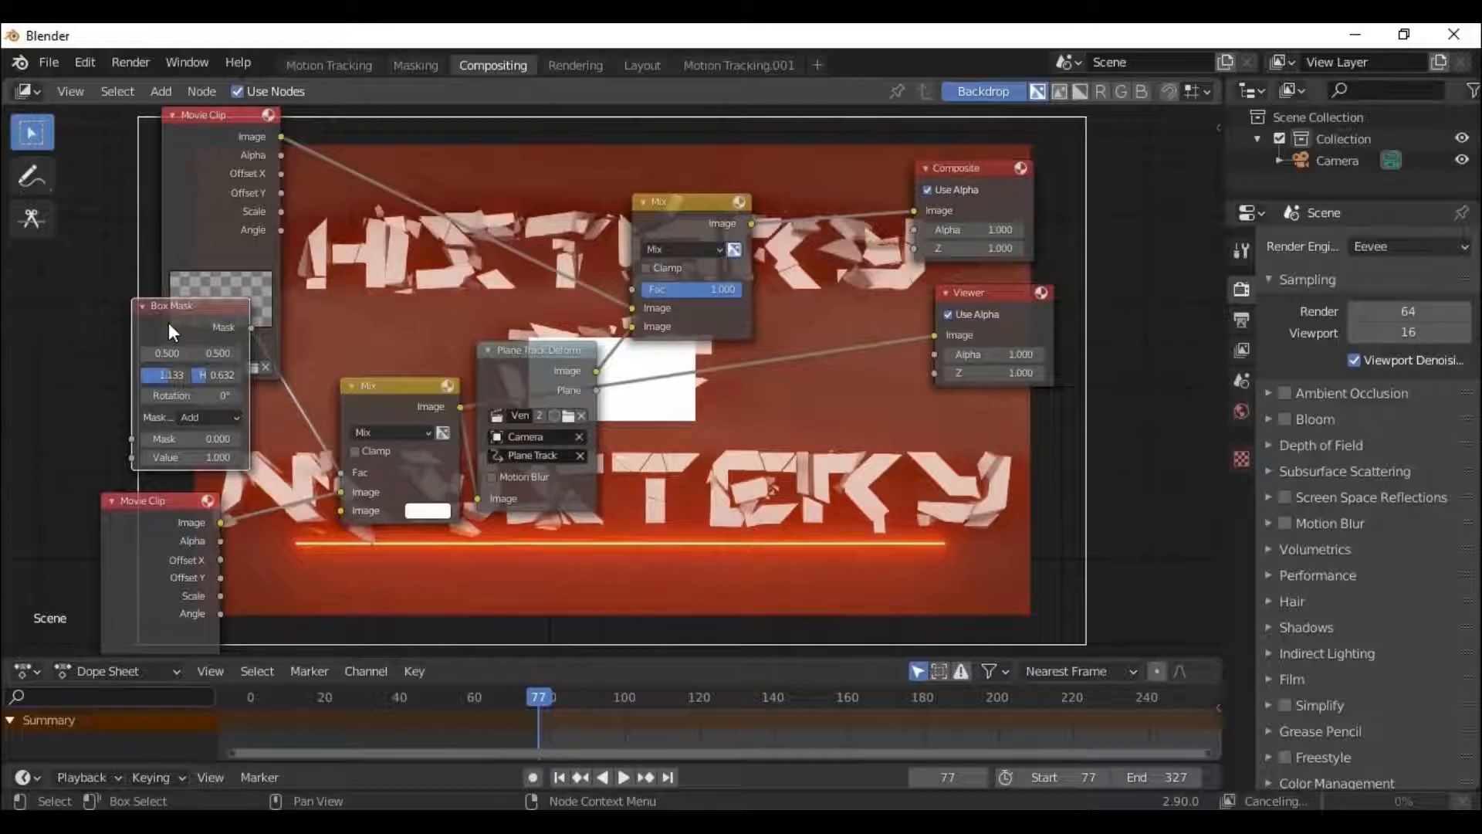
{"action": "key", "text": "shift+a"}
{"action": "mouse_move", "coordinate": [85, 324]}
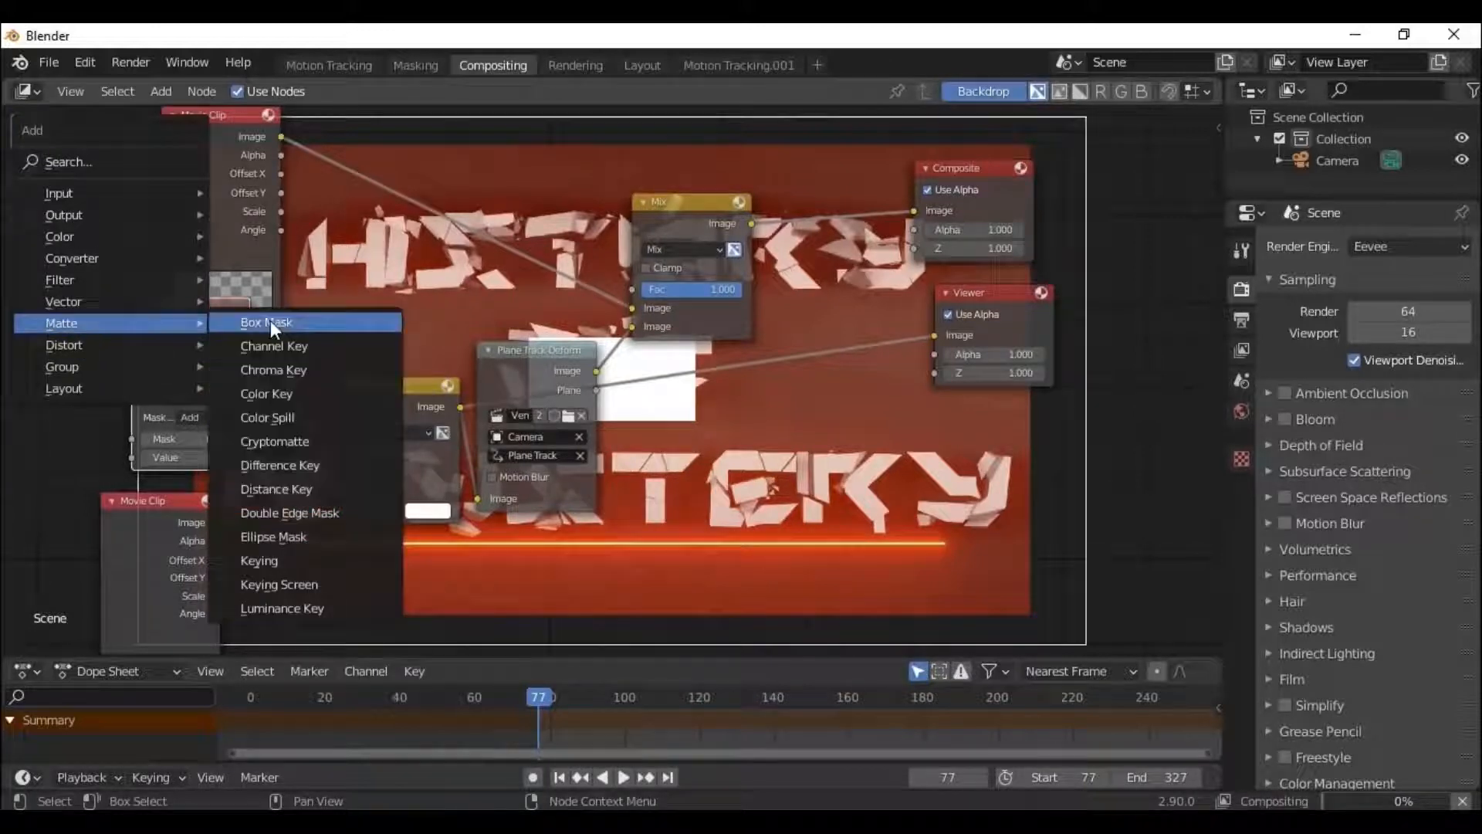
{"action": "left_click", "coordinate": [243, 321]}
{"action": "left_click", "coordinate": [120, 332]}
{"action": "left_click_drag", "start_coordinate": [122, 324], "coordinate": [133, 442]}
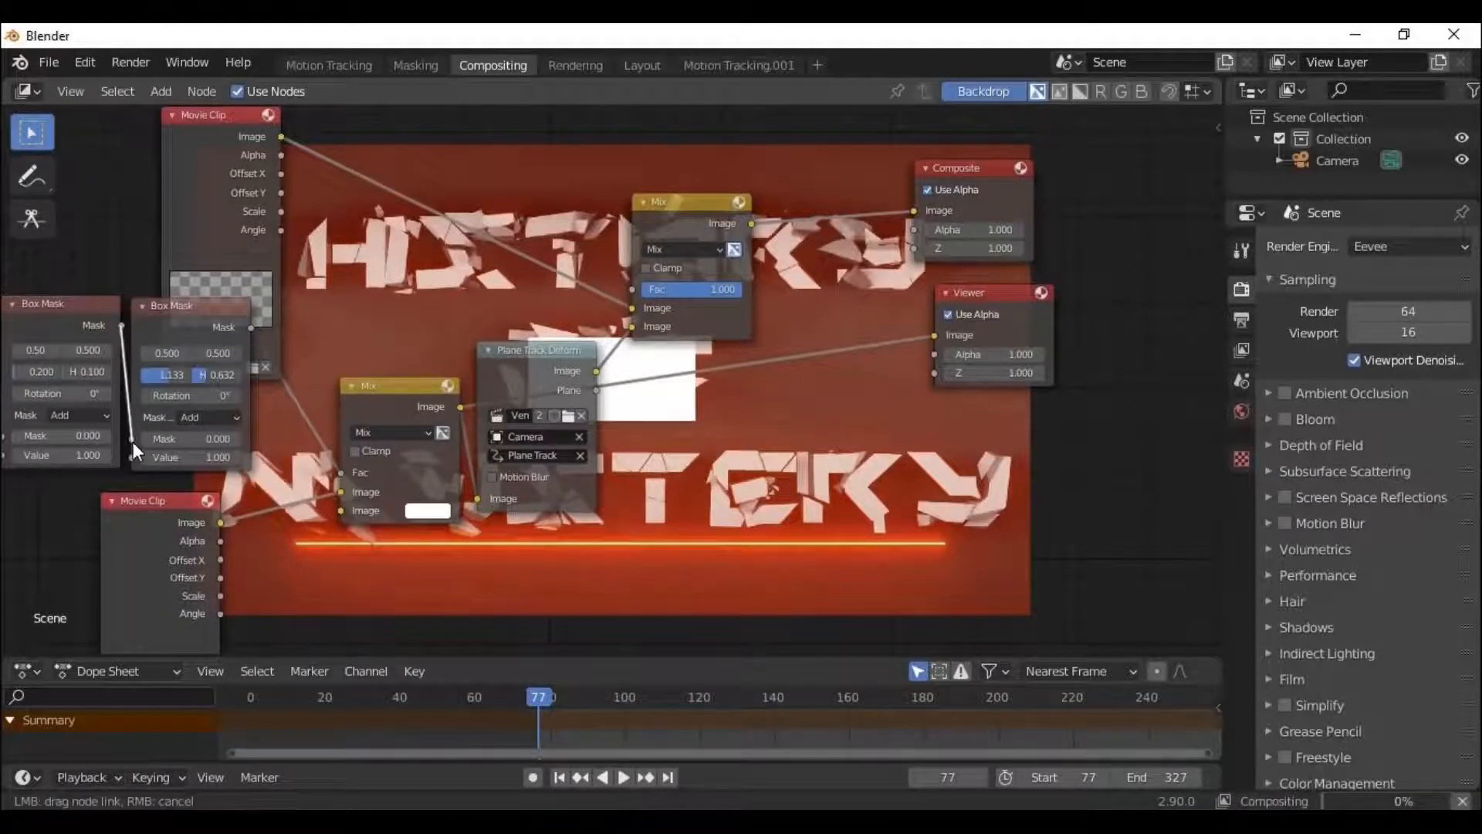
{"action": "left_click_drag", "start_coordinate": [119, 325], "coordinate": [133, 439]}
{"action": "left_click_drag", "start_coordinate": [159, 304], "coordinate": [203, 284]}
{"action": "left_click_drag", "start_coordinate": [120, 325], "coordinate": [178, 418]}
Set the original Box Mask's mask type to Not and move the new Box Mask node closer to it.
{"action": "left_click", "coordinate": [243, 396]}
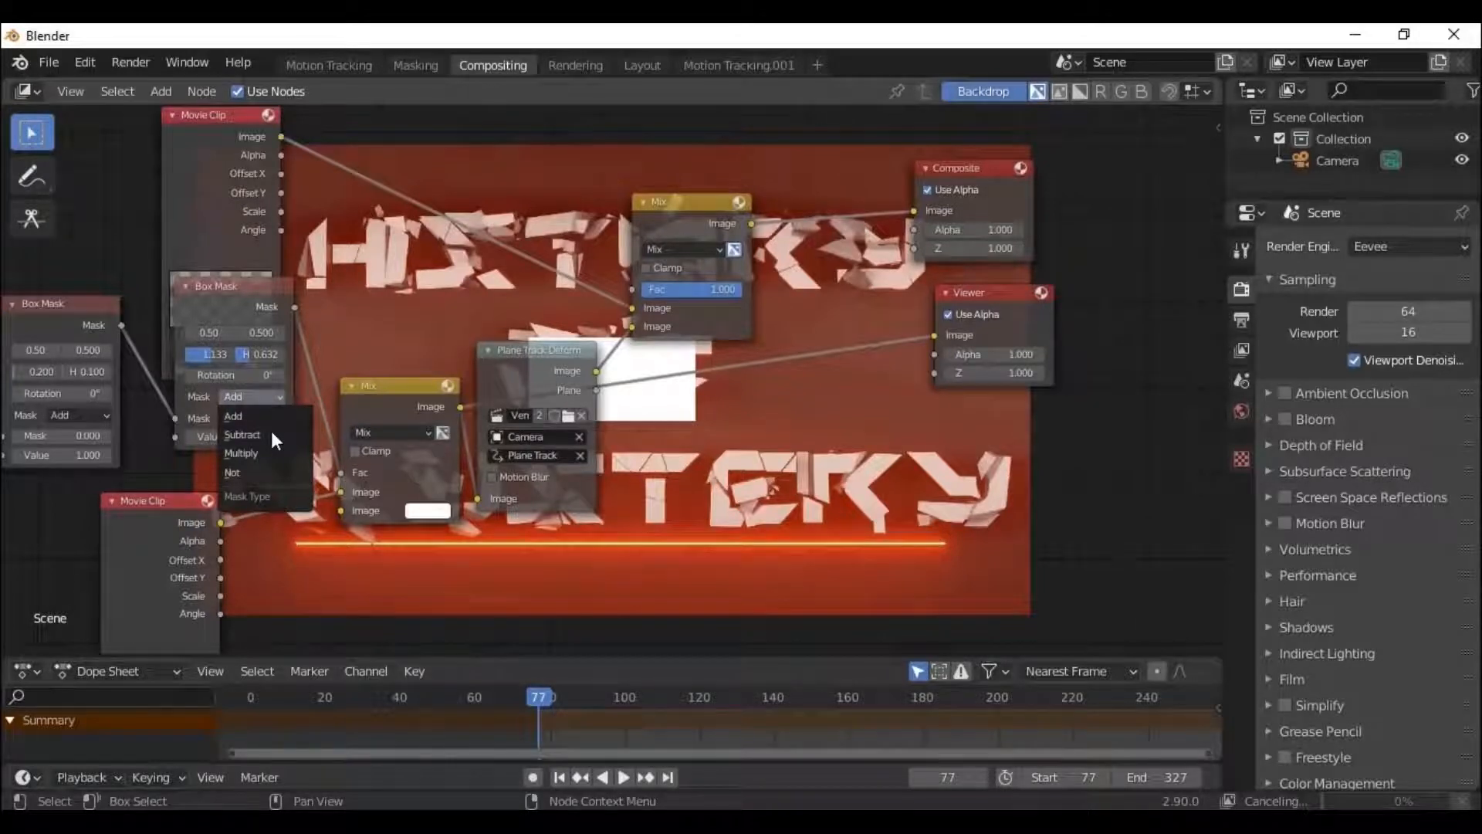
{"action": "left_click", "coordinate": [232, 473]}
{"action": "left_click_drag", "start_coordinate": [99, 315], "coordinate": [129, 317]}
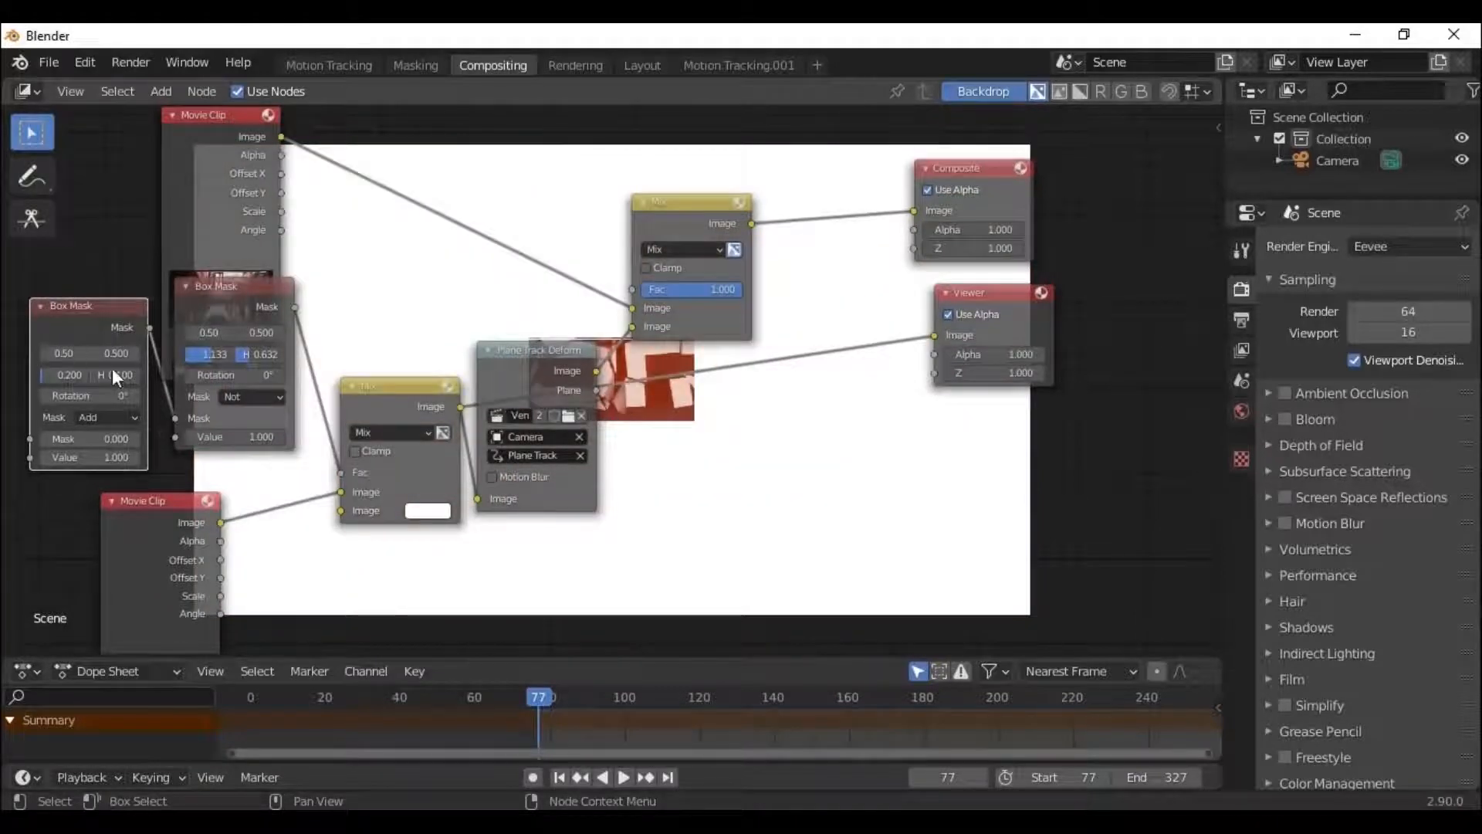
{"action": "left_click", "coordinate": [68, 374]}
{"action": "left_click_drag", "start_coordinate": [68, 374], "coordinate": [84, 374]}
{"action": "right_click", "coordinate": [67, 374]}
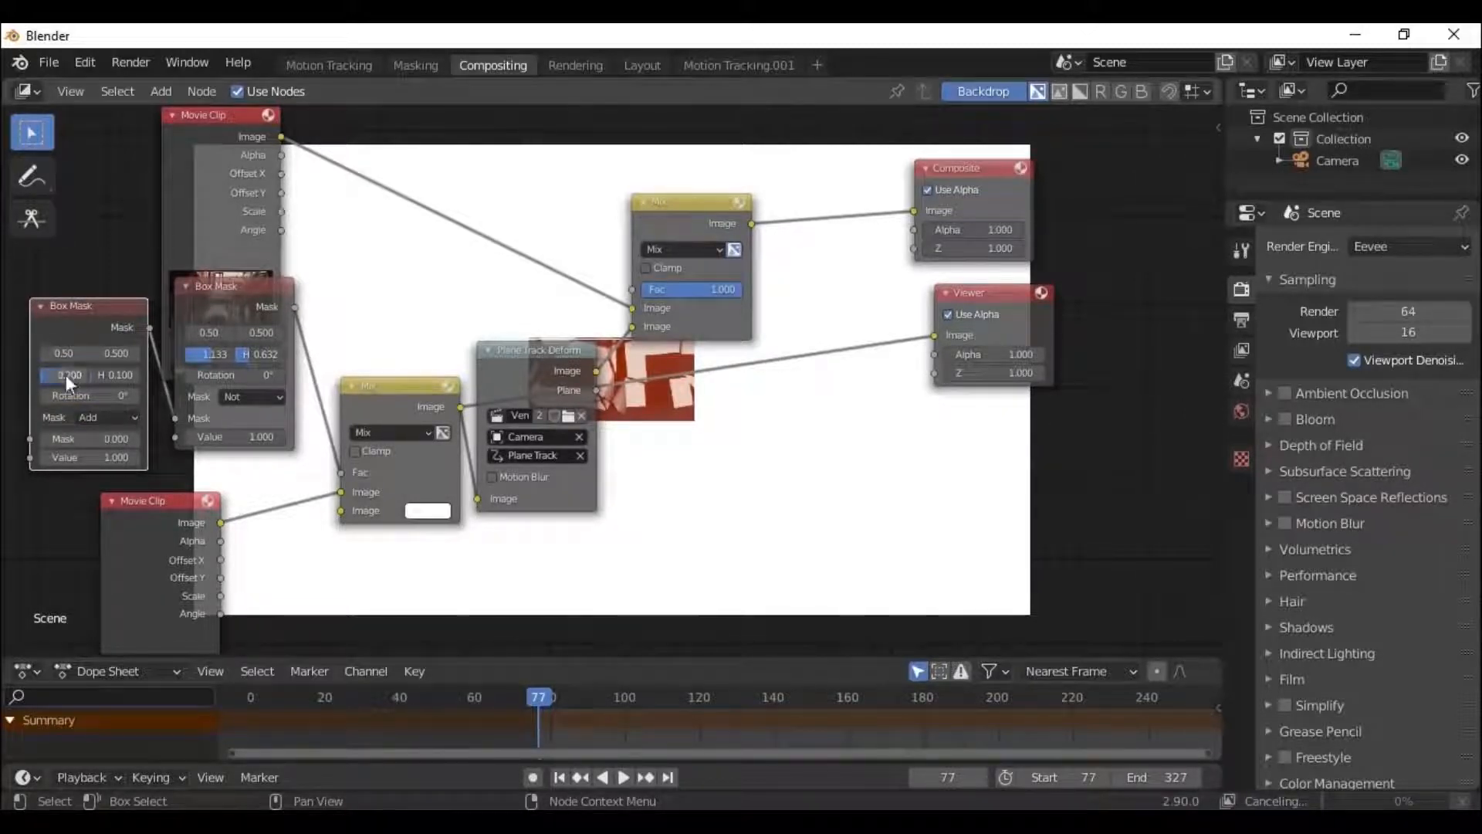
Set the Mix node's second colour to black and the new Box Mask's width to 0.900 and height to 0.467.
{"action": "left_click", "coordinate": [429, 511]}
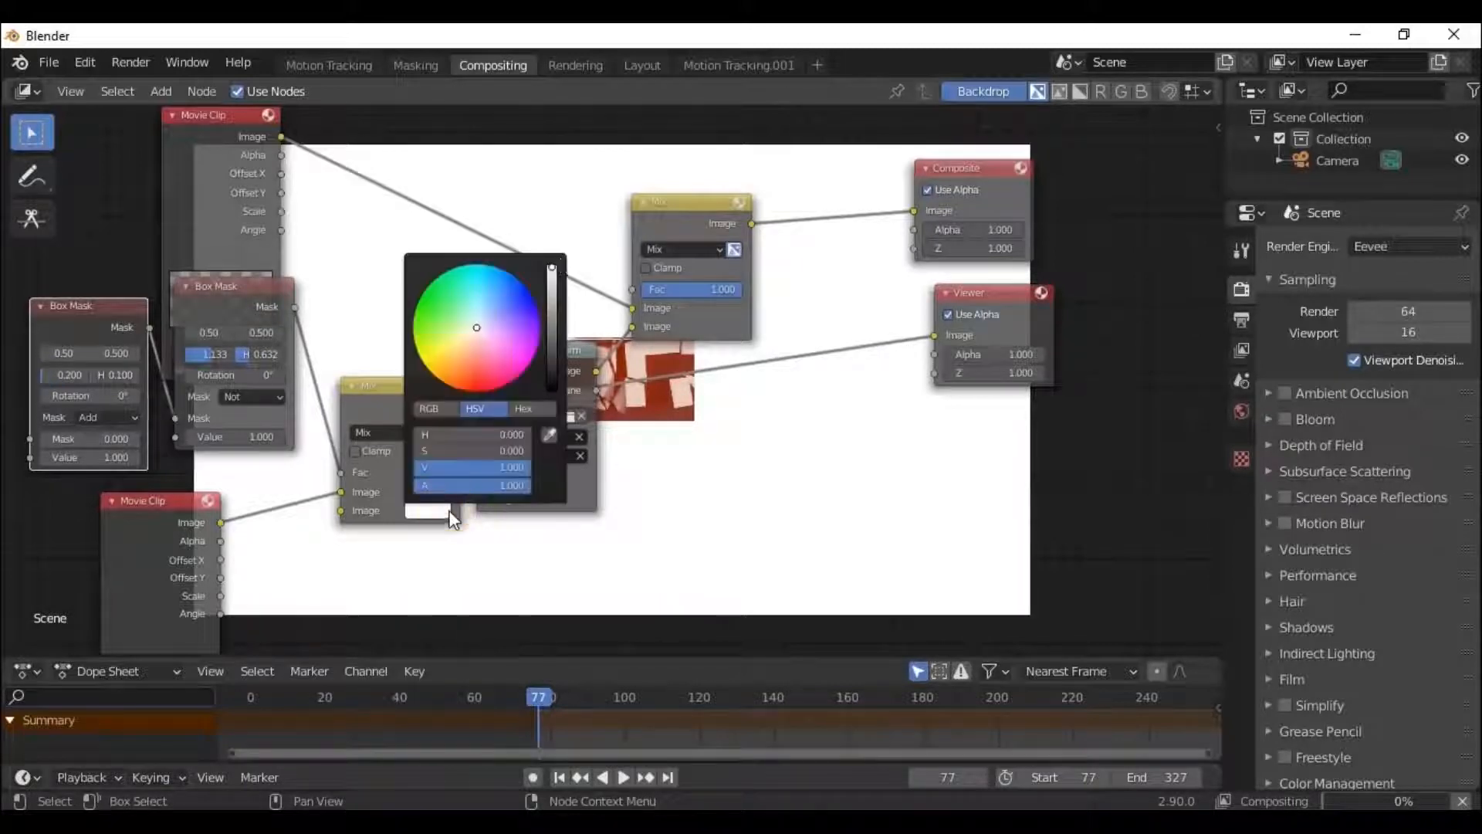
{"action": "left_click_drag", "start_coordinate": [560, 280], "coordinate": [553, 389]}
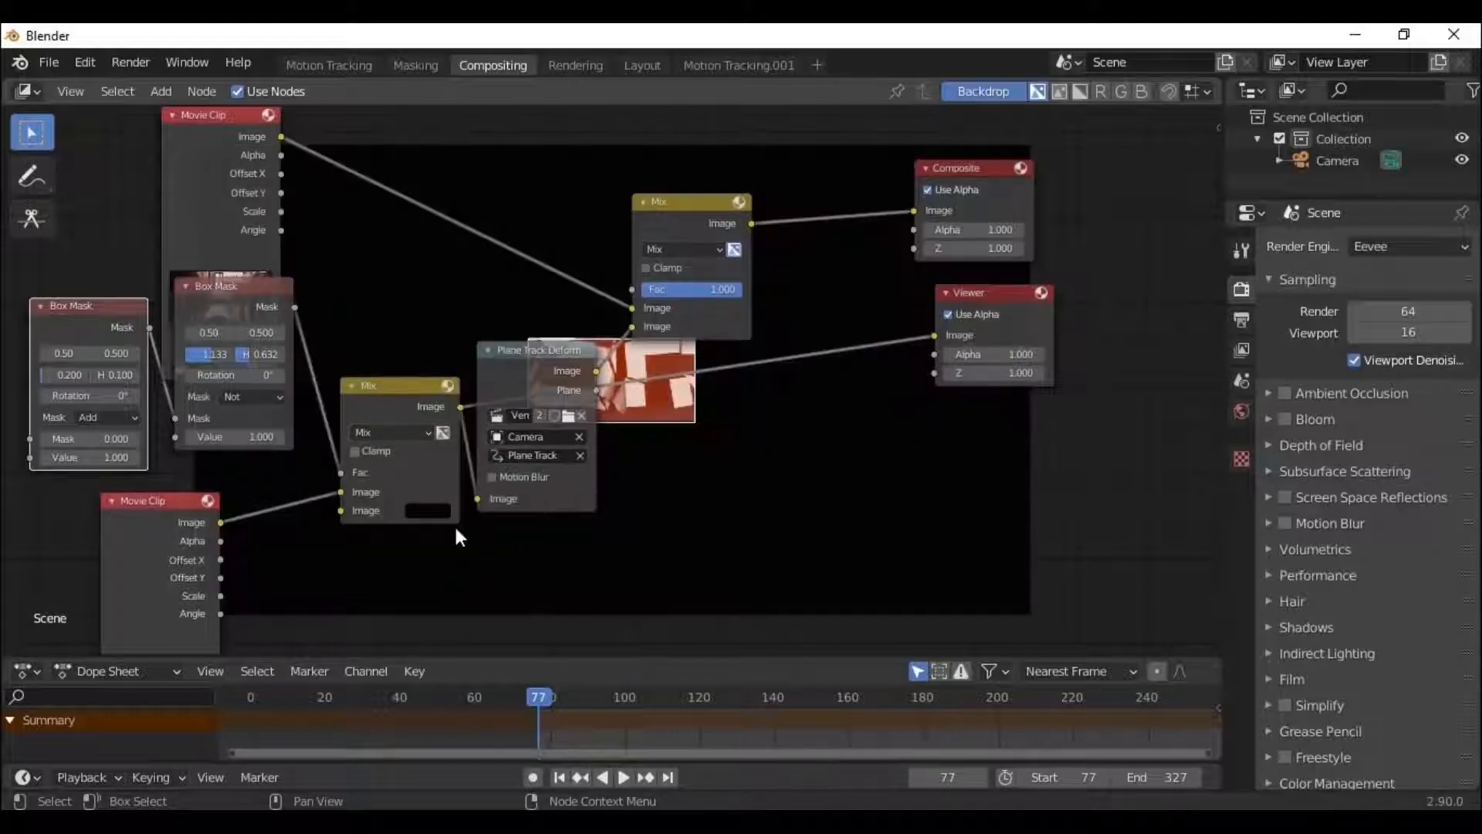
{"action": "left_click_drag", "start_coordinate": [53, 374], "coordinate": [147, 374]}
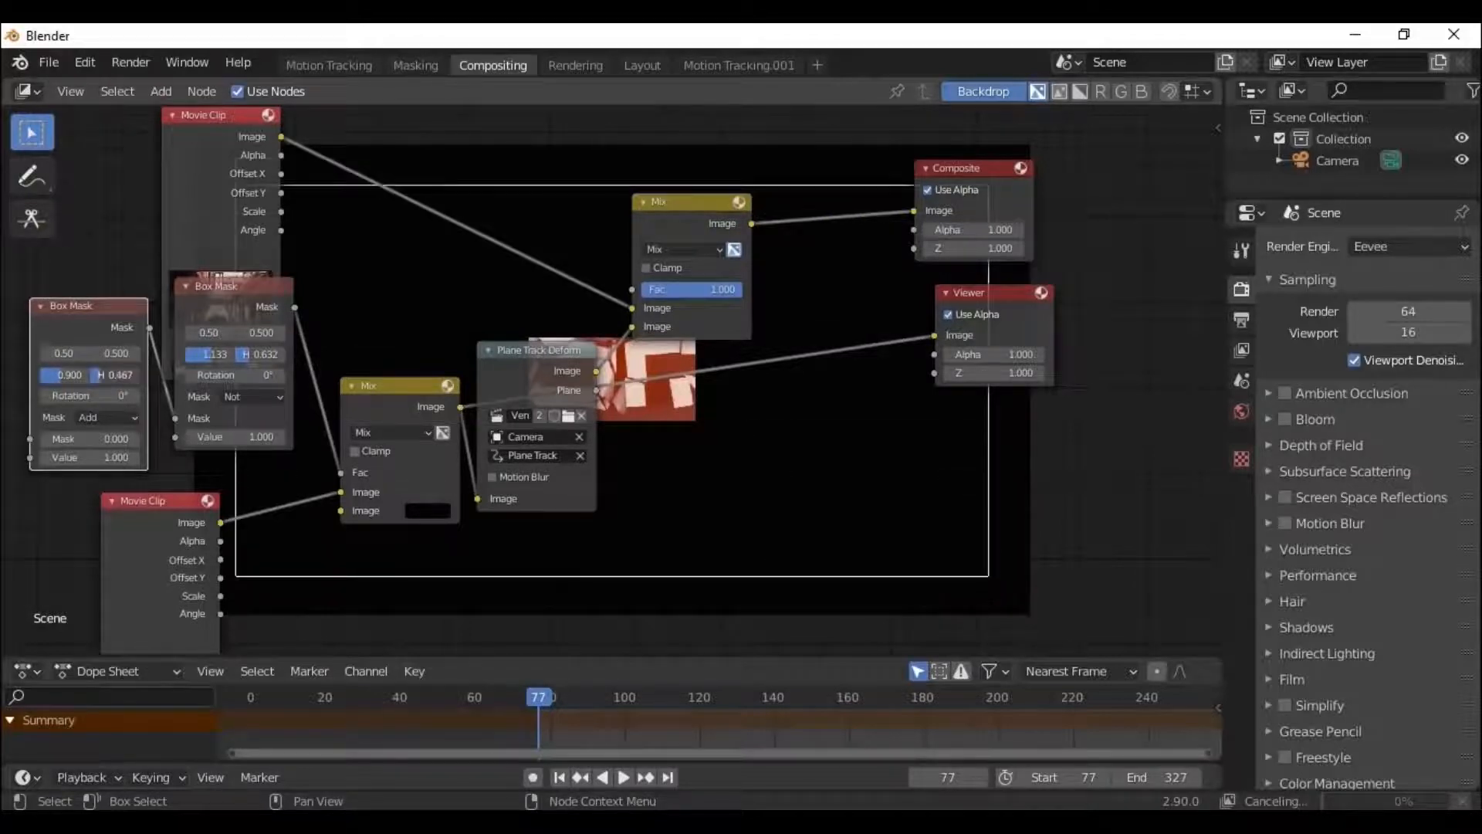
Move both Movie Clip nodes outward, away from the Box Mask nodes.
{"action": "left_click", "coordinate": [213, 138]}
{"action": "key", "text": "g"}
{"action": "left_click", "coordinate": [118, 158]}
{"action": "left_click", "coordinate": [193, 532]}
{"action": "key", "text": "g"}
{"action": "left_click", "coordinate": [459, 601]}
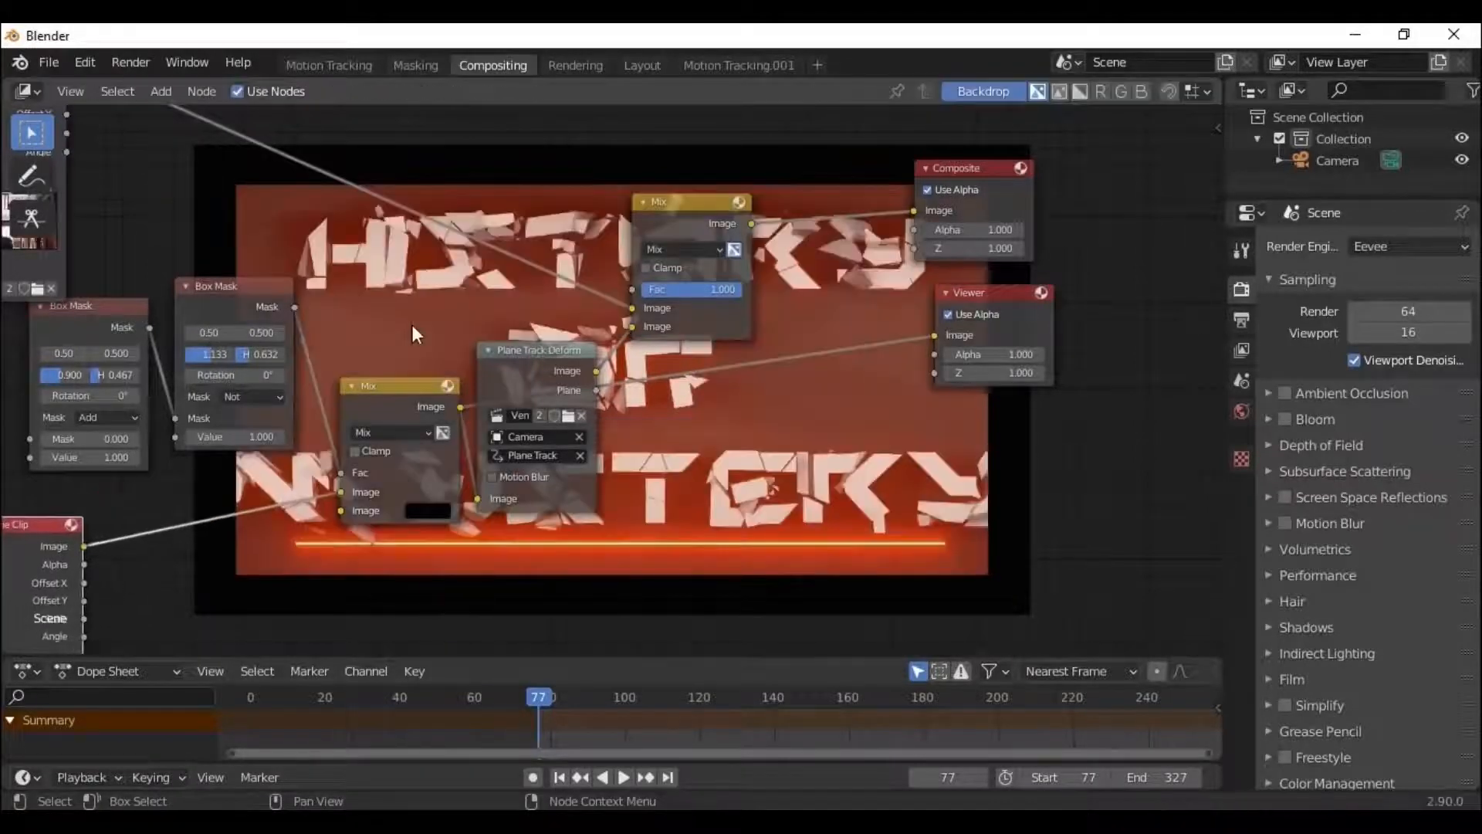
Shift the Plane Track Deform node and its feeding Mix node to make room after the Box Mask nodes.
{"action": "left_click", "coordinate": [538, 363]}
{"action": "key", "text": "g"}
{"action": "left_click", "coordinate": [640, 376]}
{"action": "left_click", "coordinate": [402, 388]}
{"action": "key", "text": "g"}
{"action": "left_click", "coordinate": [485, 398]}
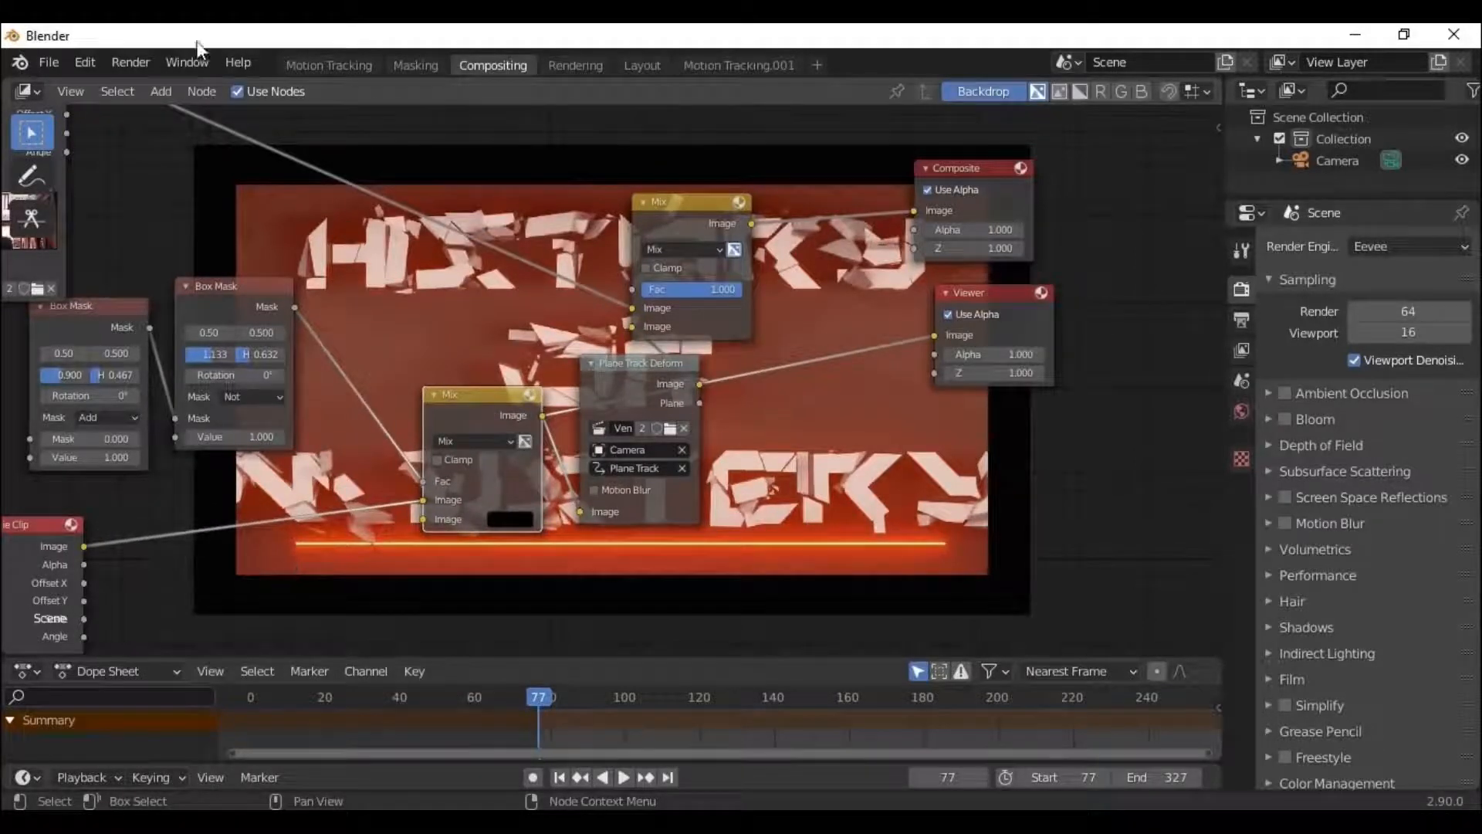
Insert a Blur node between the Box Mask set to Not and the Mix node's Fac input.
{"action": "key", "text": "shift+a"}
{"action": "mouse_move", "coordinate": [284, 382]}
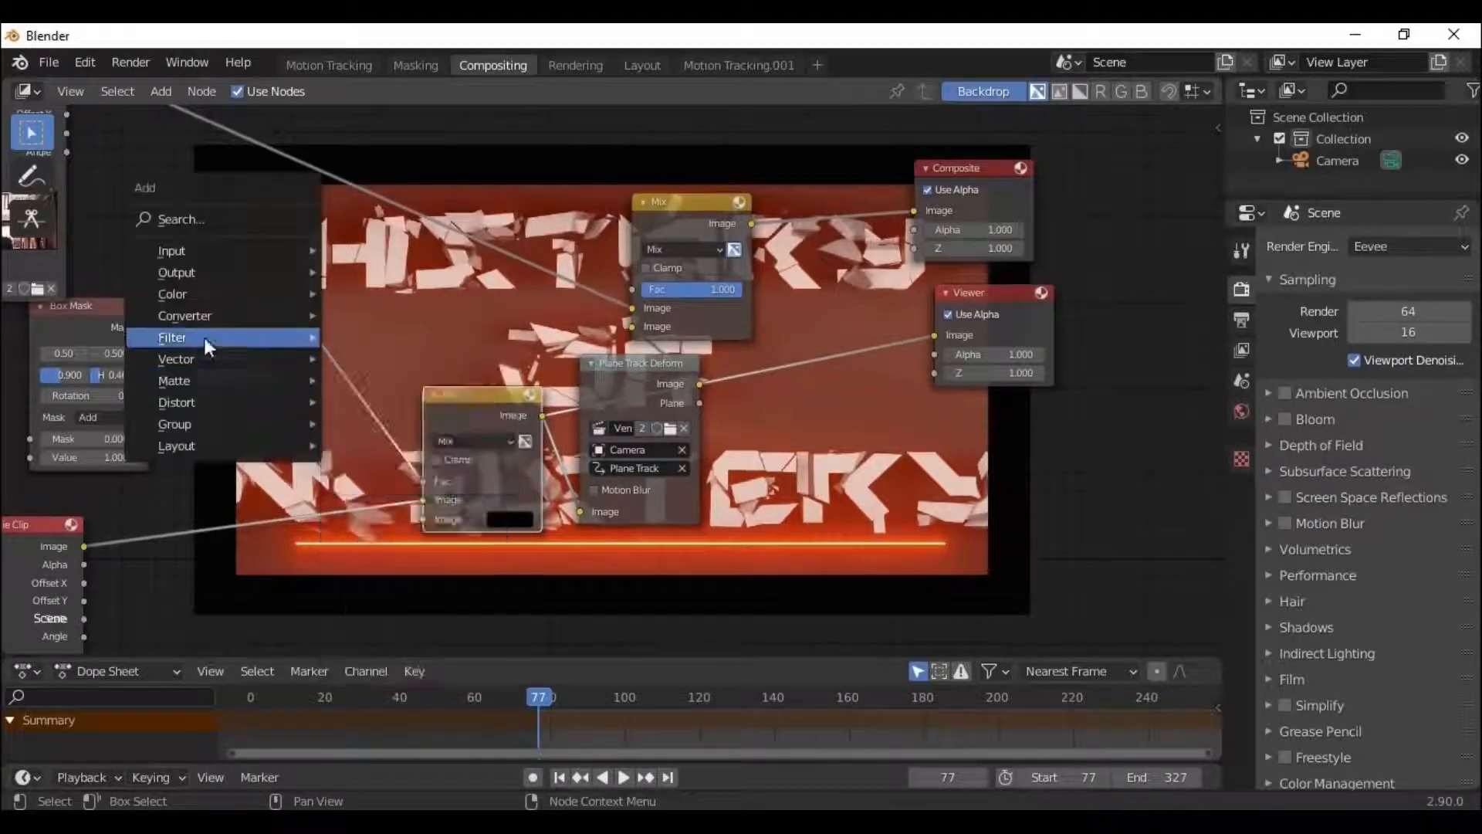
{"action": "mouse_move", "coordinate": [204, 338]}
{"action": "left_click", "coordinate": [361, 361]}
{"action": "left_click", "coordinate": [318, 278]}
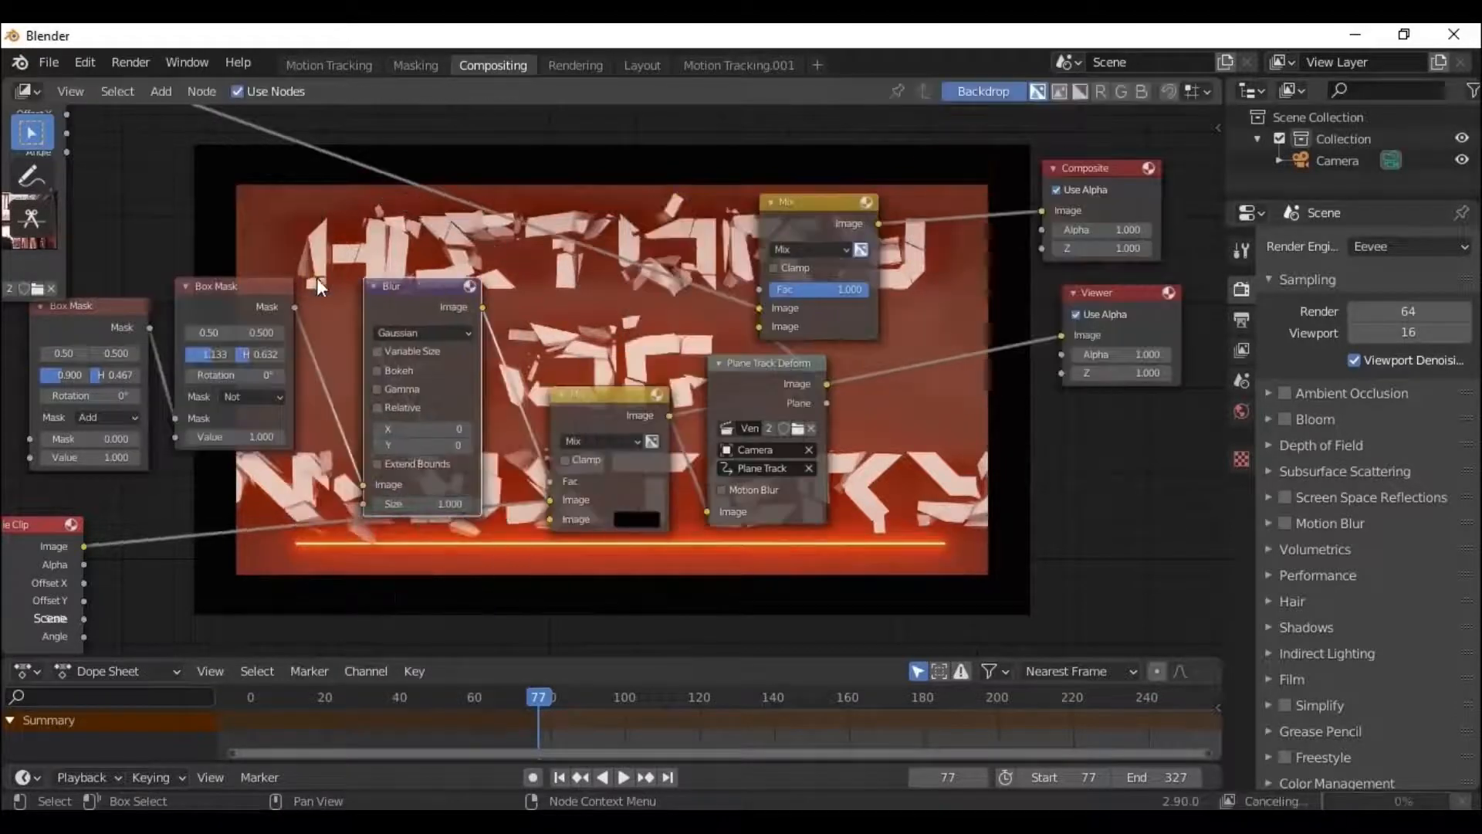
Set the Blur node to Fast Gaussian with X and Y sizes of 90.
{"action": "left_click", "coordinate": [420, 334]}
{"action": "left_click", "coordinate": [416, 353]}
{"action": "left_click", "coordinate": [422, 372]}
{"action": "key", "text": "BackSpace"}
{"action": "type", "text": "90"}
{"action": "key", "text": "Return"}
{"action": "left_click", "coordinate": [418, 392]}
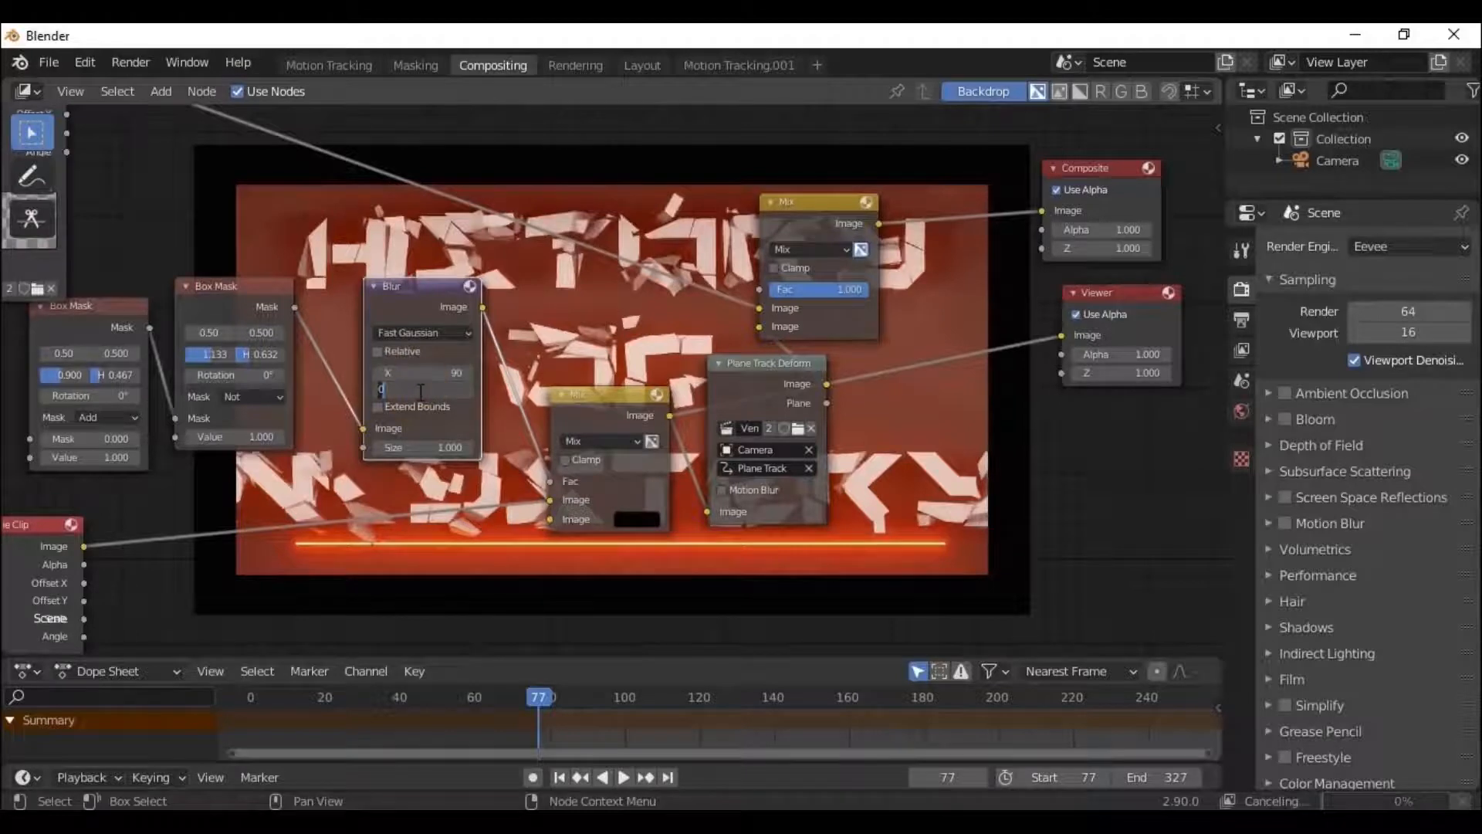
{"action": "type", "text": "90"}
{"action": "key", "text": "Return"}
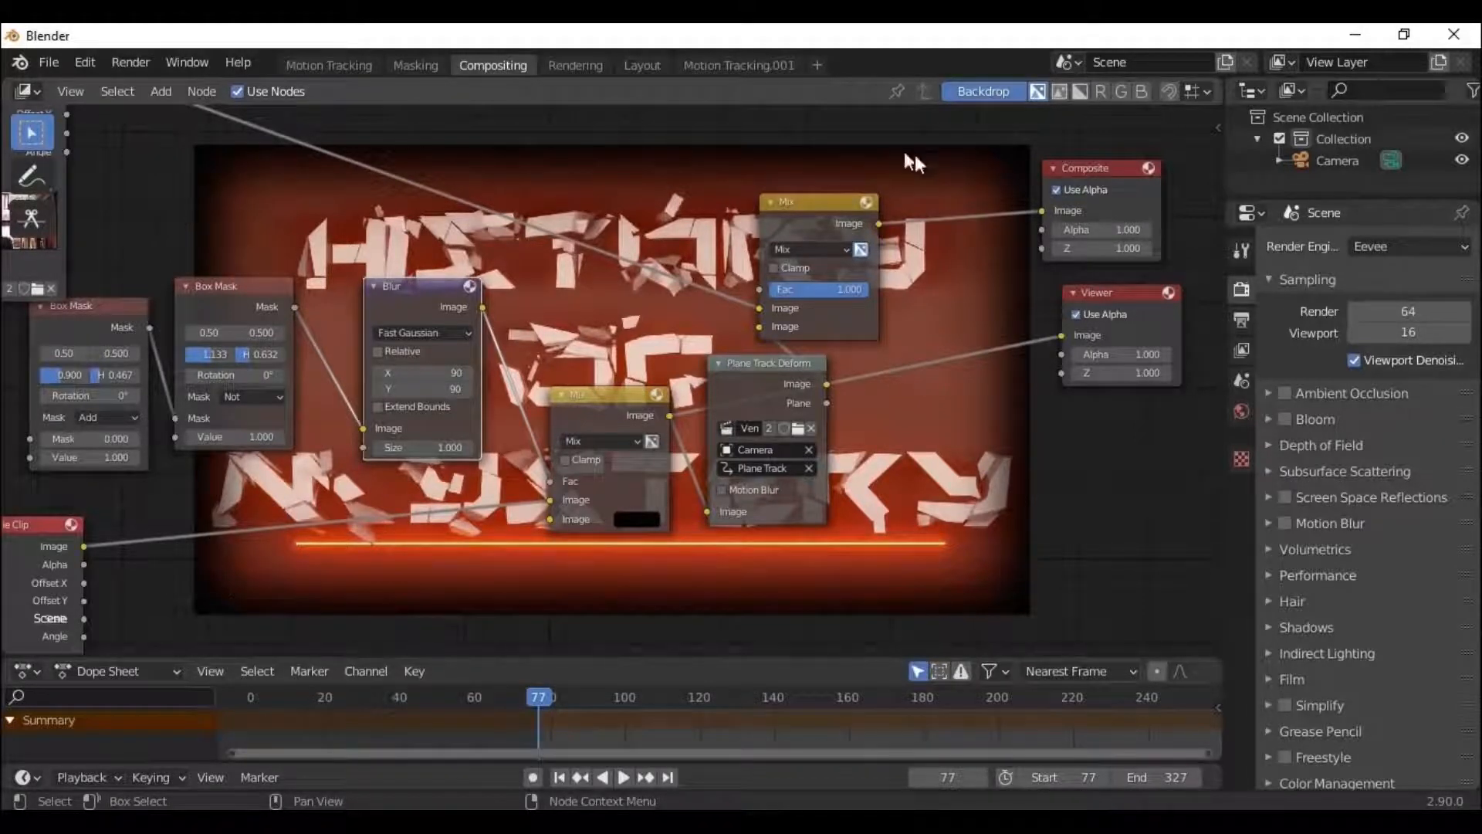
Bring the History of Mystery Movie Clip node into view and check the masked clip at other frames.
{"action": "left_click", "coordinate": [33, 545]}
{"action": "left_click_drag", "start_coordinate": [33, 545], "coordinate": [151, 433]}
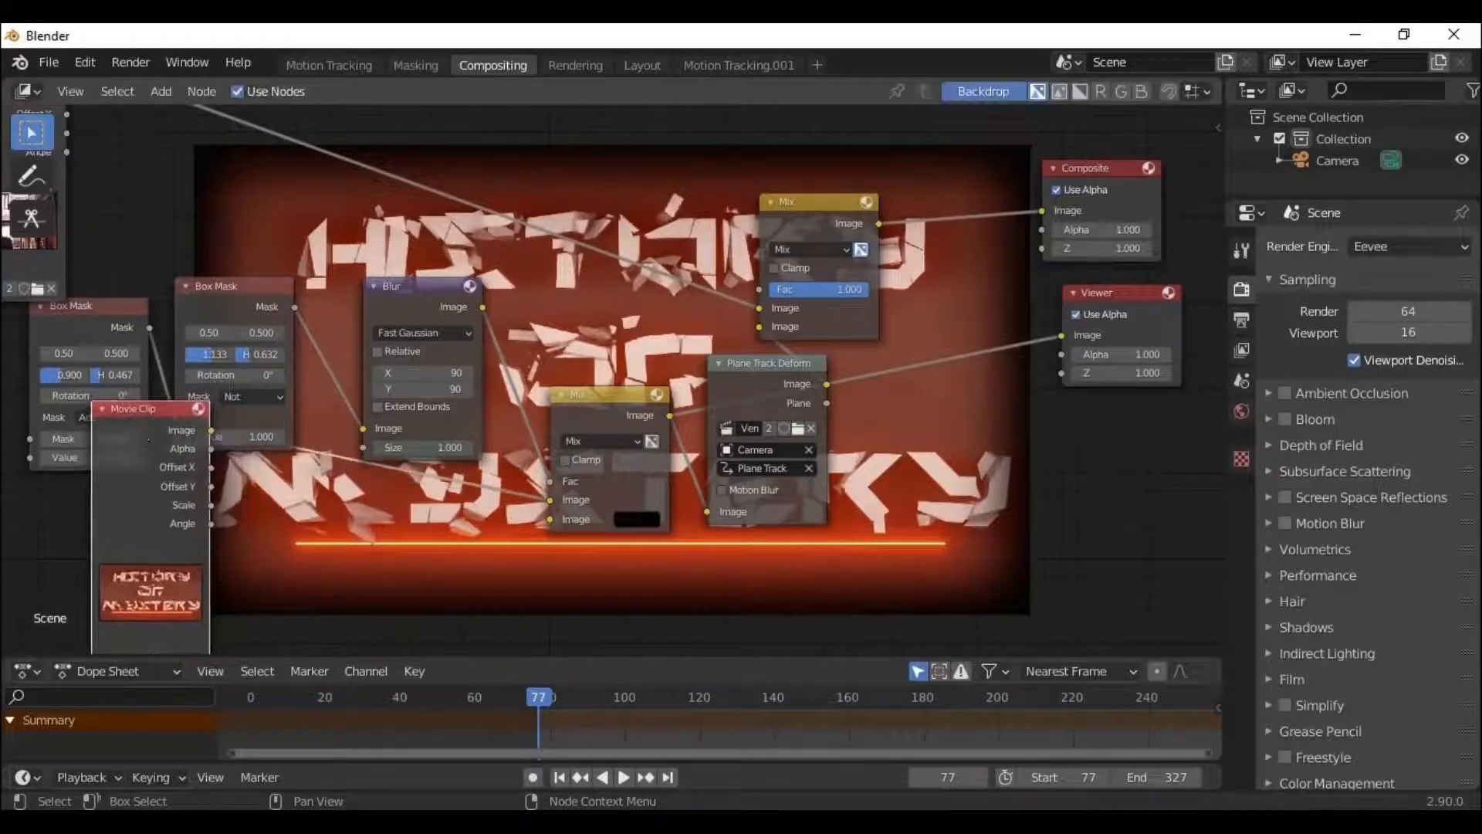
{"action": "left_click", "coordinate": [579, 693]}
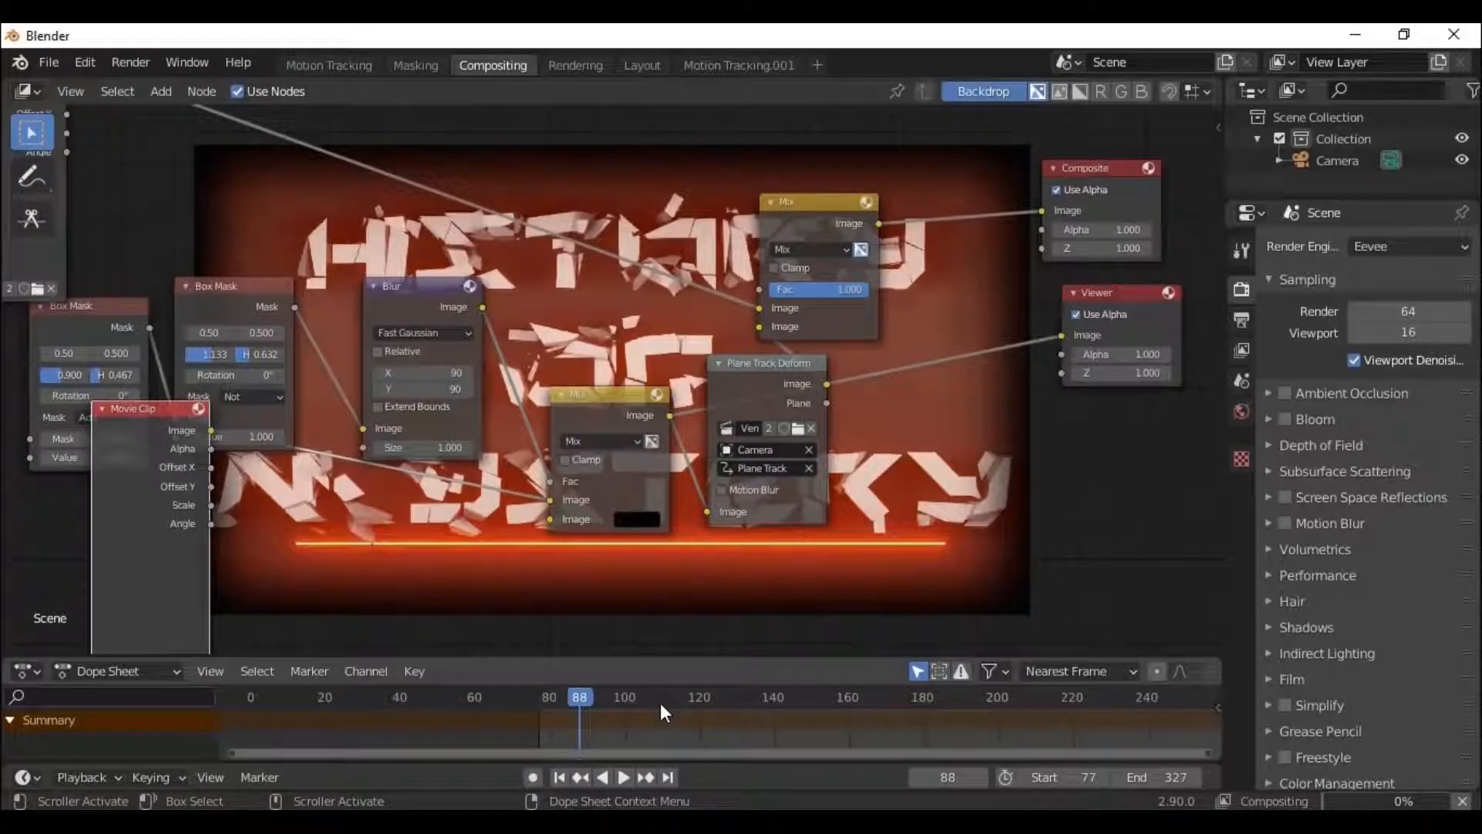
{"action": "left_click", "coordinate": [537, 697]}
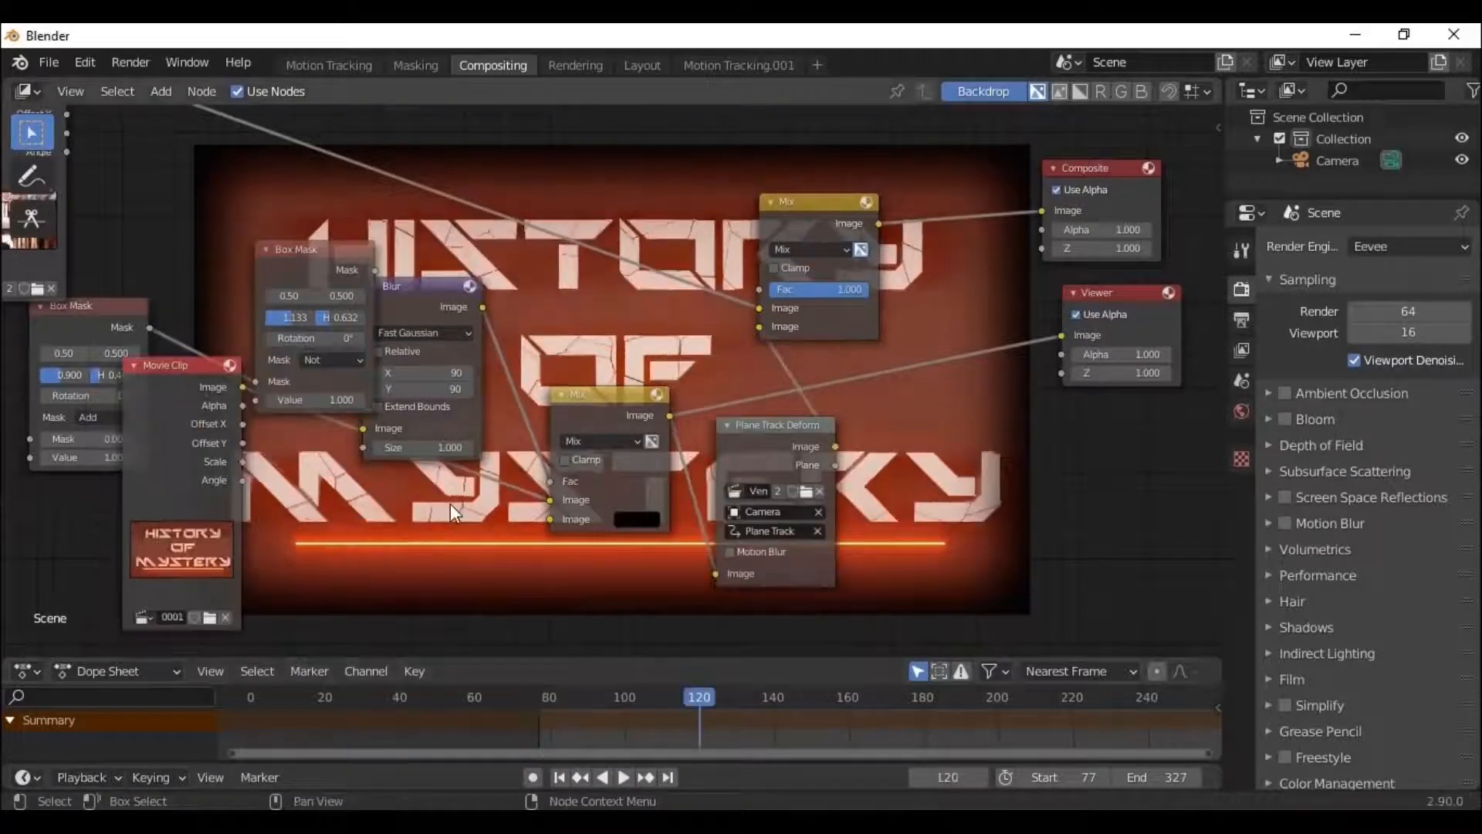
Preview the final Mix node in the Viewer at frame 86 and move the overlapping nodes off the sign.
{"action": "left_click", "coordinate": [845, 222], "text": "ctrl+shift"}
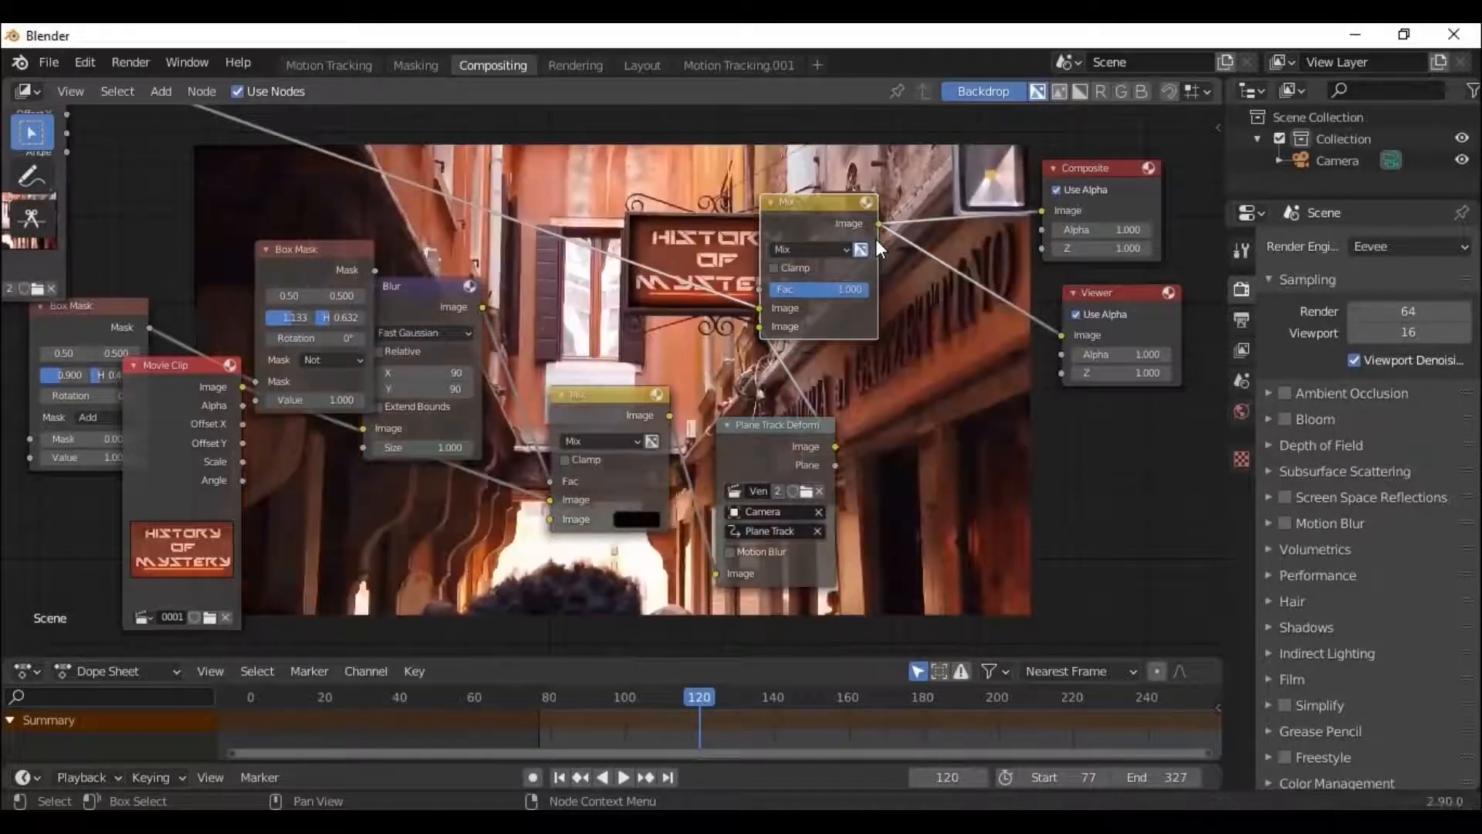
{"action": "left_click_drag", "start_coordinate": [813, 207], "coordinate": [957, 253]}
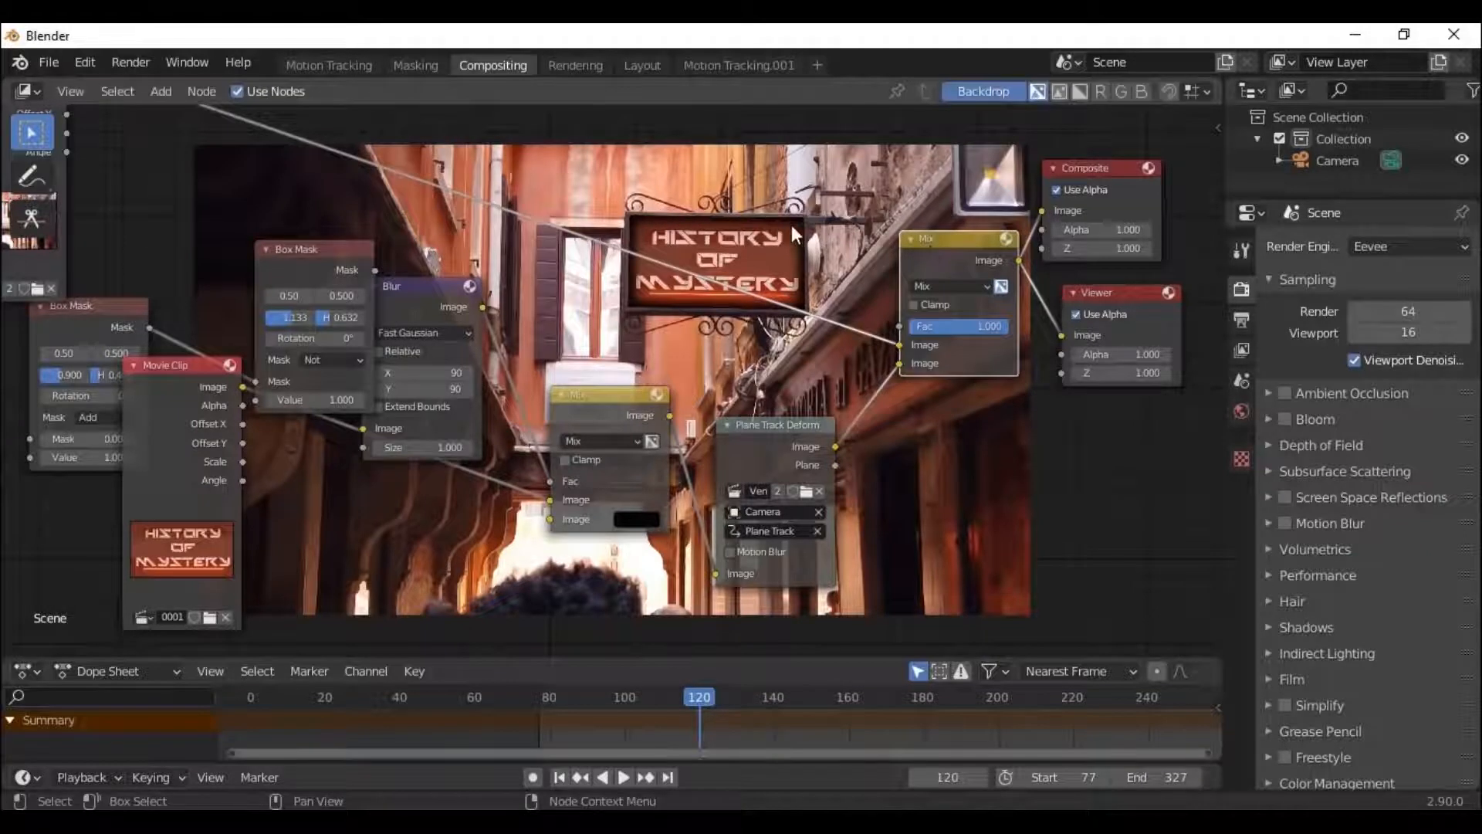
{"action": "left_click_drag", "start_coordinate": [163, 392], "coordinate": [90, 511]}
{"action": "left_click", "coordinate": [572, 696]}
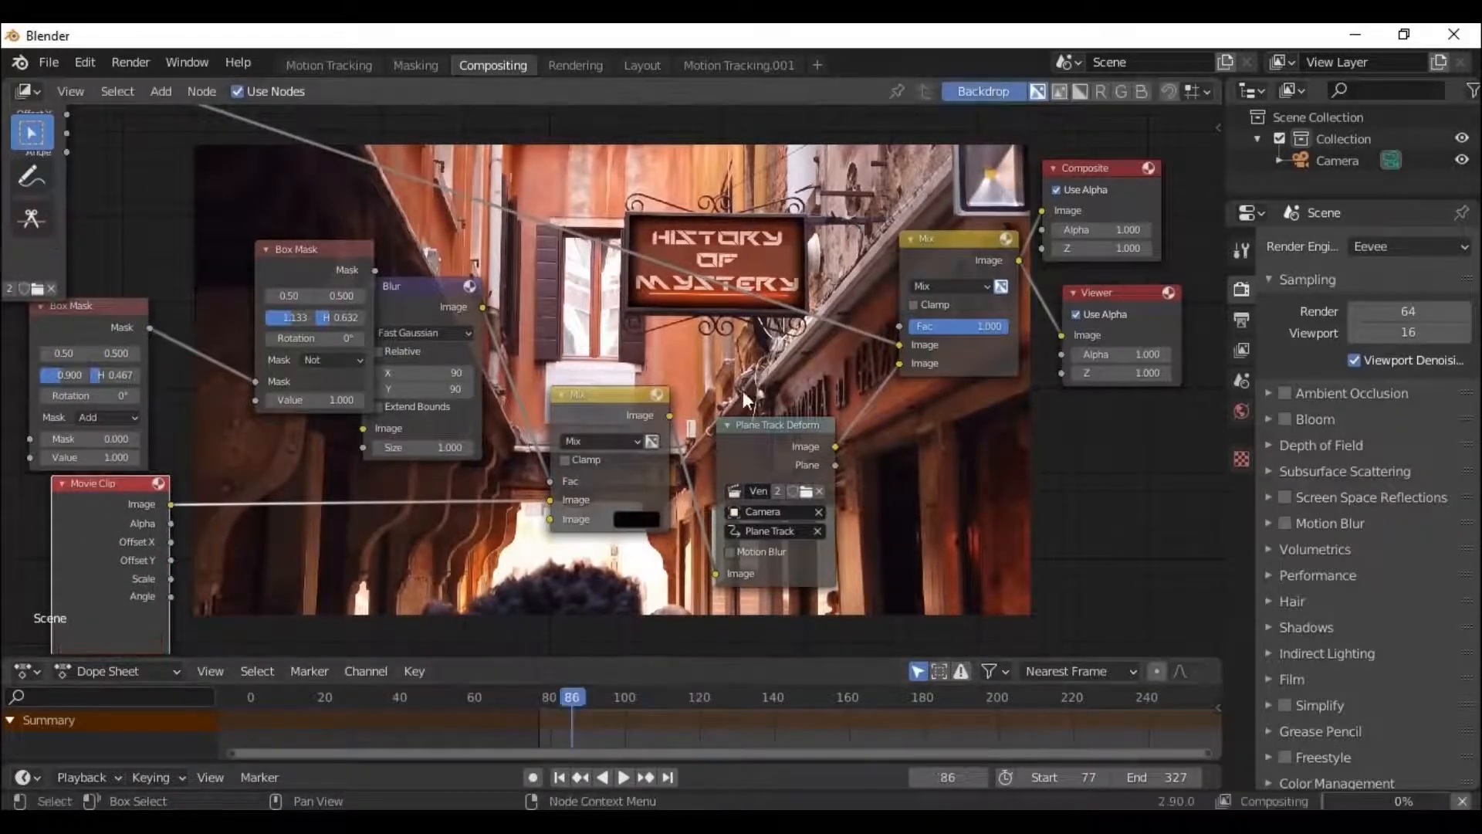
Rearrange the Plane Track Deform, Movie Clip and Box Mask nodes so their connections are clear.
{"action": "left_click_drag", "start_coordinate": [762, 446], "coordinate": [793, 398]}
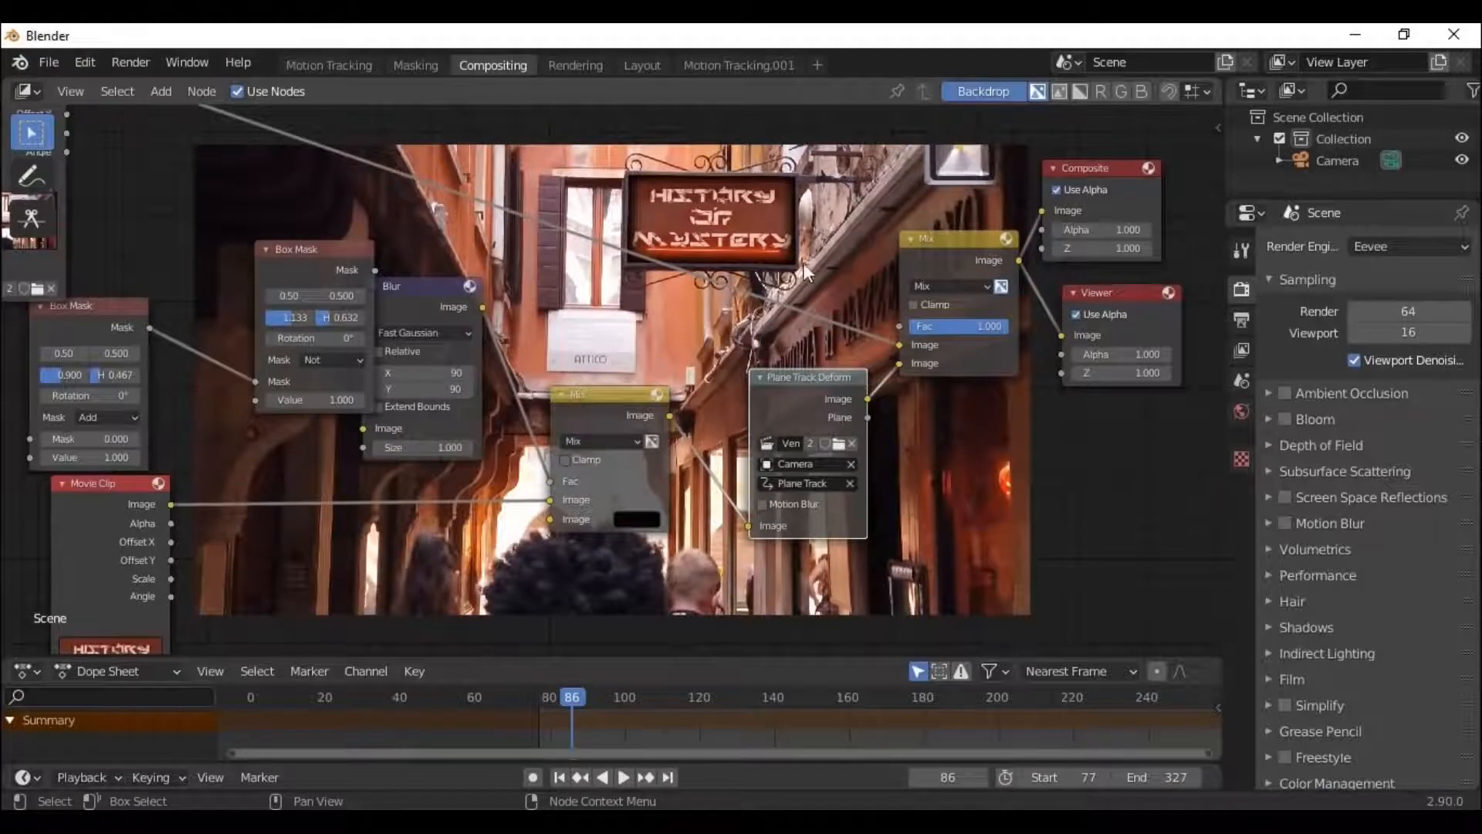
{"action": "left_click_drag", "start_coordinate": [88, 507], "coordinate": [33, 541]}
{"action": "left_click_drag", "start_coordinate": [790, 381], "coordinate": [814, 359]}
{"action": "left_click_drag", "start_coordinate": [335, 255], "coordinate": [246, 307]}
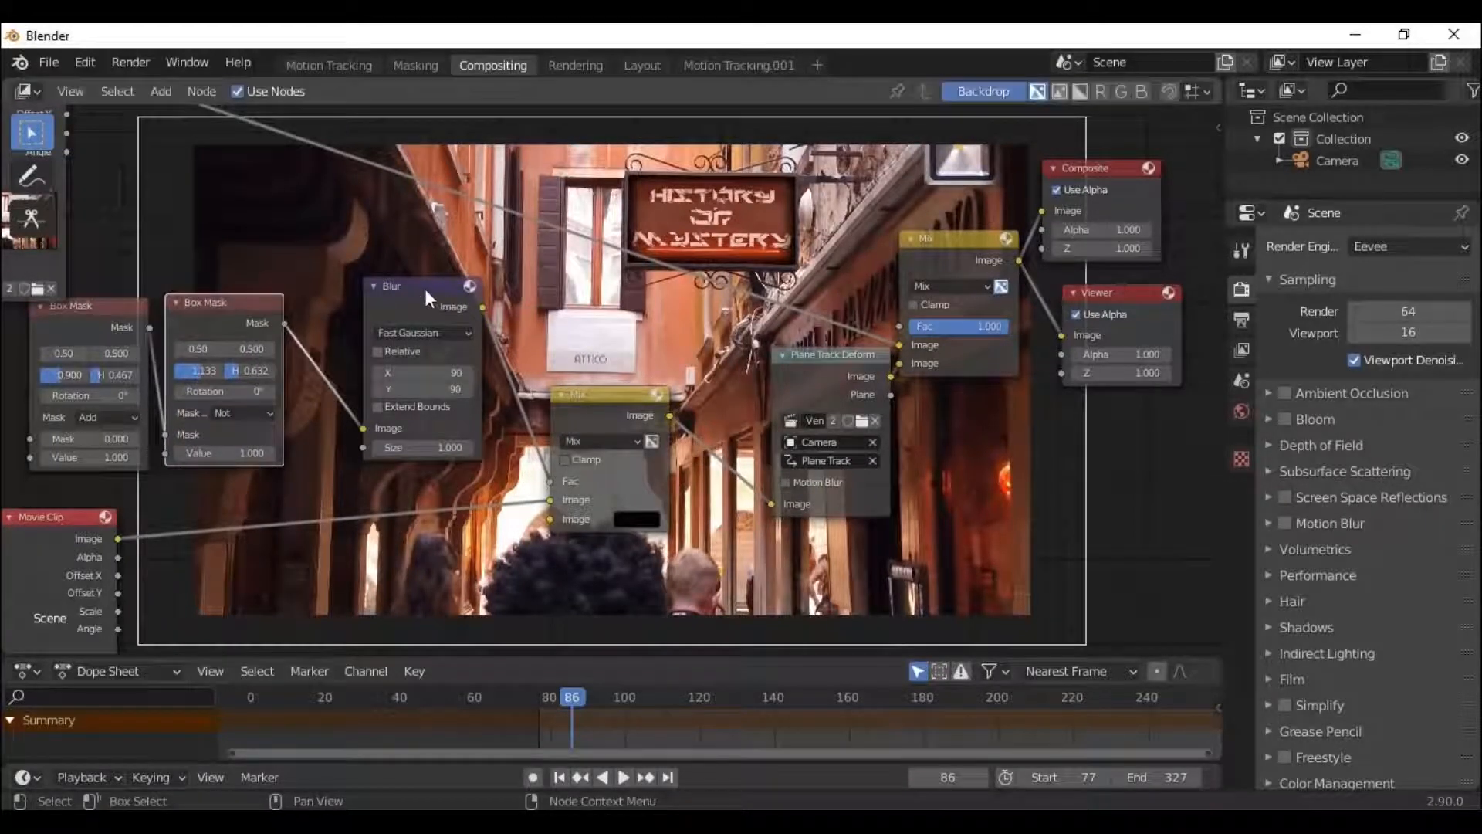
Undo the latest Box Mask and Plane Track Deform node moves, and restore them.
{"action": "key", "text": "ctrl+z"}
{"action": "key", "text": "ctrl+z"}
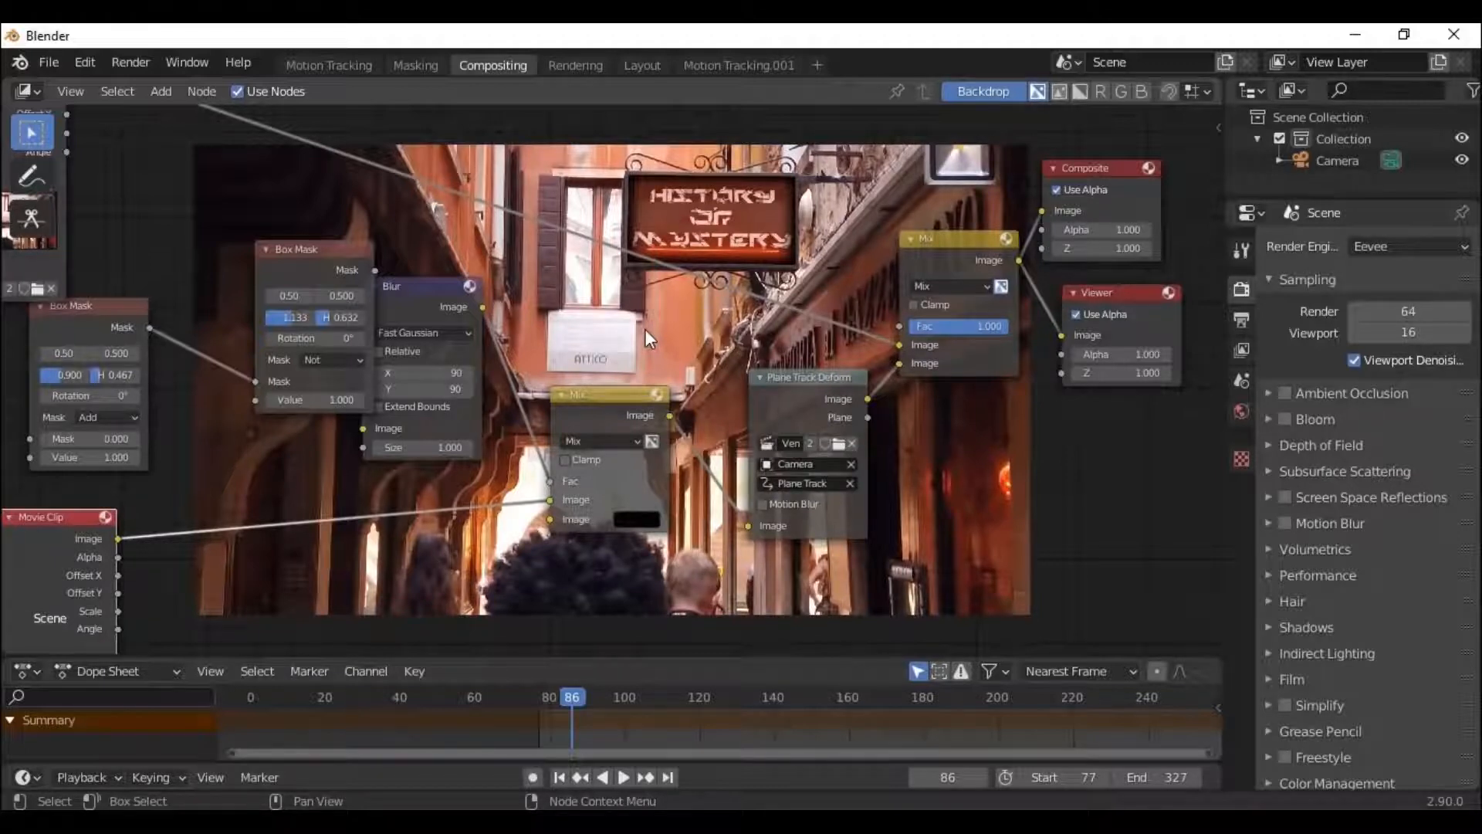
{"action": "key", "text": "ctrl+z"}
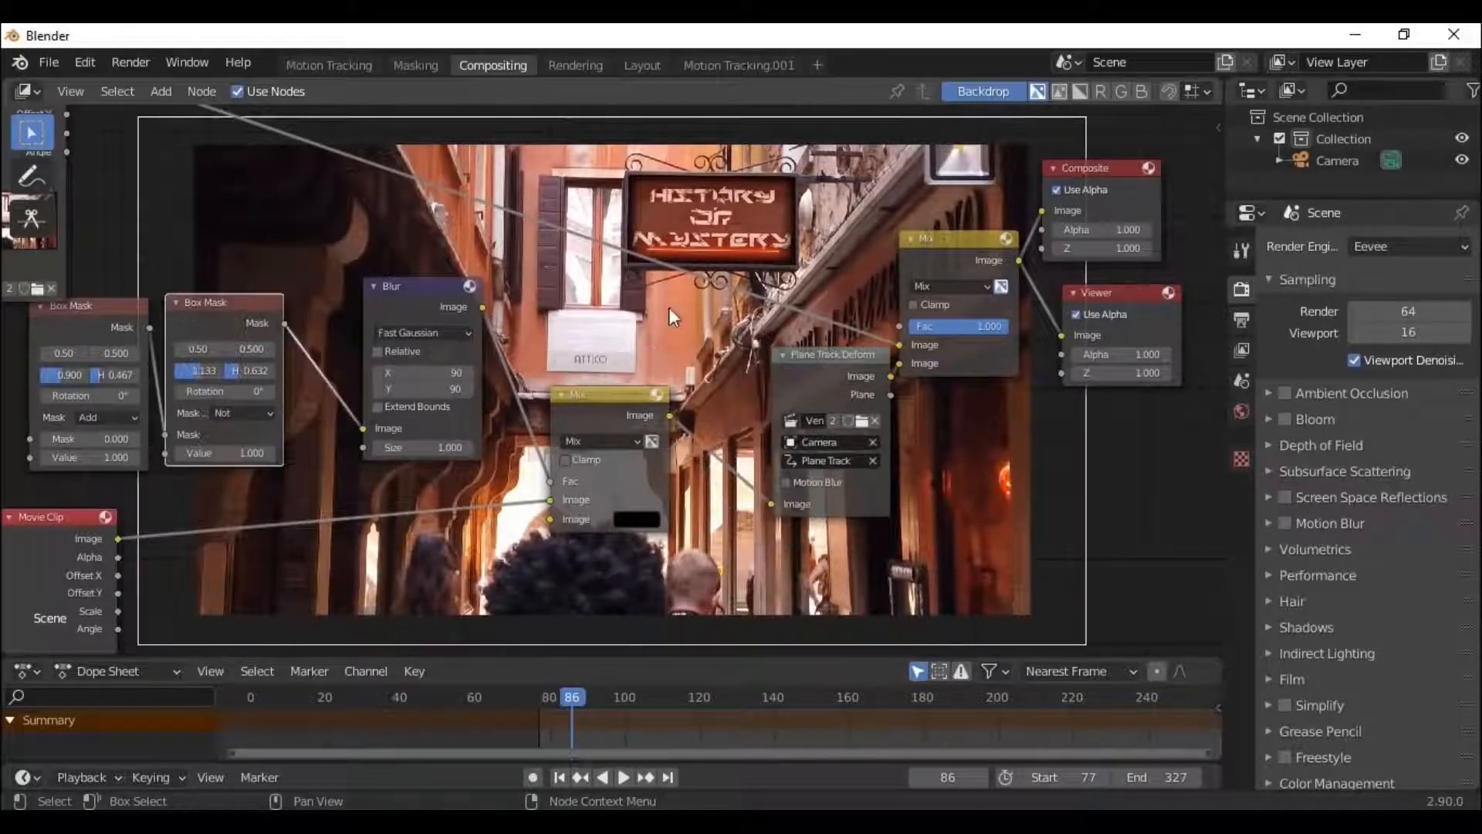
Insert another Mix node between the masked clip's Mix node and the Plane Track Deform node.
{"action": "left_click", "coordinate": [175, 99]}
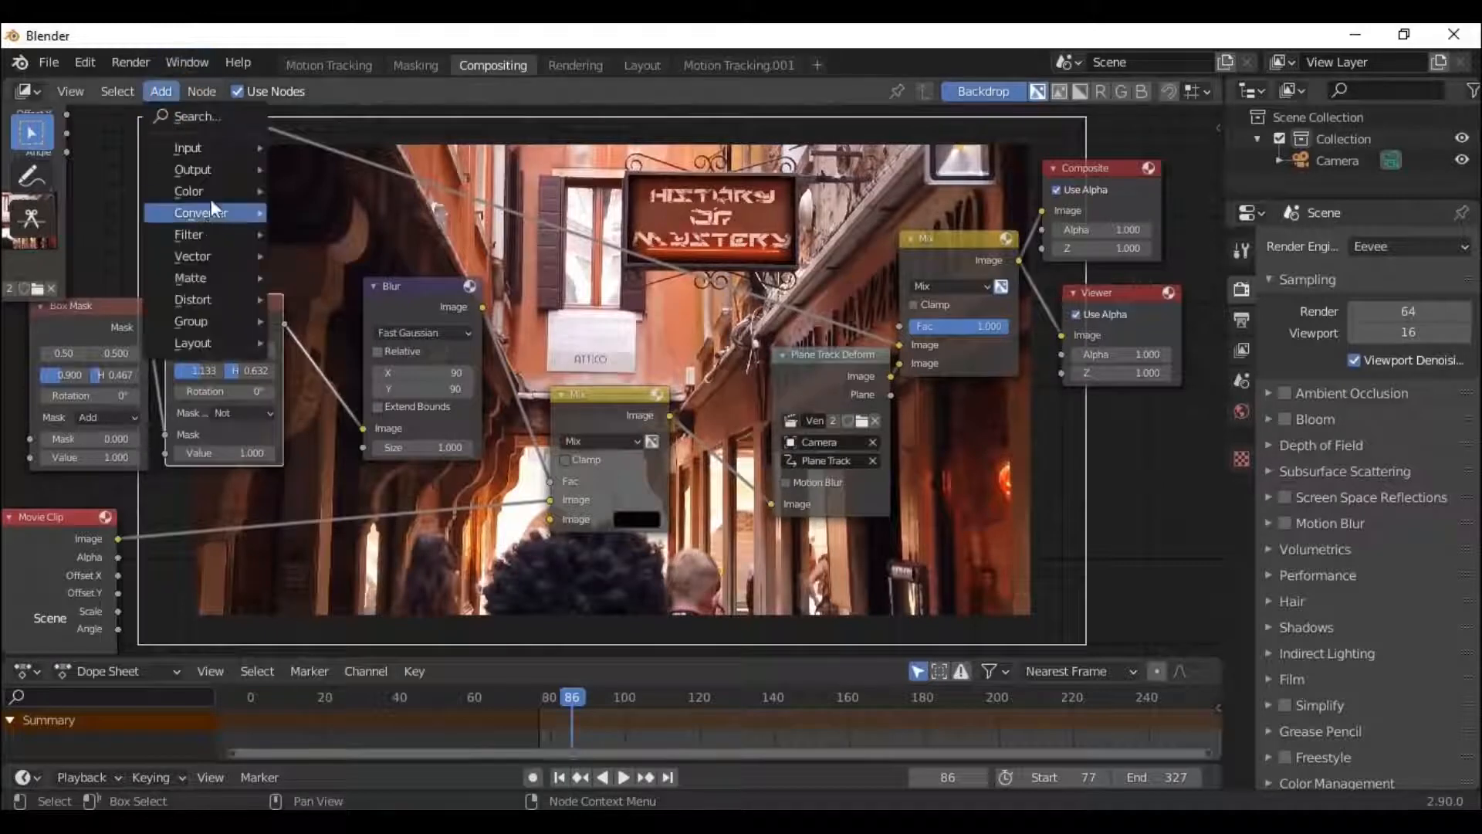
{"action": "mouse_move", "coordinate": [196, 190]}
{"action": "left_click", "coordinate": [351, 381]}
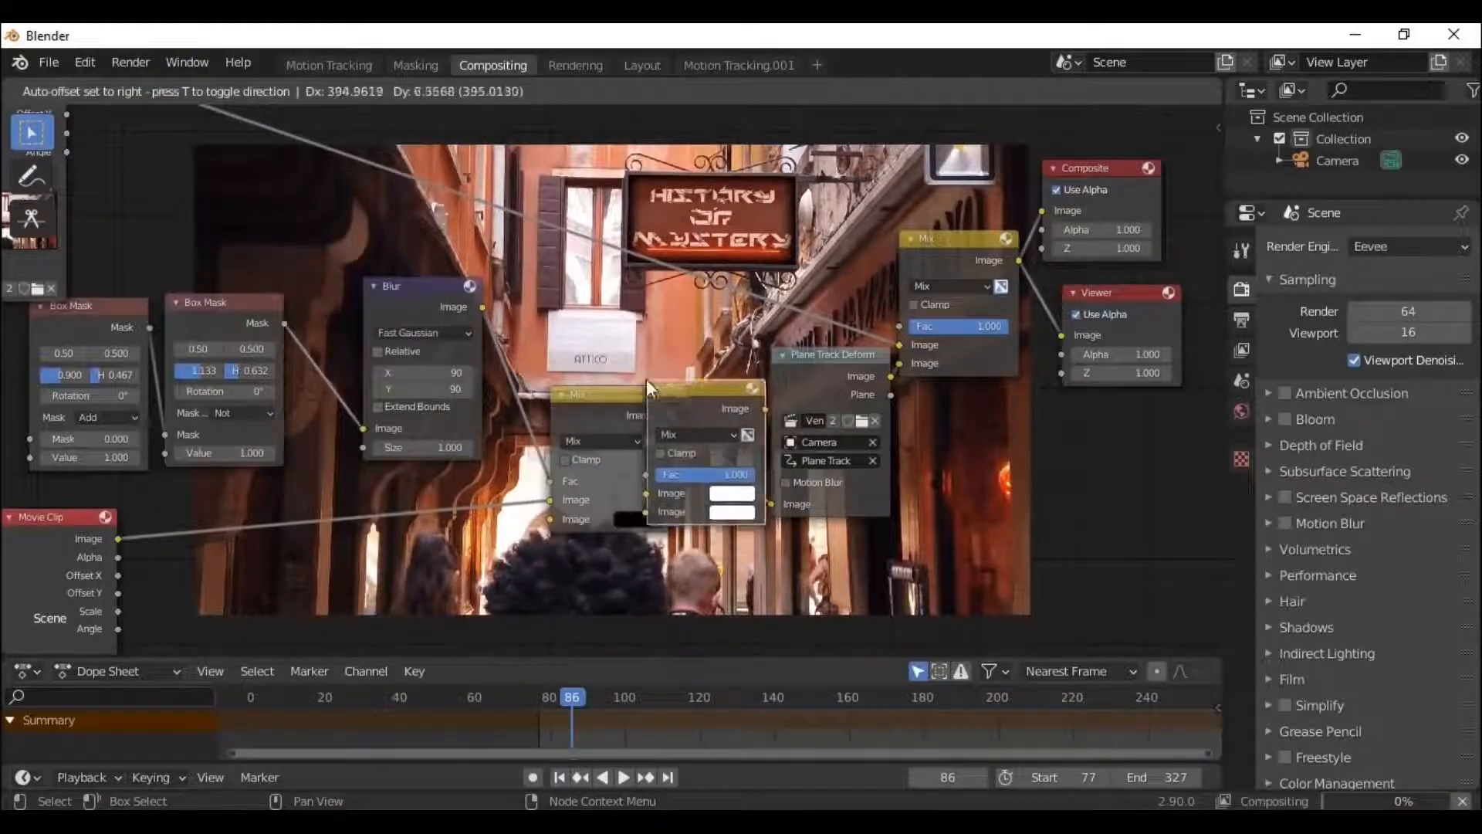
{"action": "left_click", "coordinate": [784, 394]}
Add an Image node below the Mix nodes and connect its Image output to the newest Mix node's Fac input.
{"action": "left_click", "coordinate": [161, 91]}
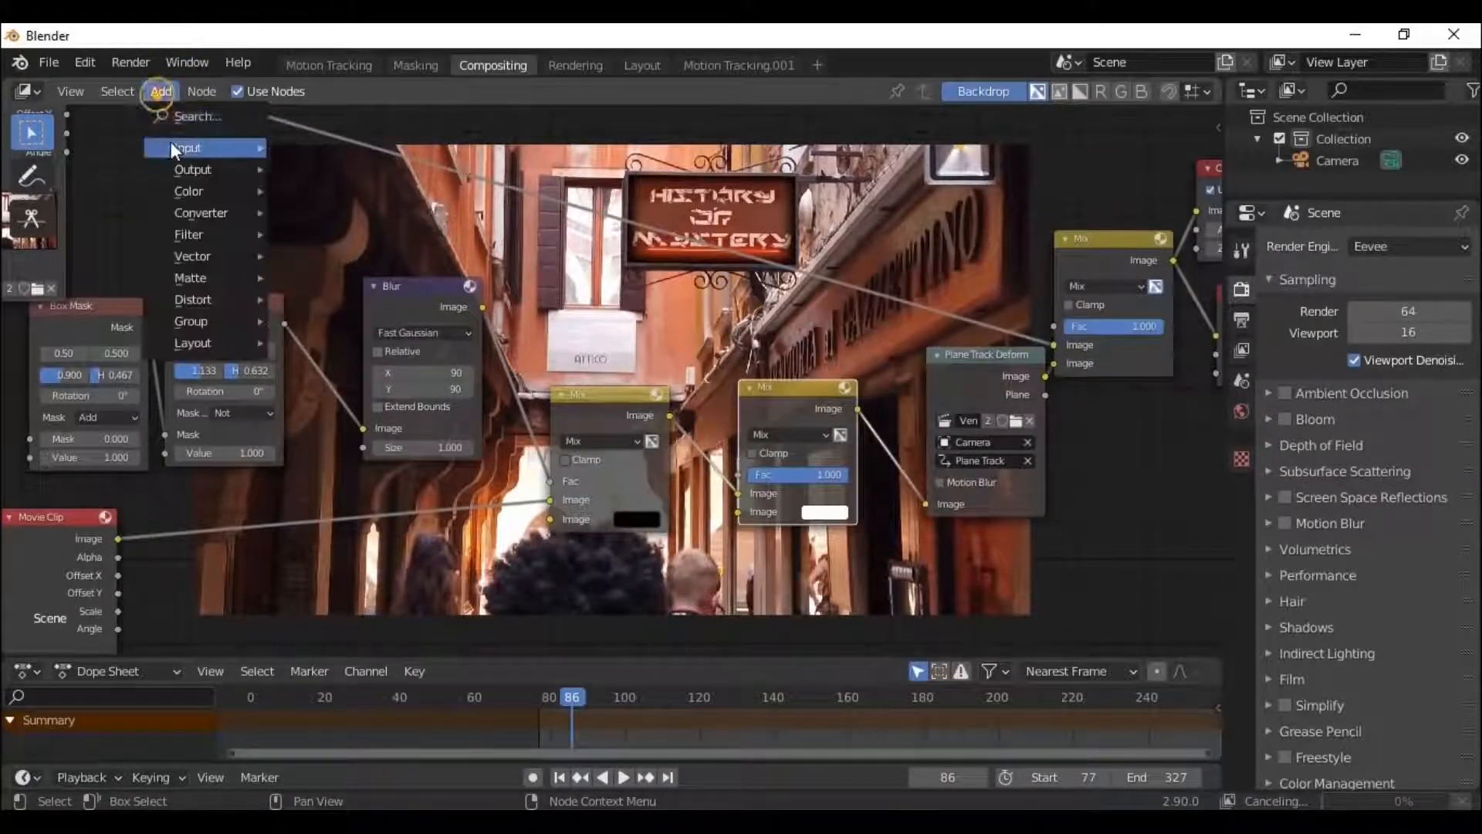
{"action": "mouse_move", "coordinate": [170, 143]}
{"action": "left_click", "coordinate": [312, 224]}
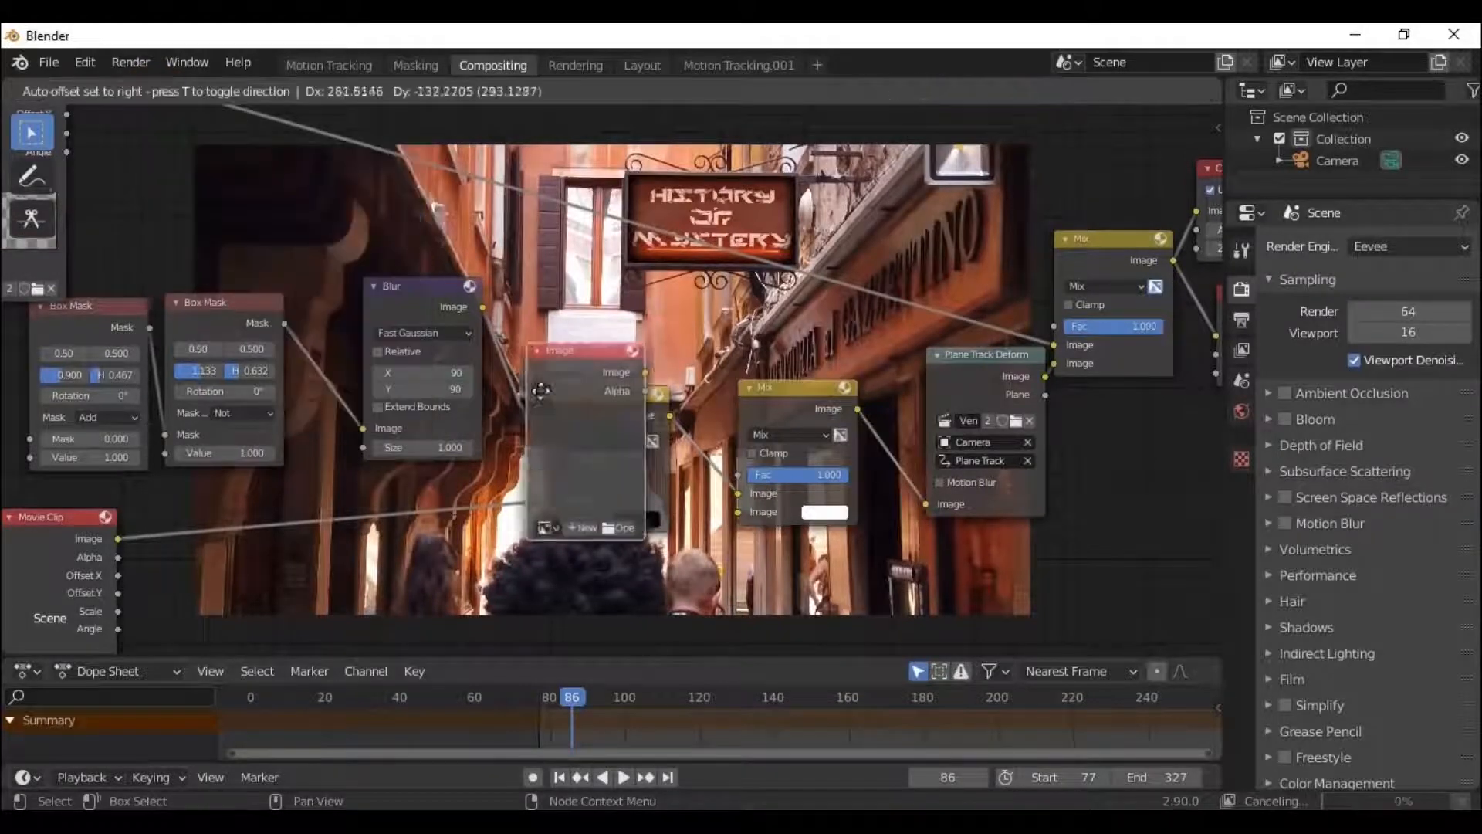
{"action": "left_click", "coordinate": [687, 501]}
{"action": "left_click_drag", "start_coordinate": [679, 508], "coordinate": [738, 476]}
{"action": "left_click_drag", "start_coordinate": [1219, 358], "coordinate": [1219, 434]}
{"action": "left_click_drag", "start_coordinate": [617, 376], "coordinate": [503, 417]}
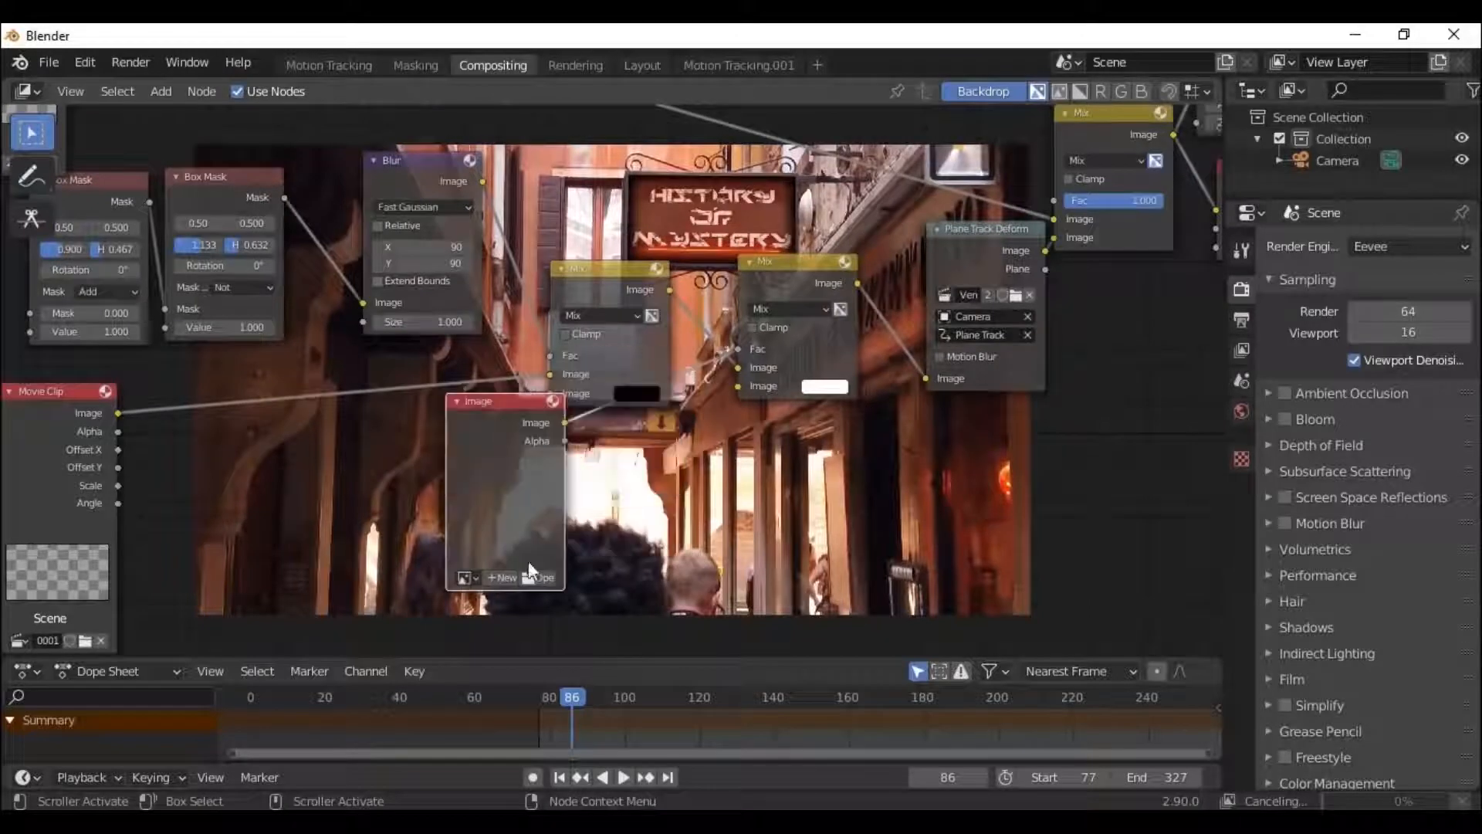
Load Grunge - 39410.mp4 into the Image node and move the node up so all its settings are reachable.
{"action": "left_click", "coordinate": [539, 578]}
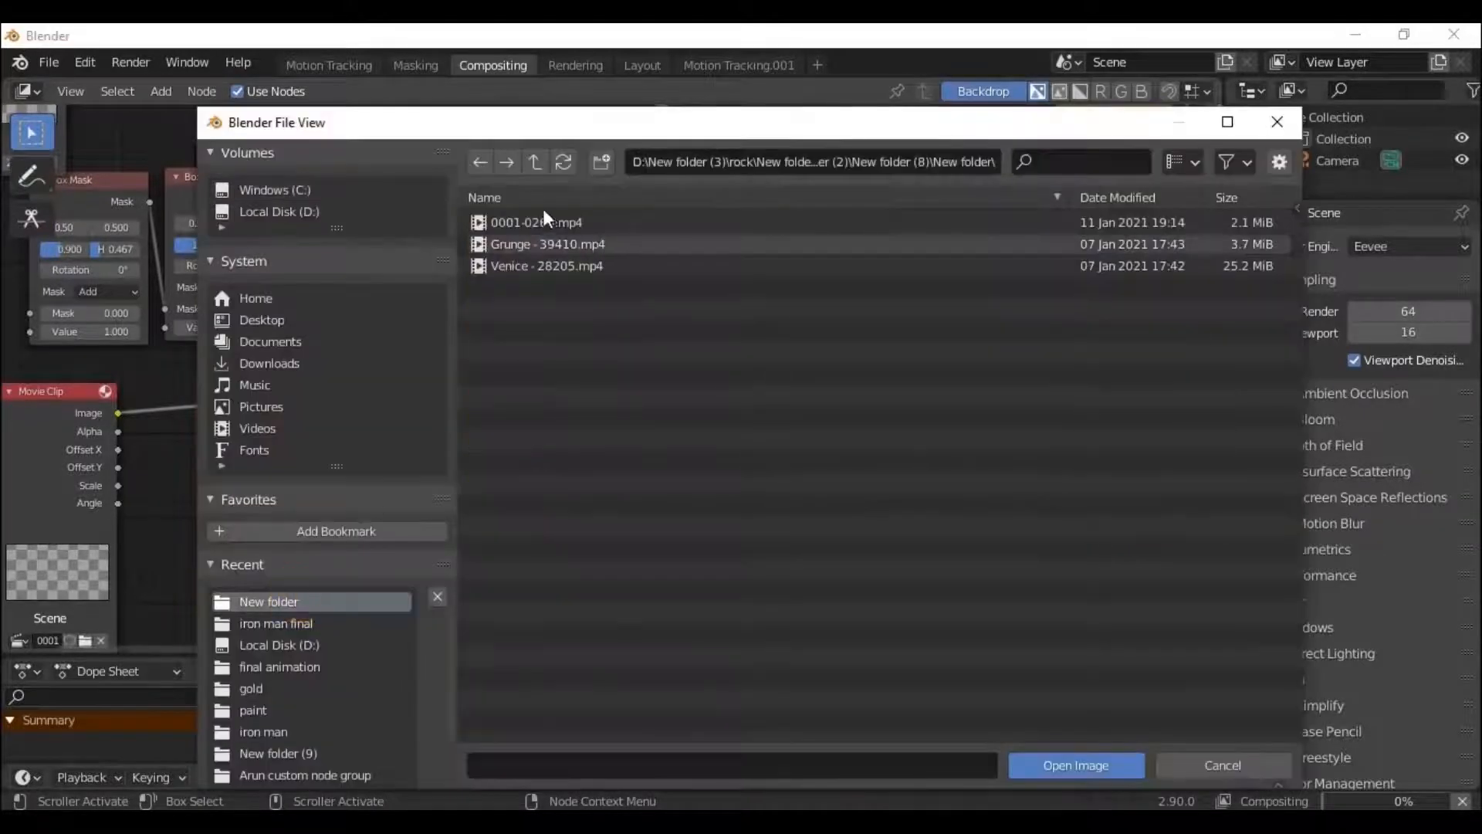
{"action": "double_click", "coordinate": [562, 245]}
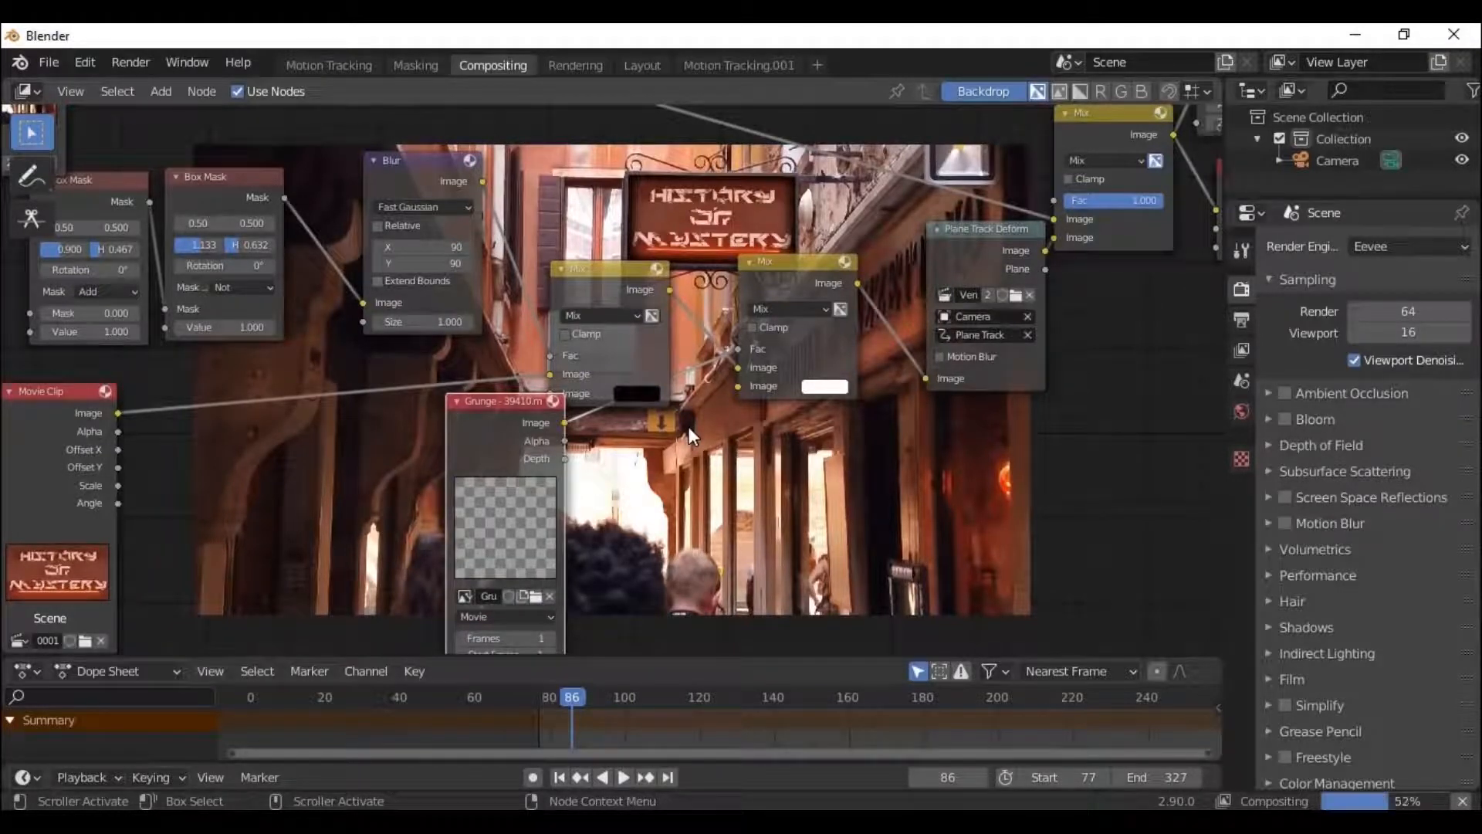
{"action": "left_click_drag", "start_coordinate": [503, 460], "coordinate": [444, 338]}
Set the Grunge clip's frames to 500 and start frame to 77, and check the result at frame 100.
{"action": "left_click", "coordinate": [451, 520]}
{"action": "type", "text": "500"}
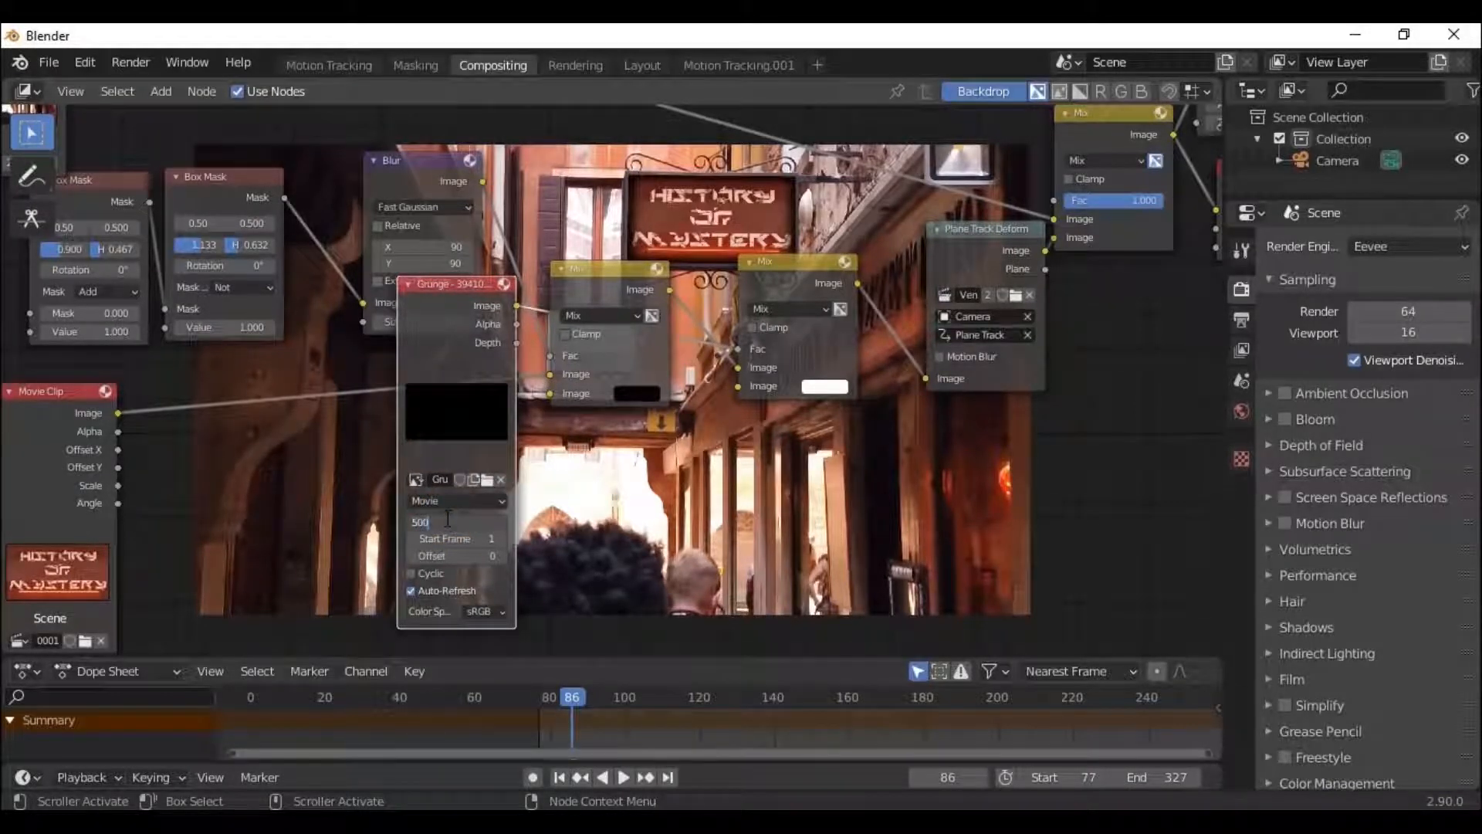
{"action": "key", "text": "Return"}
{"action": "left_click", "coordinate": [444, 541]}
{"action": "type", "text": "77"}
{"action": "key", "text": "Return"}
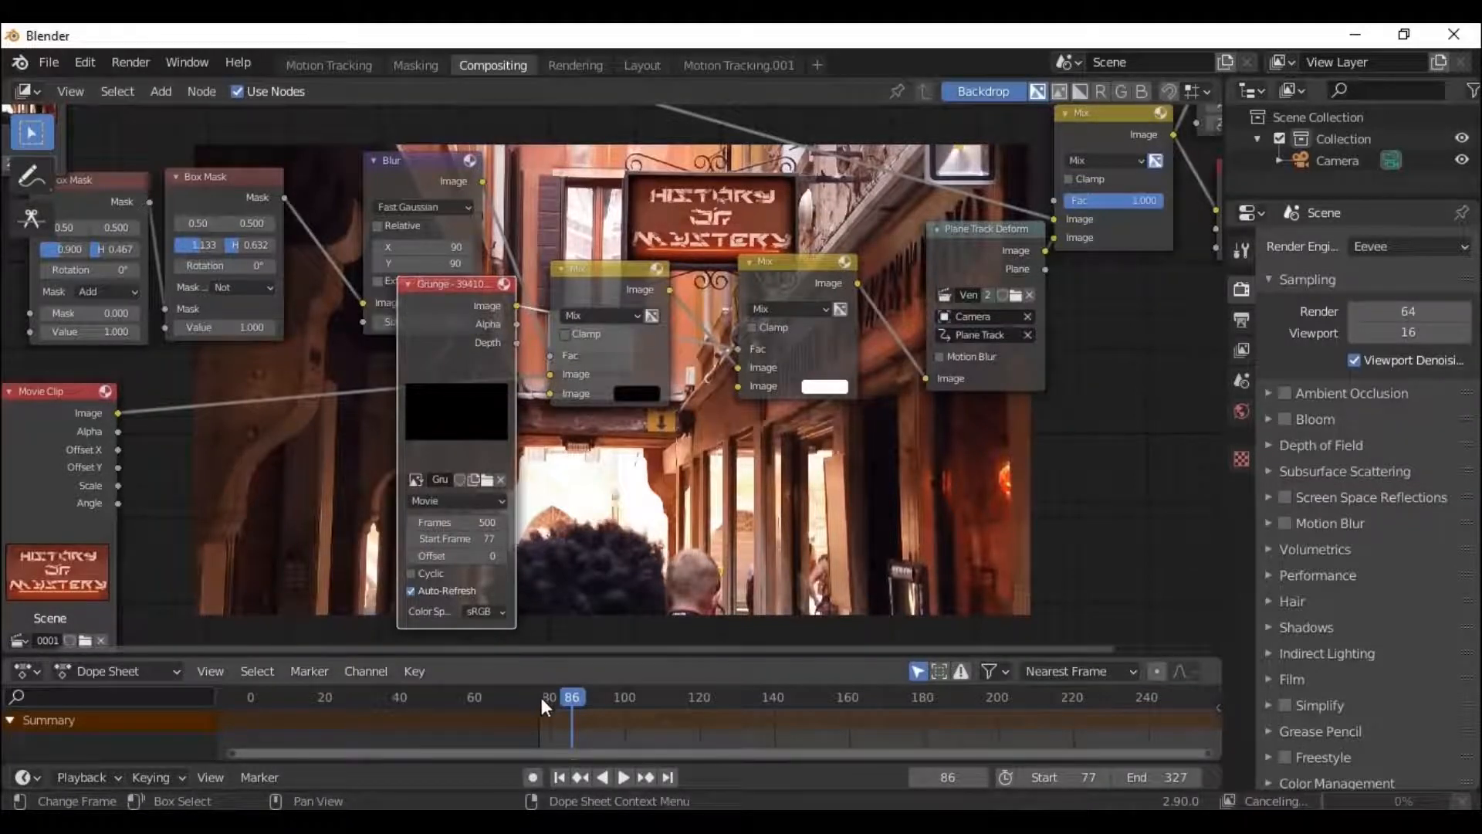
{"action": "left_click", "coordinate": [540, 697]}
{"action": "left_click", "coordinate": [623, 695]}
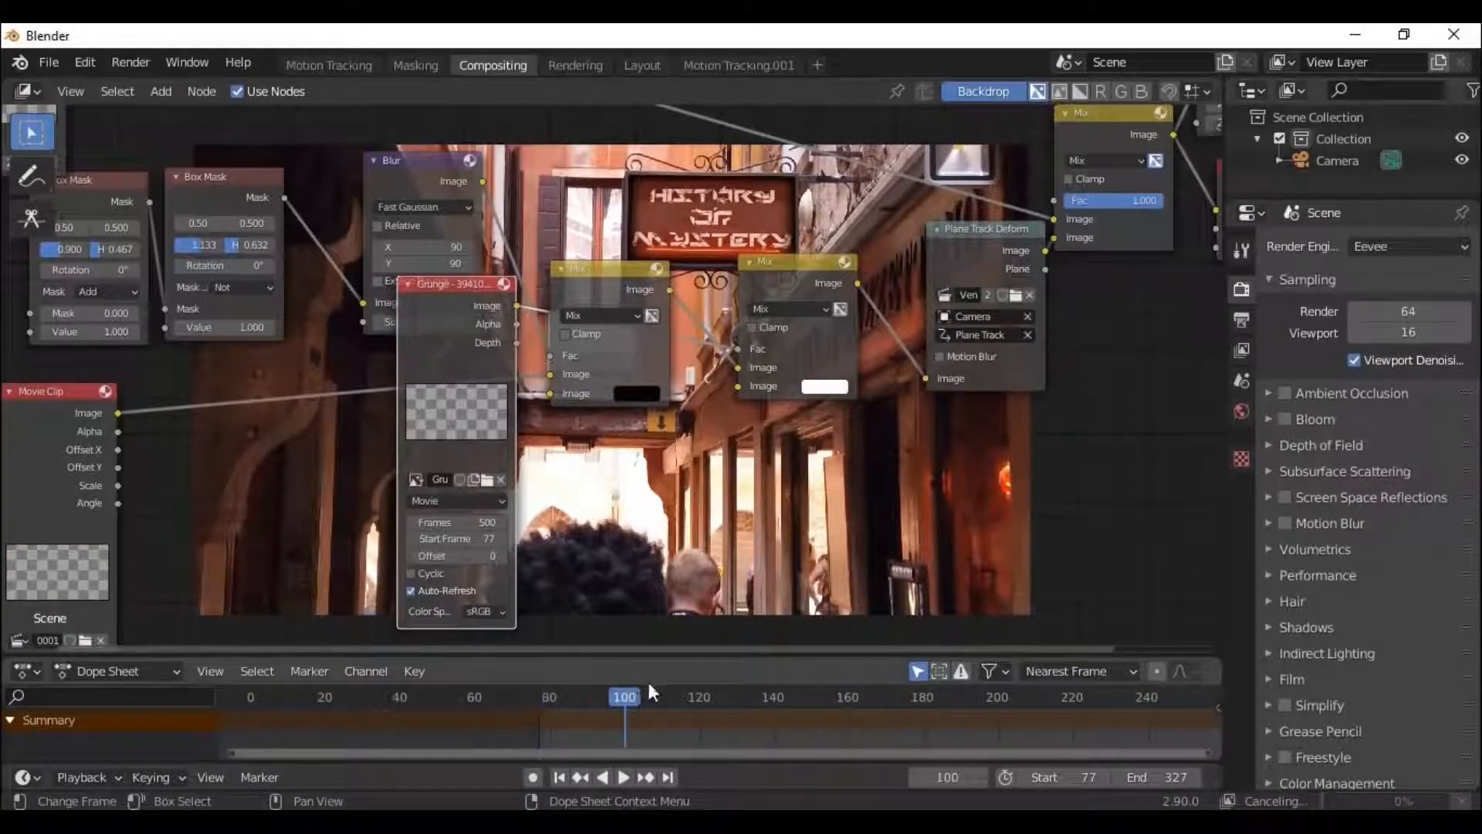
Set the Grunge clip's start frame to 100, move its node clear of the Mix node, and check the result at frame 113.
{"action": "double_click", "coordinate": [463, 536]}
{"action": "type", "text": "100"}
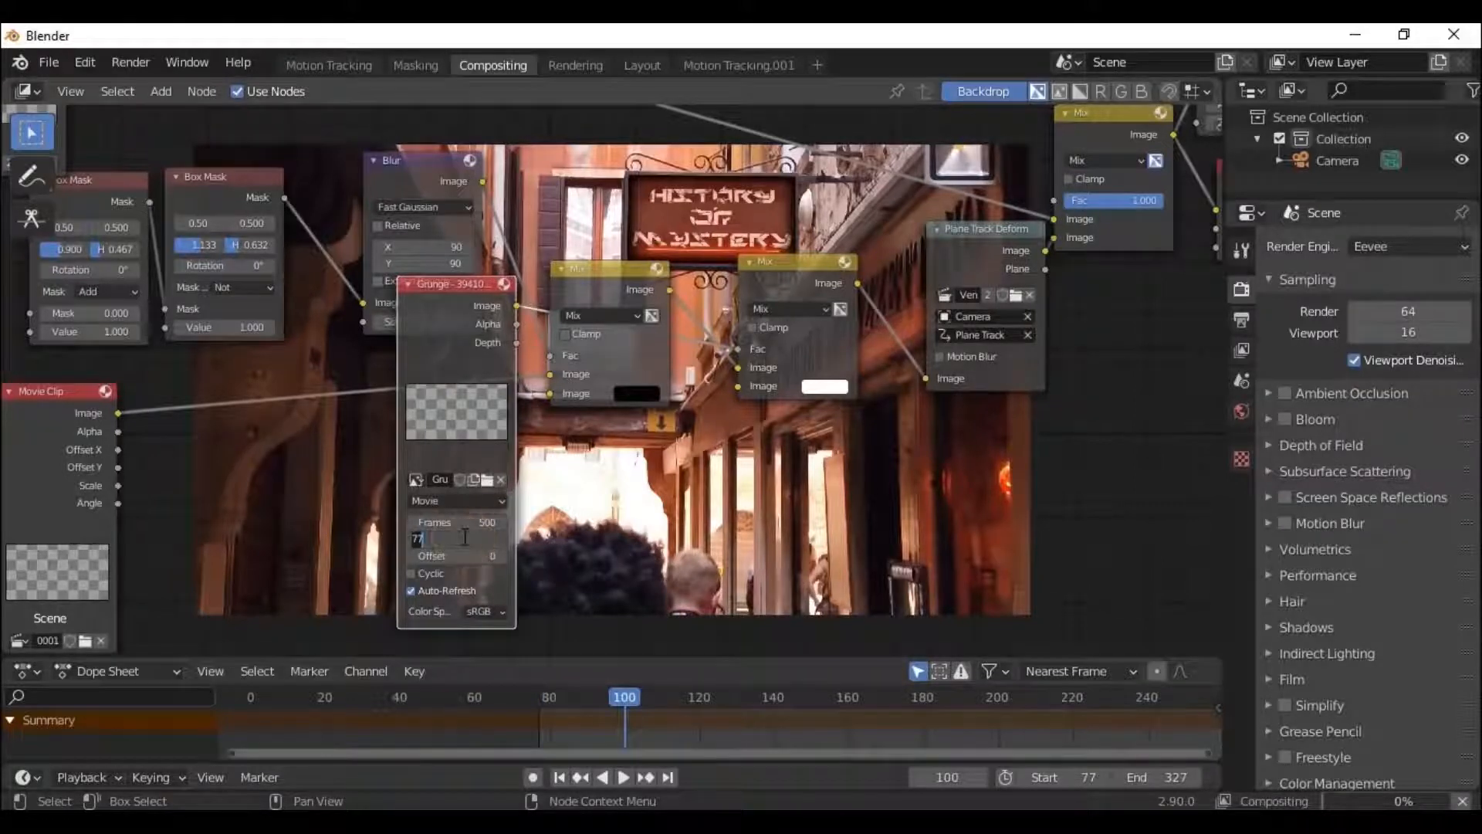
{"action": "key", "text": "Return"}
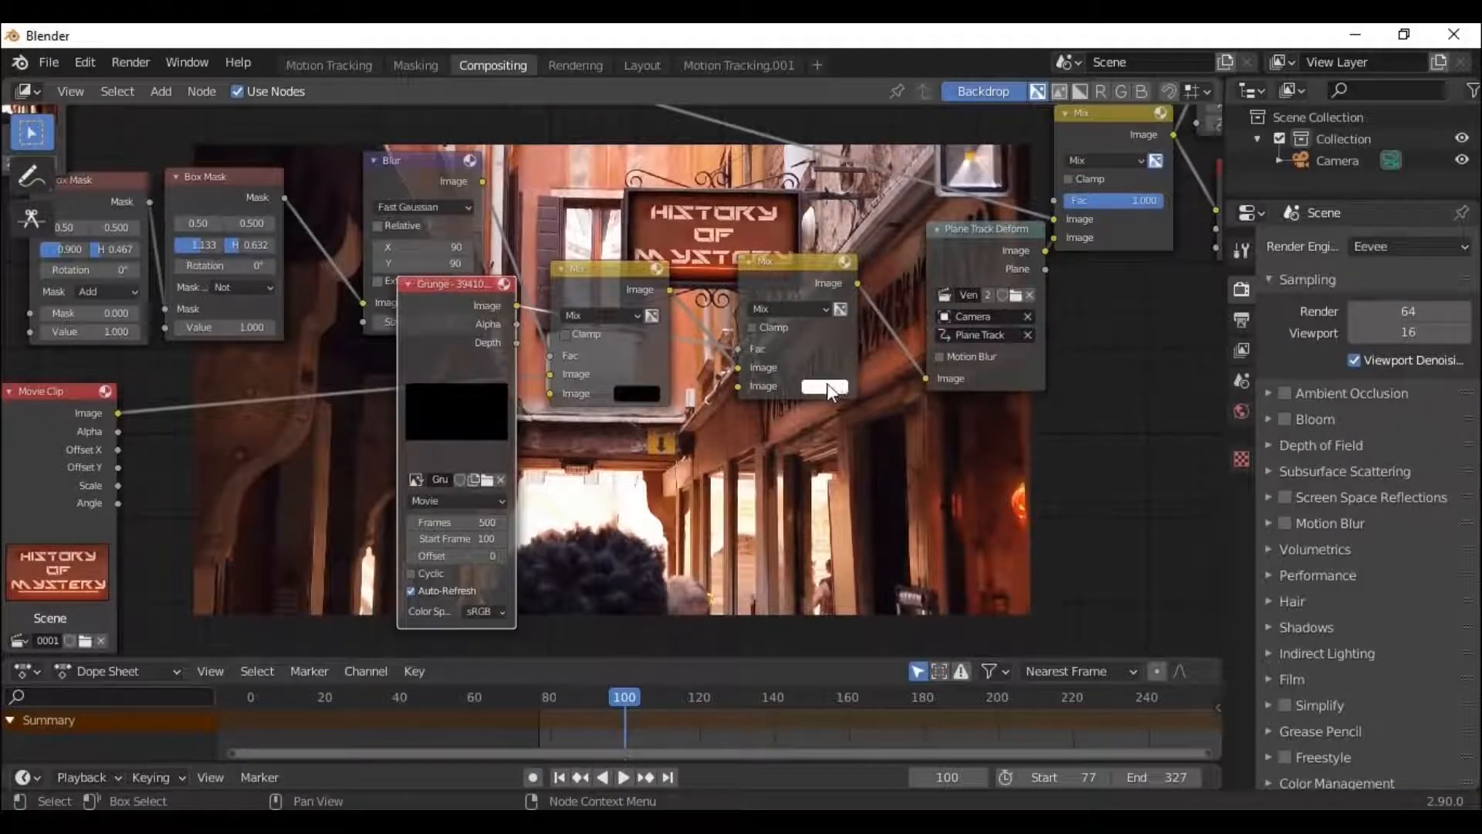
{"action": "left_click_drag", "start_coordinate": [469, 291], "coordinate": [399, 295]}
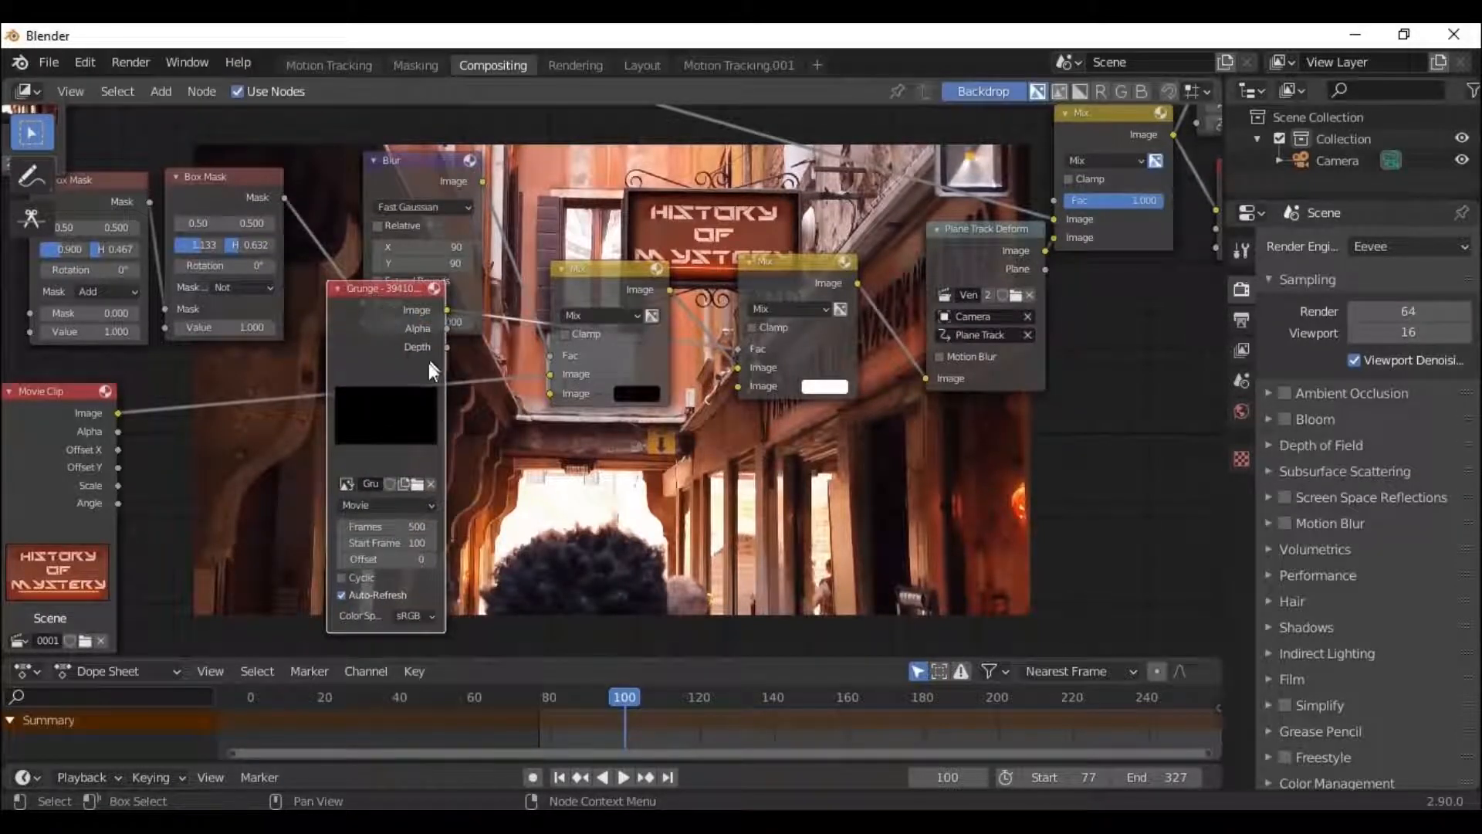
{"action": "left_click", "coordinate": [672, 697]}
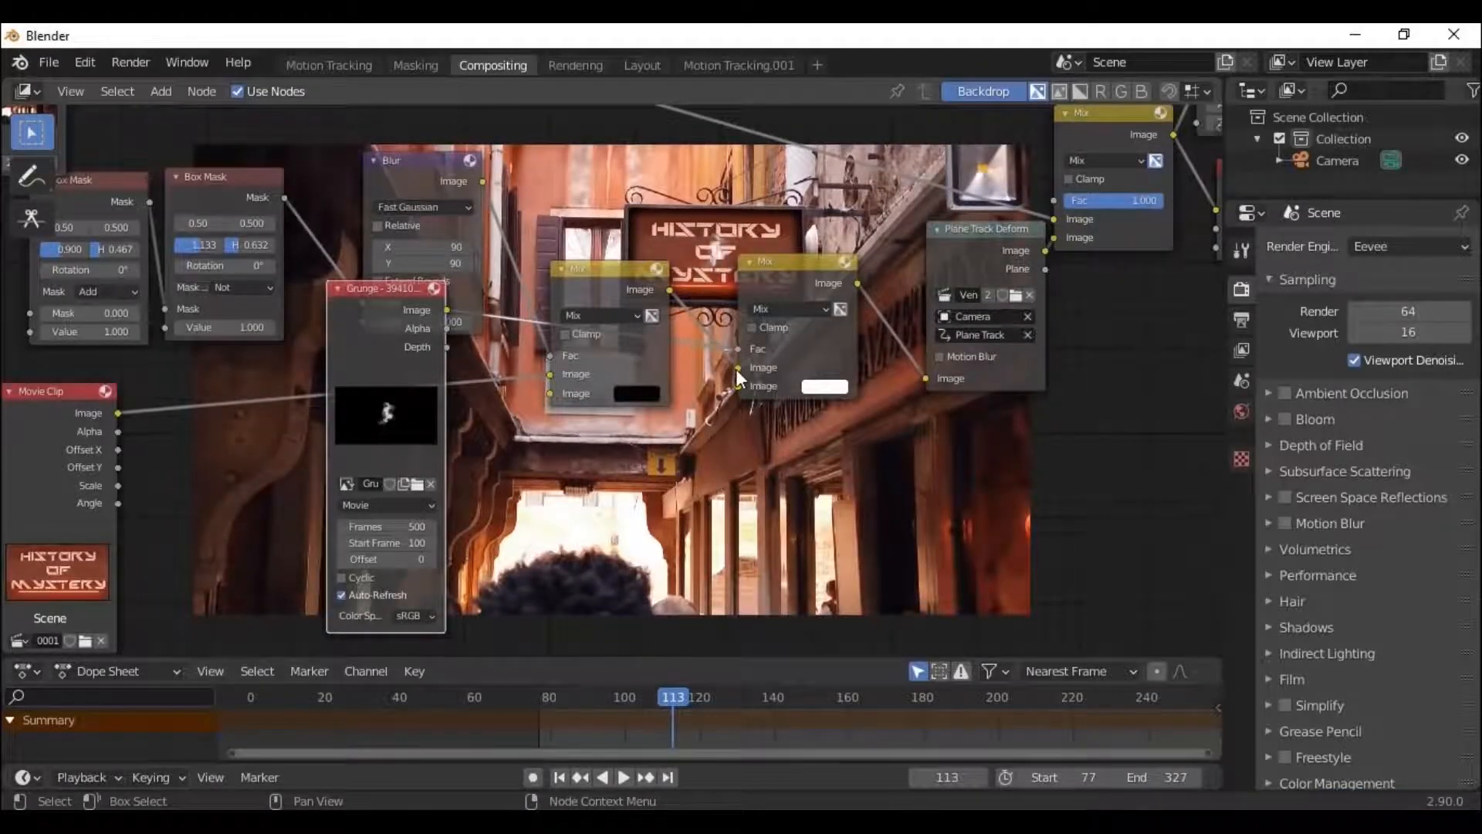
Move the newest Mix node's incoming image link to its second Image input, darken the first Image color to near black, and check frame 138.
{"action": "left_click_drag", "start_coordinate": [738, 369], "coordinate": [739, 386]}
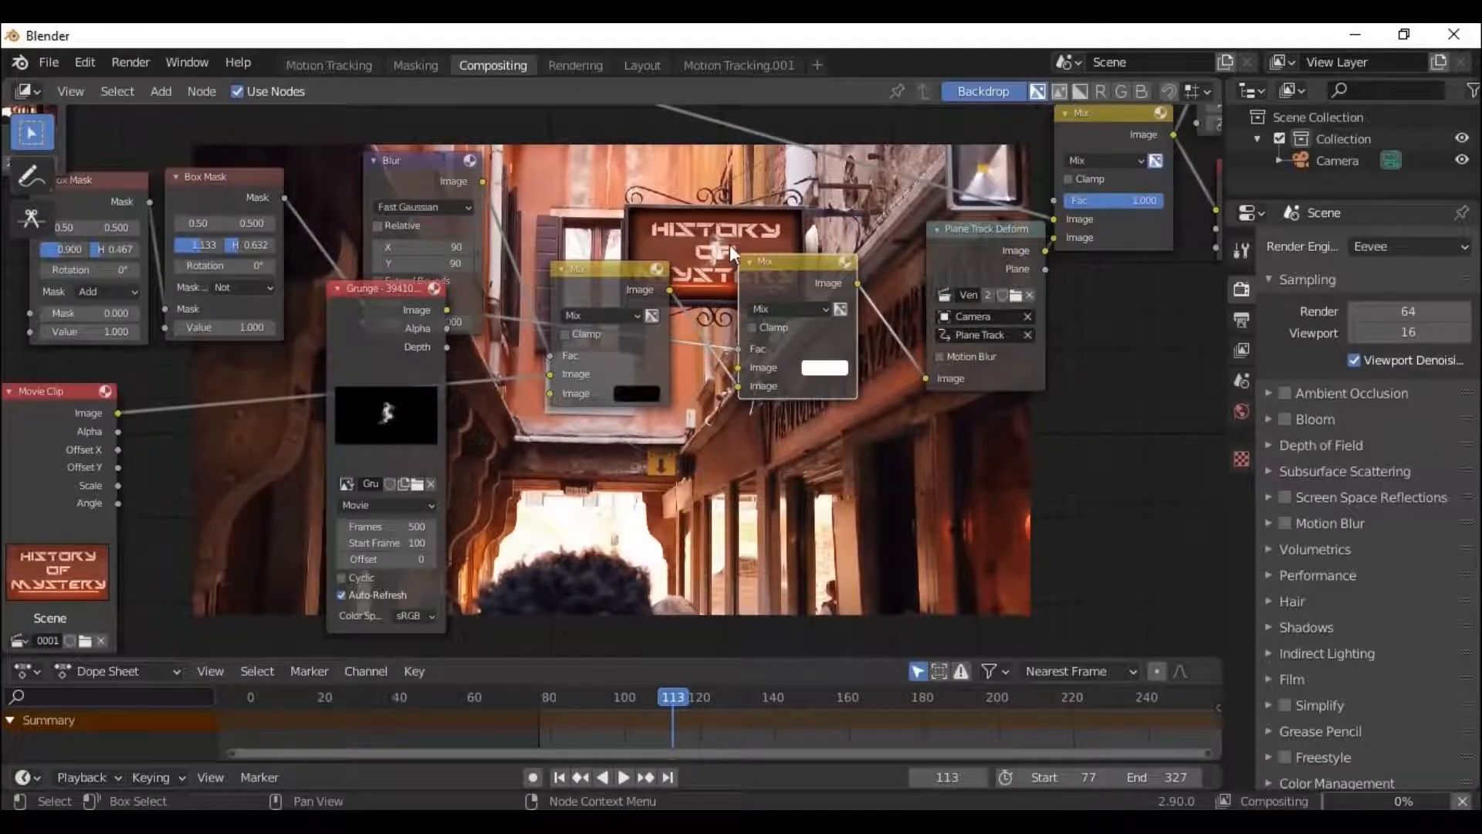
{"action": "left_click", "coordinate": [817, 367]}
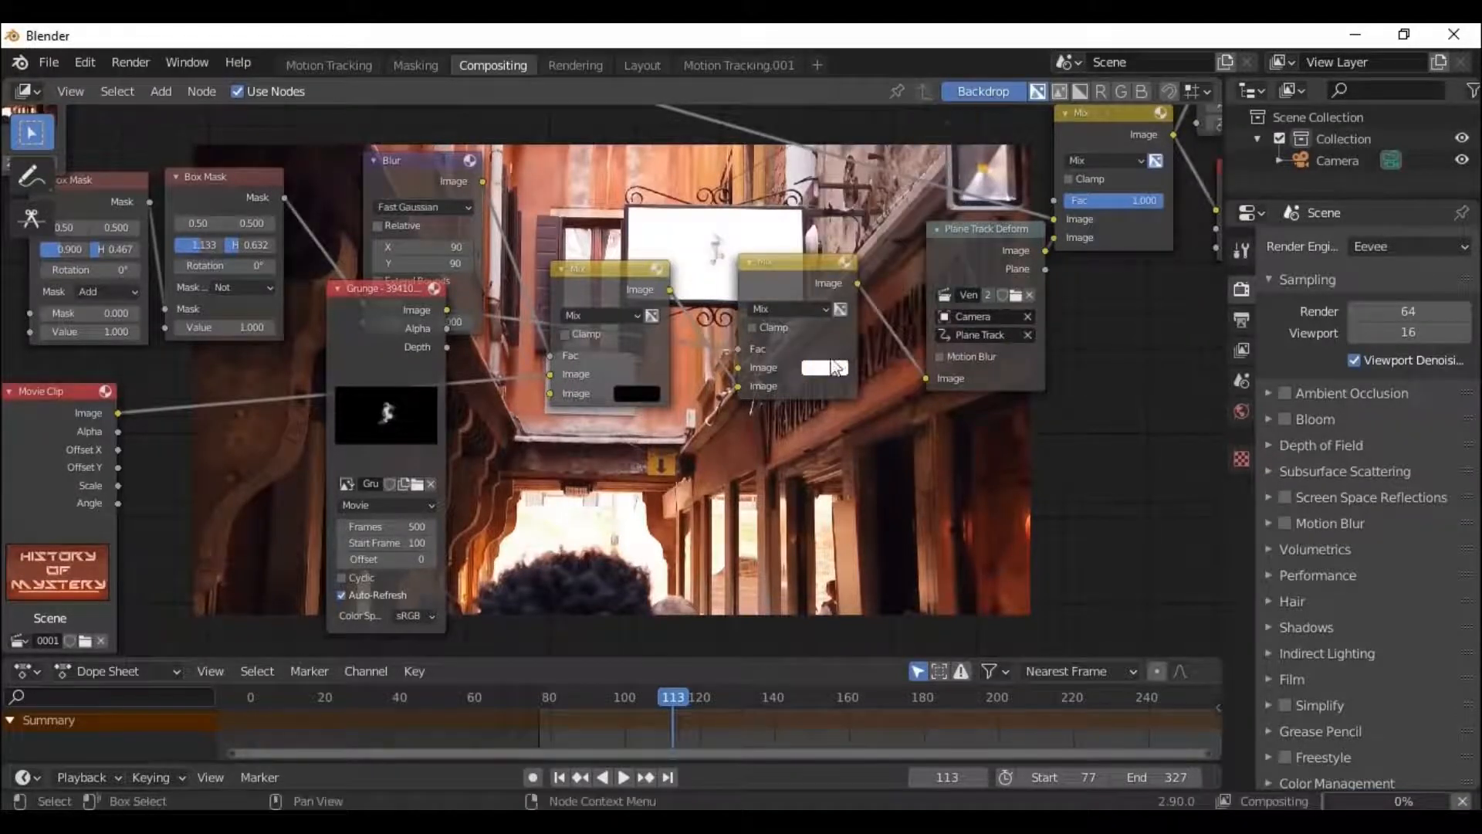
{"action": "left_click", "coordinate": [822, 368]}
{"action": "left_click_drag", "start_coordinate": [950, 123], "coordinate": [949, 231]}
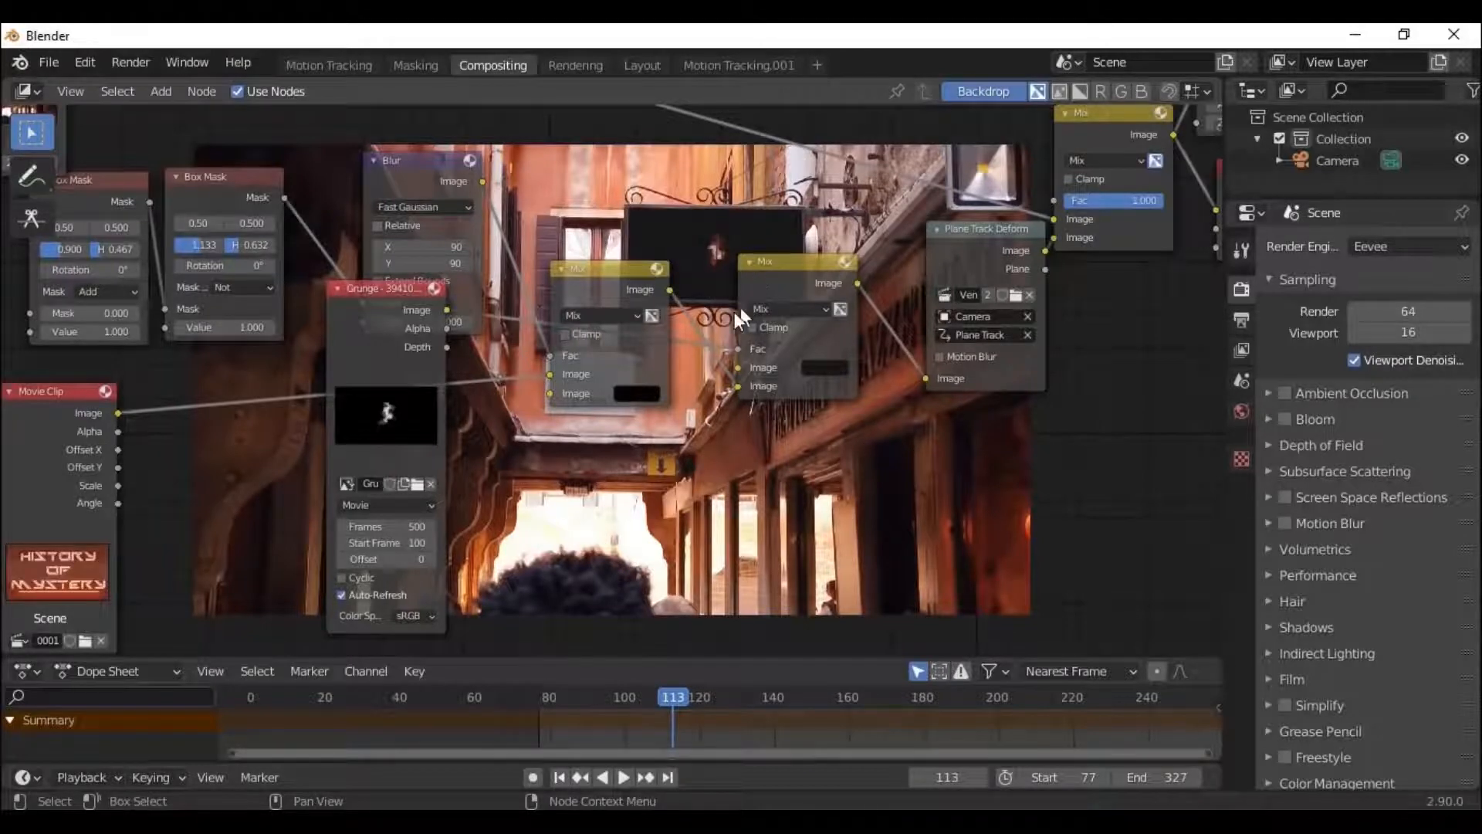
{"action": "left_click", "coordinate": [767, 698]}
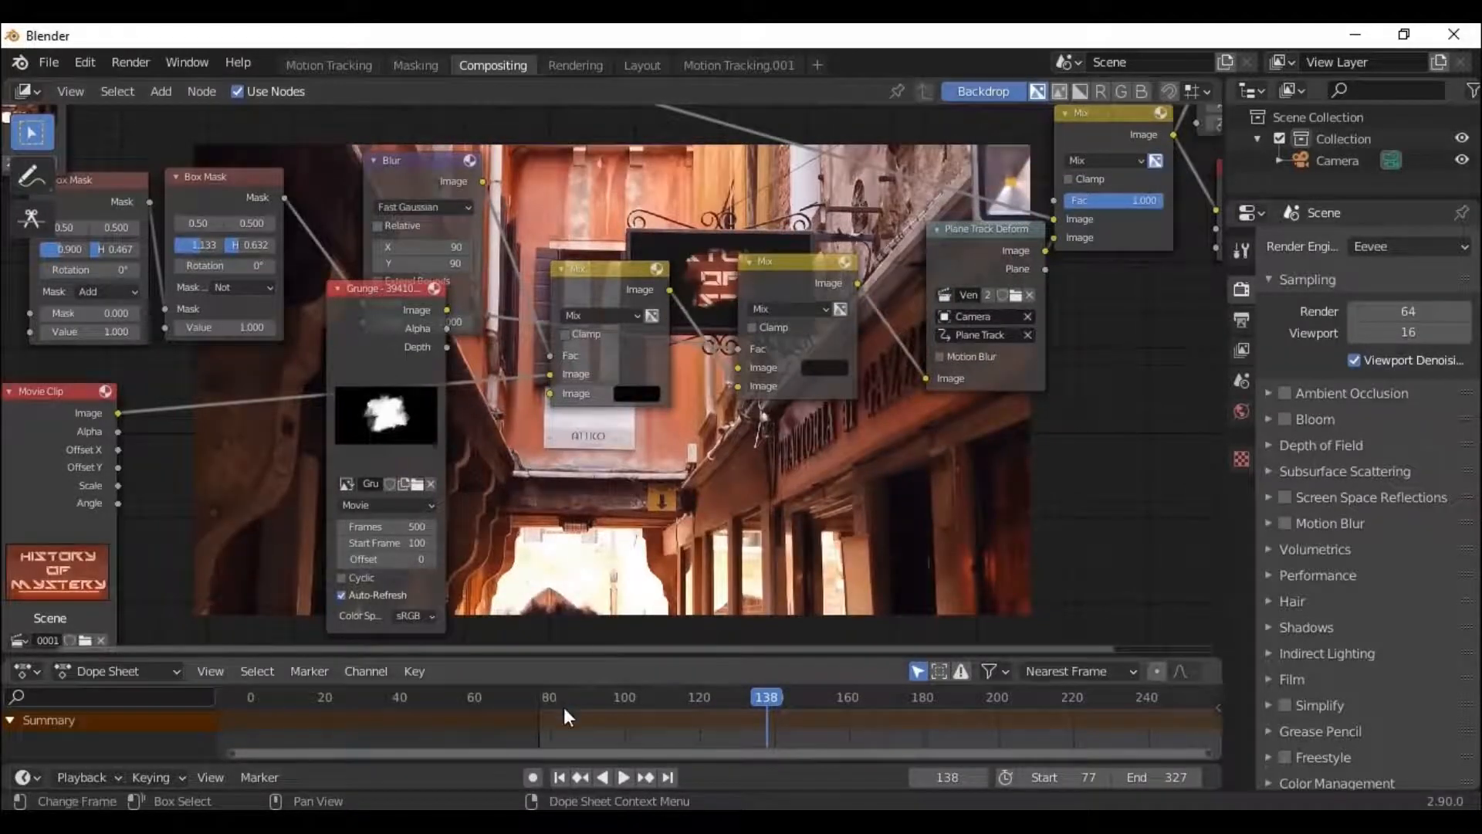
At frame 84, insert a Hue Saturation Value node after the Venice movie clip with saturation 0.883 and value 0.817.
{"action": "left_click", "coordinate": [564, 707]}
{"action": "scroll", "coordinate": [1195, 215], "scroll_direction": "up", "scroll_amount": 5, "text": "shift"}
{"action": "scroll", "coordinate": [1195, 215], "scroll_direction": "up", "scroll_amount": 1, "text": "shift"}
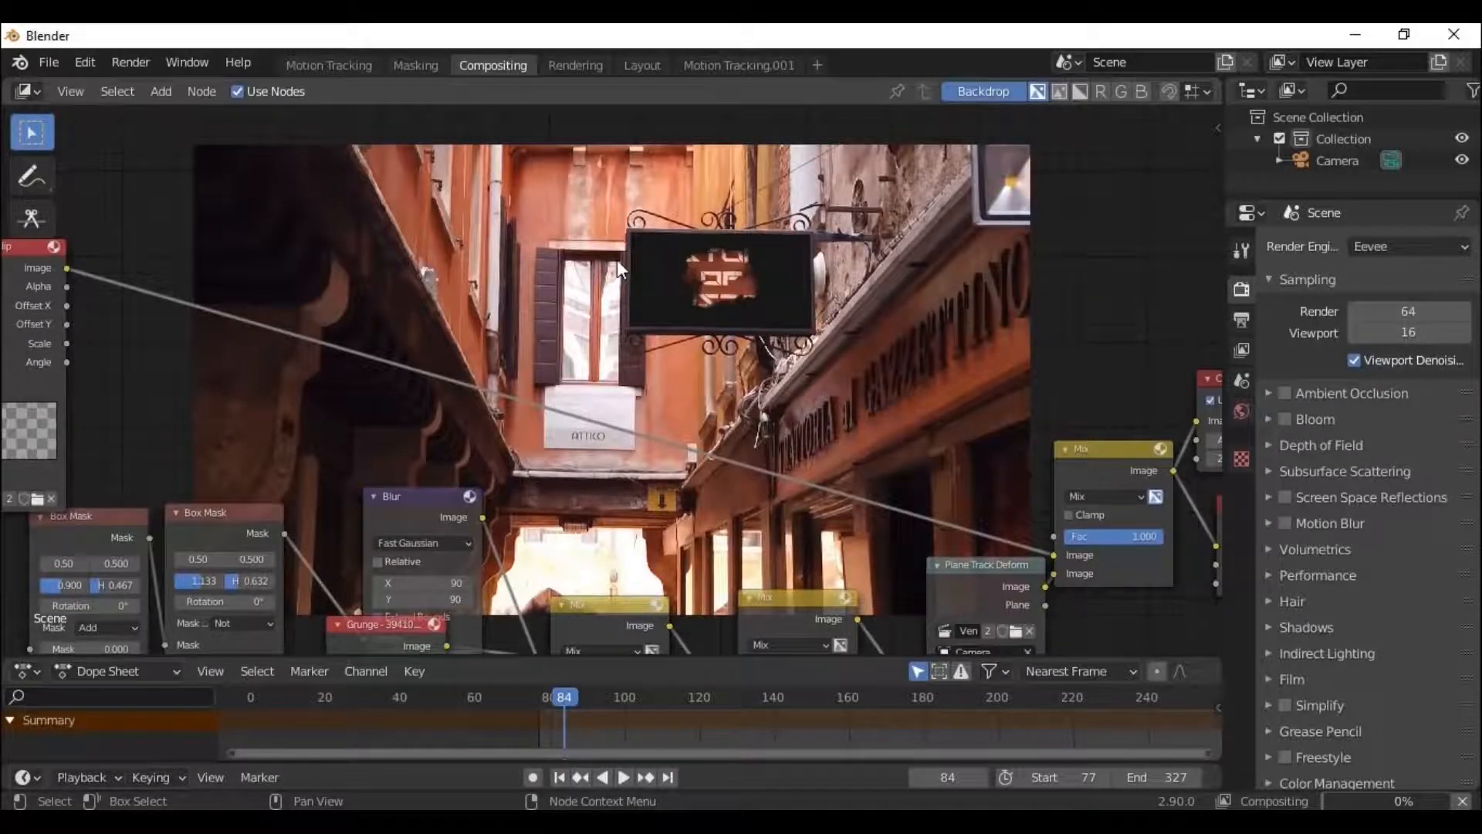
{"action": "left_click", "coordinate": [162, 91]}
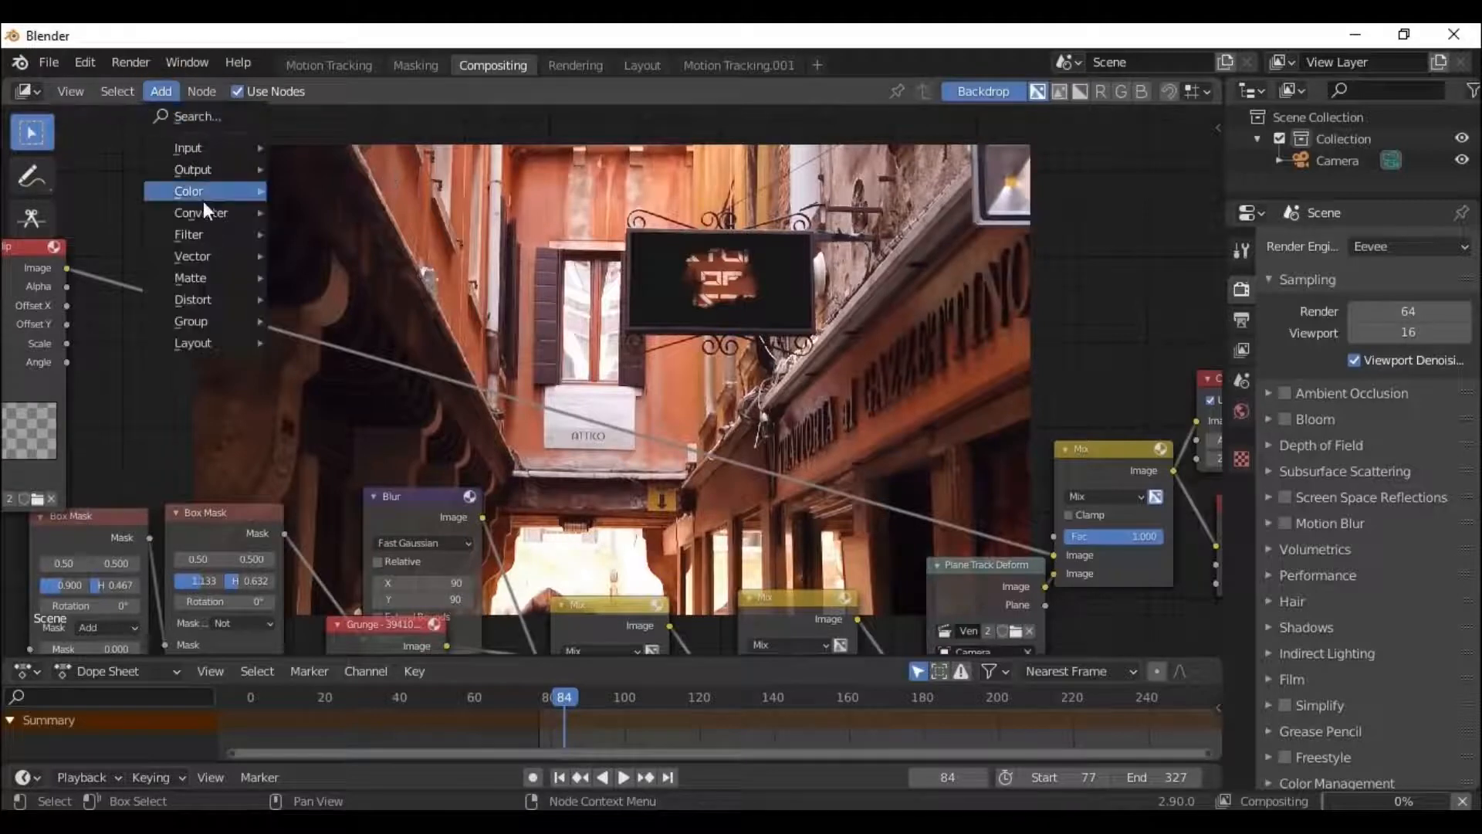
{"action": "mouse_move", "coordinate": [197, 192]}
{"action": "left_click", "coordinate": [342, 332]}
{"action": "left_click", "coordinate": [190, 219]}
{"action": "mouse_move", "coordinate": [248, 307]}
{"action": "left_mouse_down"}
{"action": "mouse_move", "coordinate": [212, 307]}
{"action": "mouse_move", "coordinate": [238, 327]}
{"action": "left_mouse_up"}
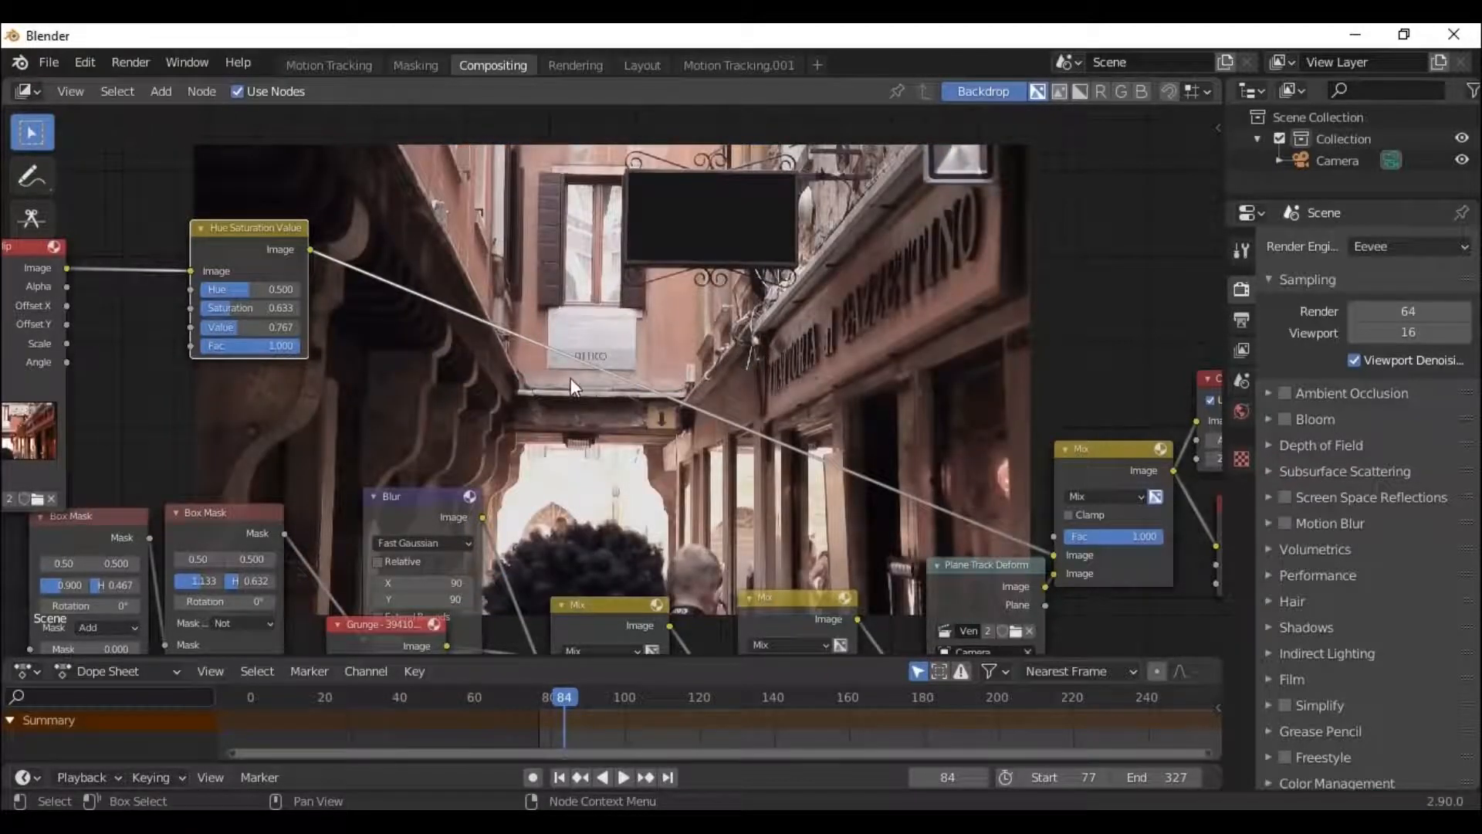
{"action": "left_click_drag", "start_coordinate": [248, 309], "coordinate": [265, 327]}
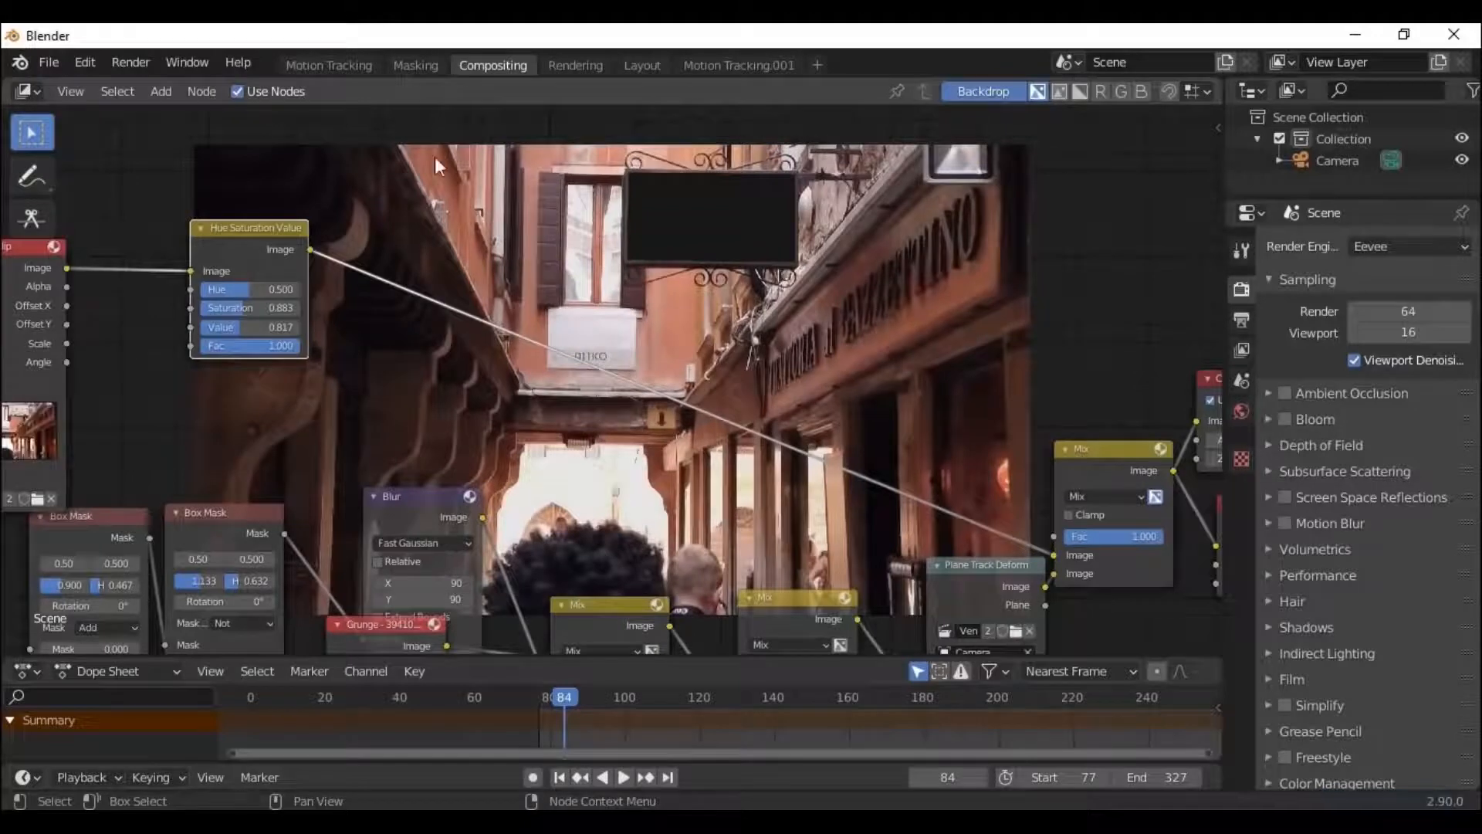
Insert a Color Balance node after the Hue Saturation Value node, slightly adjust its gamma and gain colors, and collapse it.
{"action": "left_click", "coordinate": [159, 94]}
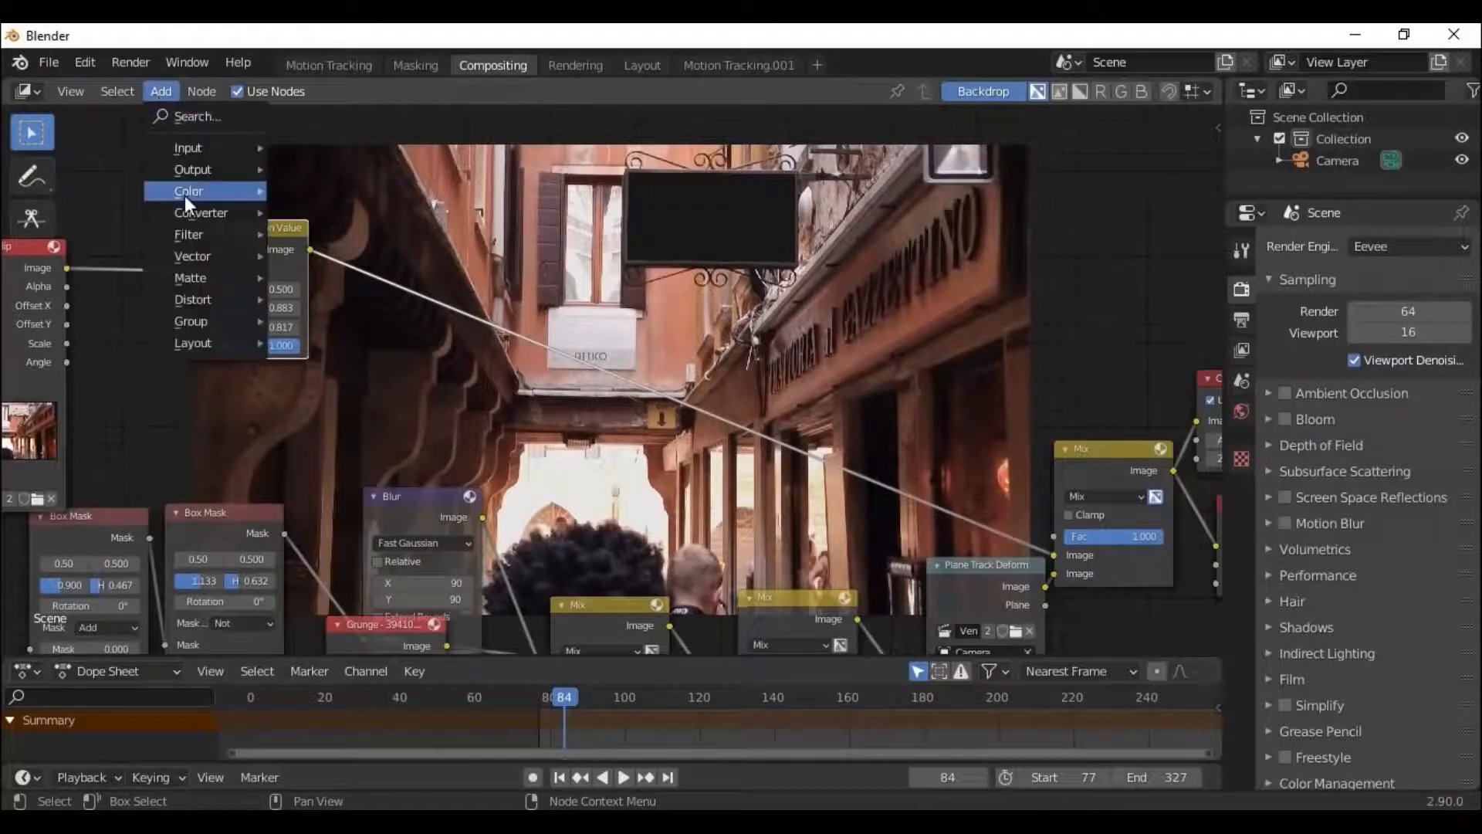
{"action": "mouse_move", "coordinate": [188, 197]}
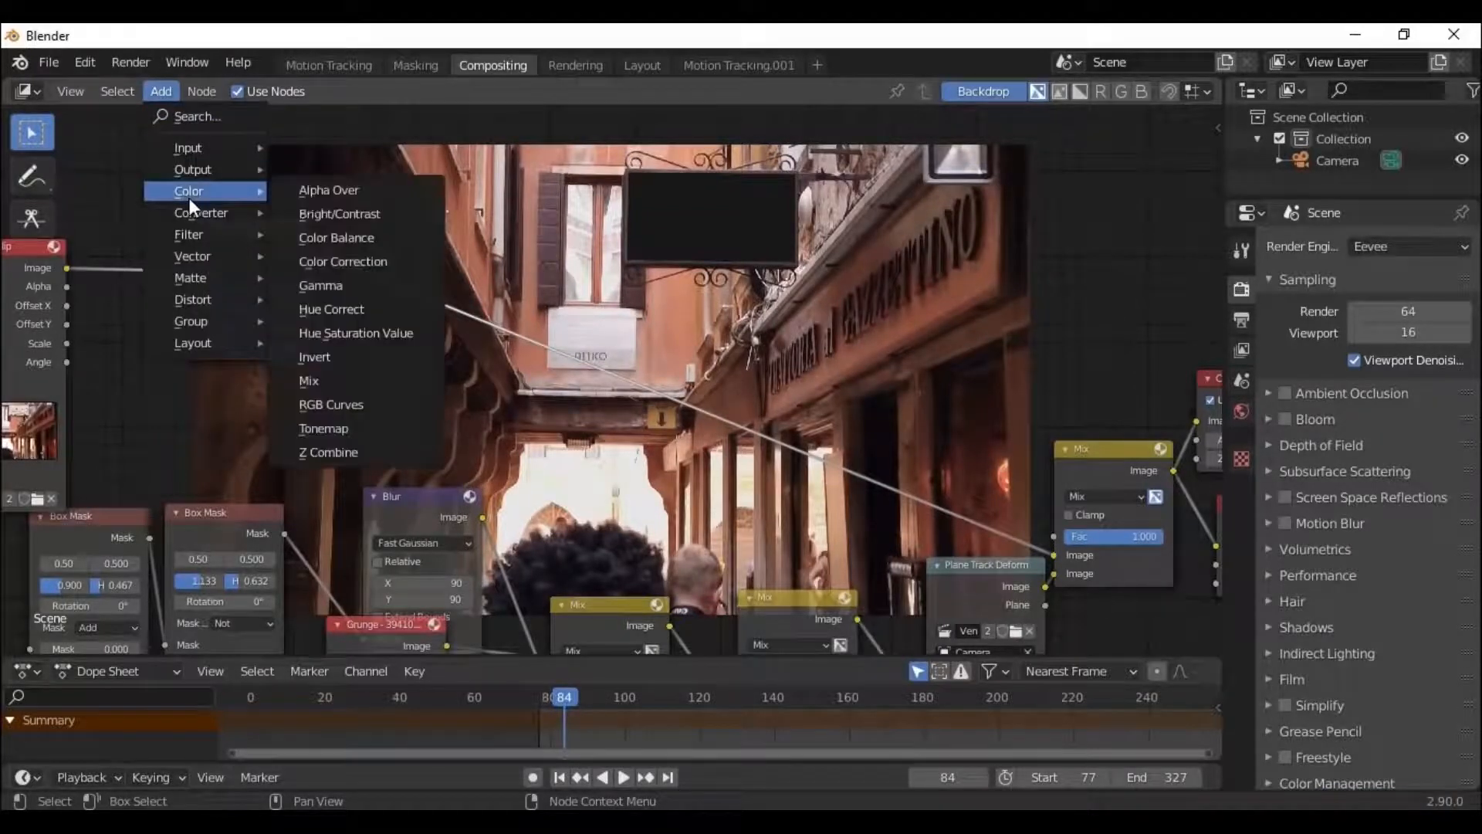
{"action": "left_click", "coordinate": [377, 246]}
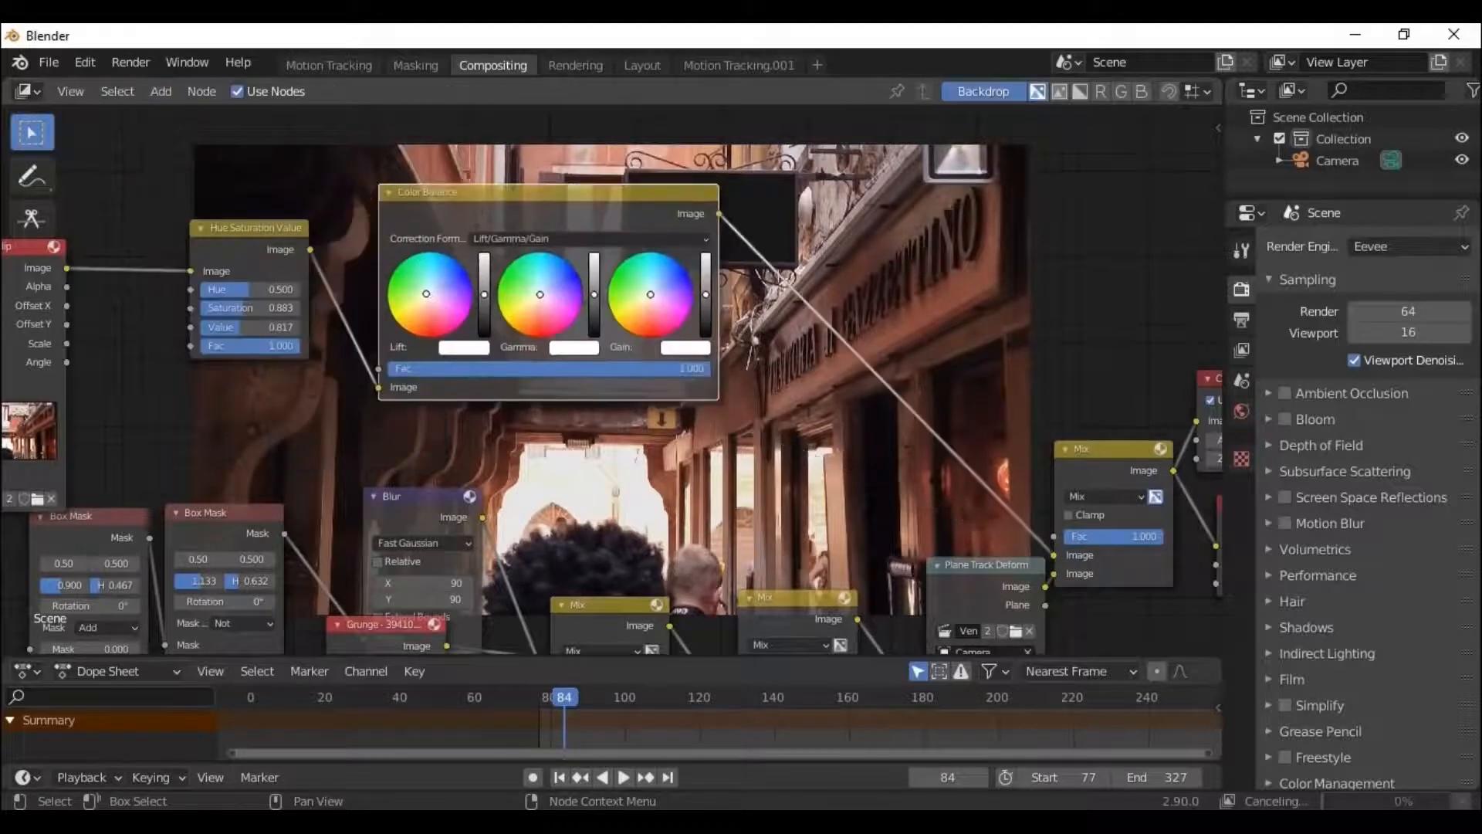
{"action": "left_click_drag", "start_coordinate": [213, 240], "coordinate": [94, 299]}
{"action": "left_click_drag", "start_coordinate": [541, 297], "coordinate": [543, 290]}
{"action": "left_click_drag", "start_coordinate": [650, 294], "coordinate": [650, 292]}
{"action": "left_click_drag", "start_coordinate": [545, 209], "coordinate": [377, 260]}
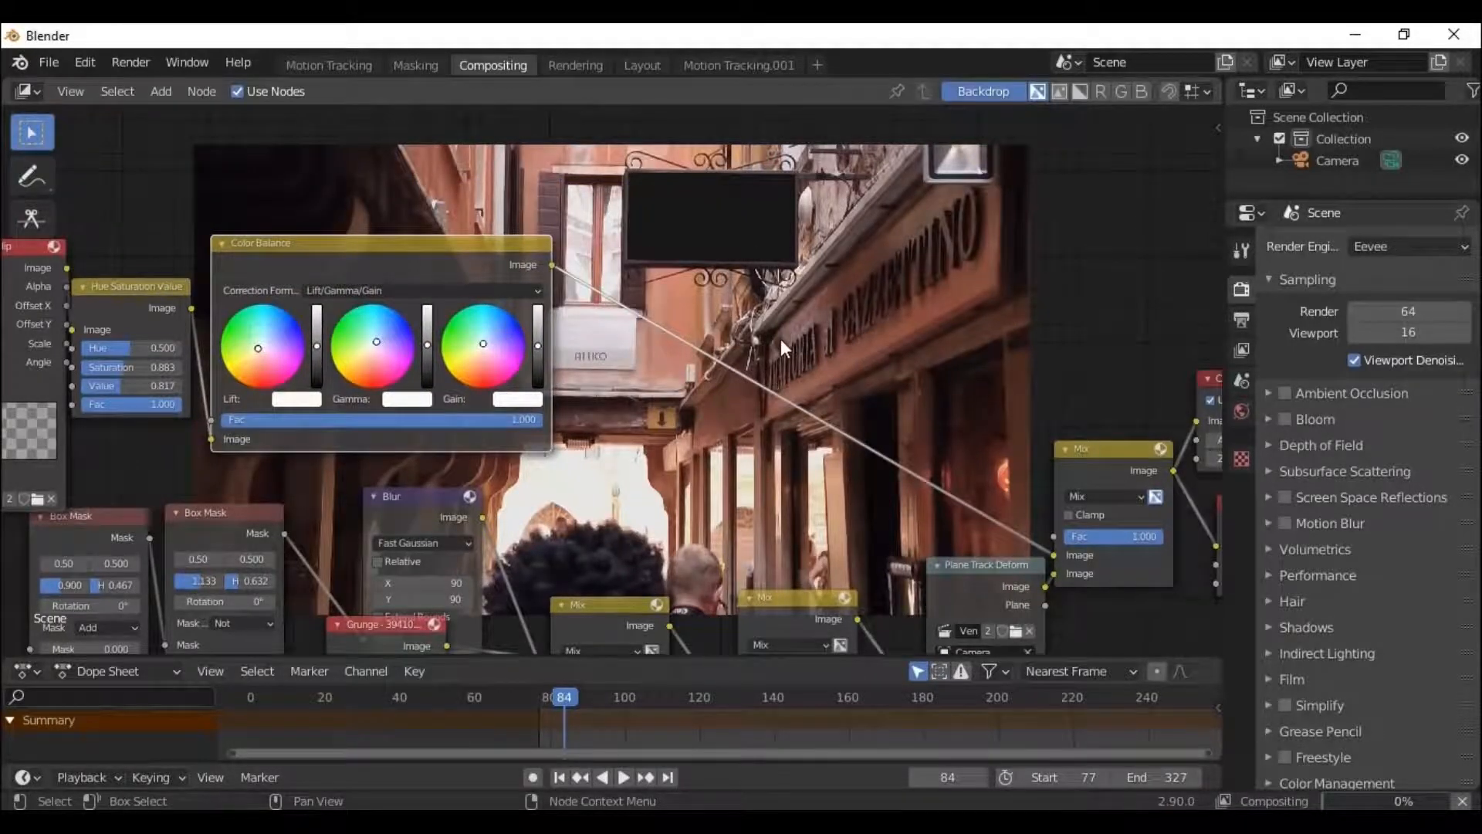
{"action": "left_click", "coordinate": [222, 243]}
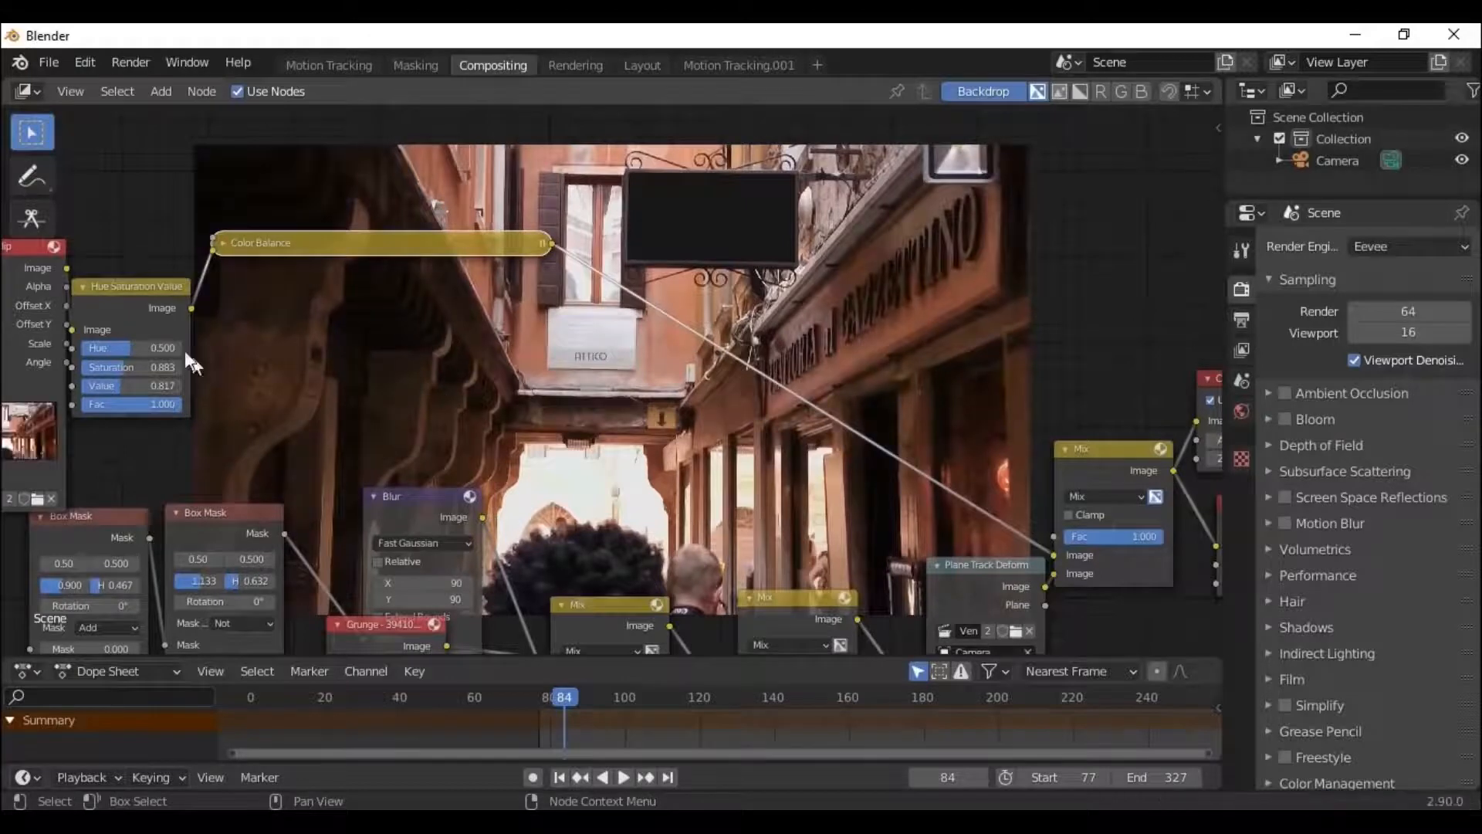
Duplicate the Color Balance node onto the History of Mystery clip's link, expand the copy, and check frame 122.
{"action": "scroll", "coordinate": [516, 406], "scroll_direction": "down", "scroll_amount": 4}
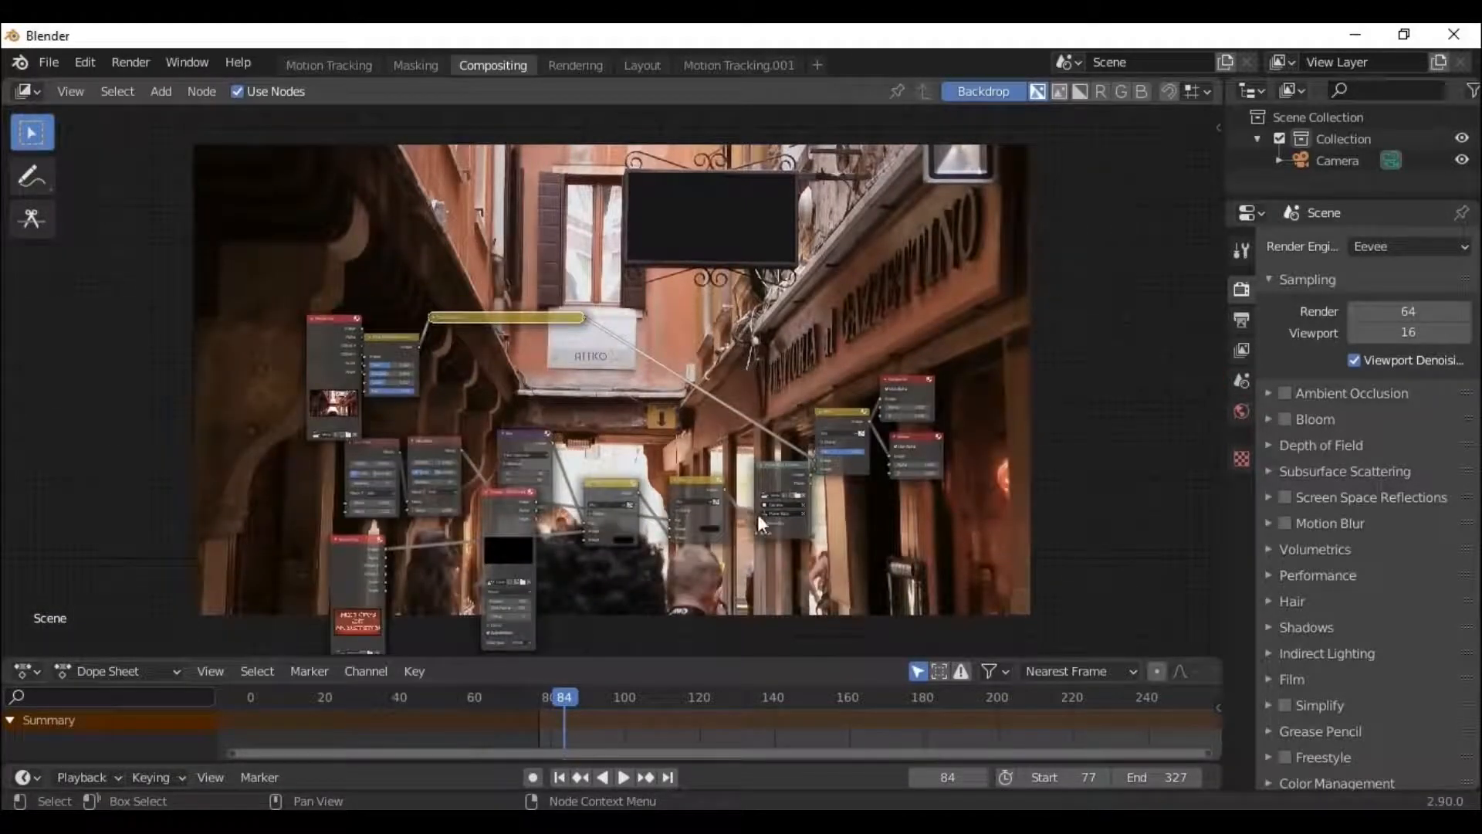
{"action": "key", "text": "shift+d"}
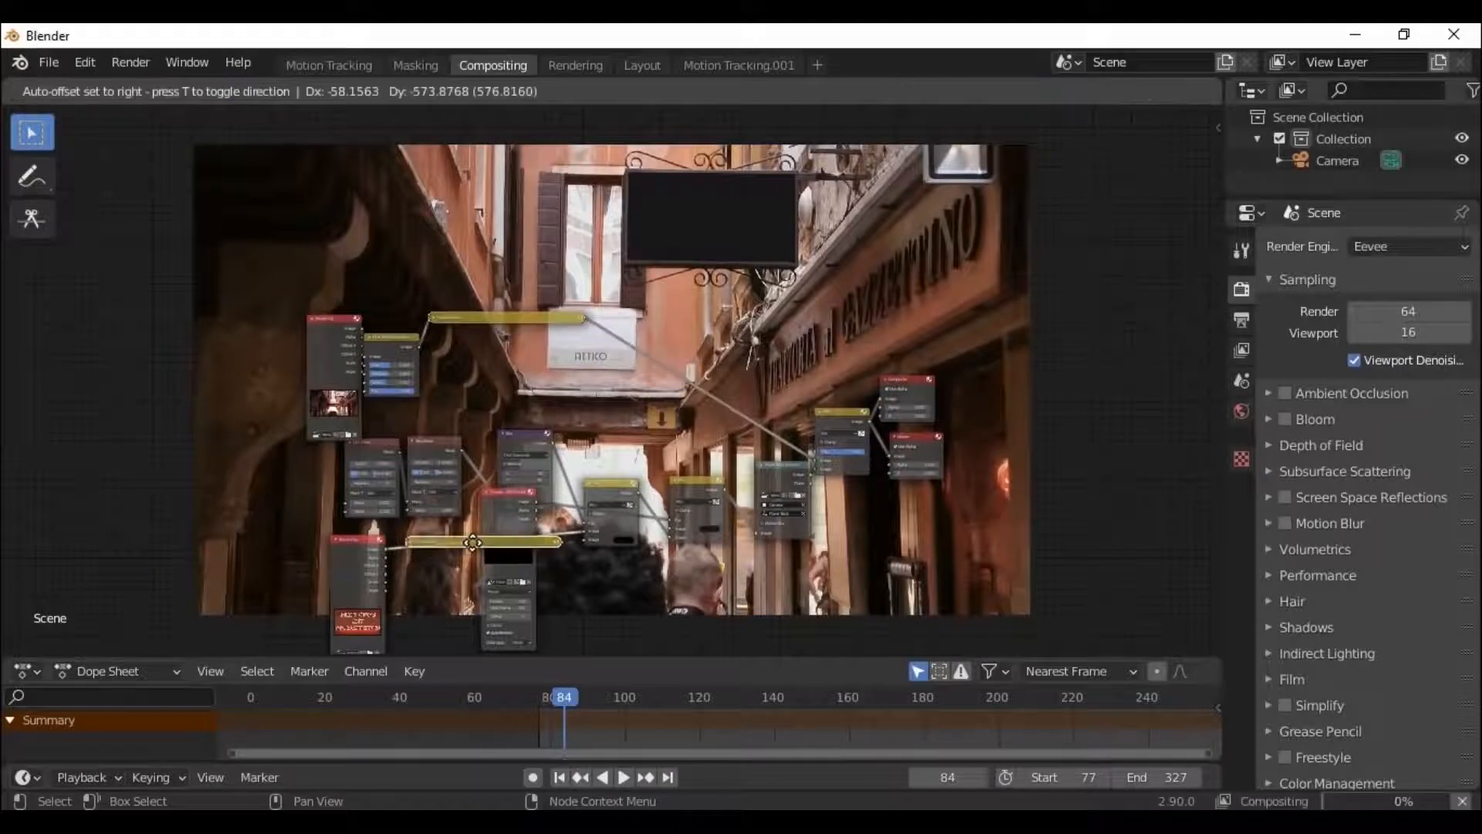
{"action": "left_click", "coordinate": [470, 544]}
{"action": "left_click", "coordinate": [422, 544]}
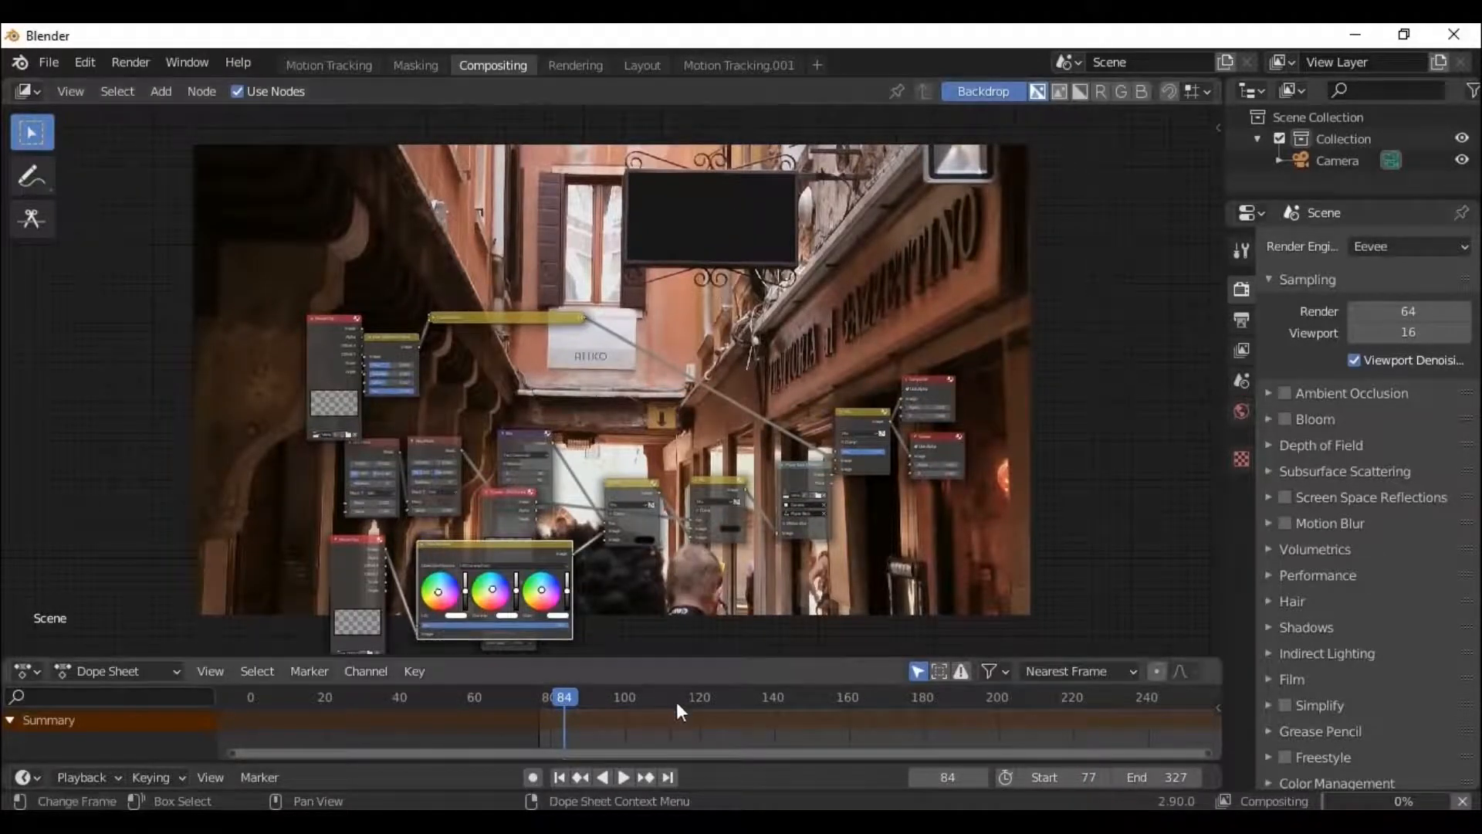
{"action": "left_click", "coordinate": [706, 699]}
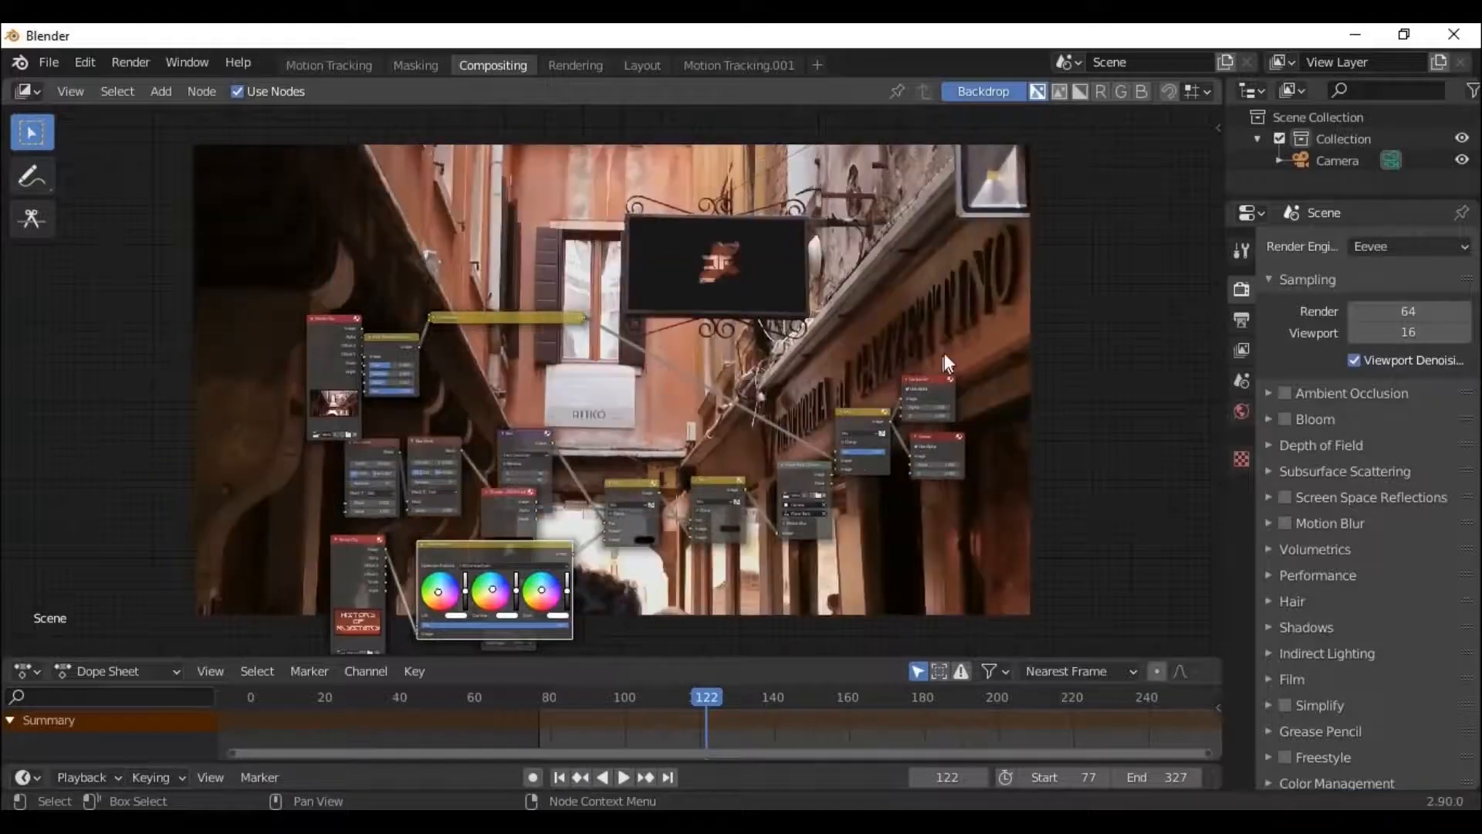
Move the Composite and Viewer nodes farther from the final Mix node to make room for more nodes.
{"action": "scroll", "coordinate": [934, 305], "scroll_direction": "up", "scroll_amount": 3}
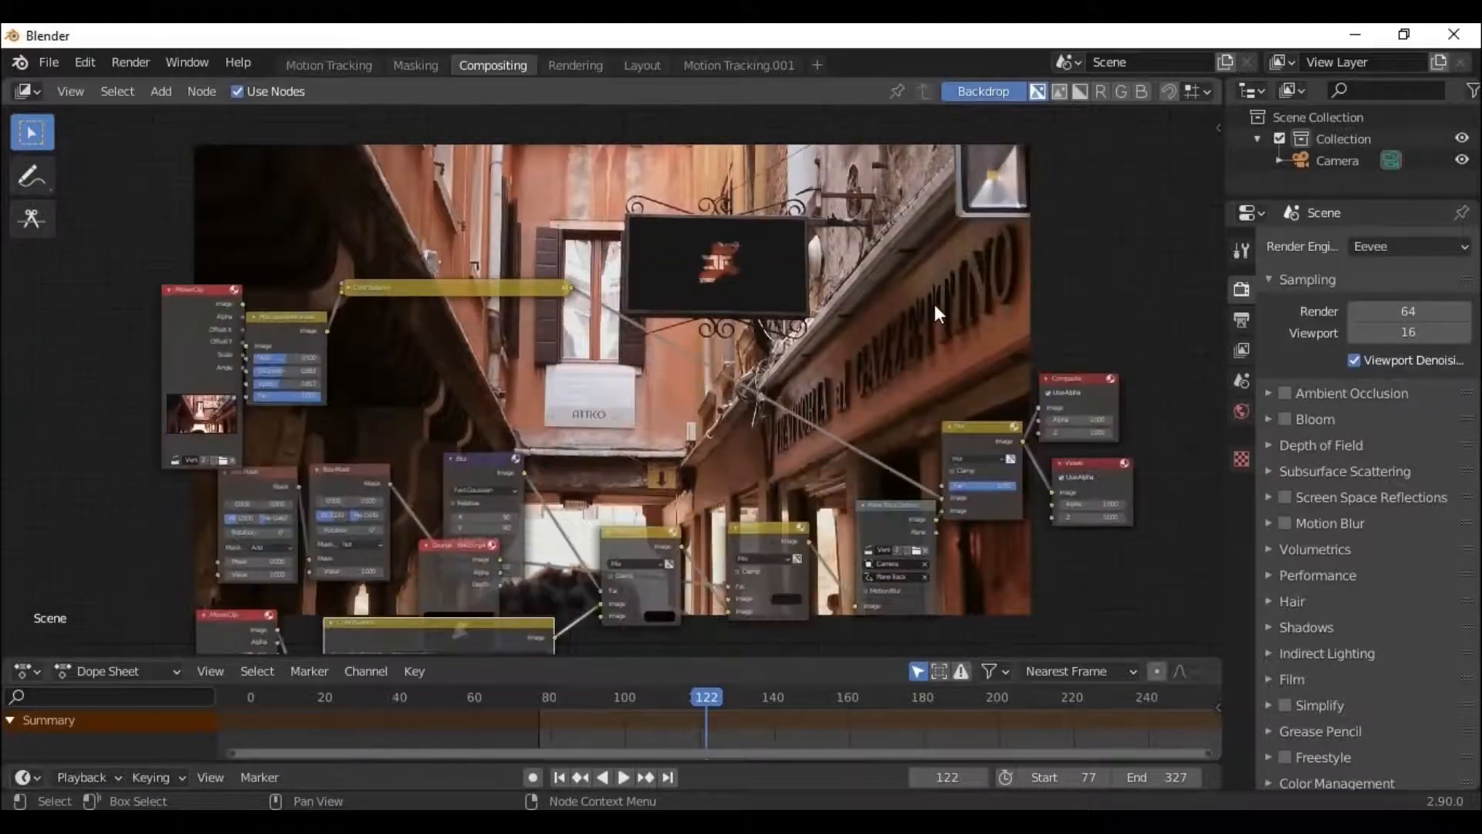
{"action": "left_click_drag", "start_coordinate": [640, 646], "coordinate": [1106, 608]}
{"action": "left_click_drag", "start_coordinate": [646, 382], "coordinate": [1030, 238]}
{"action": "left_click_drag", "start_coordinate": [681, 463], "coordinate": [1101, 400]}
{"action": "scroll", "coordinate": [1003, 318], "scroll_direction": "up", "scroll_amount": 3}
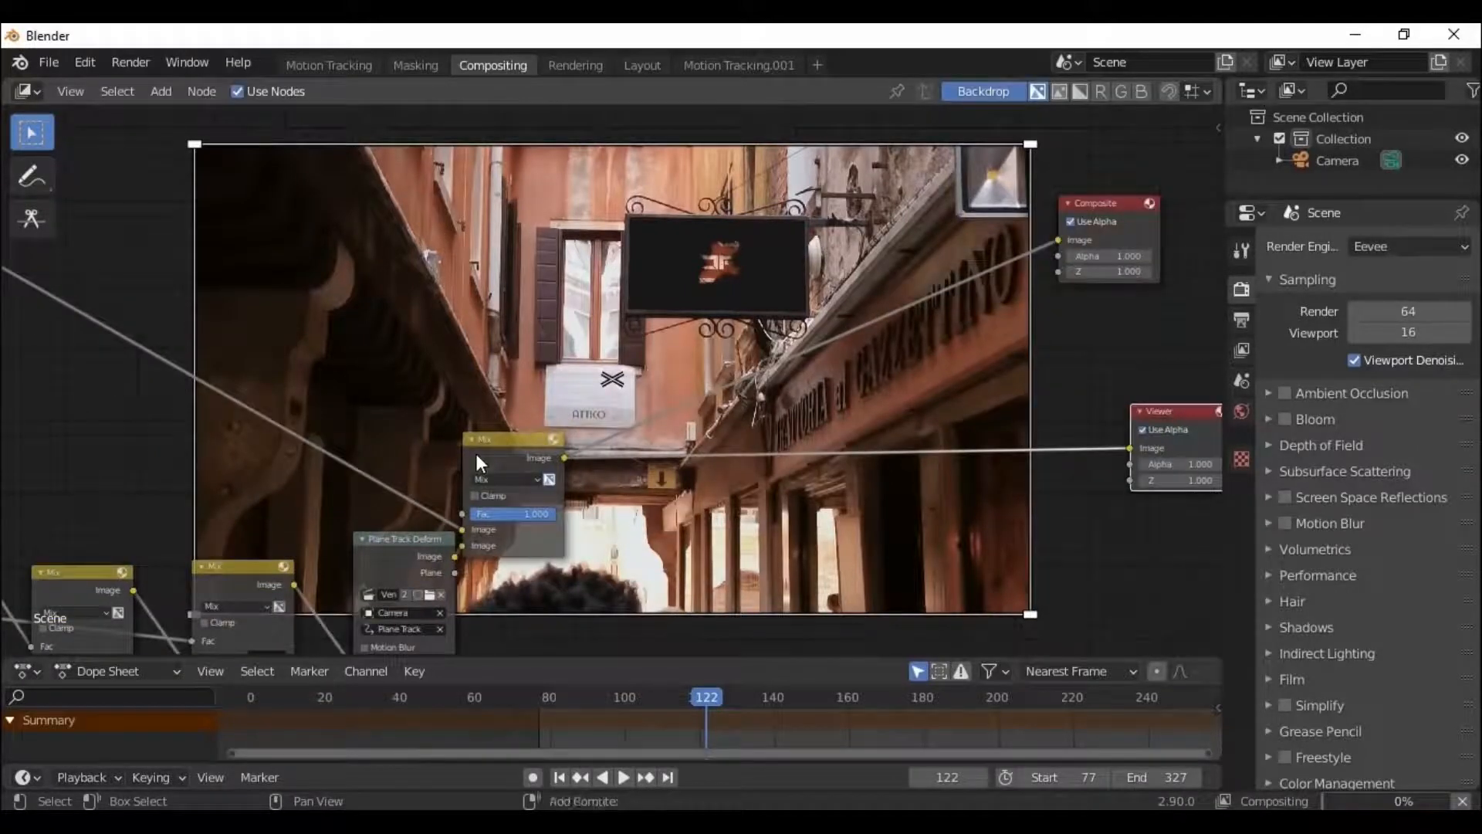
Insert a Mix node before the Composite and Viewer nodes and connect the preceding Mix node's output to its second Image input too.
{"action": "key", "text": "shift+a"}
{"action": "mouse_move", "coordinate": [367, 407]}
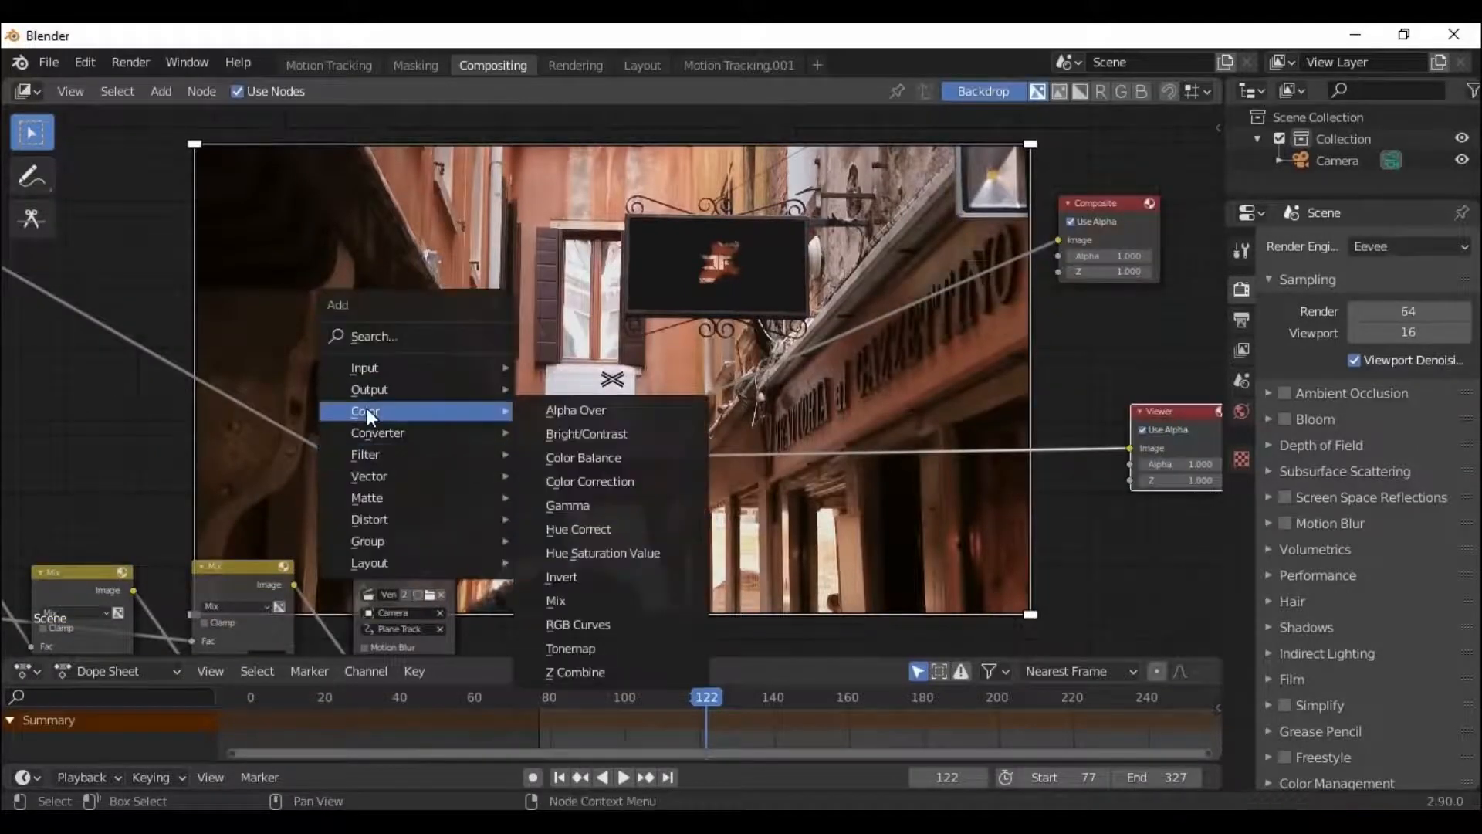
{"action": "left_click", "coordinate": [573, 600]}
{"action": "left_click", "coordinate": [767, 332]}
{"action": "left_click_drag", "start_coordinate": [566, 461], "coordinate": [760, 446]}
Insert an RGB to BW node on the last Mix node's second image link and set that Mix node's Fac to 0.192.
{"action": "left_click", "coordinate": [161, 91]}
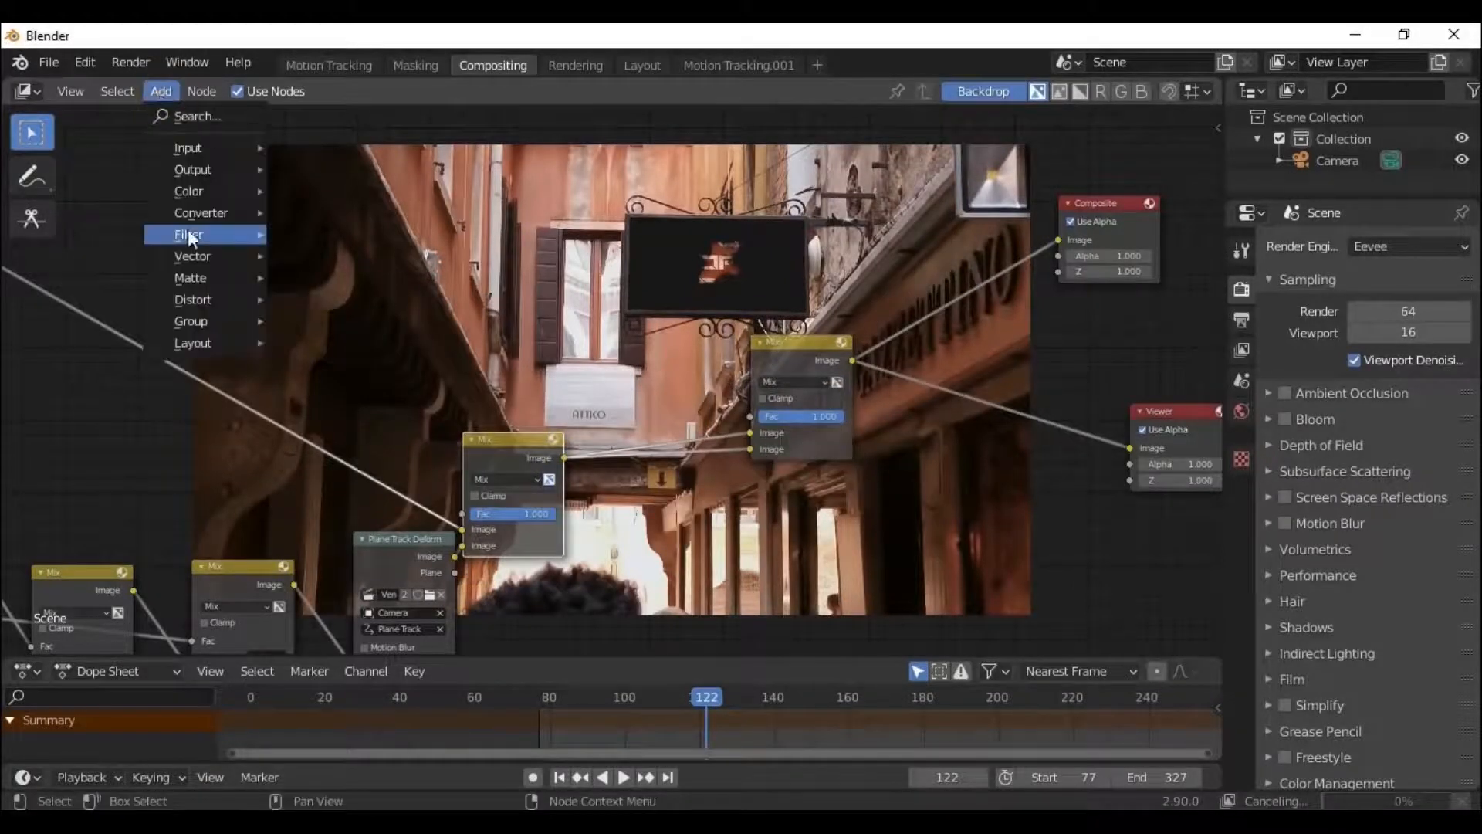
{"action": "mouse_move", "coordinate": [208, 235]}
{"action": "mouse_move", "coordinate": [201, 205]}
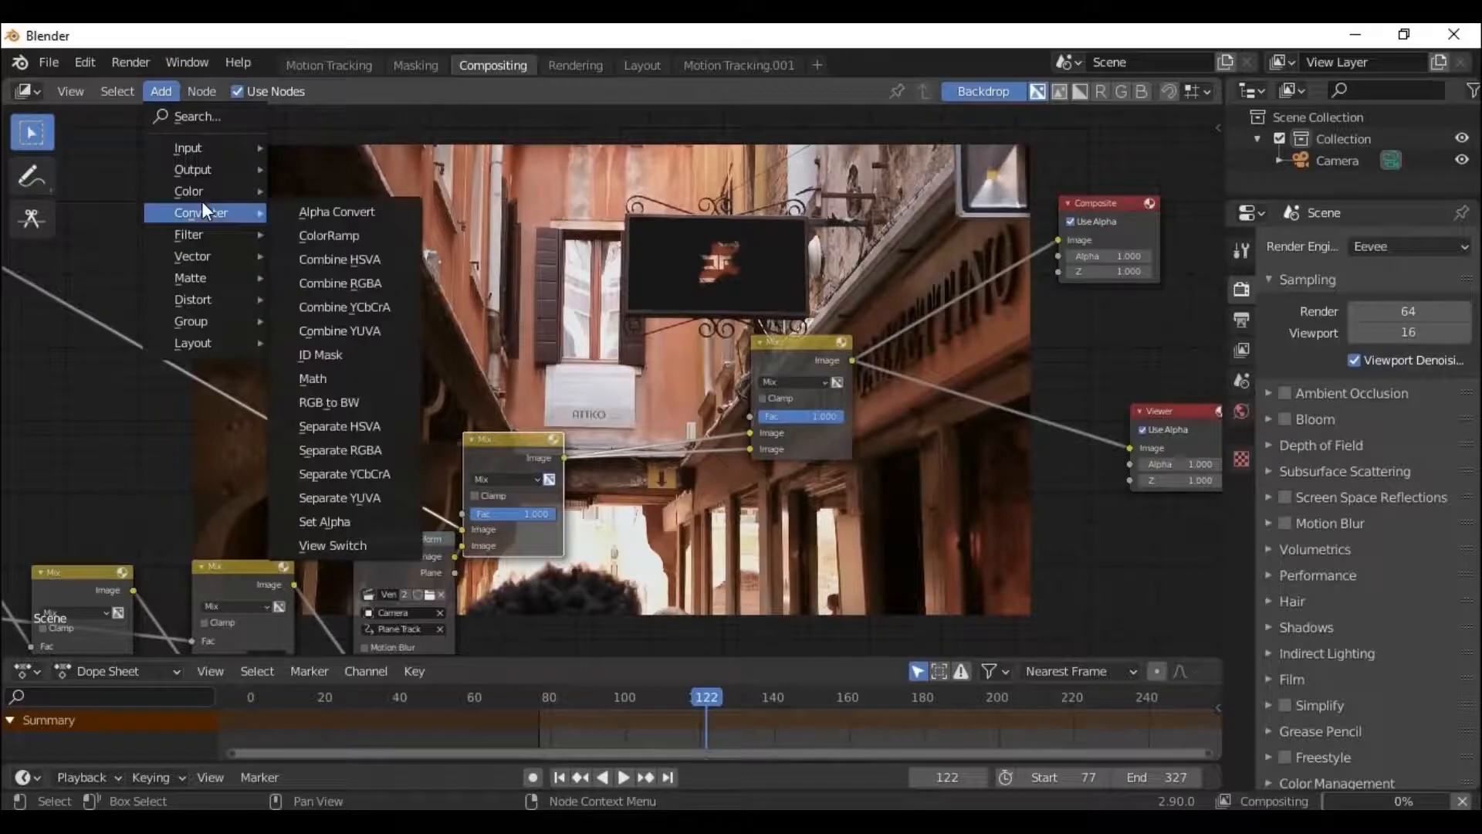
{"action": "left_click", "coordinate": [335, 402]}
{"action": "left_click", "coordinate": [654, 455]}
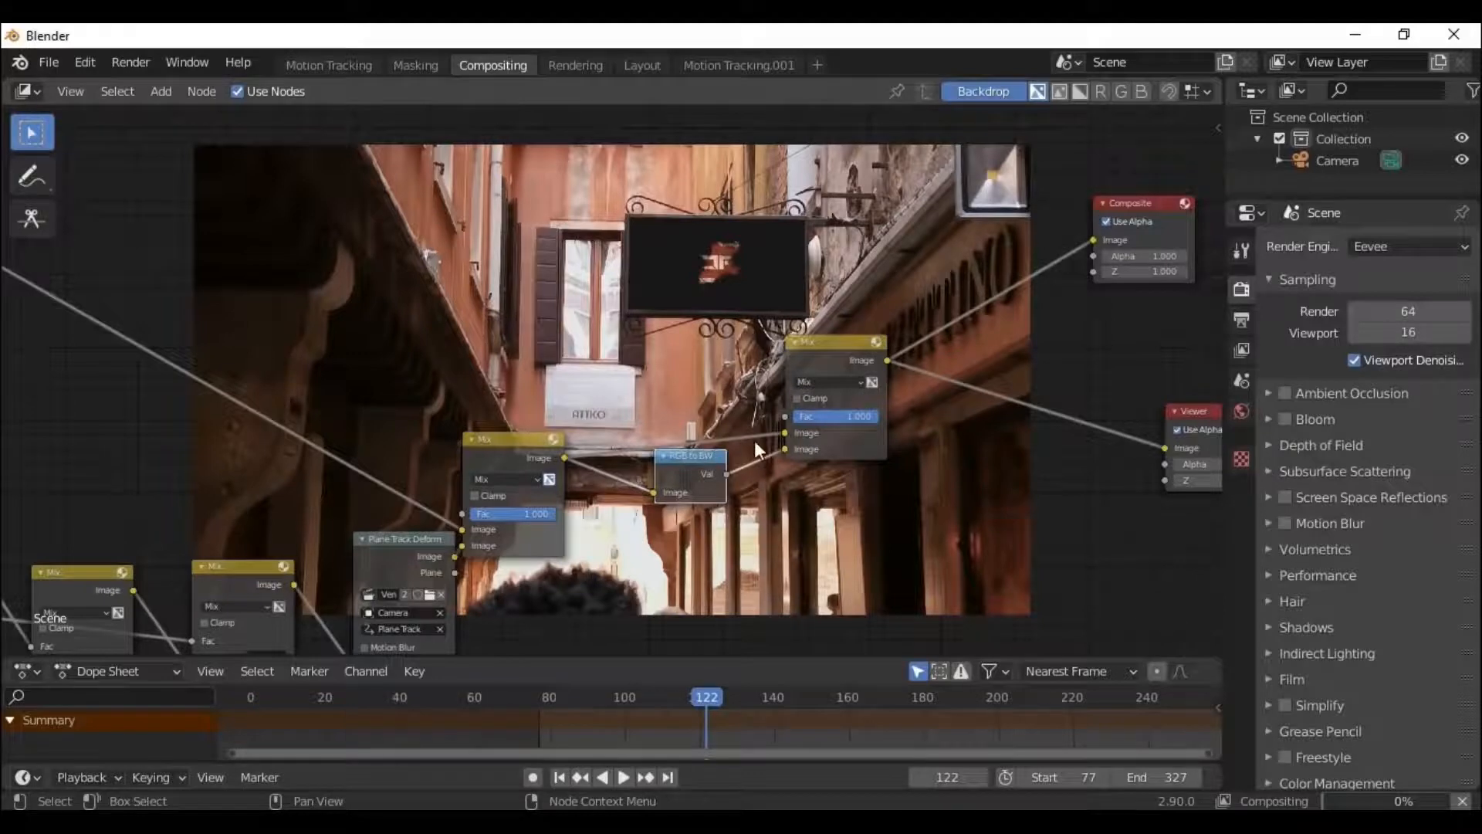
{"action": "left_click_drag", "start_coordinate": [867, 417], "coordinate": [798, 417]}
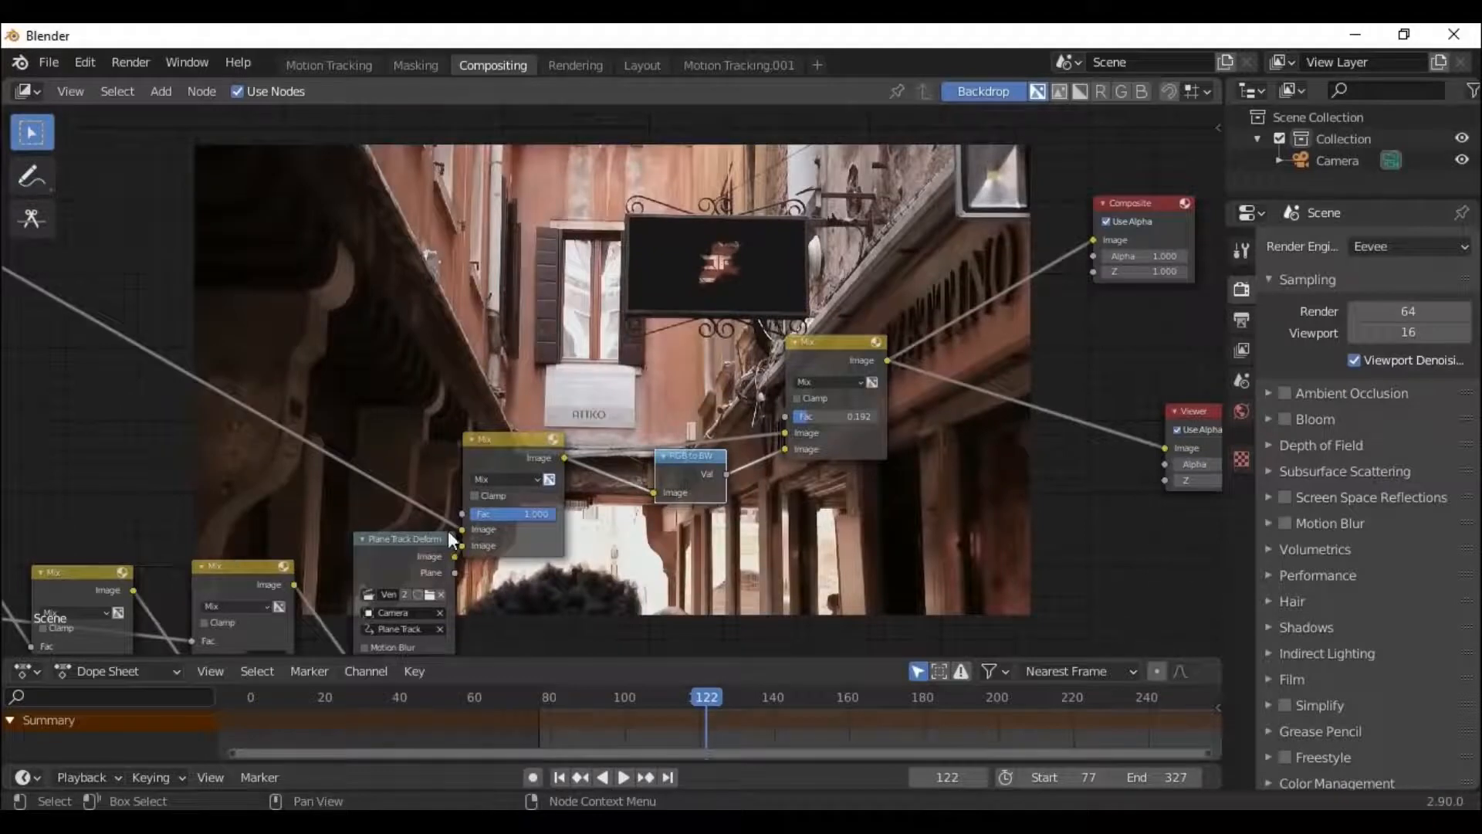
{"action": "left_click_drag", "start_coordinate": [807, 360], "coordinate": [804, 388]}
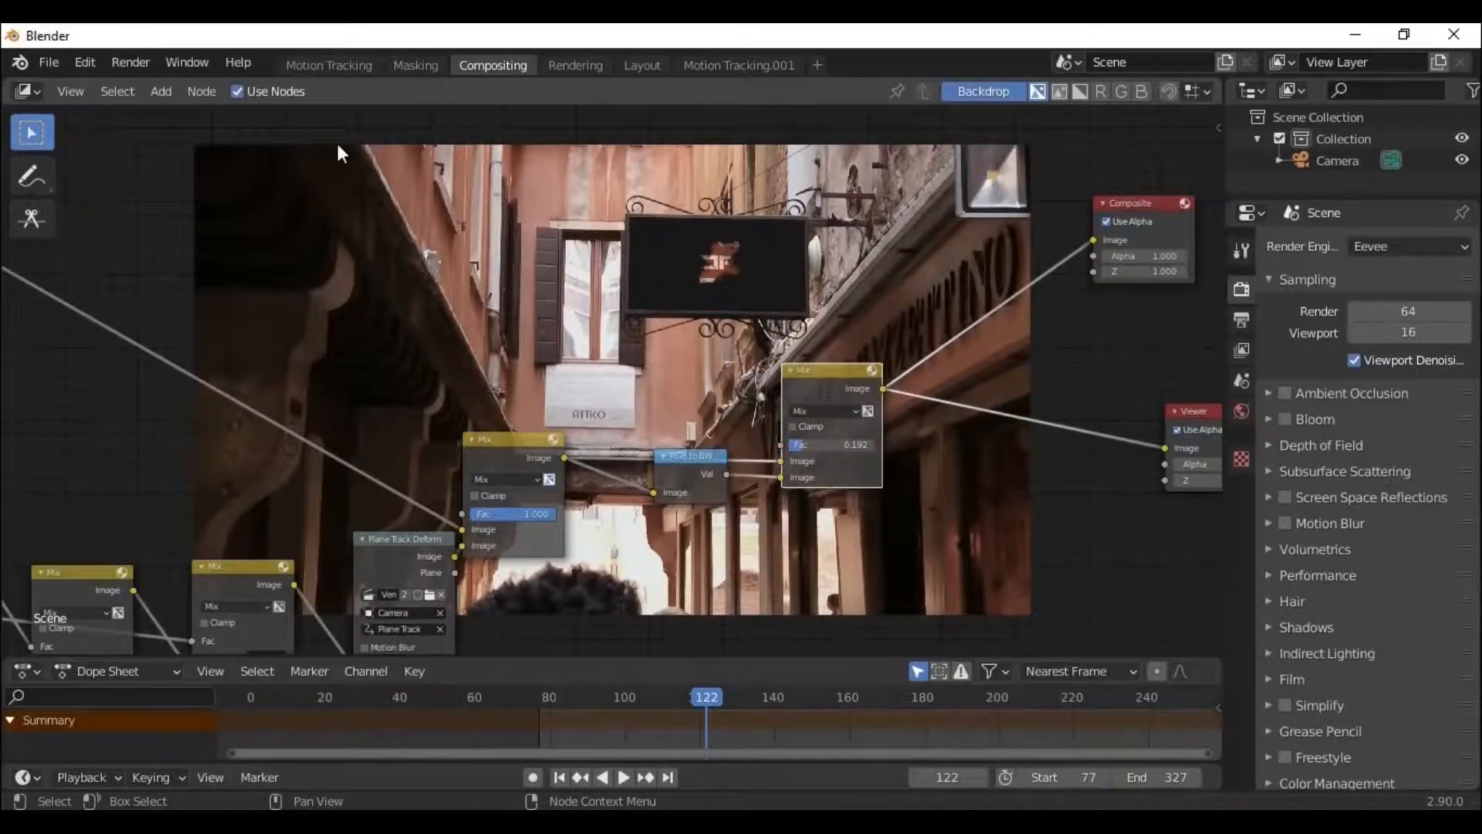
Insert a Filter node between the last Mix node and the output nodes, set to Sharpen with a Fac of 0.175.
{"action": "left_click", "coordinate": [162, 92]}
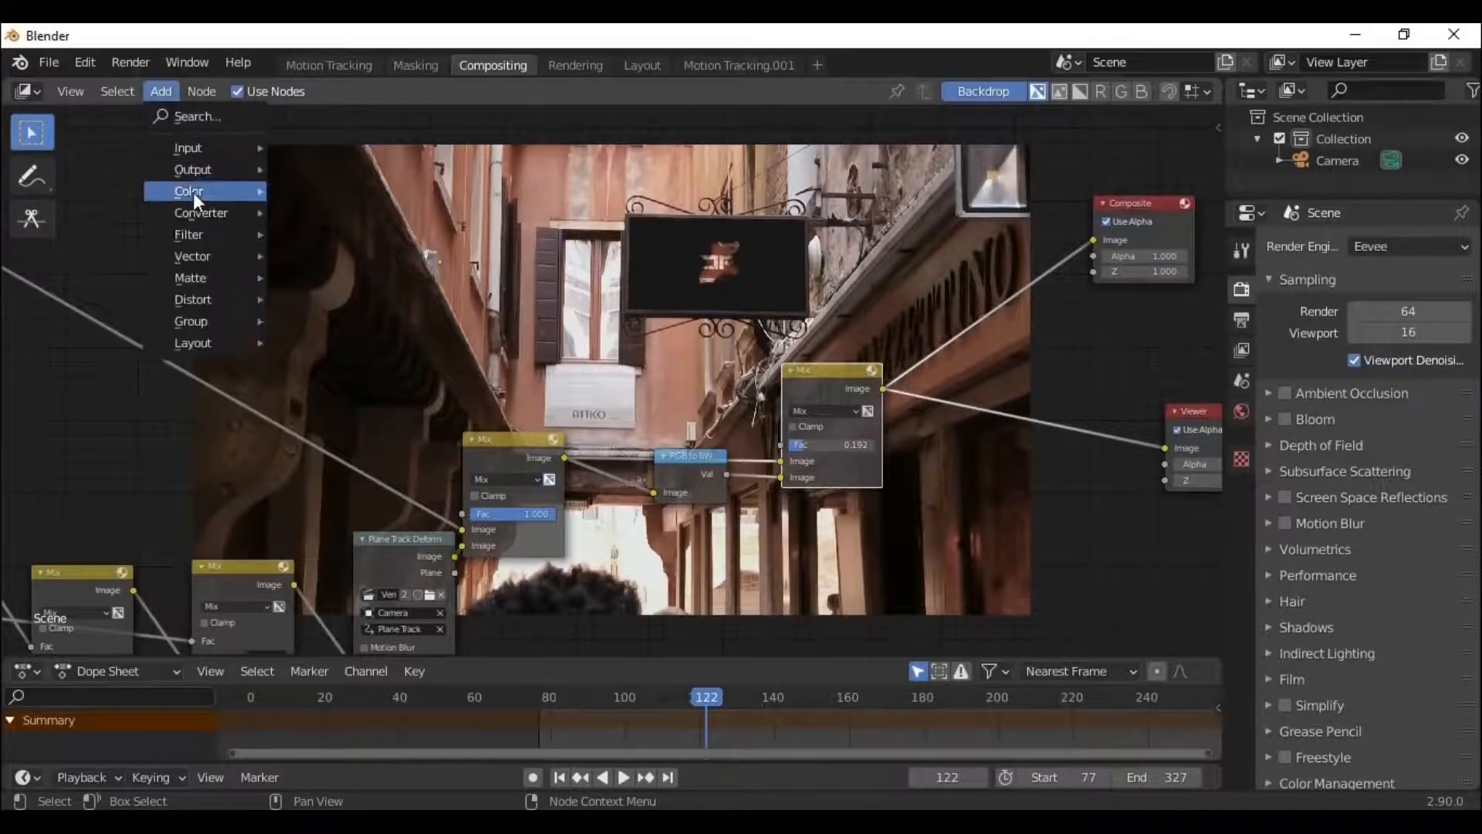
{"action": "mouse_move", "coordinate": [187, 235]}
{"action": "left_click", "coordinate": [313, 424]}
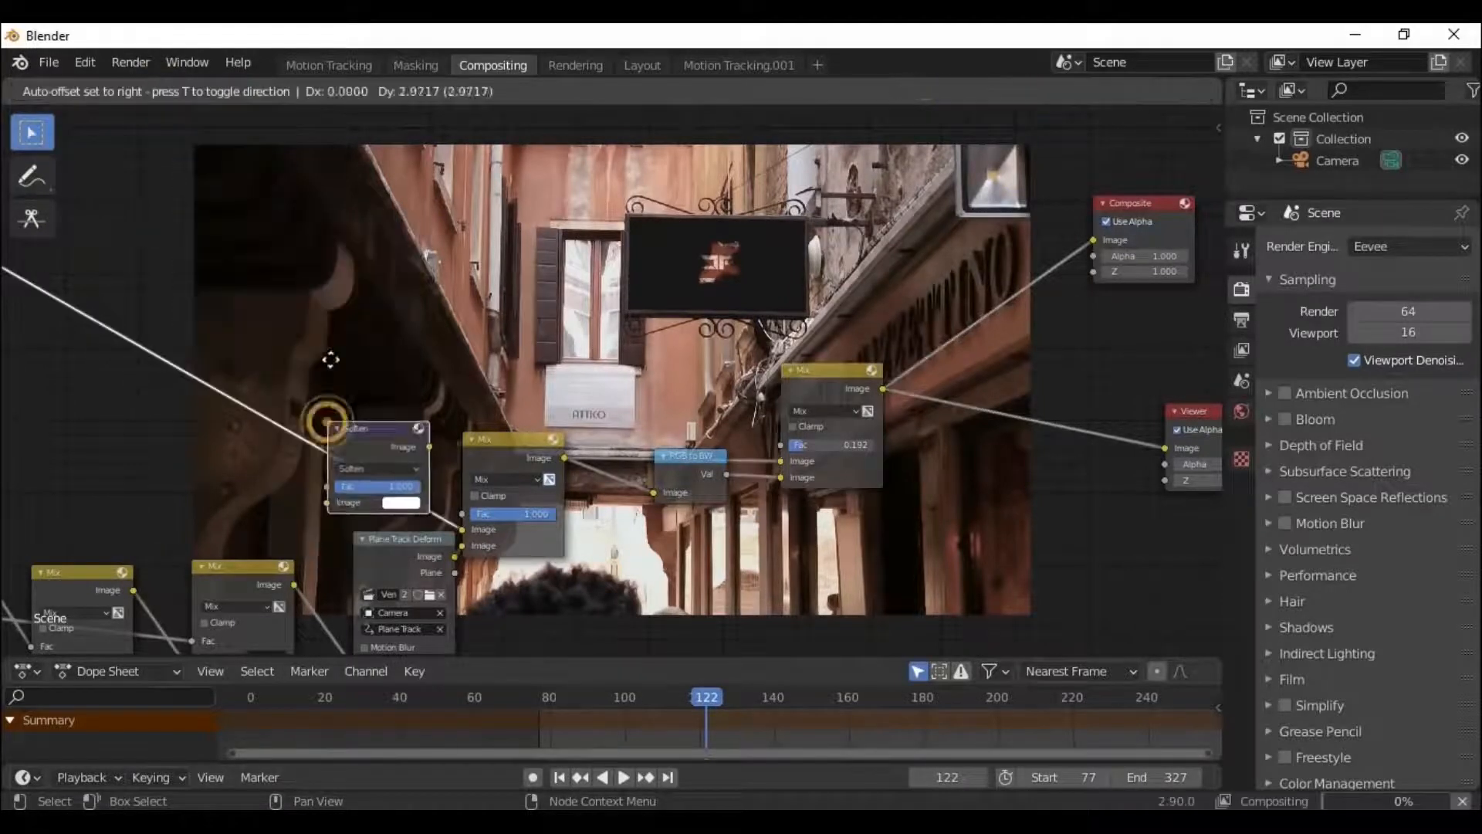
{"action": "left_click", "coordinate": [993, 307]}
{"action": "left_click", "coordinate": [992, 307], "text": "ctrl+shift"}
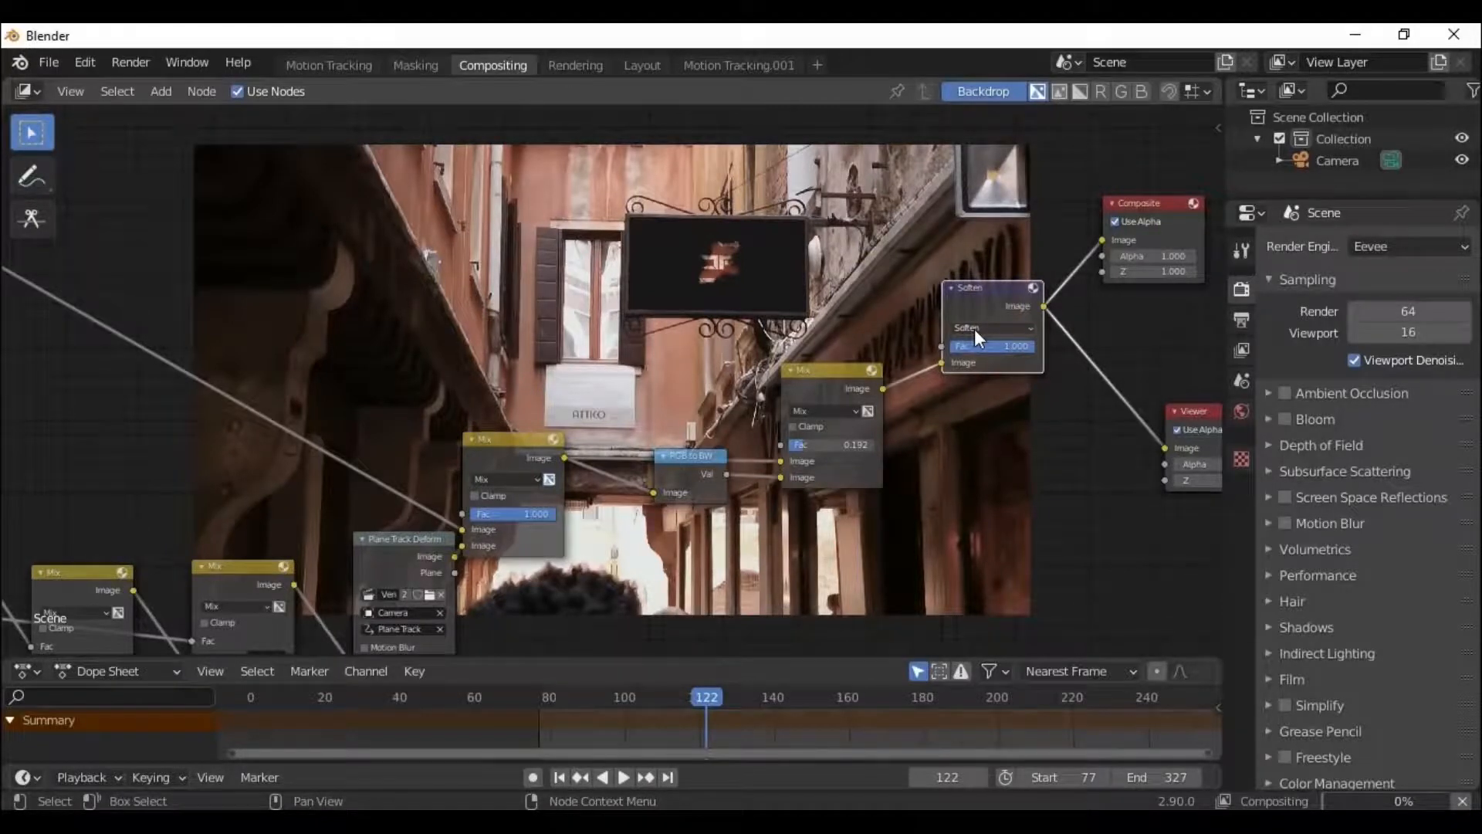
{"action": "left_click", "coordinate": [975, 329]}
{"action": "left_click", "coordinate": [996, 360]}
{"action": "left_click_drag", "start_coordinate": [1030, 344], "coordinate": [966, 345]}
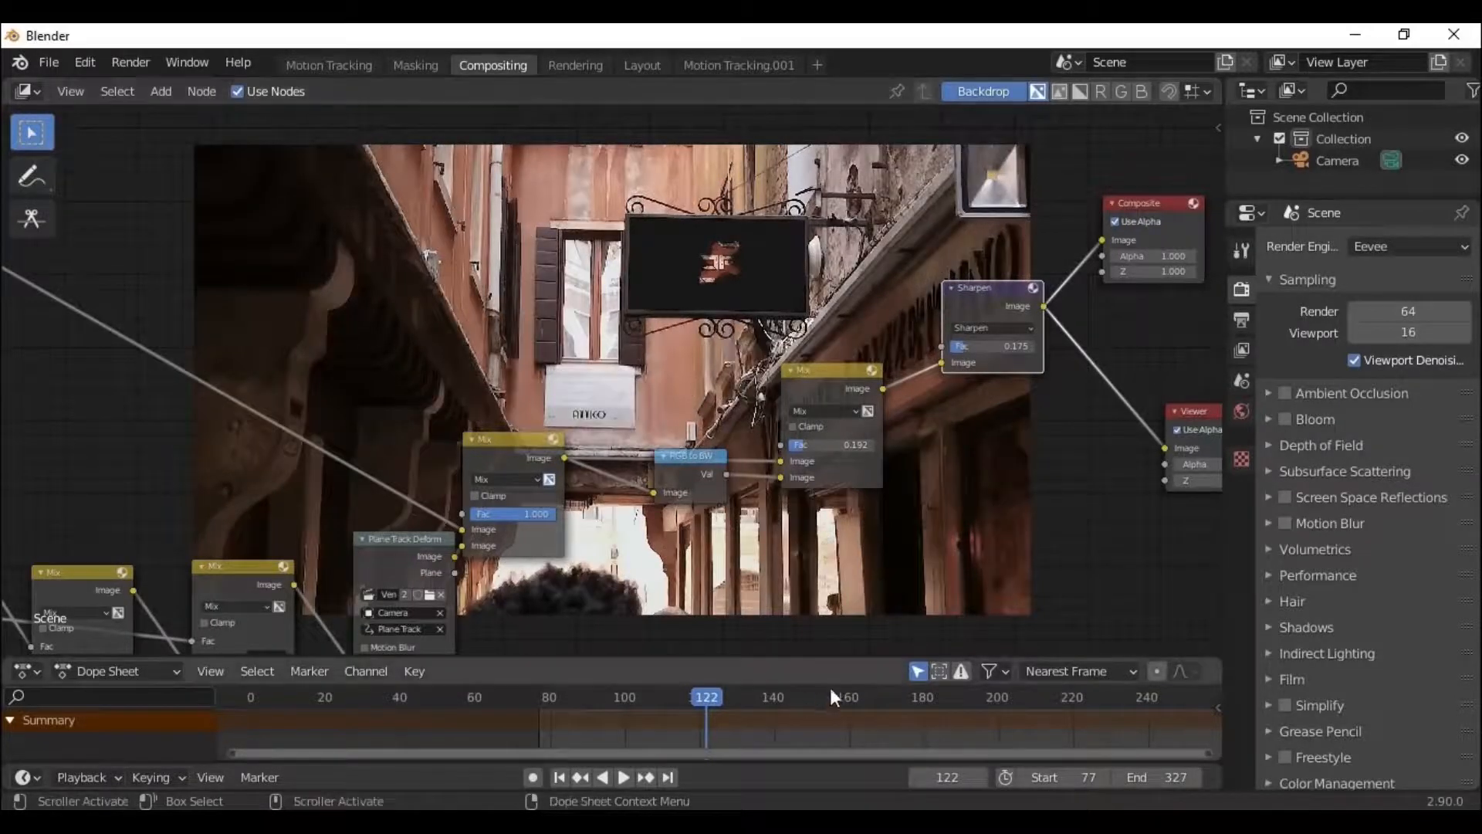
Go to frame 161 and rearrange the Composite, Viewer and Sharpen nodes so they do not cover the sign.
{"action": "left_click", "coordinate": [852, 700]}
{"action": "left_click_drag", "start_coordinate": [770, 649], "coordinate": [961, 648]}
{"action": "left_click_drag", "start_coordinate": [947, 200], "coordinate": [1125, 156]}
{"action": "left_click_drag", "start_coordinate": [1012, 409], "coordinate": [1169, 298]}
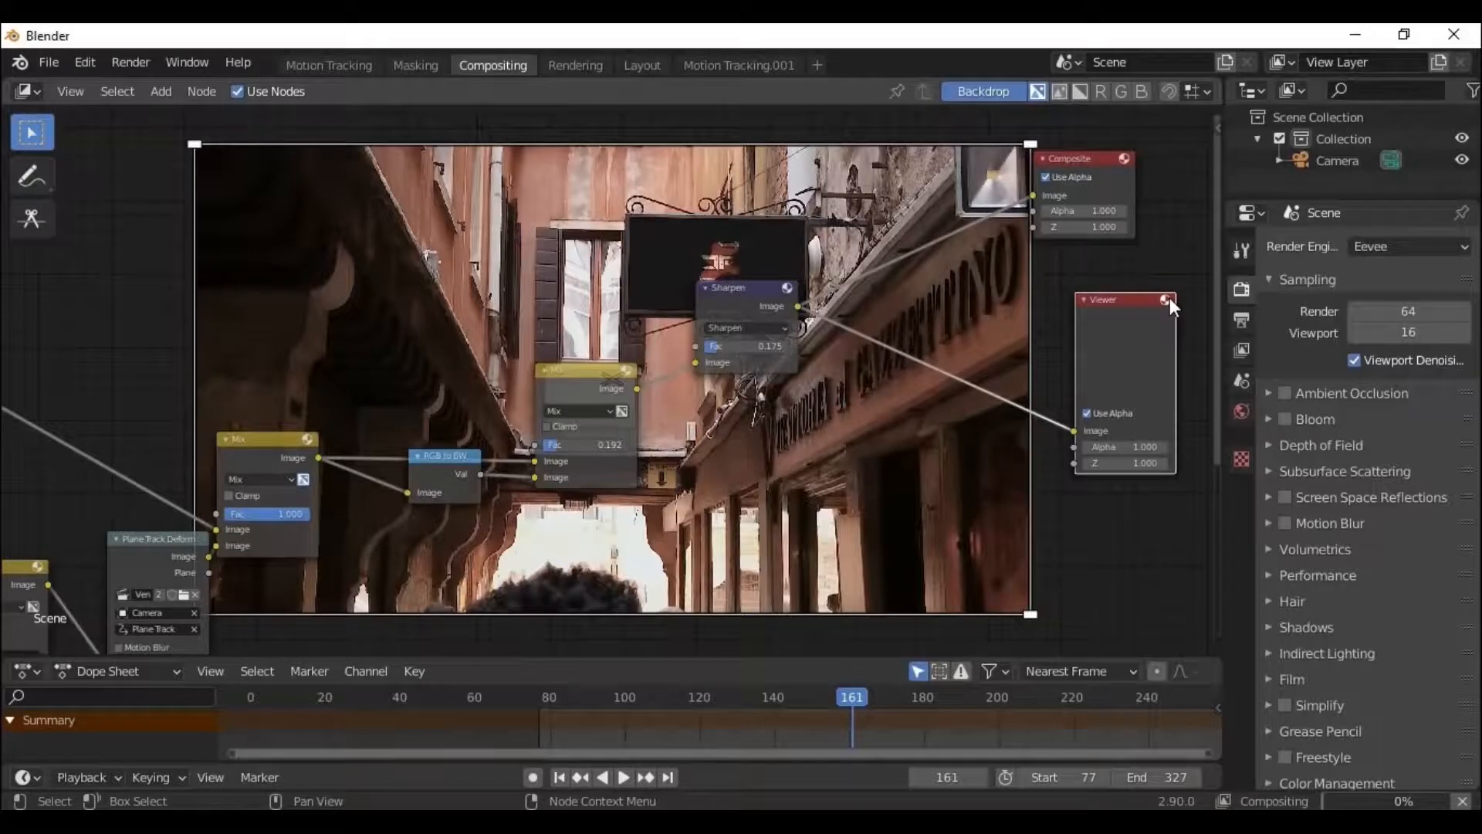
{"action": "left_click_drag", "start_coordinate": [721, 297], "coordinate": [789, 407]}
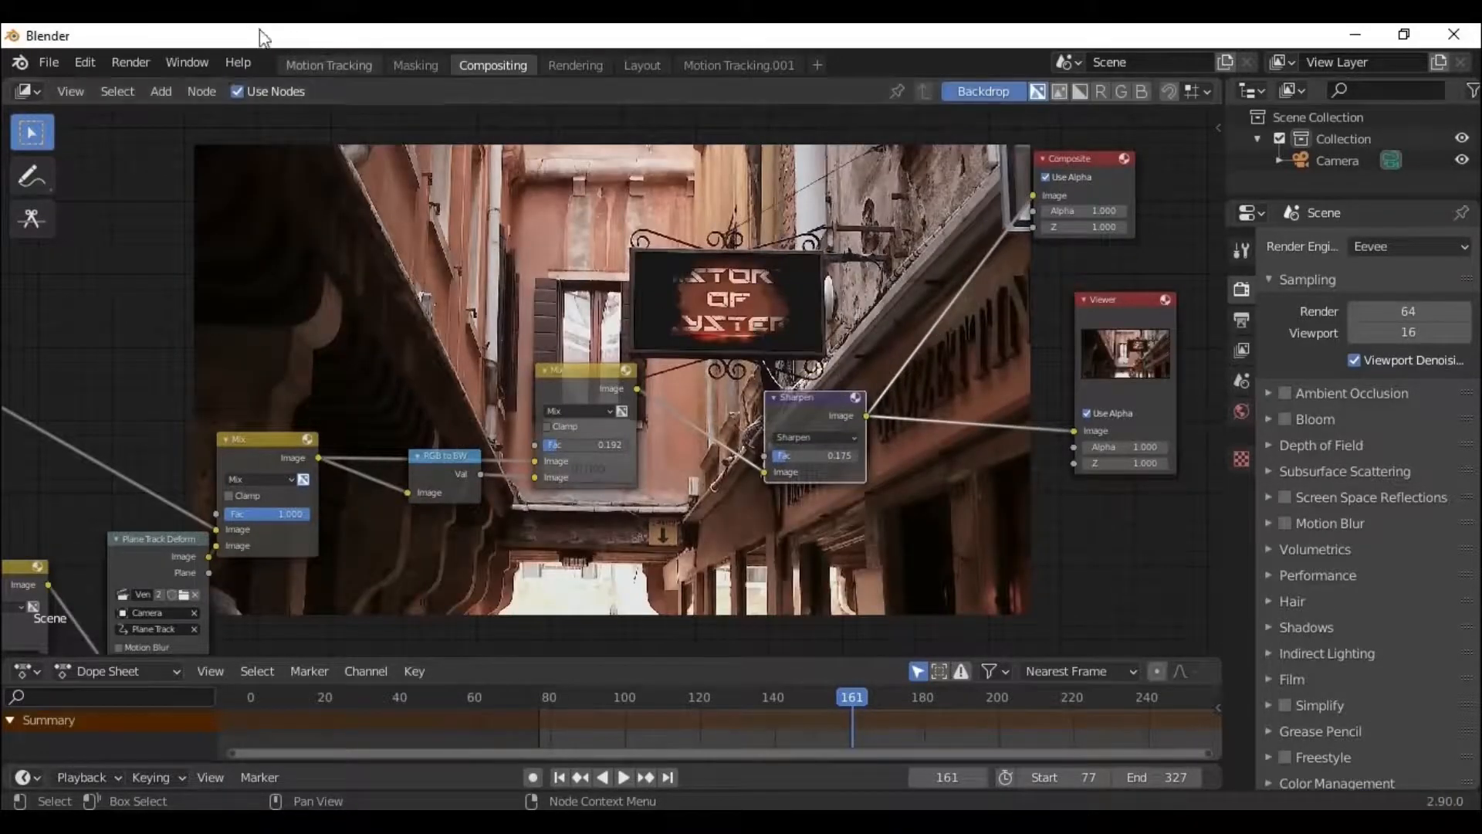
Insert a Color Balance node between the Sharpen node and the Composite and Viewer nodes.
{"action": "left_click", "coordinate": [163, 92]}
{"action": "mouse_move", "coordinate": [178, 196]}
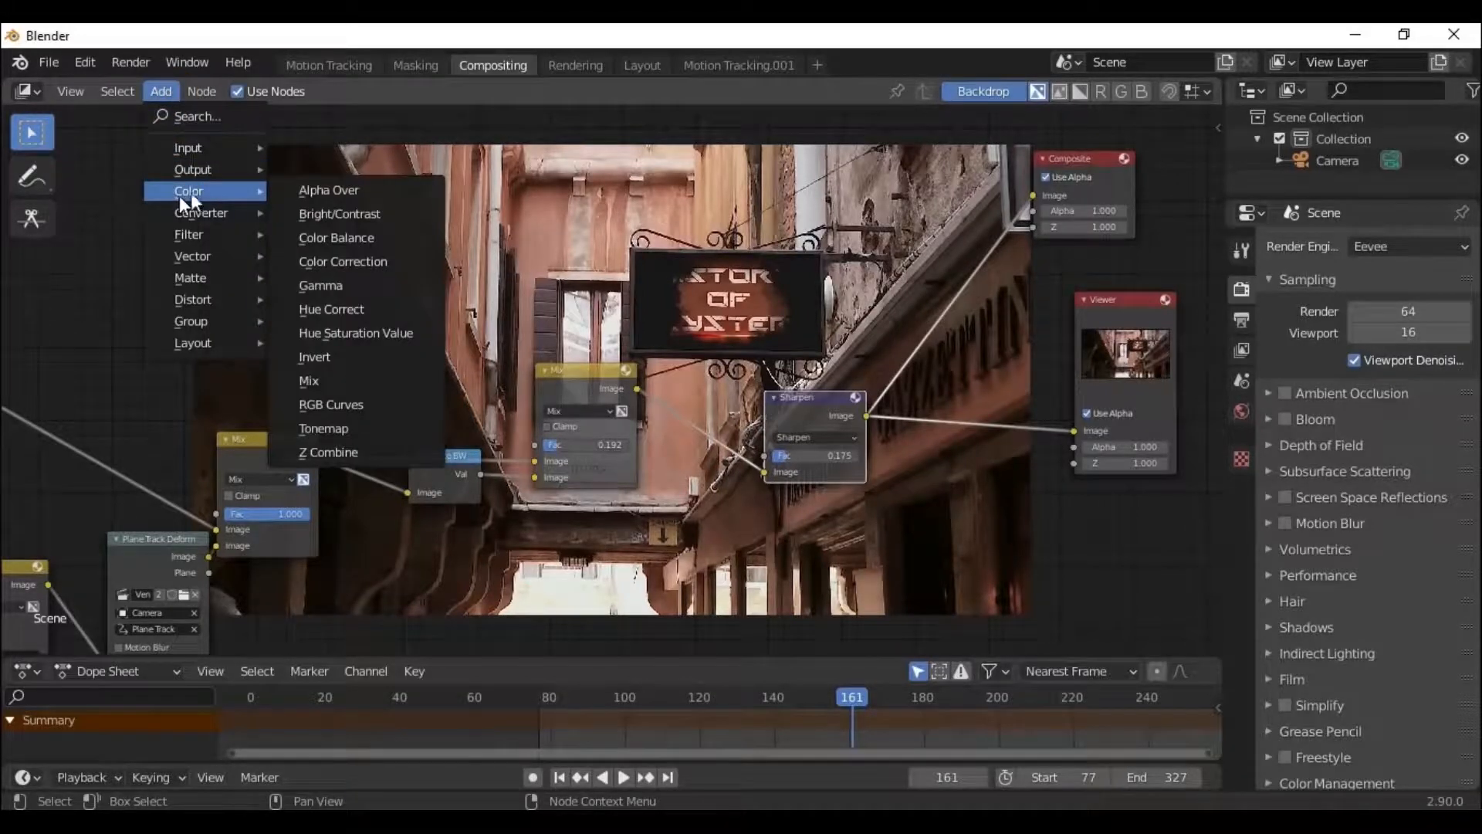
{"action": "left_click", "coordinate": [337, 238]}
{"action": "left_click", "coordinate": [1043, 289]}
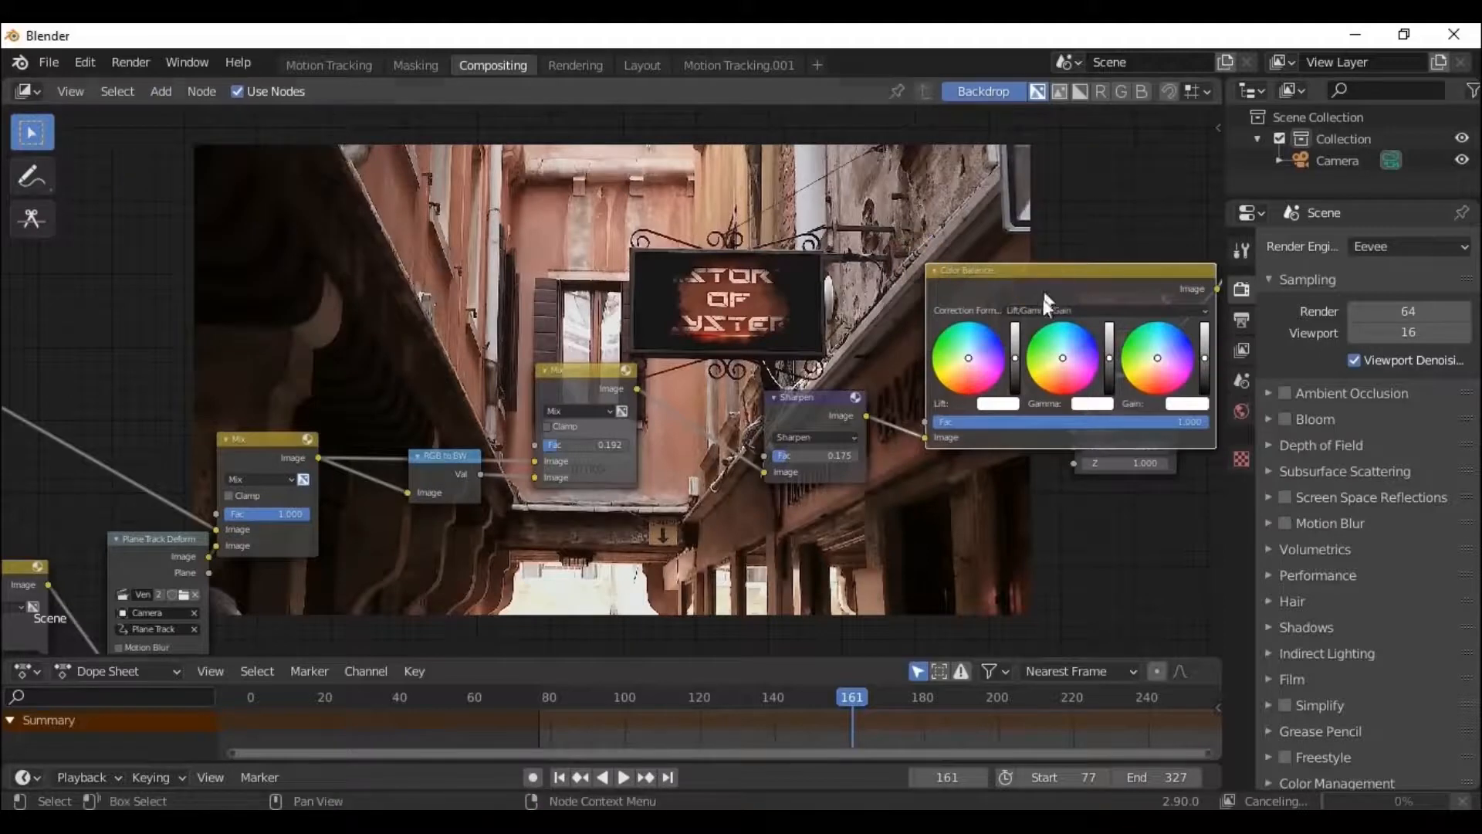
Rearrange the Color Balance, Viewer and Composite nodes so the links stay clear and the sign in the backdrop is uncovered.
{"action": "middle_click_drag", "start_coordinate": [1044, 299], "coordinate": [790, 276]}
{"action": "left_click_drag", "start_coordinate": [617, 270], "coordinate": [482, 198]}
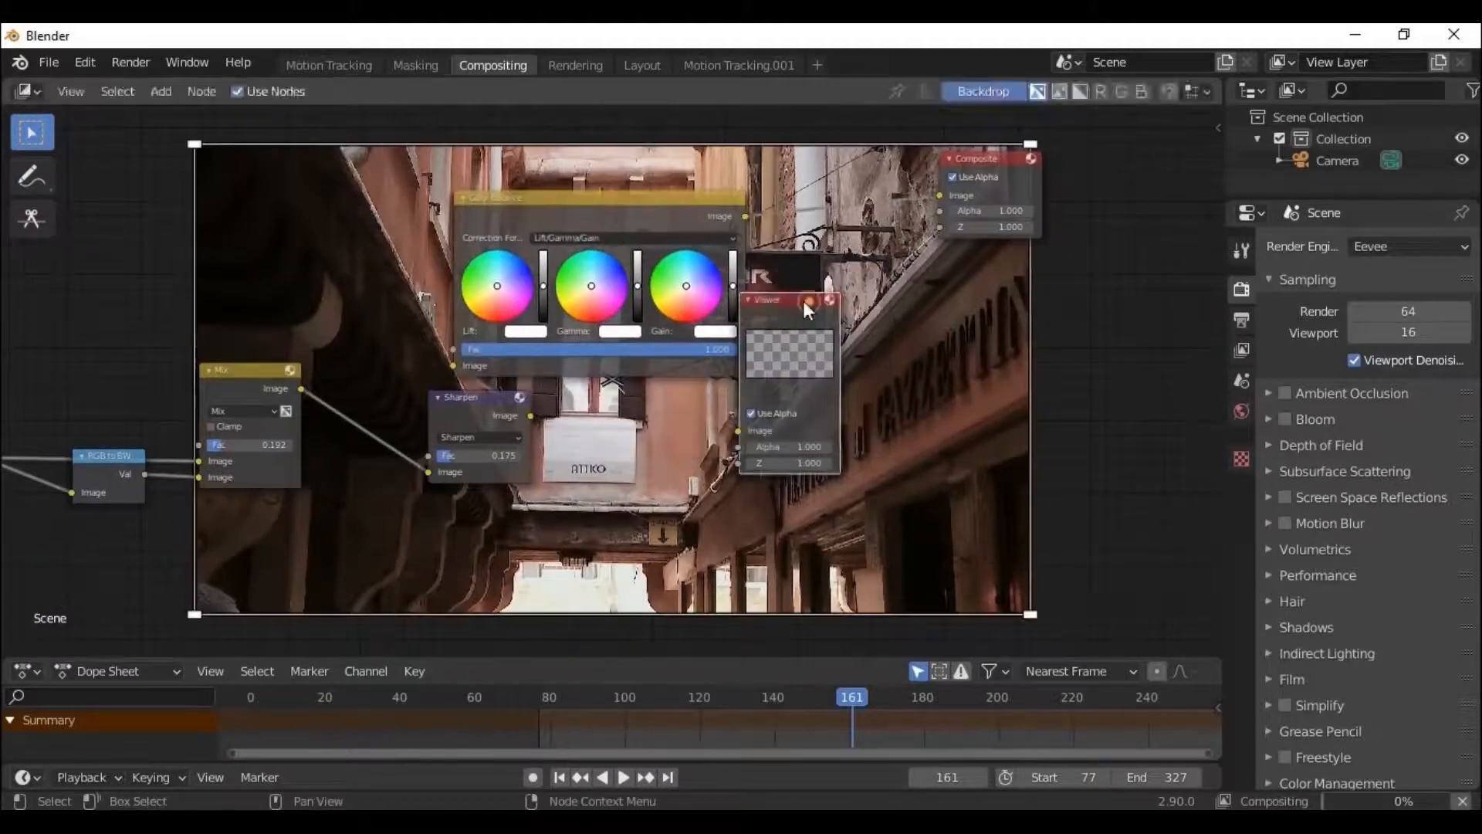
{"action": "left_click_drag", "start_coordinate": [803, 300], "coordinate": [1133, 238]}
{"action": "left_click_drag", "start_coordinate": [575, 223], "coordinate": [843, 403]}
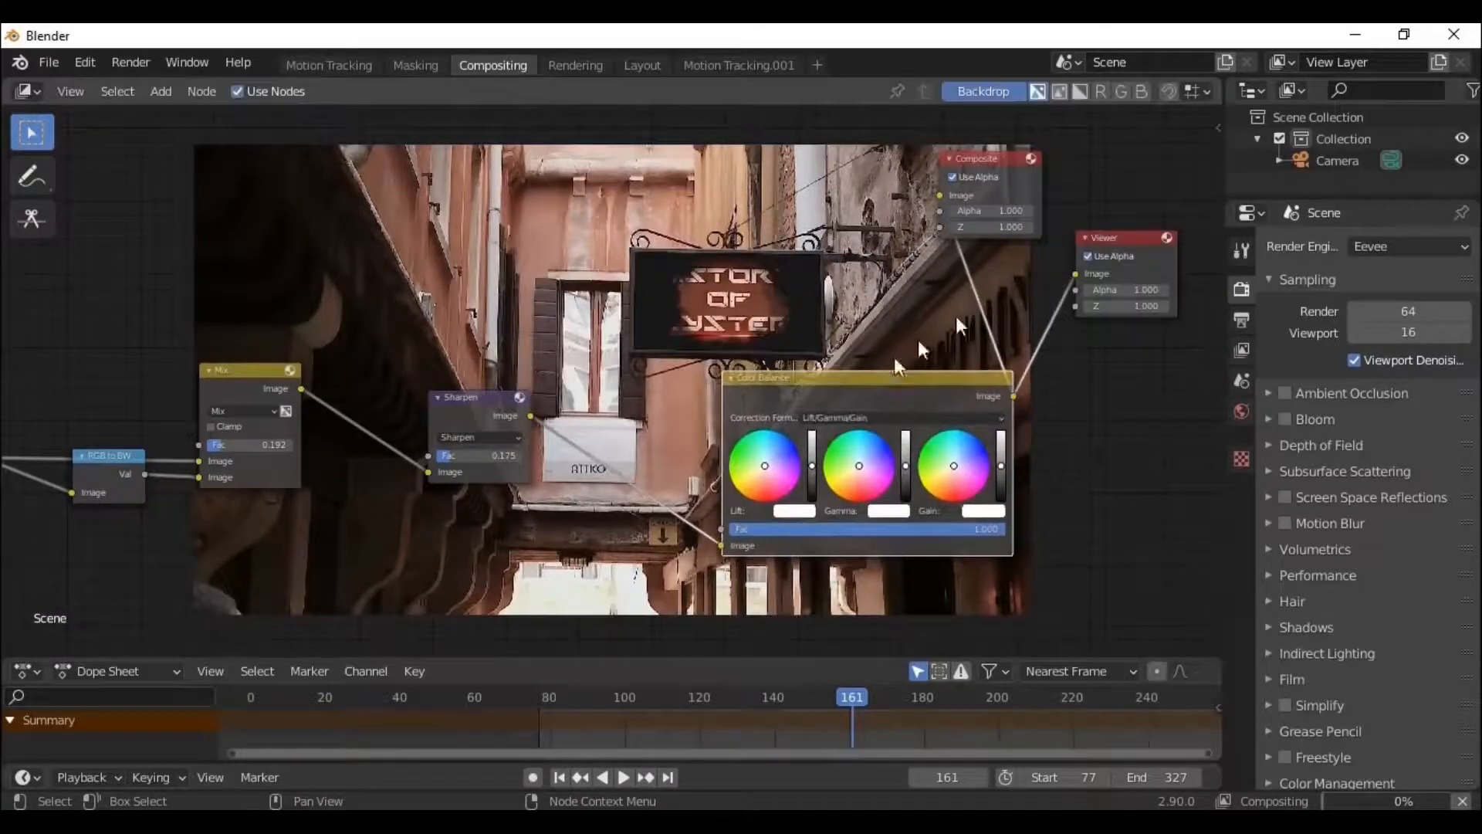
{"action": "left_click_drag", "start_coordinate": [1123, 238], "coordinate": [1147, 387]}
{"action": "left_click_drag", "start_coordinate": [1008, 160], "coordinate": [1164, 245]}
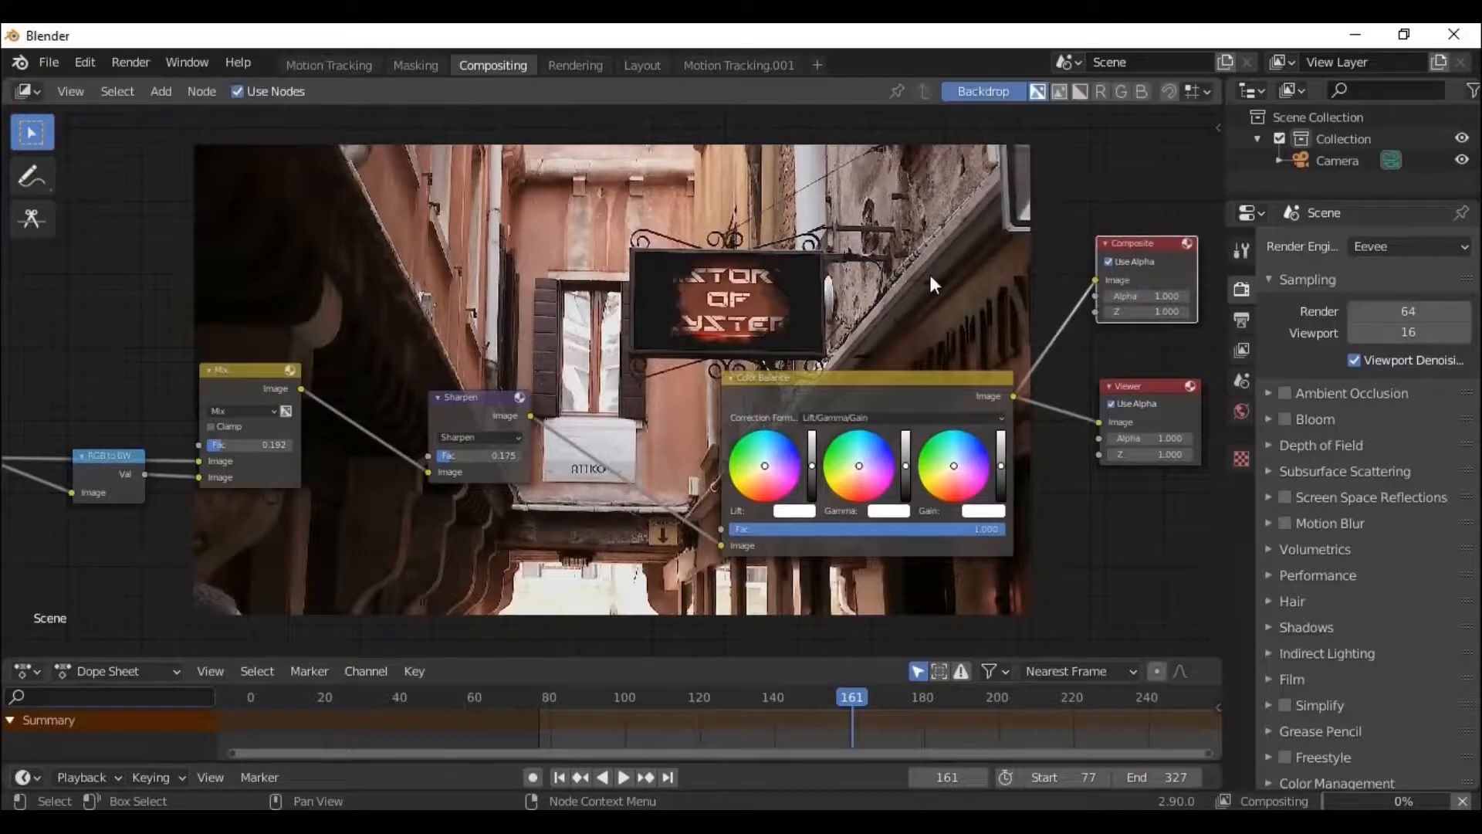
Shift the Color Balance node's Lift, Gamma and Gain colors slightly toward yellow-green.
{"action": "left_click_drag", "start_coordinate": [765, 464], "coordinate": [761, 466]}
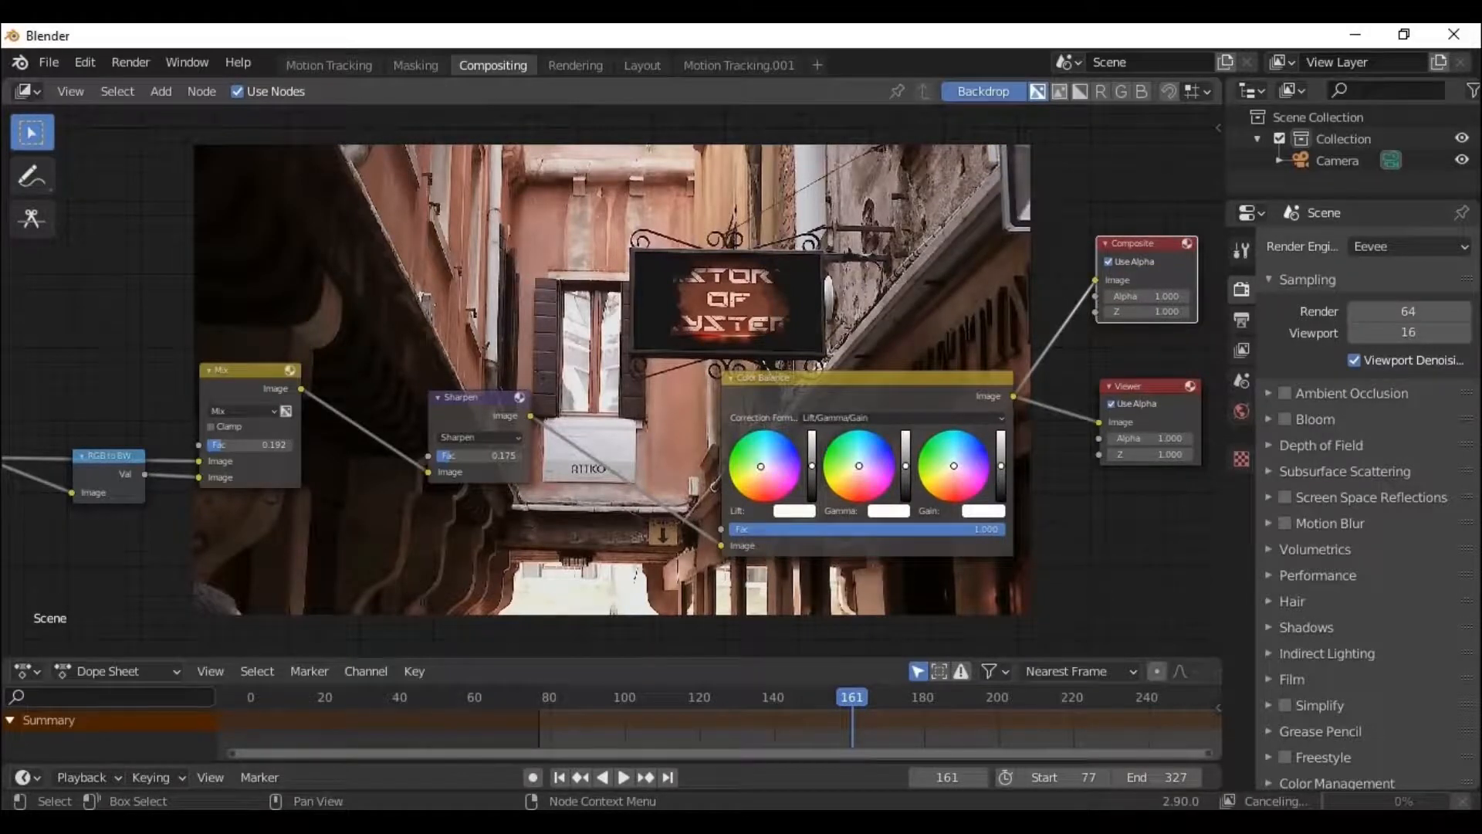
{"action": "left_click_drag", "start_coordinate": [859, 464], "coordinate": [856, 469]}
{"action": "left_click_drag", "start_coordinate": [954, 465], "coordinate": [951, 467]}
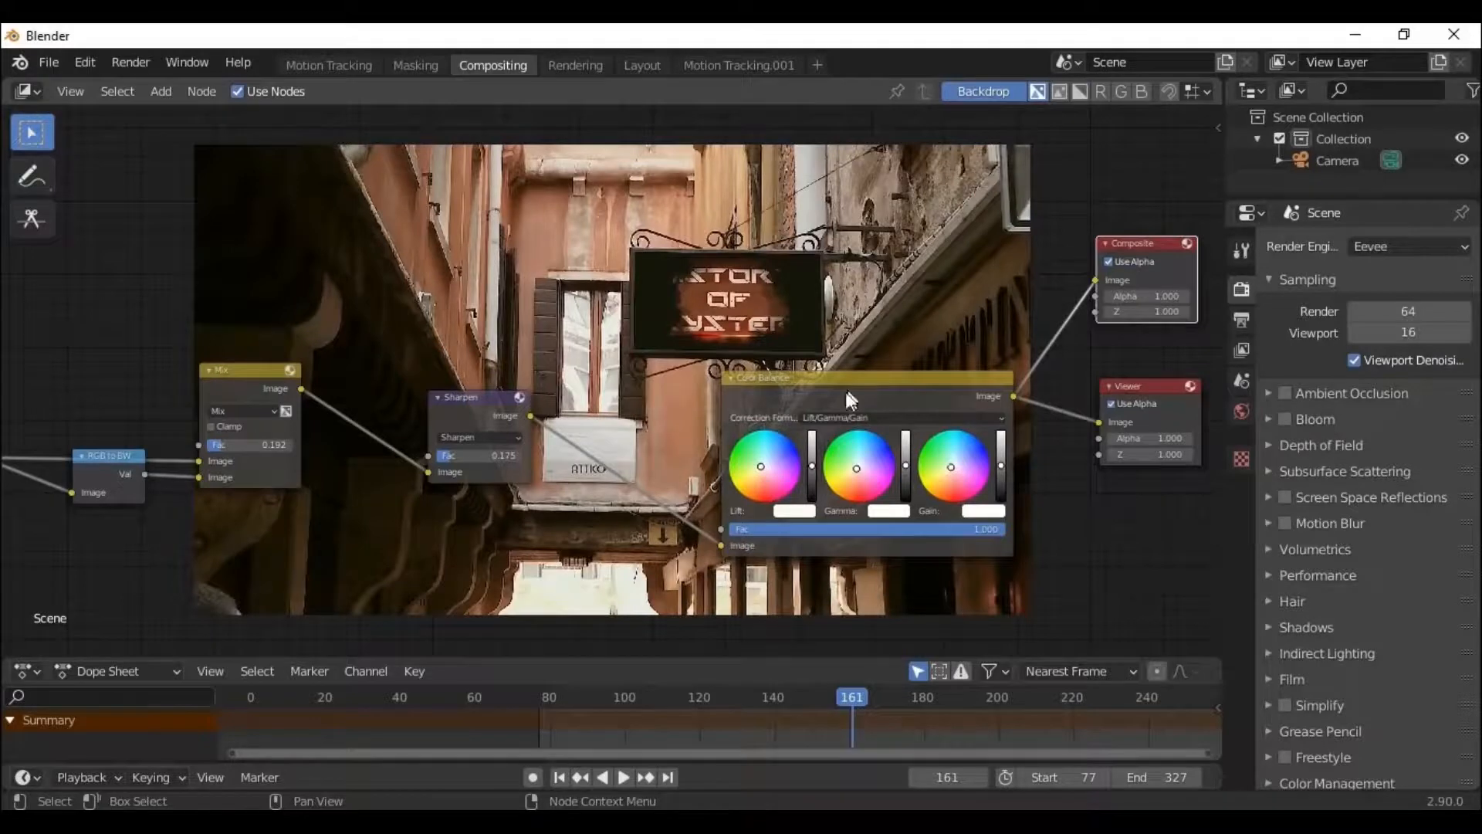
Review the scene's Color Management settings, including the view transform, look, exposure and gamma.
{"action": "scroll", "coordinate": [1442, 586], "scroll_direction": "down", "scroll_amount": 1}
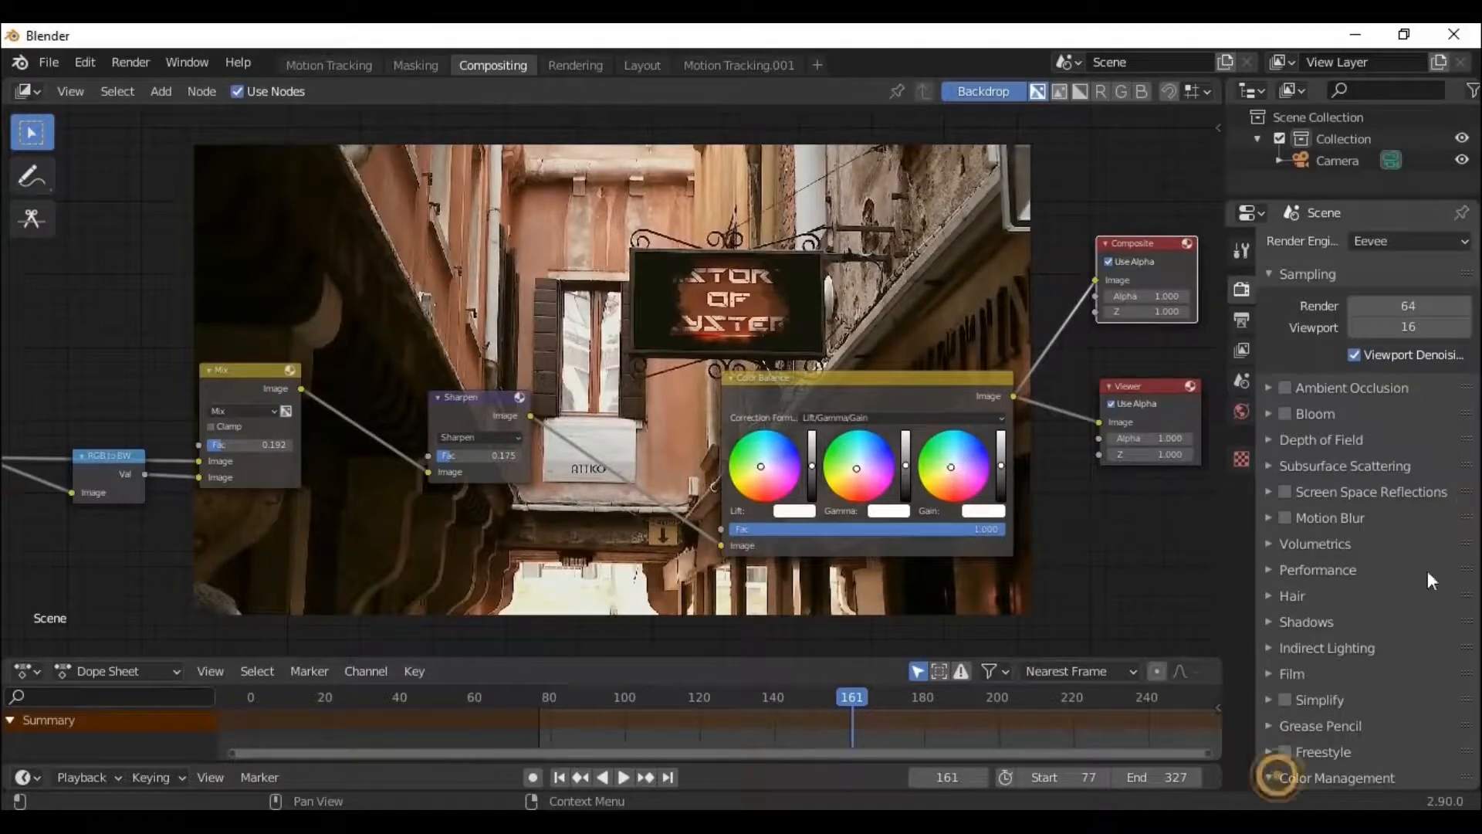
{"action": "left_click", "coordinate": [1313, 777]}
{"action": "scroll", "coordinate": [1359, 695], "scroll_direction": "down", "scroll_amount": 5}
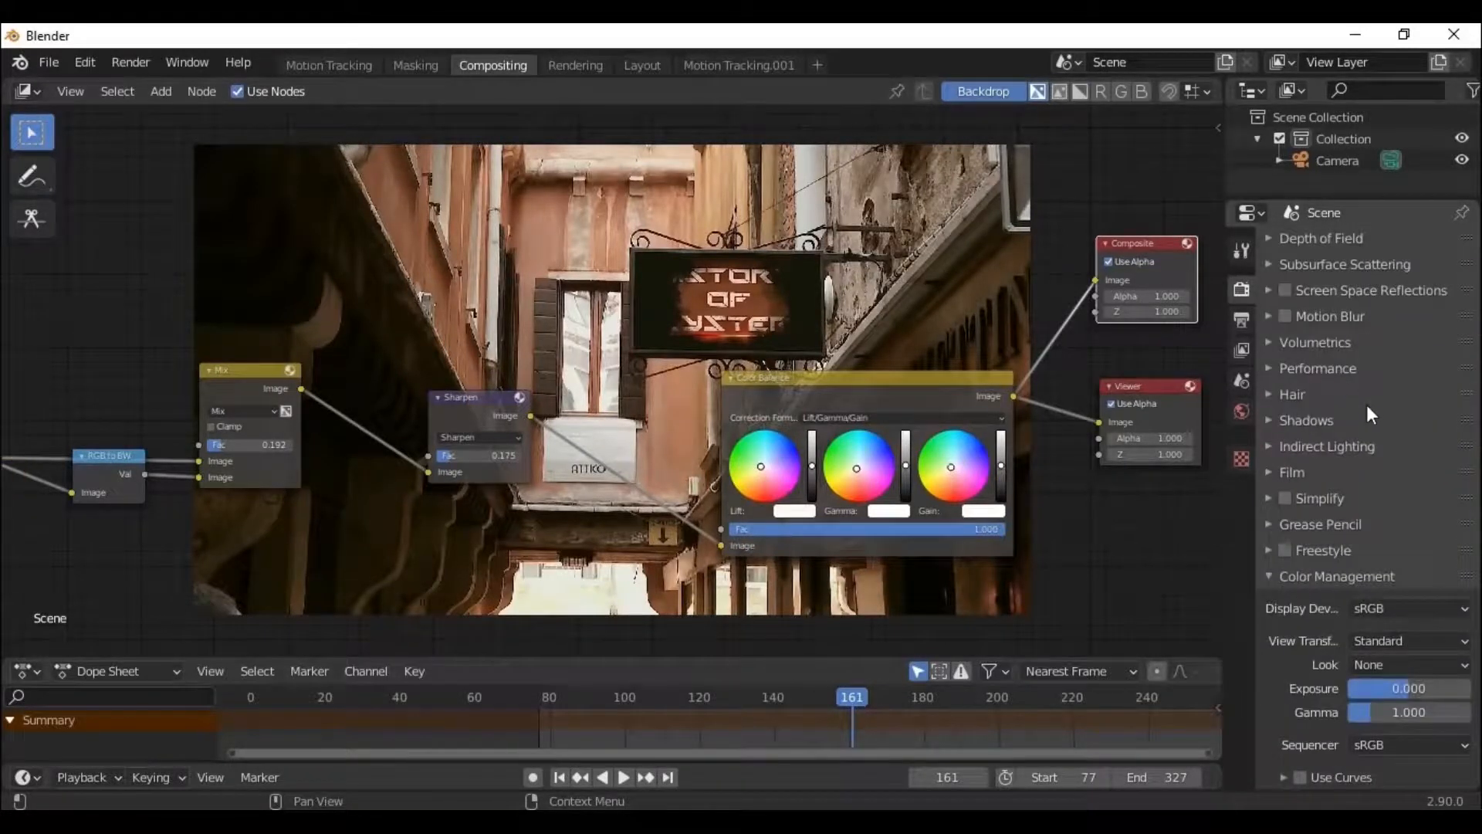
{"action": "left_click_drag", "start_coordinate": [1477, 566], "coordinate": [1477, 367]}
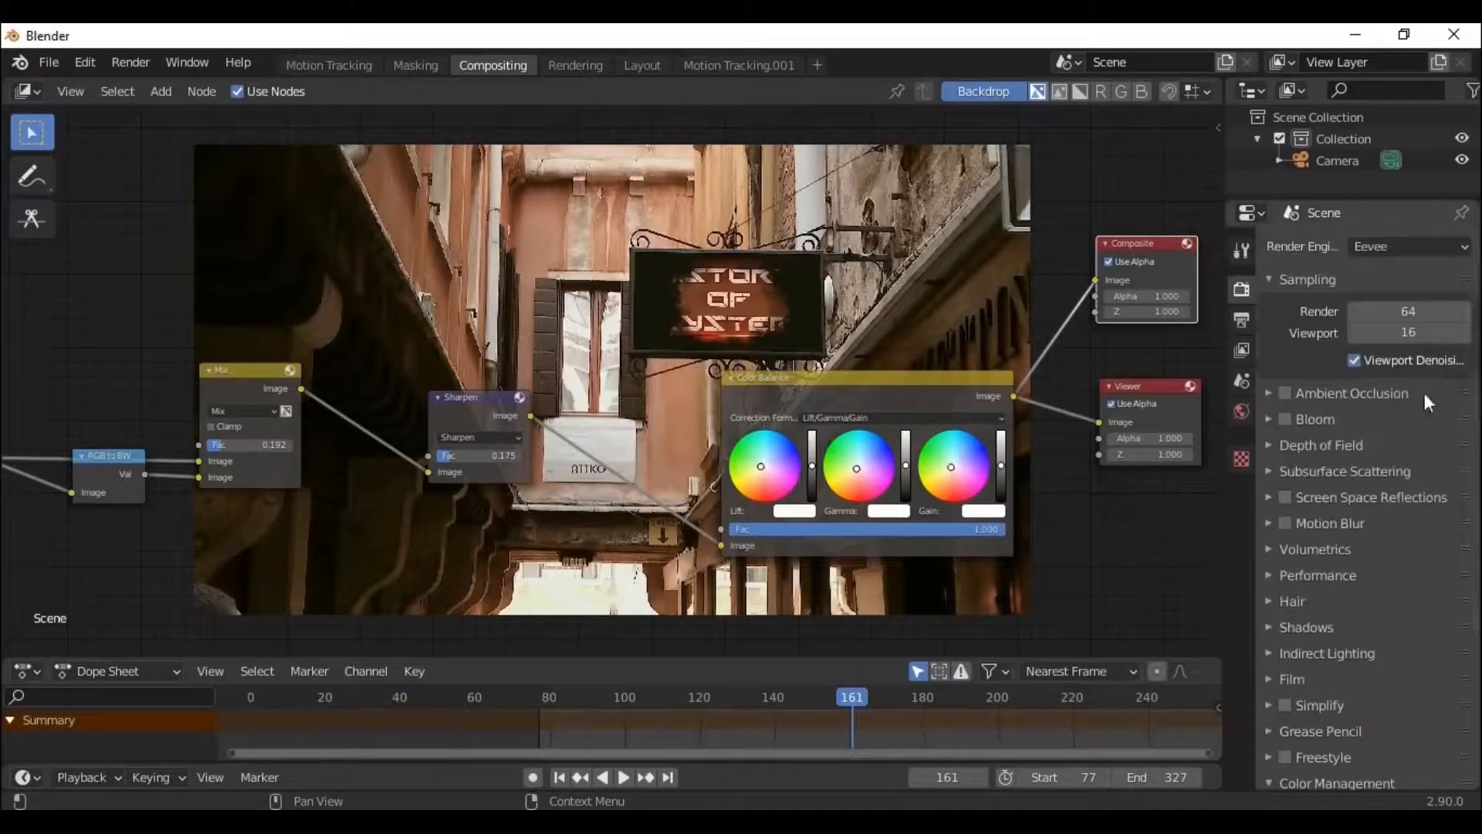
Set the render output path to the subfolder named New folder on drive D.
{"action": "left_click", "coordinate": [1243, 321]}
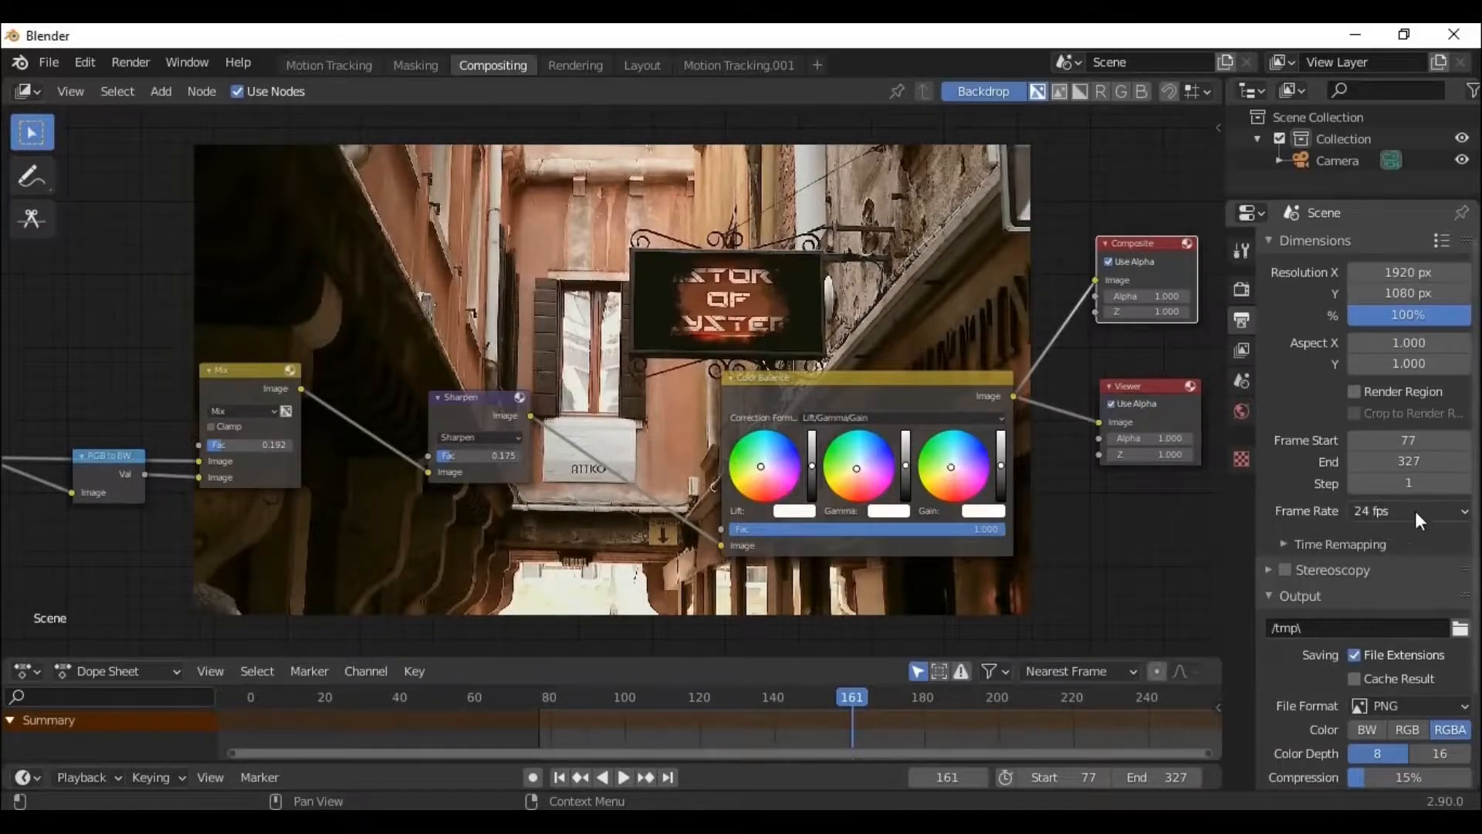
{"action": "scroll", "coordinate": [1415, 511], "scroll_direction": "down", "scroll_amount": 3}
{"action": "left_click", "coordinate": [1459, 519]}
{"action": "left_click", "coordinate": [301, 598]}
{"action": "left_click", "coordinate": [1036, 768]}
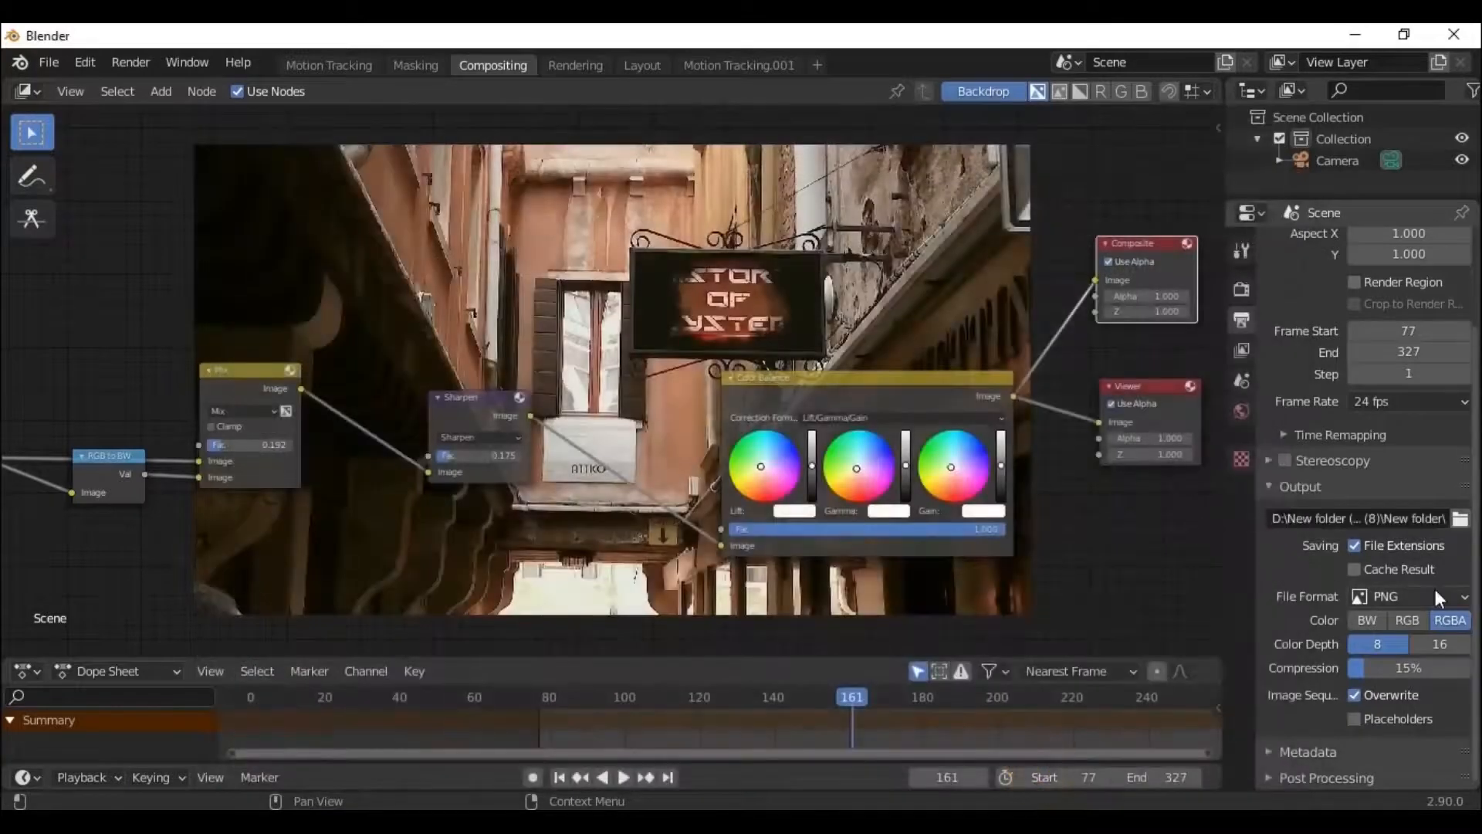
Set the output file format to FFmpeg video and its encoding container to MPEG-4.
{"action": "left_click", "coordinate": [1434, 593]}
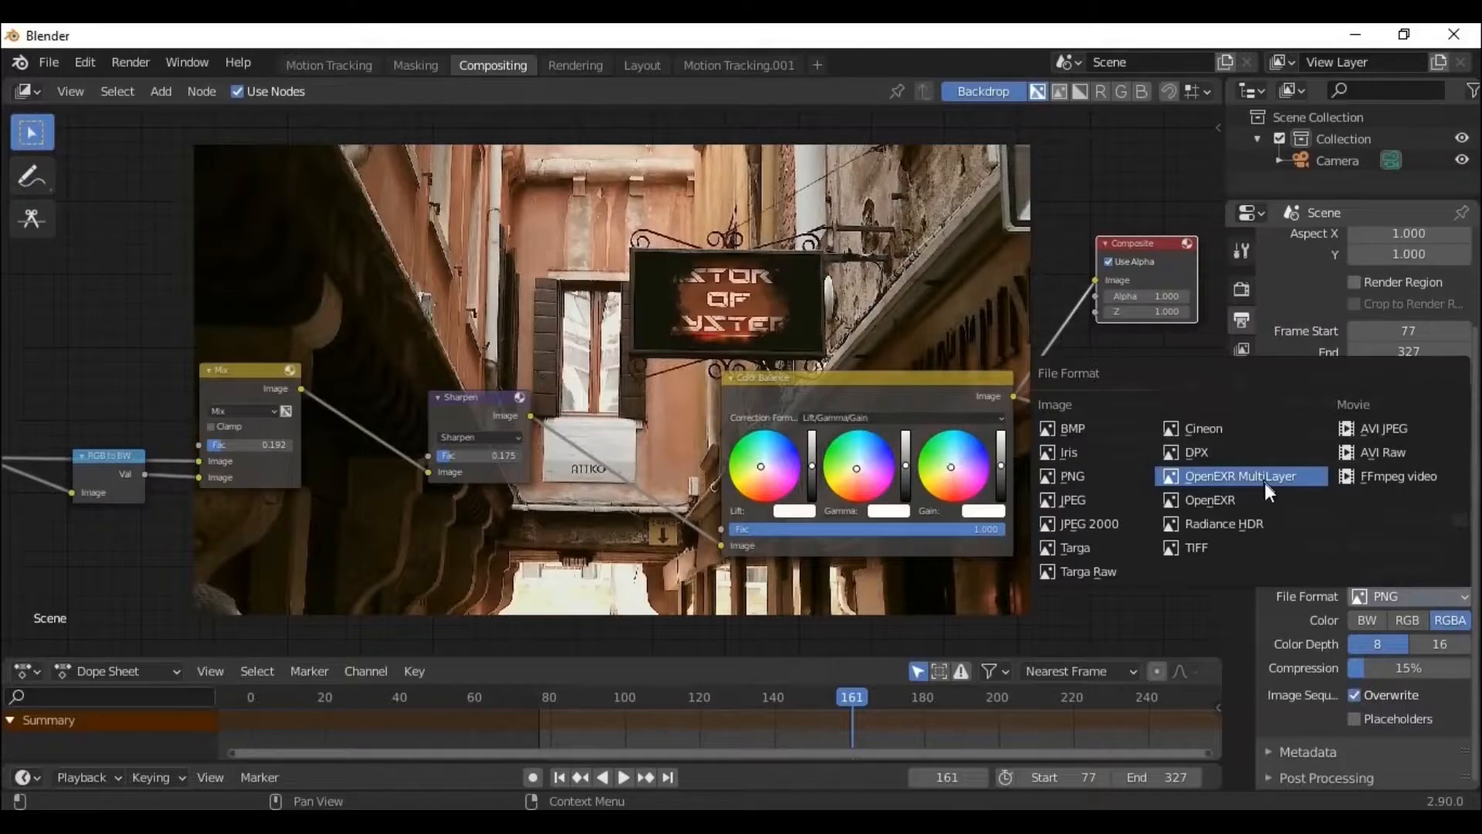
{"action": "left_click", "coordinate": [1363, 474]}
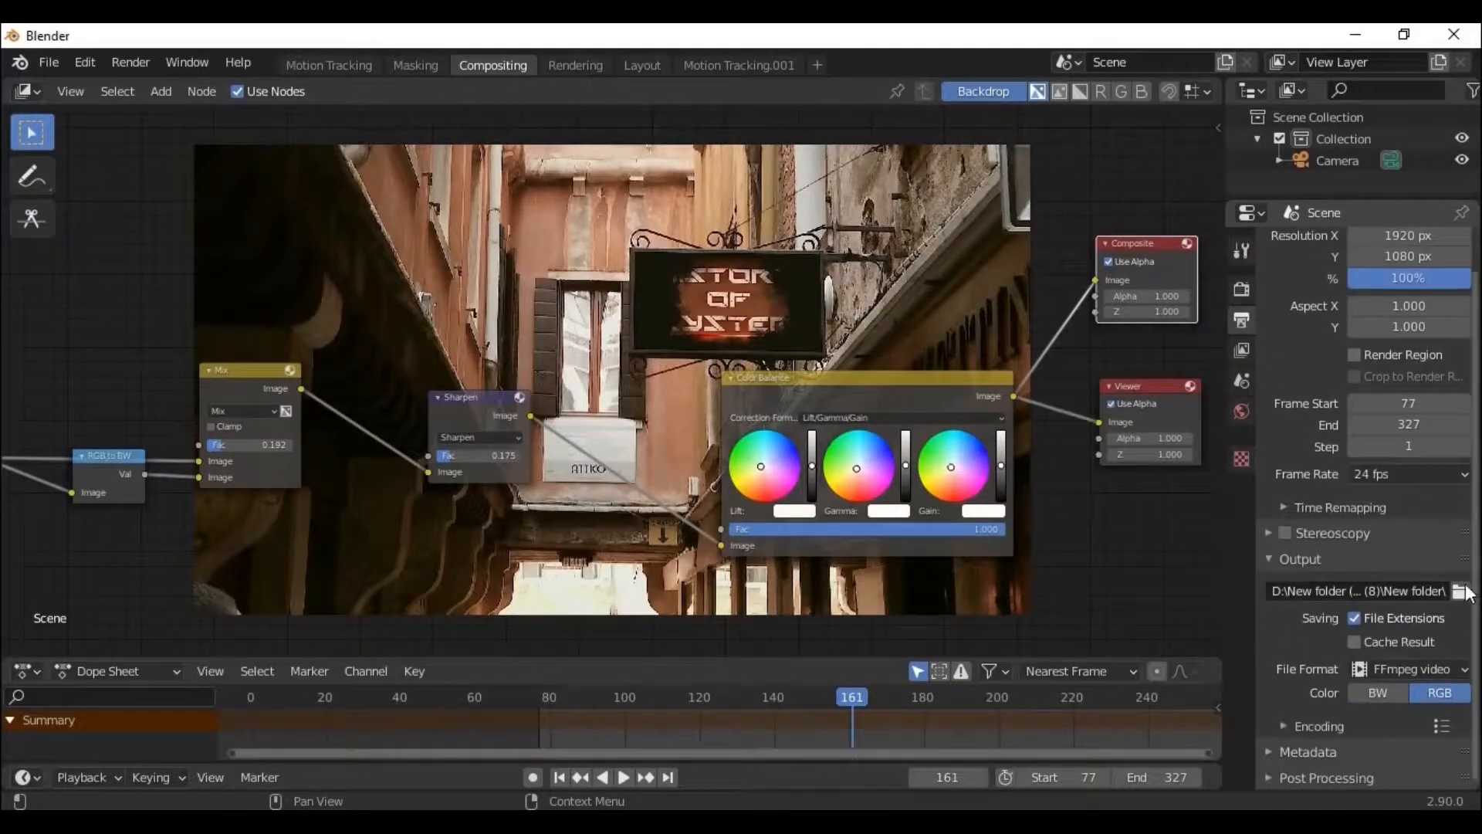
{"action": "left_click", "coordinate": [1318, 723]}
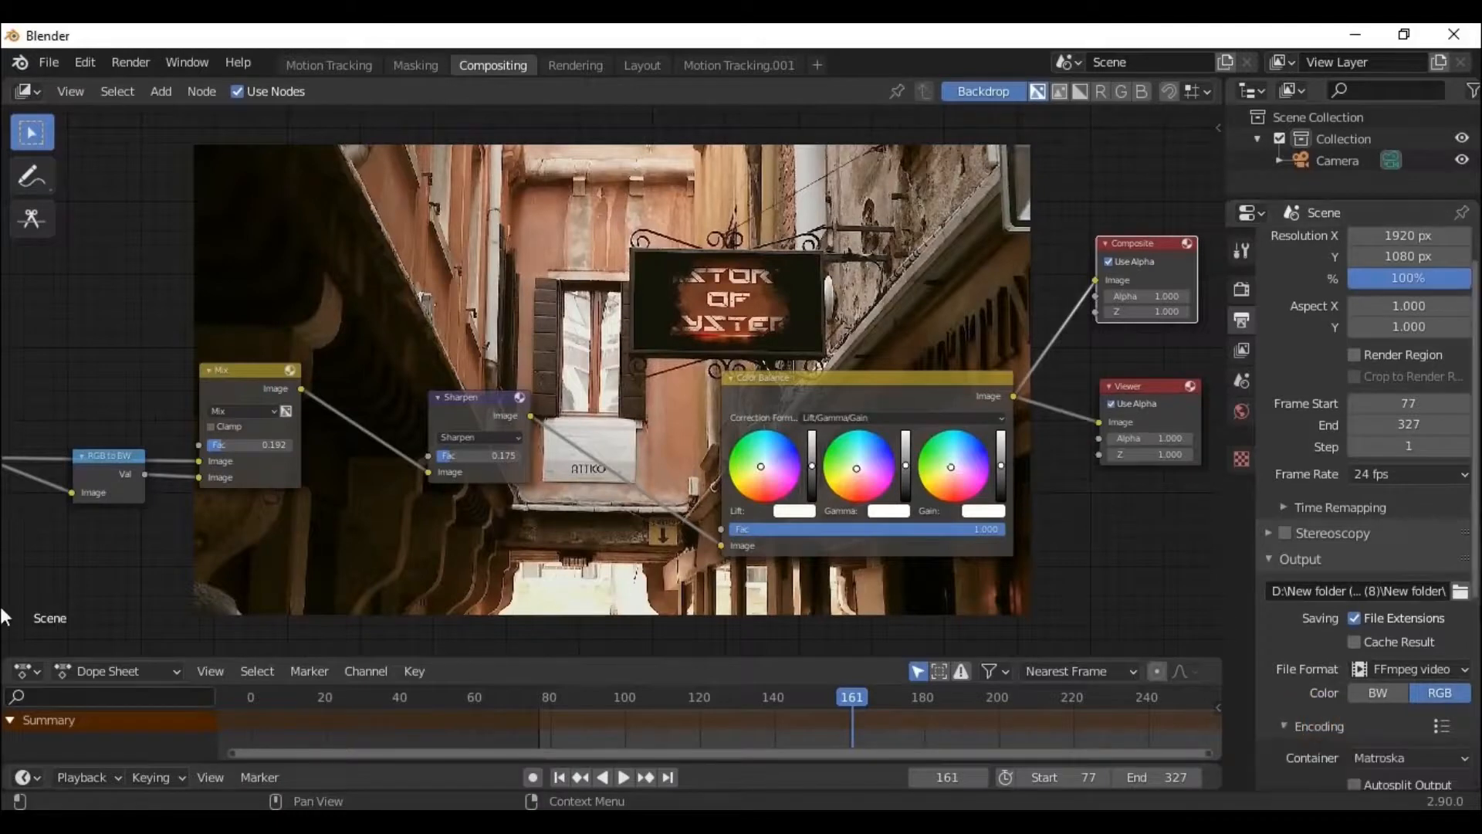
{"action": "scroll", "coordinate": [1382, 648], "scroll_direction": "down", "scroll_amount": 3}
{"action": "left_click", "coordinate": [1391, 647]}
{"action": "left_click", "coordinate": [1384, 573]}
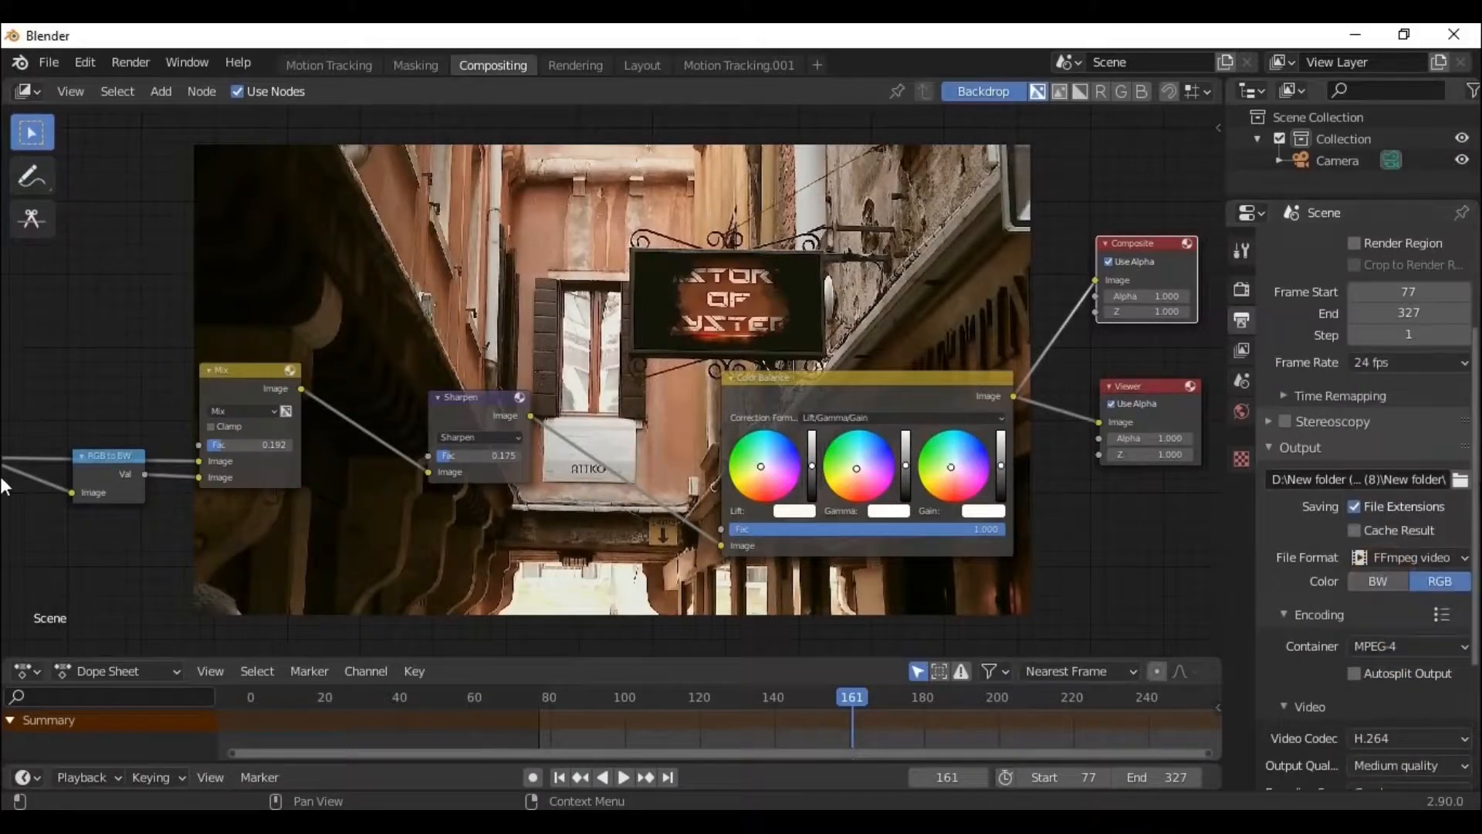
{"action": "scroll", "coordinate": [1359, 540], "scroll_direction": "down", "scroll_amount": 5}
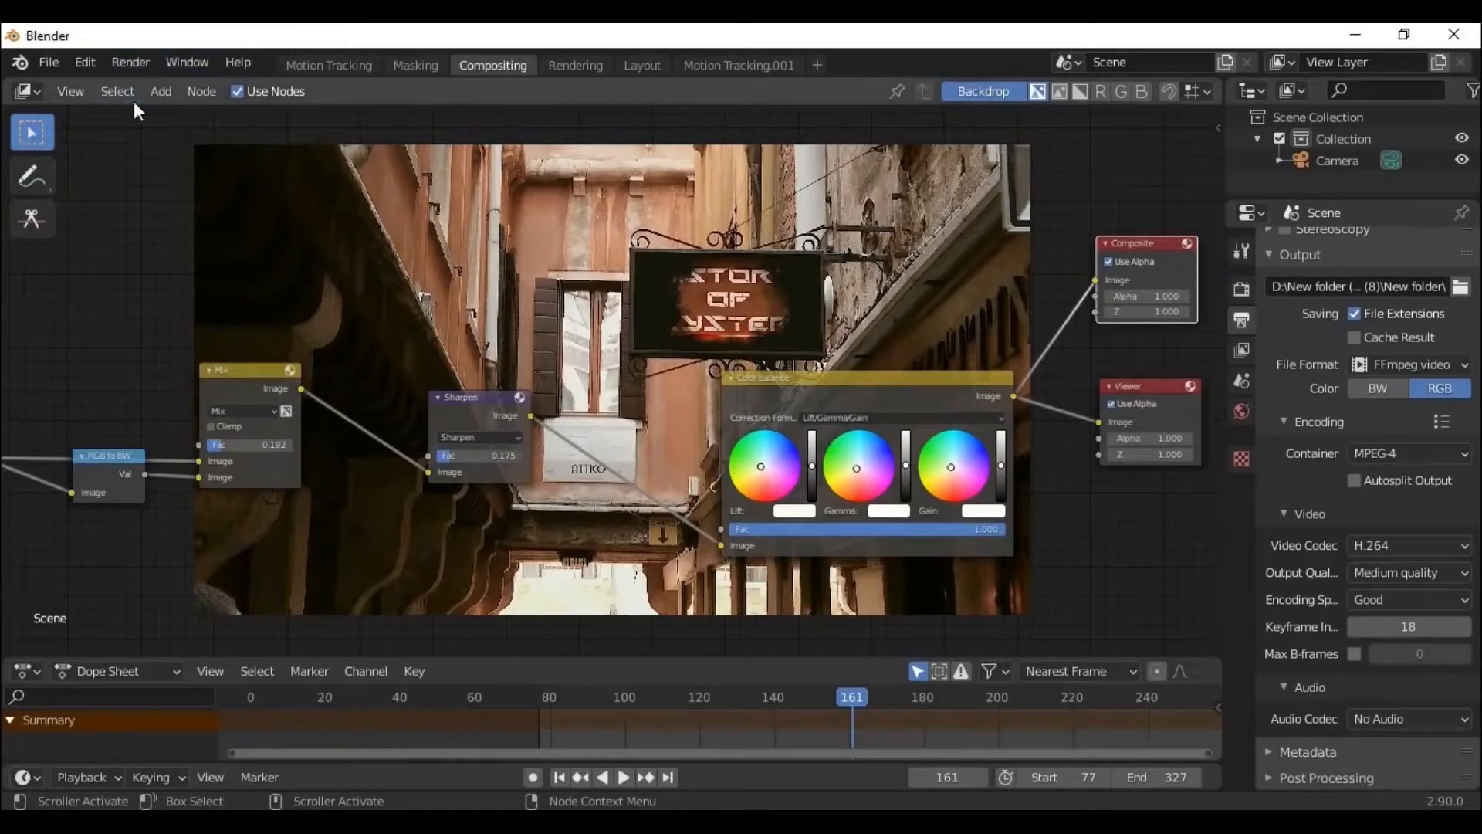
Start rendering the composited animation to the video file.
{"action": "left_click", "coordinate": [167, 65]}
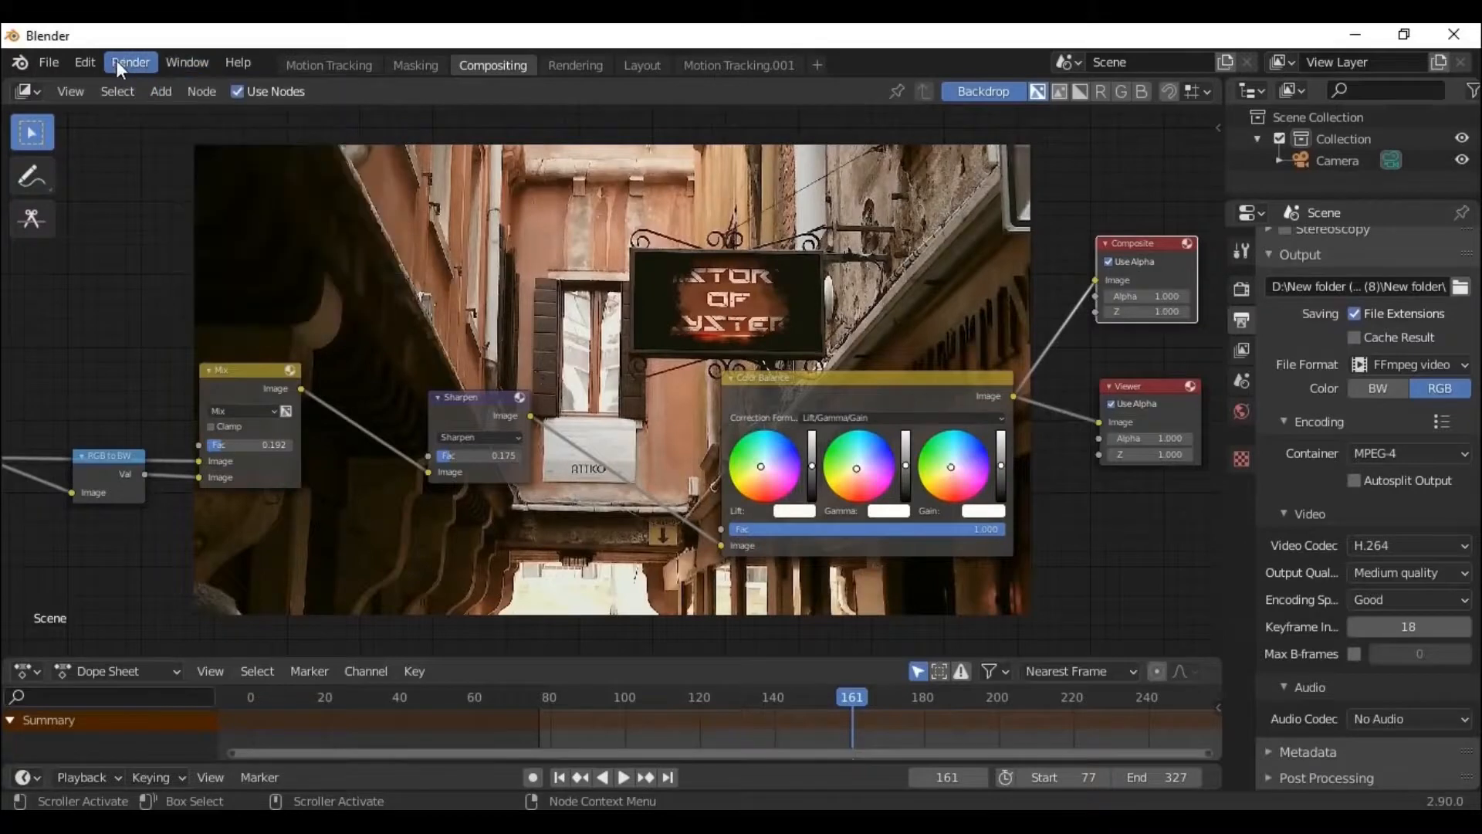
{"action": "left_click", "coordinate": [115, 62]}
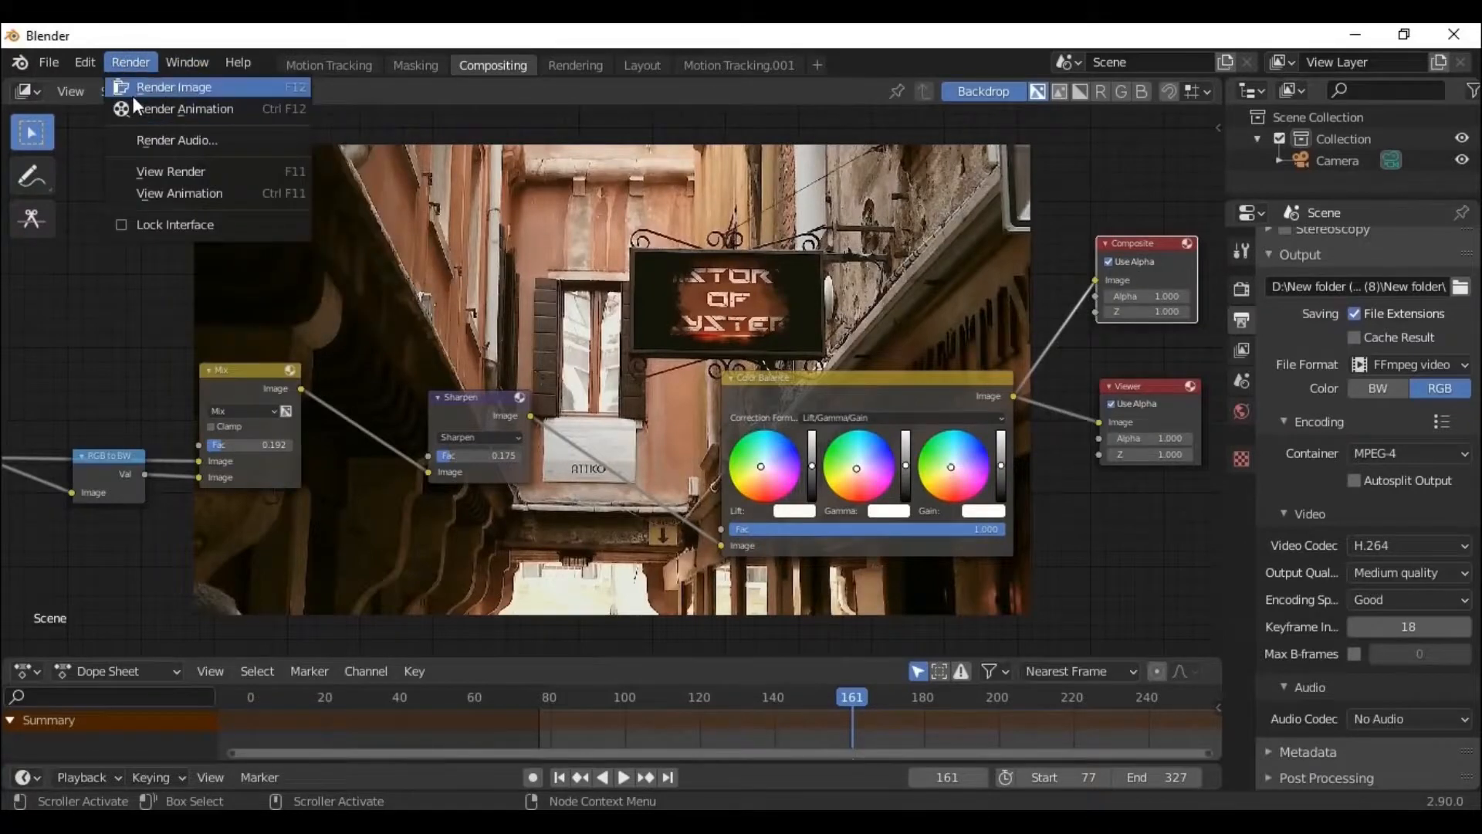